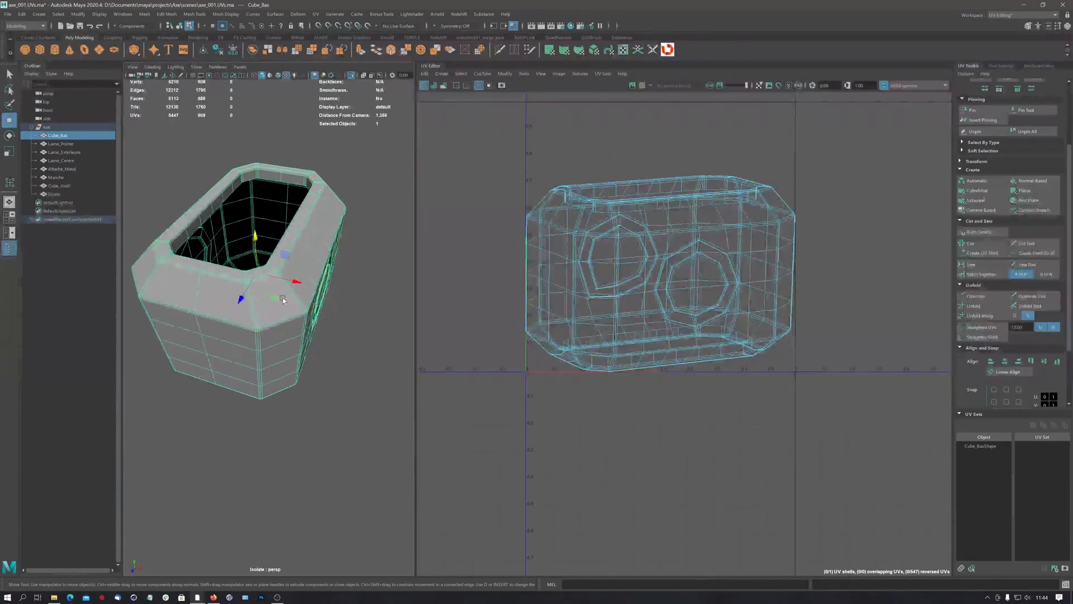
Select the full vertical edge loop along one beveled corner of Cube_Bas in edge mode.
{"action": "middle_click_drag", "start_coordinate": [267, 318], "coordinate": [272, 292], "text": "alt"}
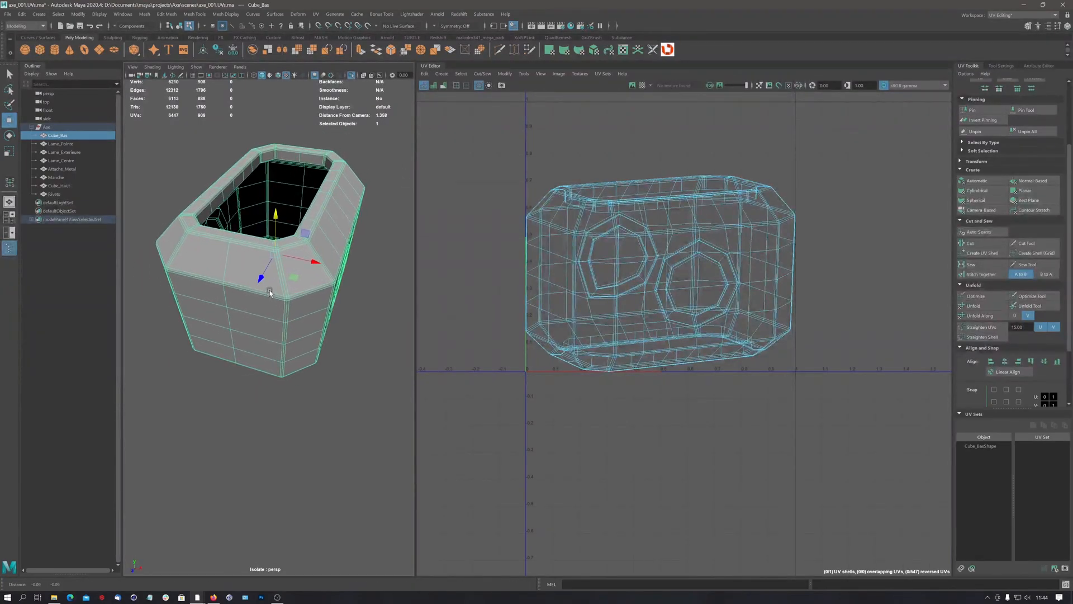
{"action": "left_click_drag", "start_coordinate": [270, 293], "coordinate": [321, 351], "text": "alt"}
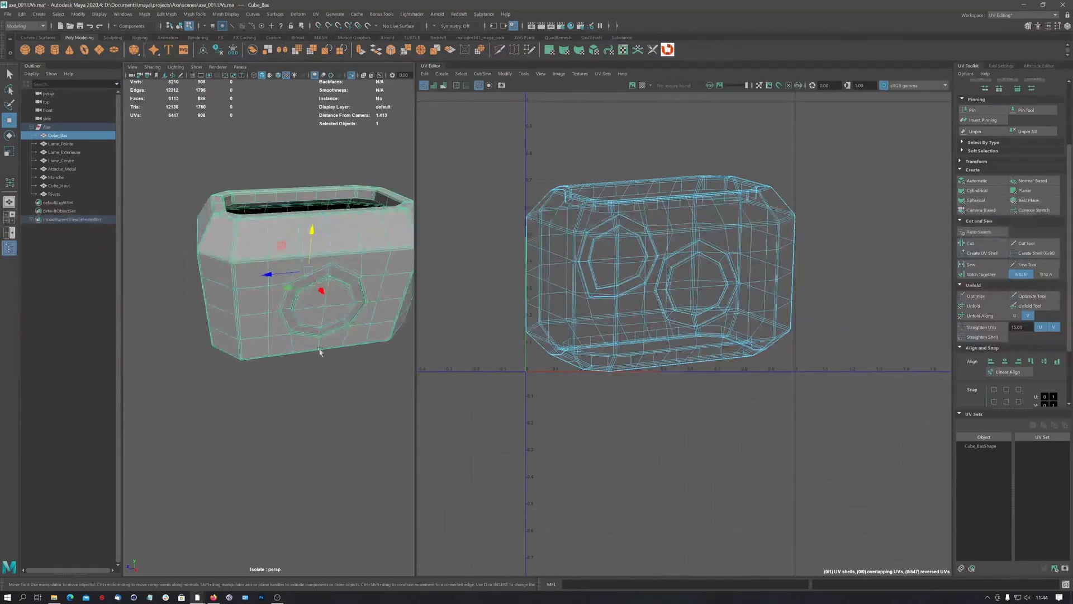
{"action": "left_click_drag", "start_coordinate": [308, 300], "coordinate": [256, 272], "text": "alt"}
{"action": "right_click_drag", "start_coordinate": [256, 269], "coordinate": [252, 289]}
{"action": "double_click", "coordinate": [252, 287]}
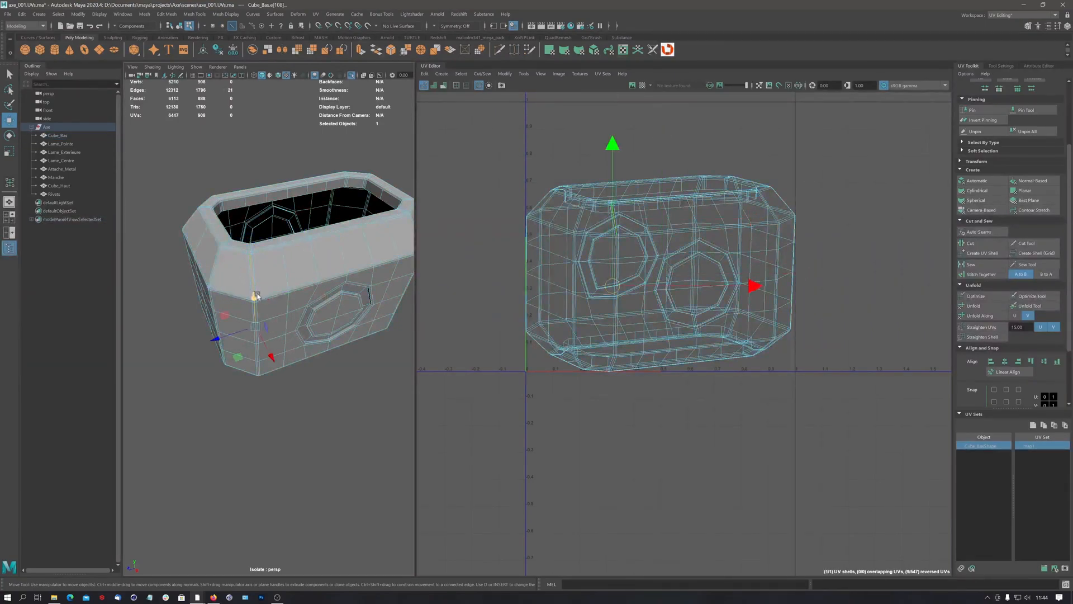
Add the matching vertical edge loop of a second beveled corner to the selection, undoing any wrong edge loop picked.
{"action": "left_click_drag", "start_coordinate": [252, 286], "coordinate": [253, 266], "text": "alt"}
{"action": "scroll", "coordinate": [253, 266], "scroll_direction": "up", "scroll_amount": 3}
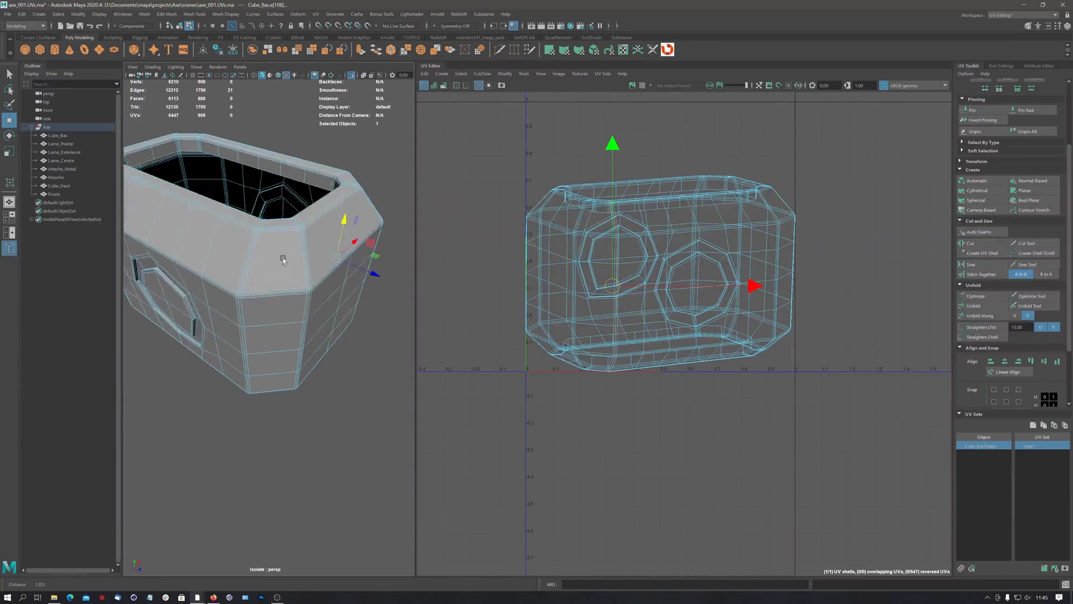
{"action": "double_click", "coordinate": [243, 268], "text": "shift"}
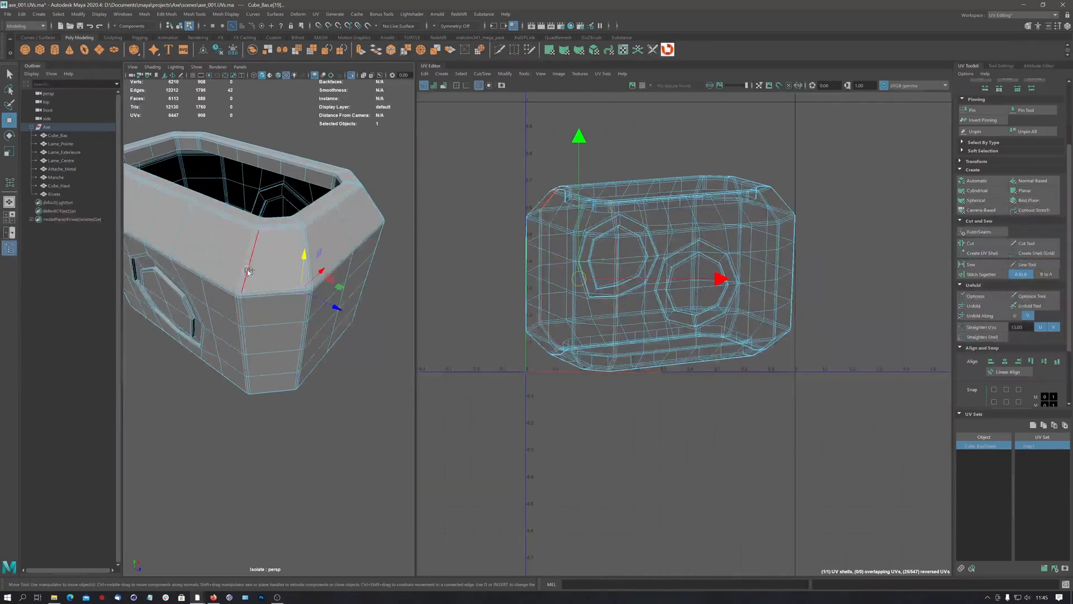
{"action": "key", "text": "ctrl+z"}
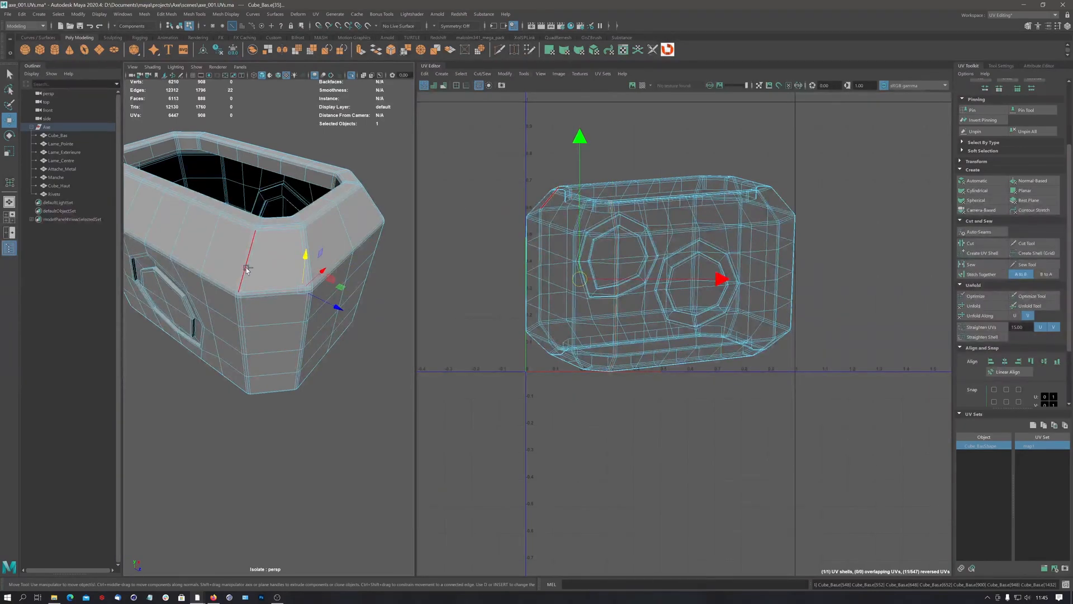
{"action": "key", "text": "ctrl+z"}
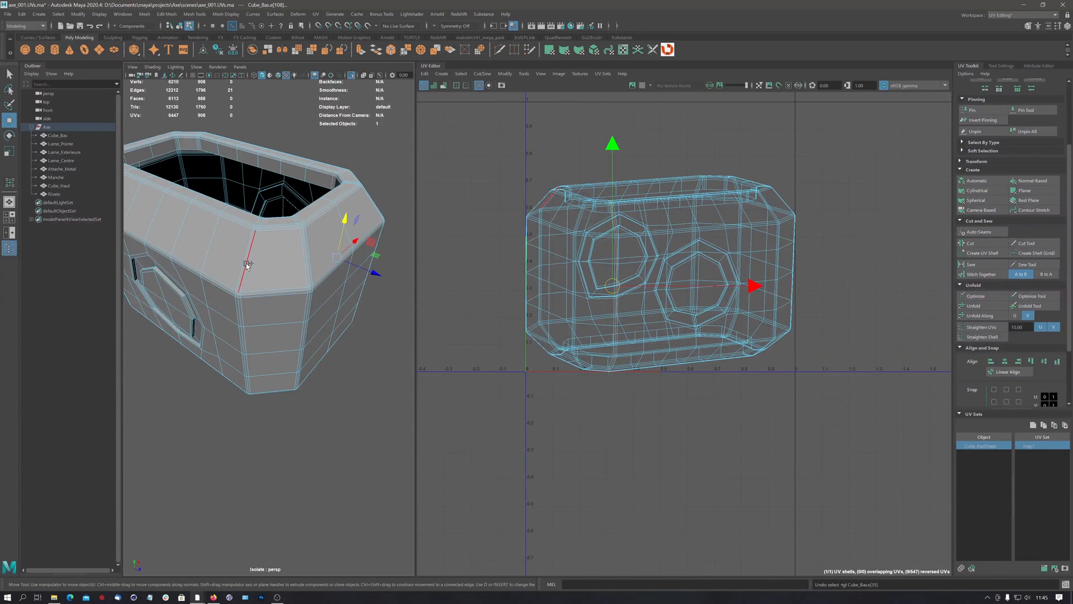
{"action": "double_click", "coordinate": [248, 265], "text": "shift"}
Switch the model to wireframe display and add the vertical edge loops of the remaining two corners to the selection.
{"action": "key", "text": "4"}
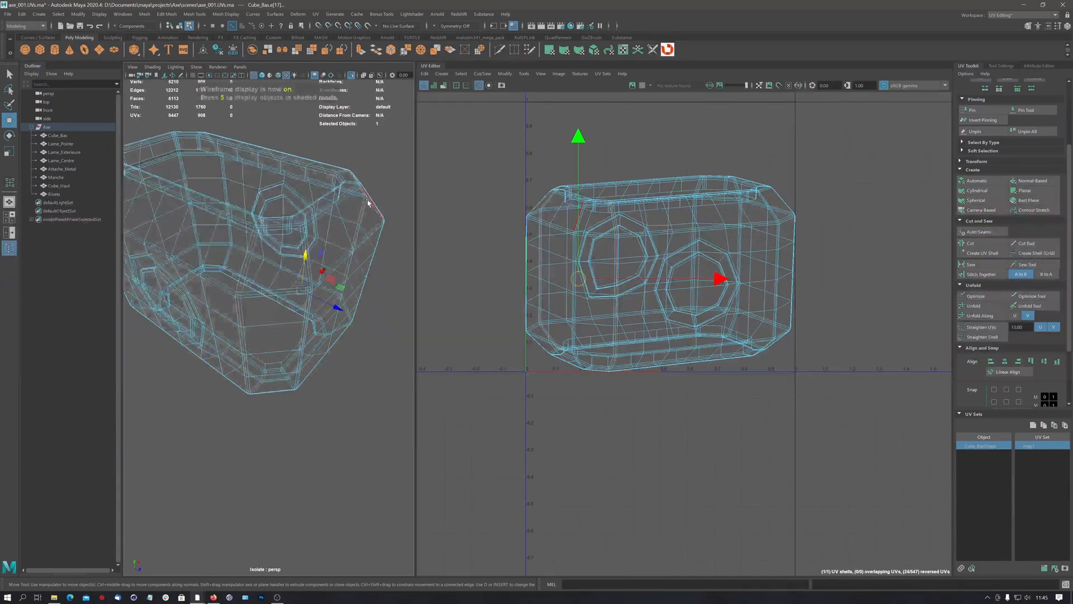
{"action": "left_click_drag", "start_coordinate": [339, 179], "coordinate": [307, 276], "text": "alt"}
{"action": "right_click_drag", "start_coordinate": [306, 276], "coordinate": [237, 284], "text": "alt"}
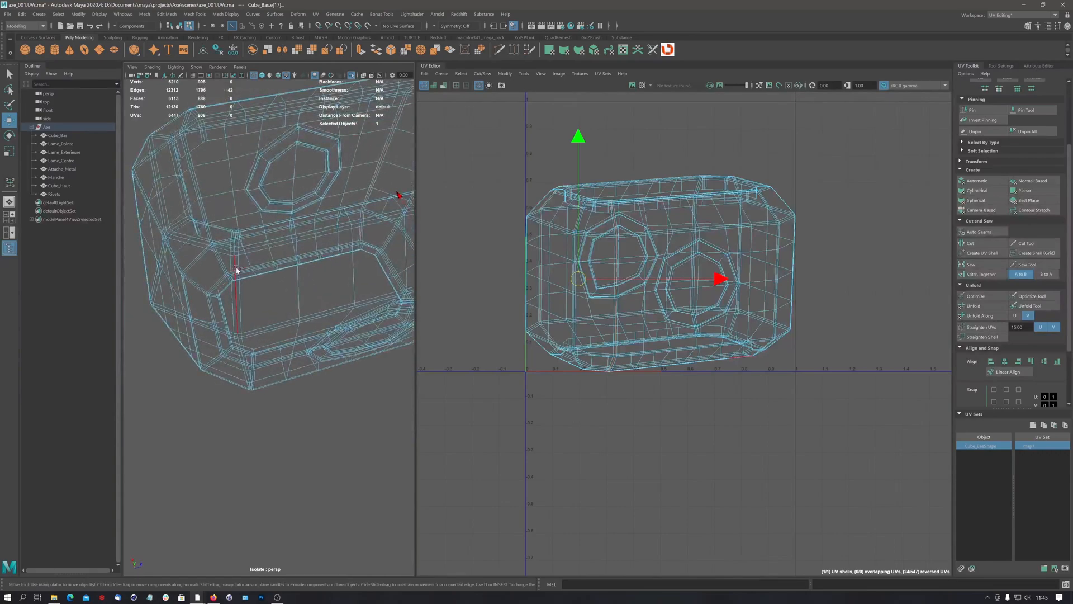
{"action": "double_click", "coordinate": [235, 268], "text": "shift"}
{"action": "left_click_drag", "start_coordinate": [239, 270], "coordinate": [276, 333], "text": "alt"}
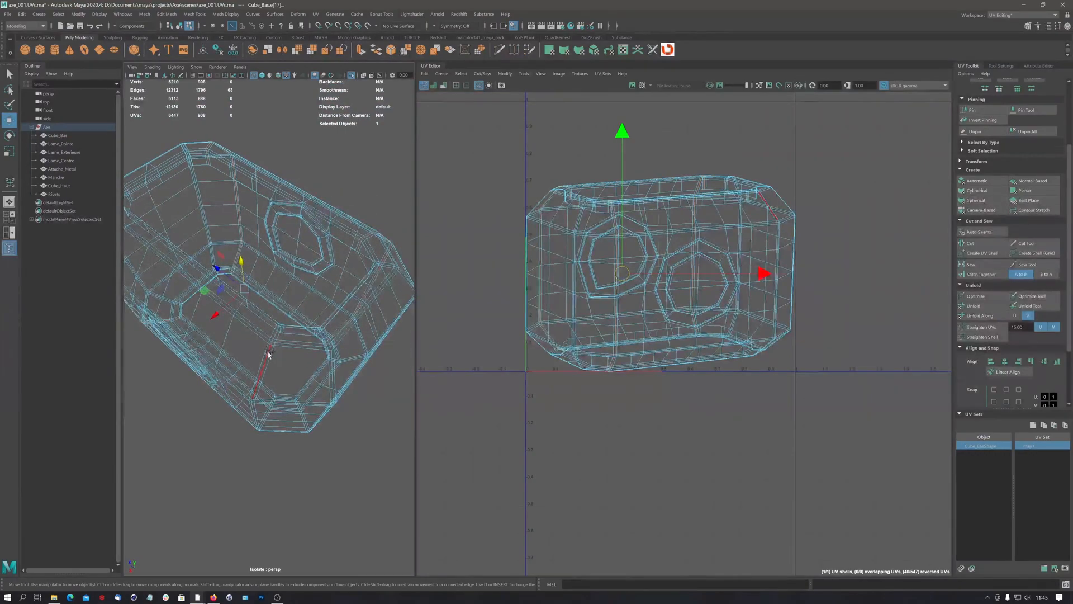
{"action": "left_click_drag", "start_coordinate": [333, 259], "coordinate": [319, 340], "text": "alt"}
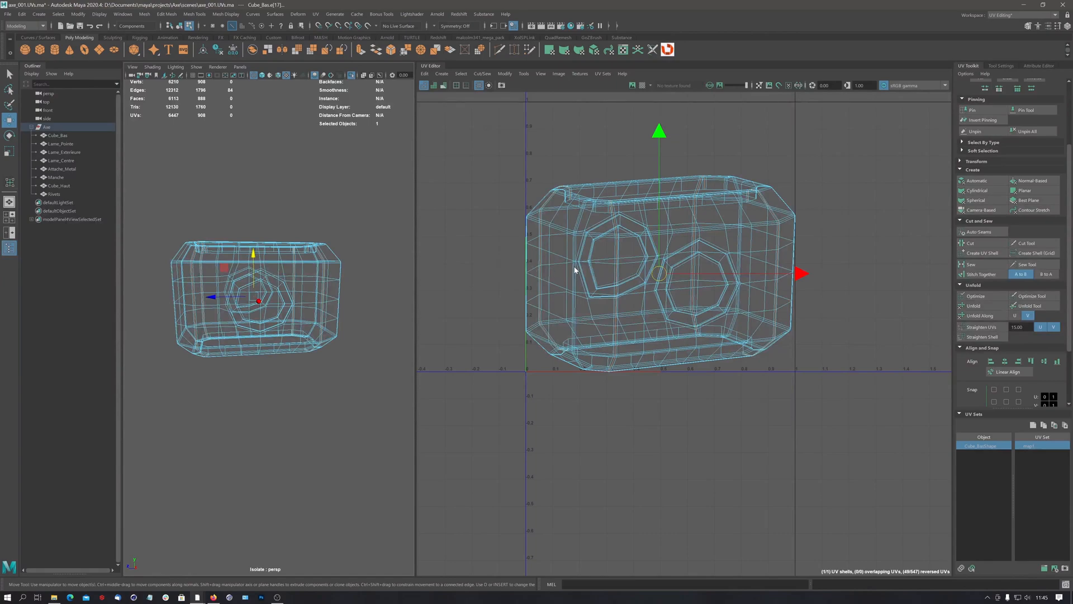
Cut the UVs along the four selected corner loops and turn on the thick texture border display.
{"action": "right_click_drag", "start_coordinate": [575, 270], "coordinate": [542, 282], "text": "shift"}
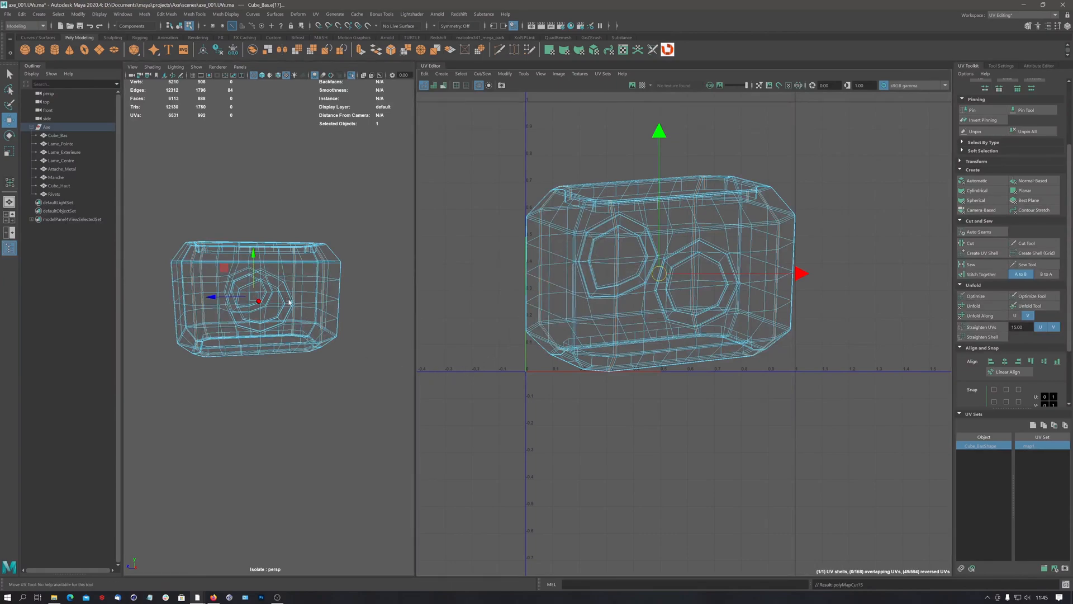
{"action": "left_click", "coordinate": [467, 85]}
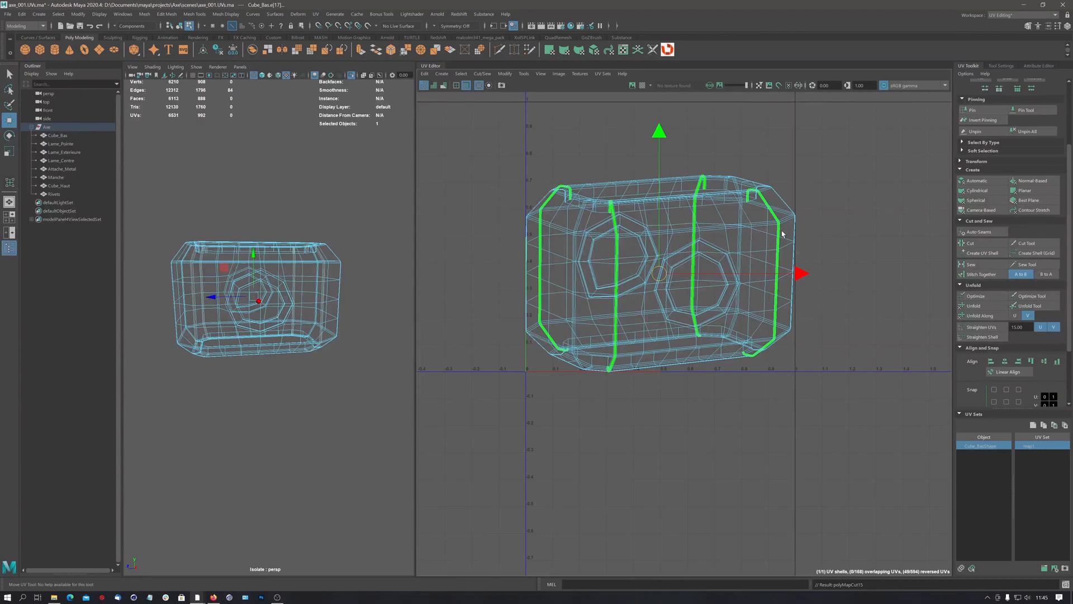
{"action": "left_click_drag", "start_coordinate": [265, 305], "coordinate": [250, 319], "text": "alt"}
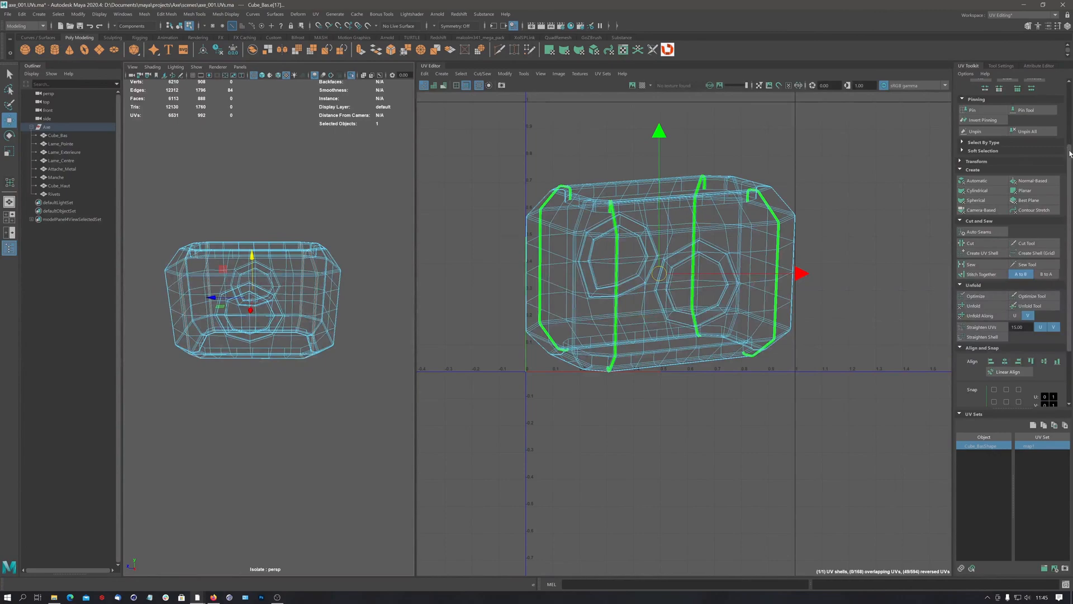
Select the model's UV shell in UV shell mode and examine whether the corner cuts separate it into distinct pieces.
{"action": "scroll", "coordinate": [1070, 153], "scroll_direction": "up", "scroll_amount": 5}
{"action": "left_click", "coordinate": [1047, 90]}
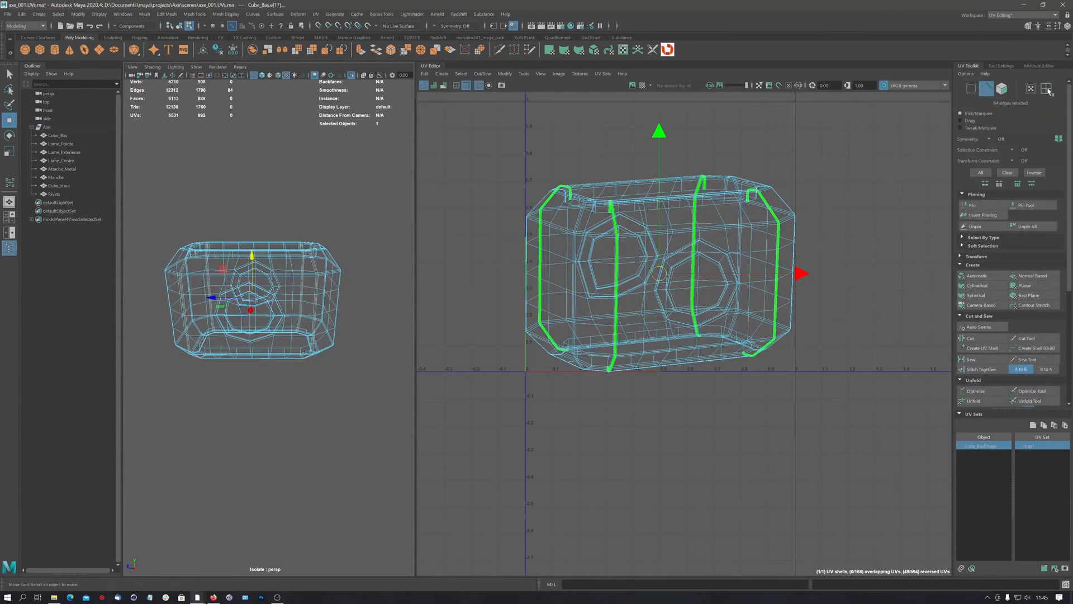
{"action": "left_click", "coordinate": [681, 254]}
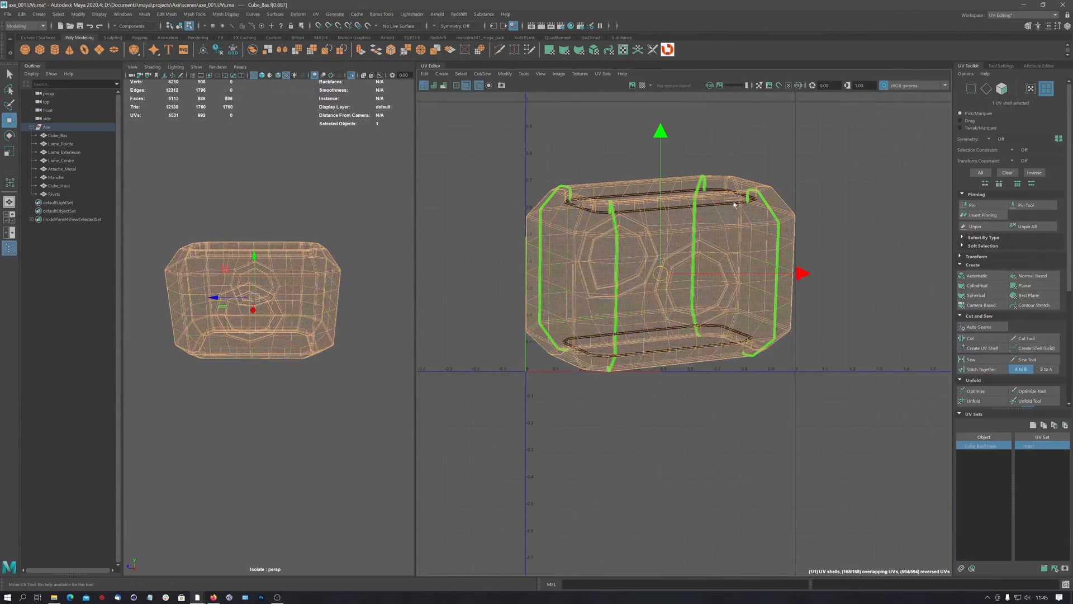
{"action": "middle_click_drag", "start_coordinate": [649, 304], "coordinate": [643, 282], "text": "alt"}
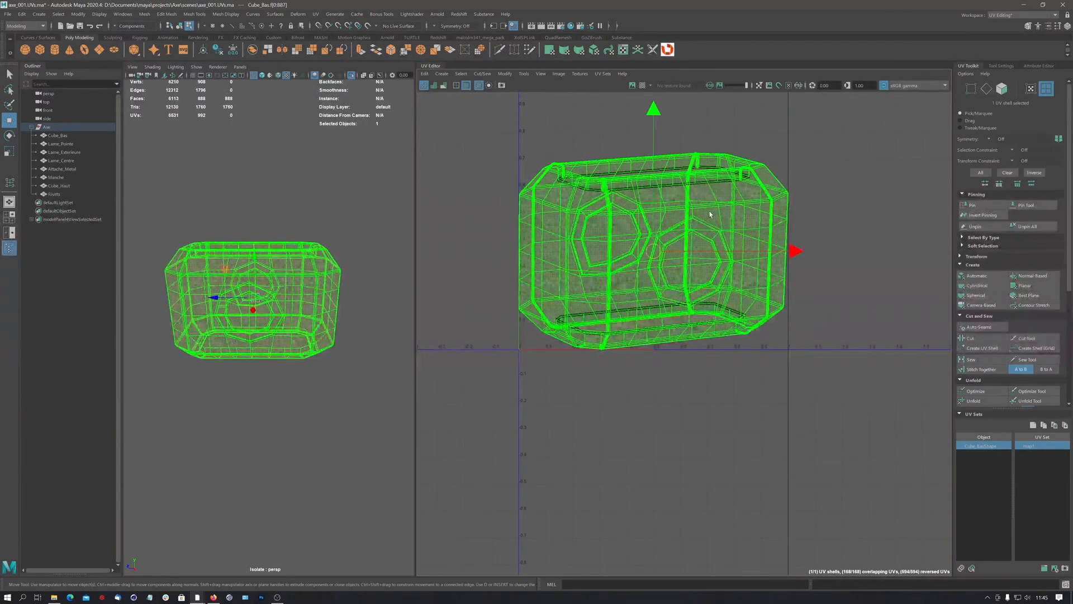
{"action": "left_click", "coordinate": [1049, 91]}
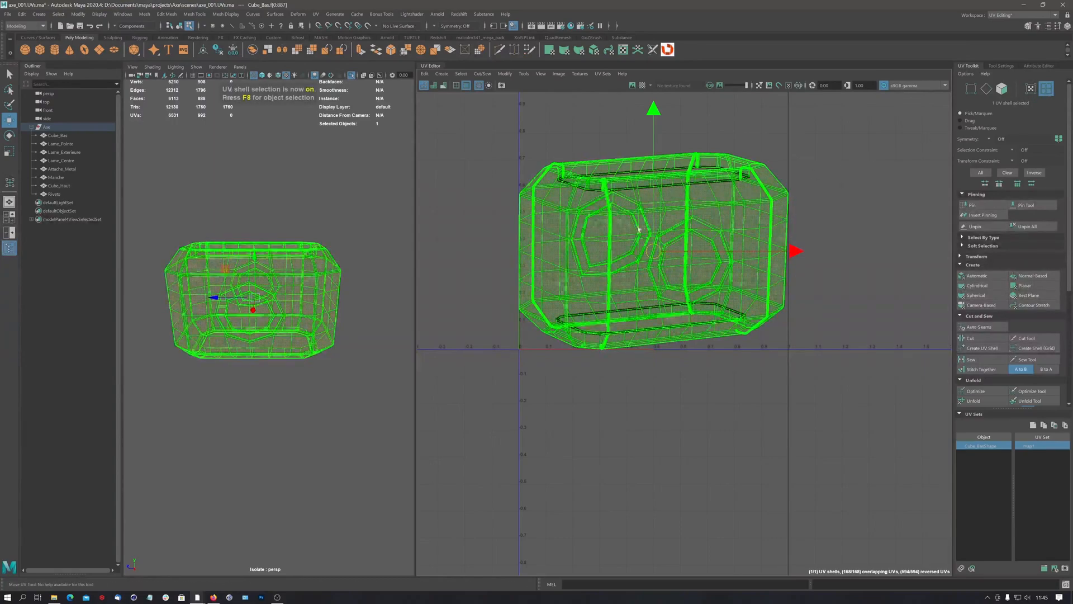
{"action": "middle_click_drag", "start_coordinate": [631, 237], "coordinate": [632, 251], "text": "alt"}
{"action": "left_click_drag", "start_coordinate": [282, 237], "coordinate": [293, 323], "text": "alt"}
{"action": "scroll", "coordinate": [284, 322], "scroll_direction": "up", "scroll_amount": 3}
{"action": "scroll", "coordinate": [284, 322], "scroll_direction": "up", "scroll_amount": 3}
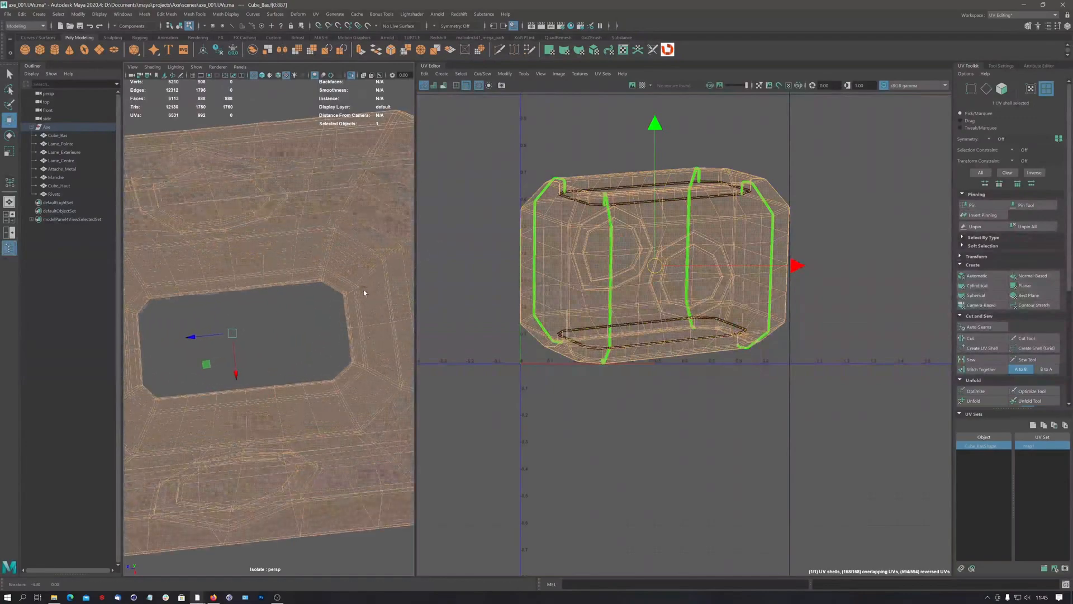
{"action": "left_click_drag", "start_coordinate": [364, 292], "coordinate": [359, 225], "text": "alt"}
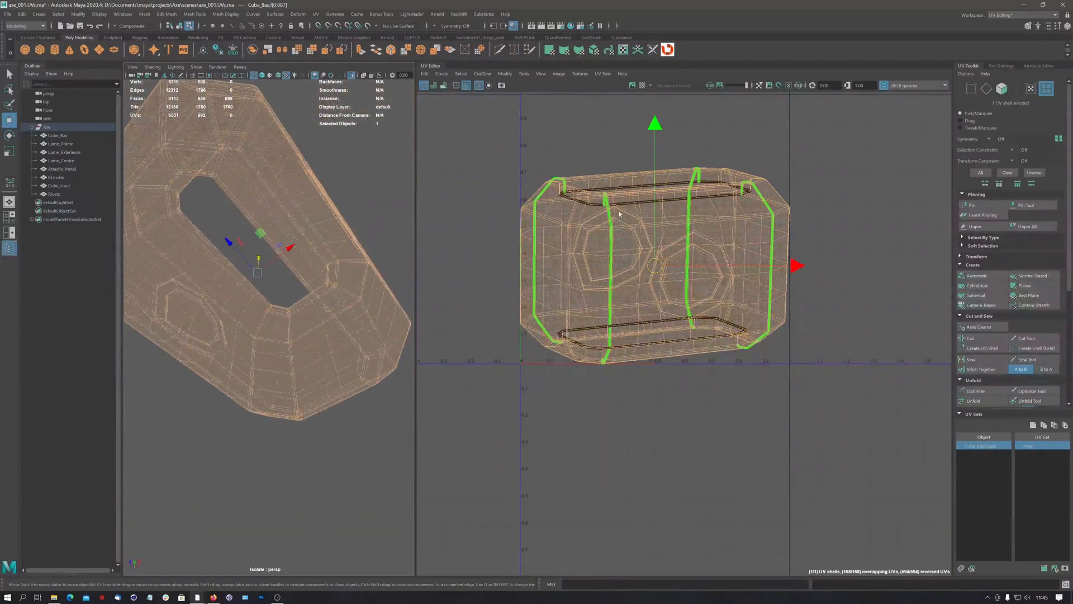
Return to edge mode and examine where the corner seams end near the lower rim in the UV layout and model.
{"action": "right_click", "coordinate": [334, 232]}
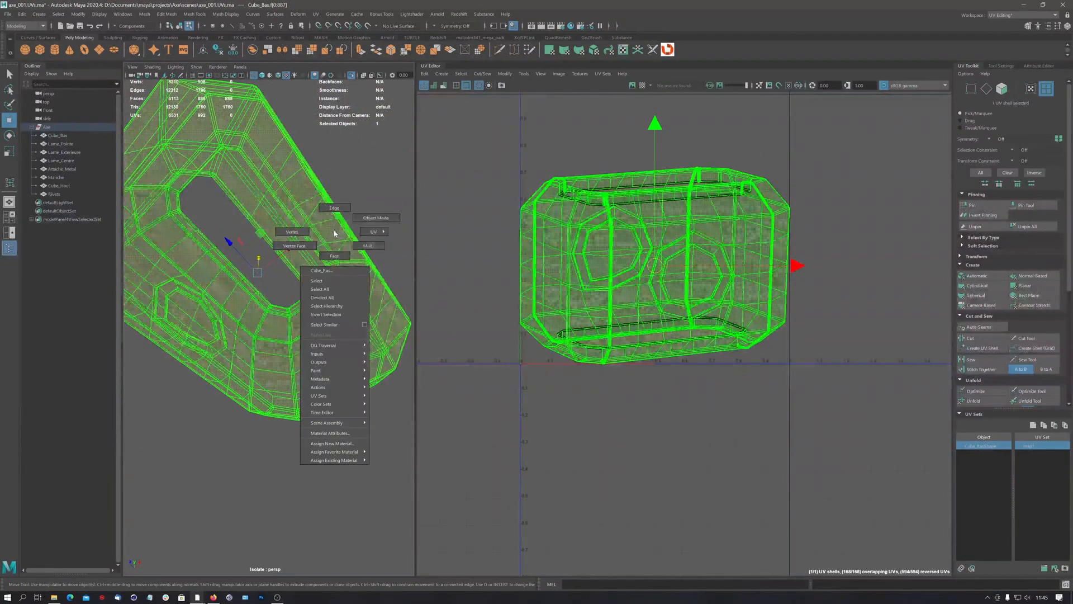
{"action": "left_click", "coordinate": [336, 208]}
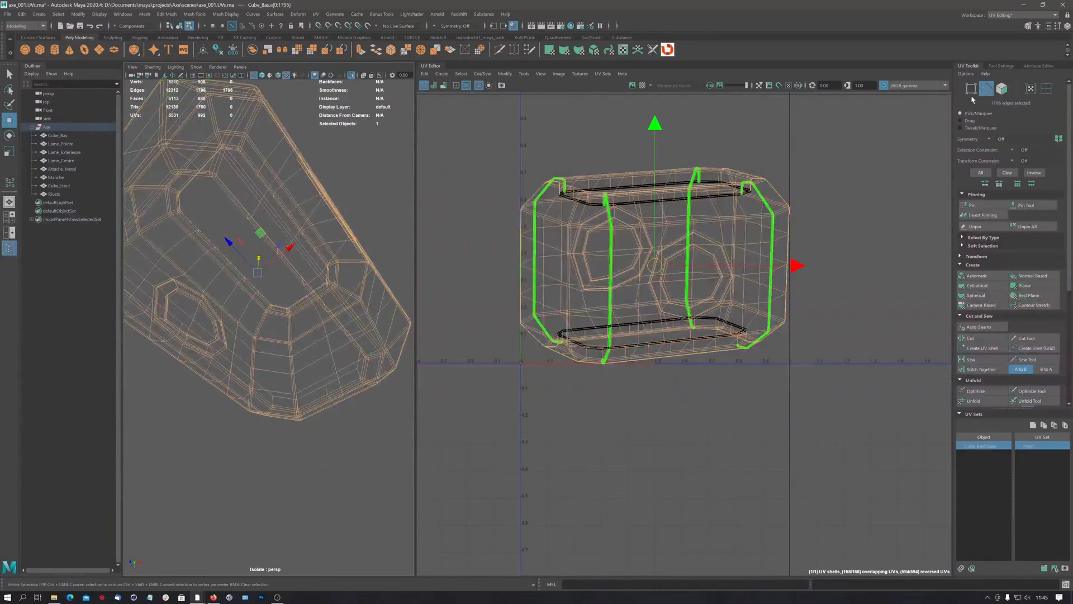
{"action": "scroll", "coordinate": [609, 347], "scroll_direction": "up", "scroll_amount": 10}
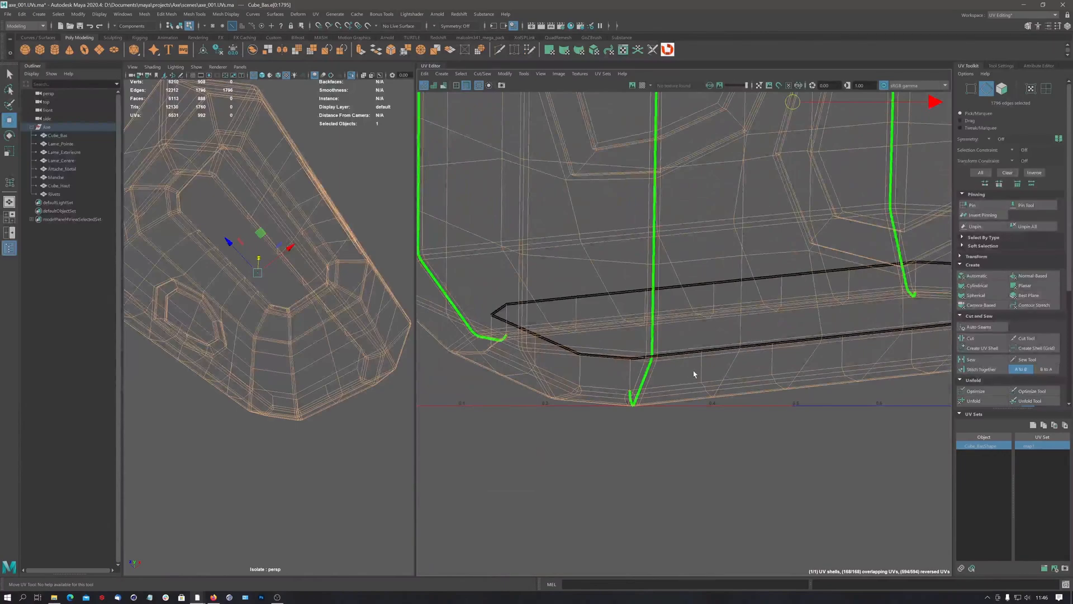
{"action": "scroll", "coordinate": [354, 354], "scroll_direction": "up", "scroll_amount": 8}
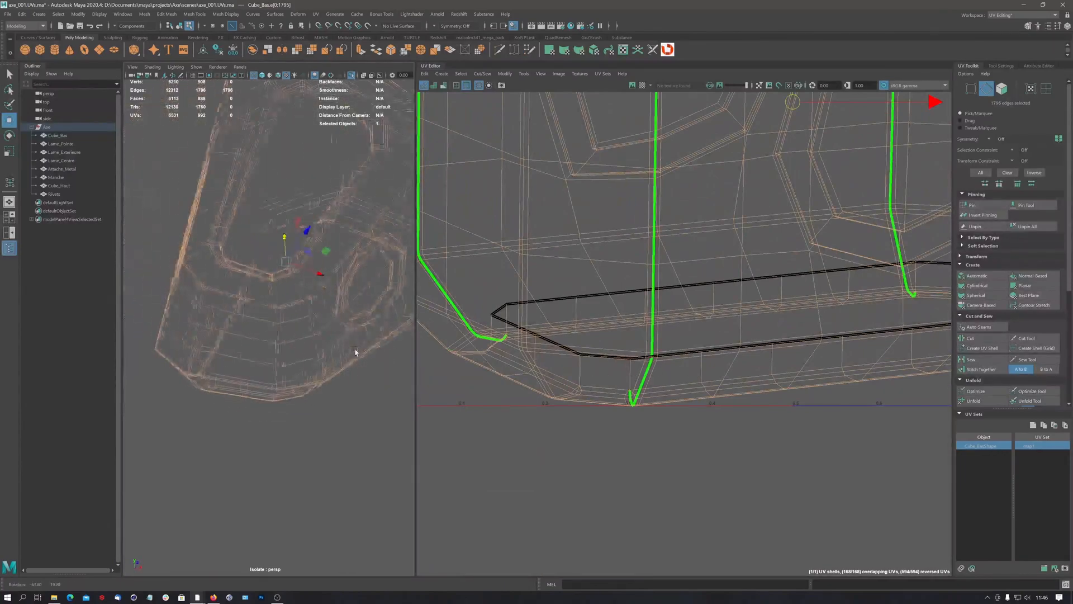
{"action": "scroll", "coordinate": [319, 373], "scroll_direction": "up", "scroll_amount": 3}
{"action": "middle_click_drag", "start_coordinate": [331, 395], "coordinate": [327, 316], "text": "alt"}
{"action": "left_click_drag", "start_coordinate": [322, 299], "coordinate": [331, 303], "text": "alt"}
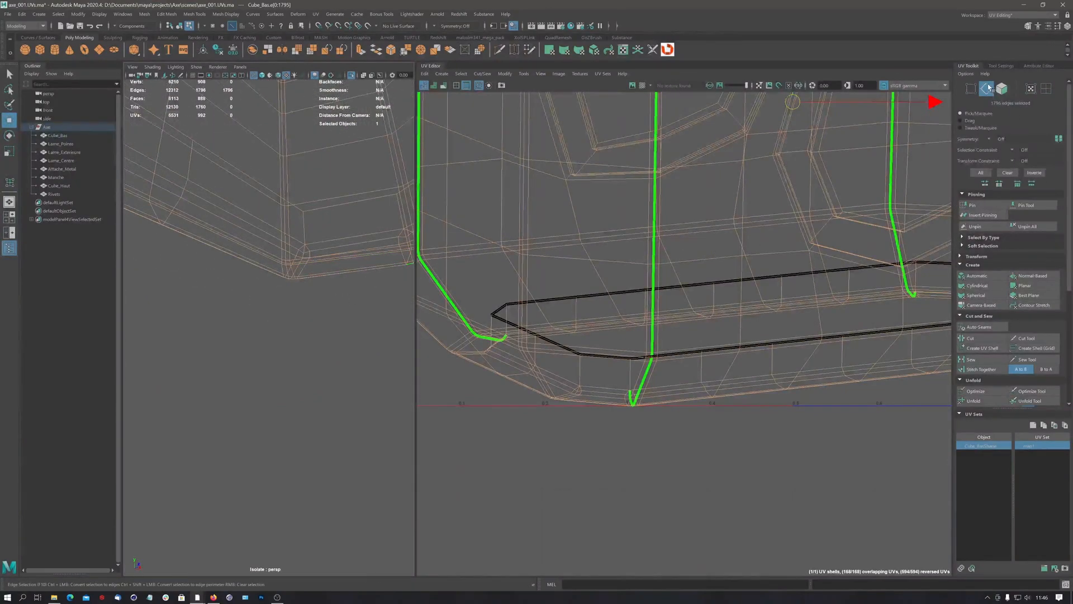
Clear the selection in face mode and turn on the UV shell border coloring to reveal seams on the lower rim.
{"action": "key", "text": "F11"}
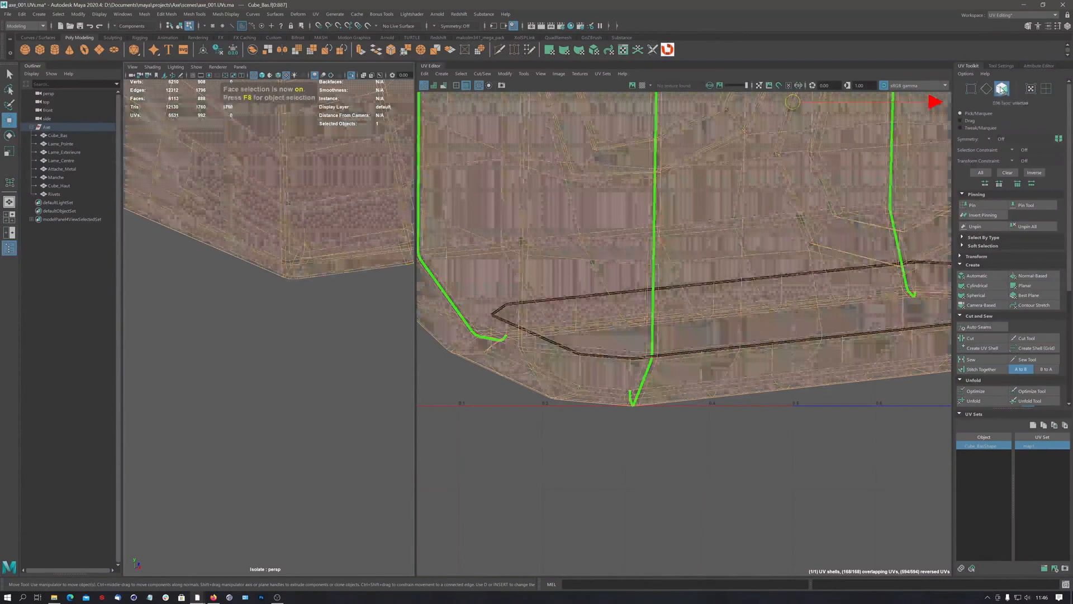
{"action": "left_click", "coordinate": [340, 283]}
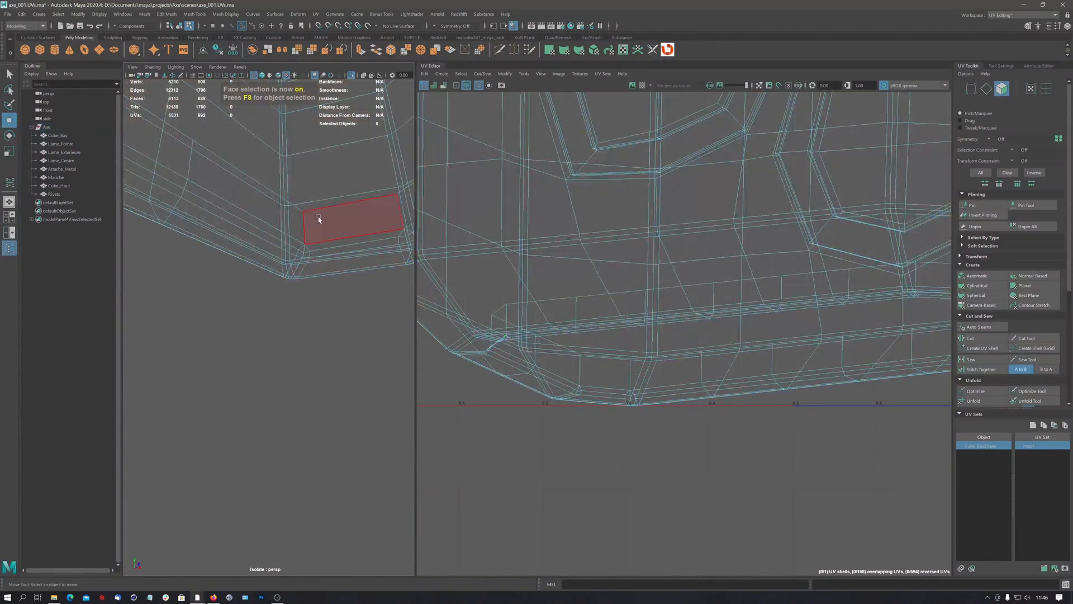
{"action": "left_click_drag", "start_coordinate": [313, 230], "coordinate": [301, 306], "text": "alt"}
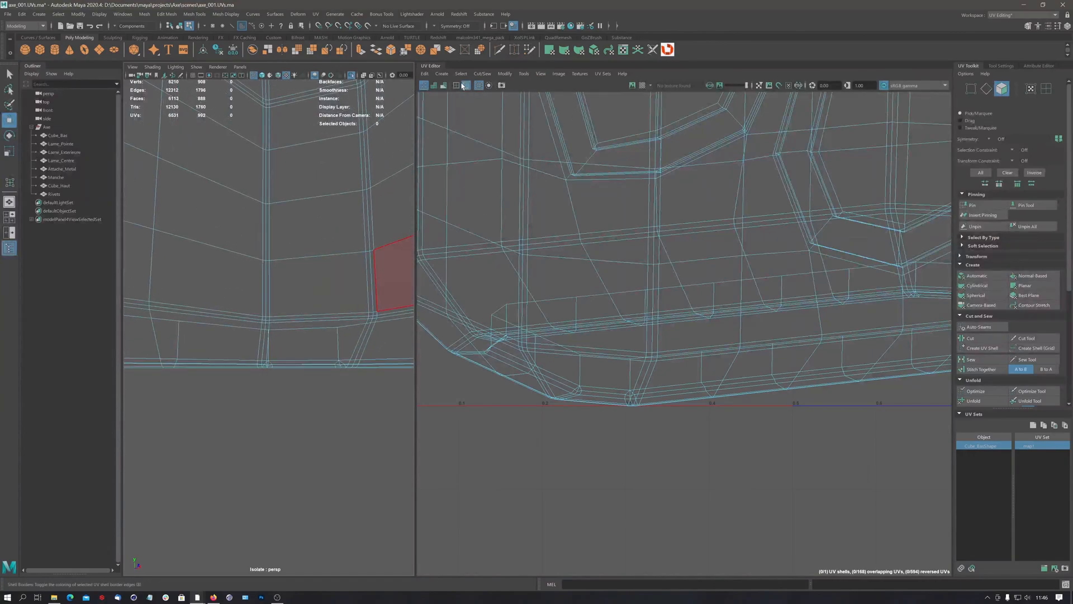
{"action": "left_click", "coordinate": [456, 85]}
{"action": "left_click_drag", "start_coordinate": [316, 344], "coordinate": [320, 305], "text": "alt"}
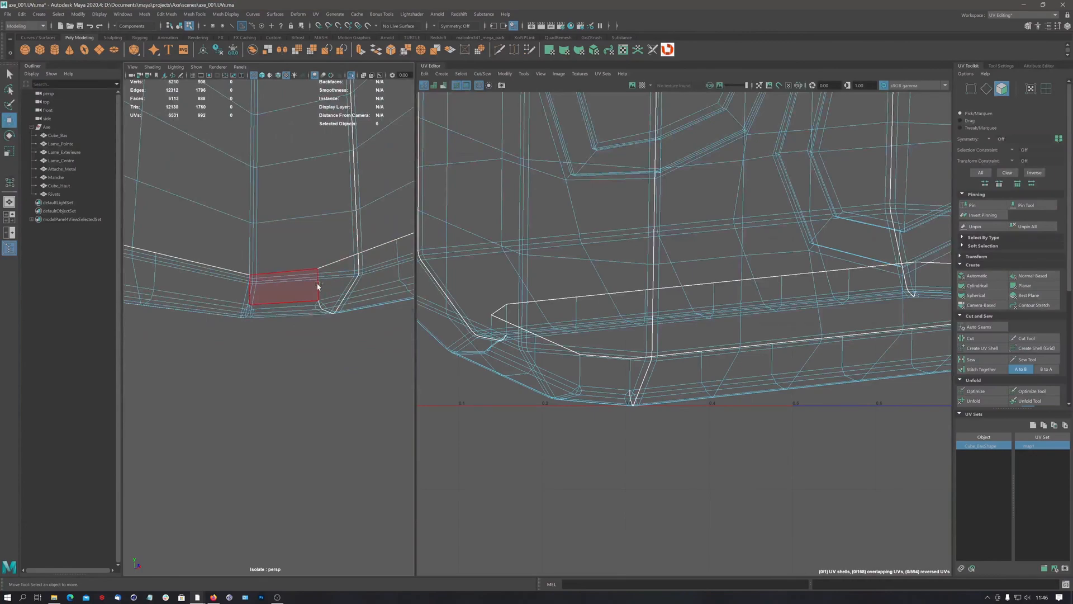
{"action": "left_click_drag", "start_coordinate": [340, 266], "coordinate": [295, 264], "text": "alt"}
In edge mode, select the short lower-rim edges linking the corner seam ends to the open border.
{"action": "right_click", "coordinate": [300, 272]}
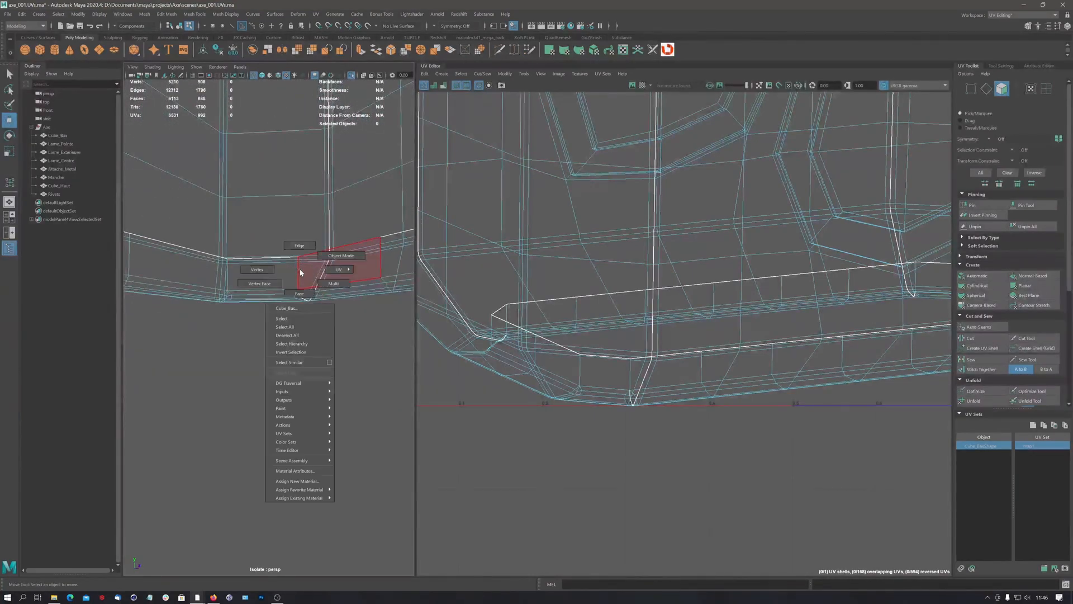
{"action": "left_click", "coordinate": [302, 251]}
{"action": "left_click", "coordinate": [299, 275]}
{"action": "mouse_move", "coordinate": [300, 275]}
{"action": "left_mouse_down", "text": "alt"}
{"action": "mouse_move", "coordinate": [223, 290]}
{"action": "mouse_move", "coordinate": [202, 316]}
{"action": "mouse_move", "coordinate": [333, 266]}
{"action": "mouse_move", "coordinate": [263, 247]}
{"action": "mouse_move", "coordinate": [212, 255]}
{"action": "mouse_move", "coordinate": [331, 273]}
{"action": "mouse_move", "coordinate": [304, 288]}
{"action": "left_mouse_up", "text": "alt"}
{"action": "right_click_drag", "start_coordinate": [305, 288], "coordinate": [355, 270], "text": "alt"}
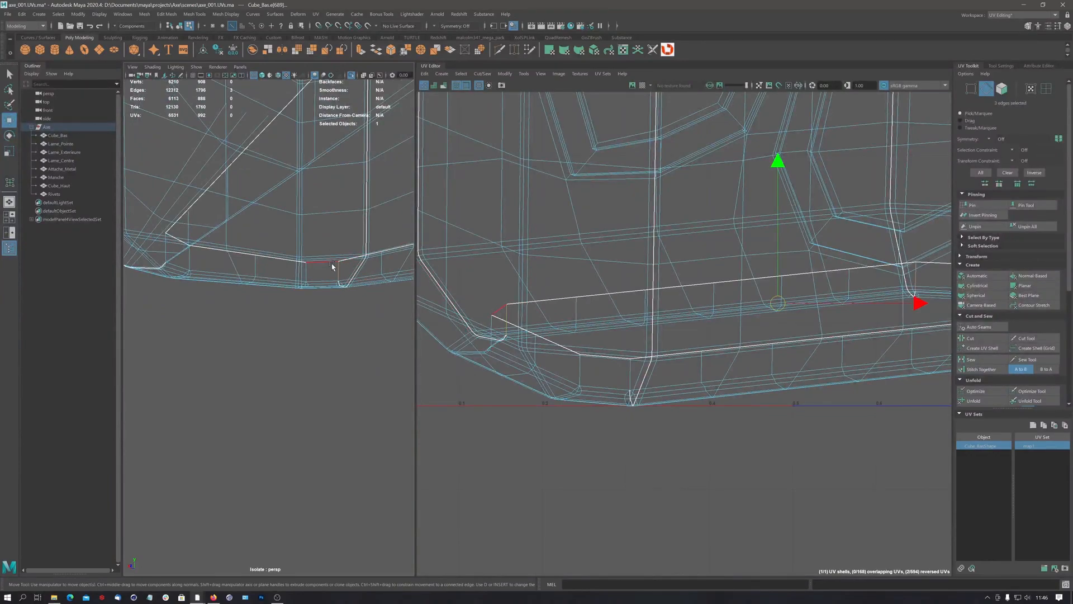
{"action": "left_click_drag", "start_coordinate": [332, 266], "coordinate": [286, 264], "text": "alt"}
{"action": "left_click", "coordinate": [363, 264], "text": "shift"}
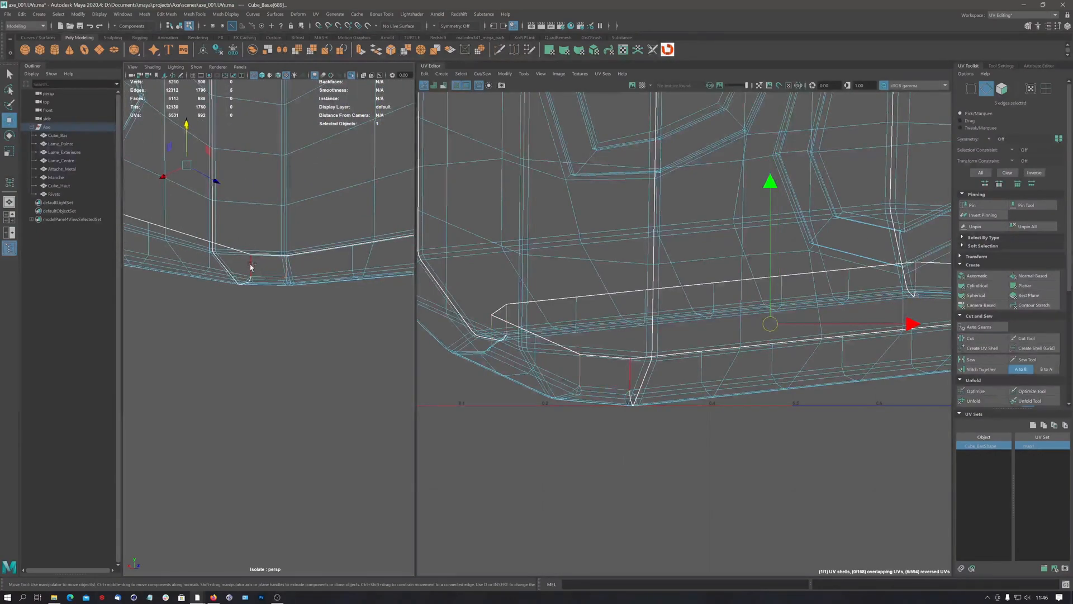
Add the remaining short edge on the lower rim to the selection and cut the UVs along all the selected edges.
{"action": "right_click_drag", "start_coordinate": [272, 263], "coordinate": [201, 257], "text": "alt"}
{"action": "left_click_drag", "start_coordinate": [201, 246], "coordinate": [222, 286], "text": "alt"}
{"action": "right_click_drag", "start_coordinate": [222, 288], "coordinate": [263, 298], "text": "alt"}
{"action": "middle_click_drag", "start_coordinate": [264, 299], "coordinate": [358, 263], "text": "alt"}
{"action": "right_click_drag", "start_coordinate": [262, 253], "coordinate": [298, 236], "text": "alt"}
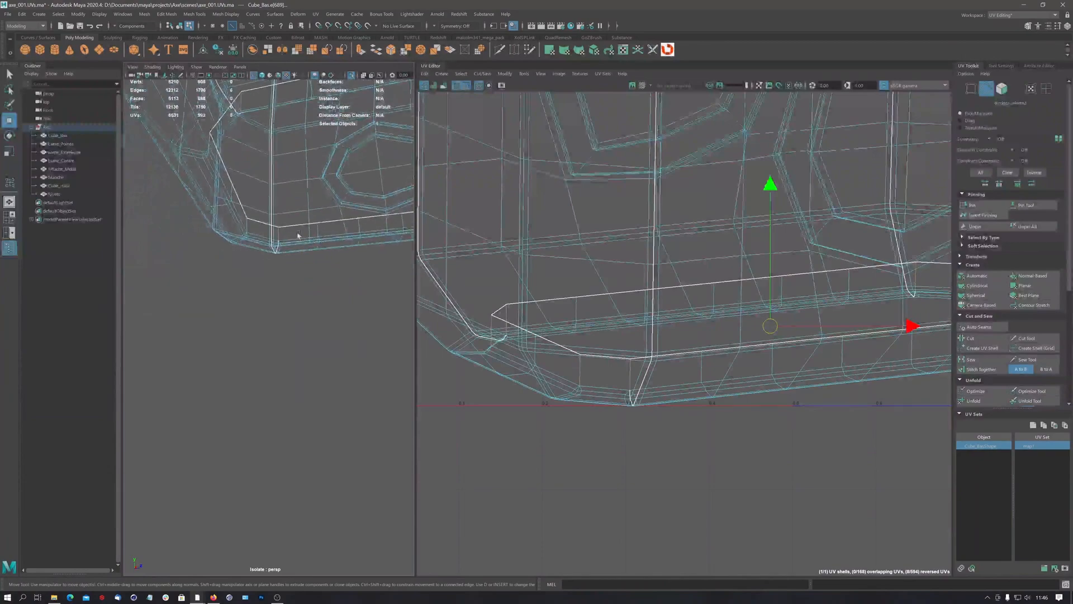
{"action": "left_click", "coordinate": [307, 226], "text": "shift"}
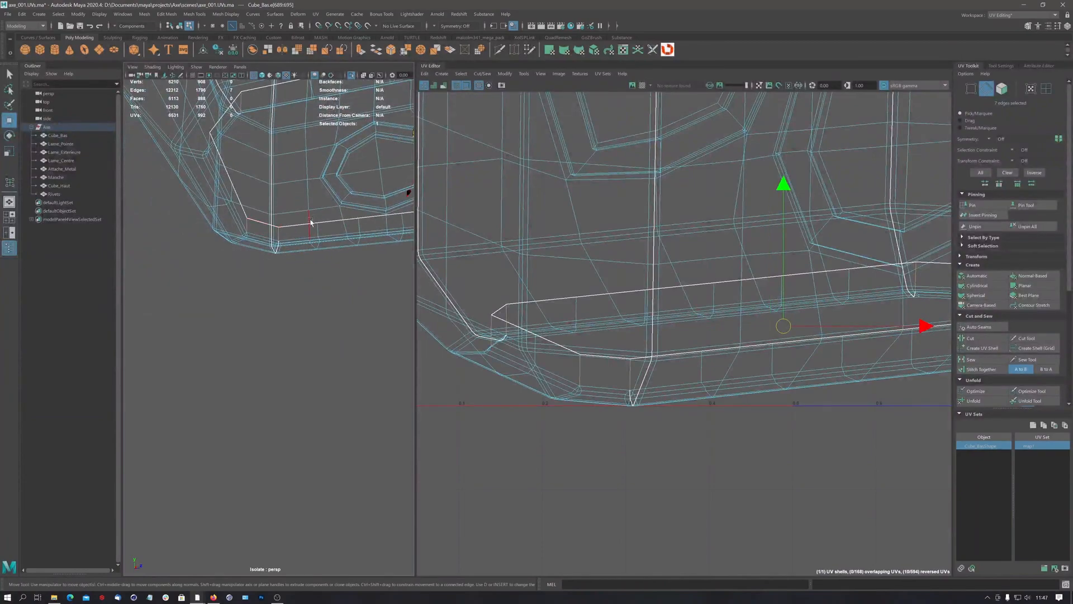
{"action": "left_click_drag", "start_coordinate": [294, 222], "coordinate": [256, 225], "text": "alt"}
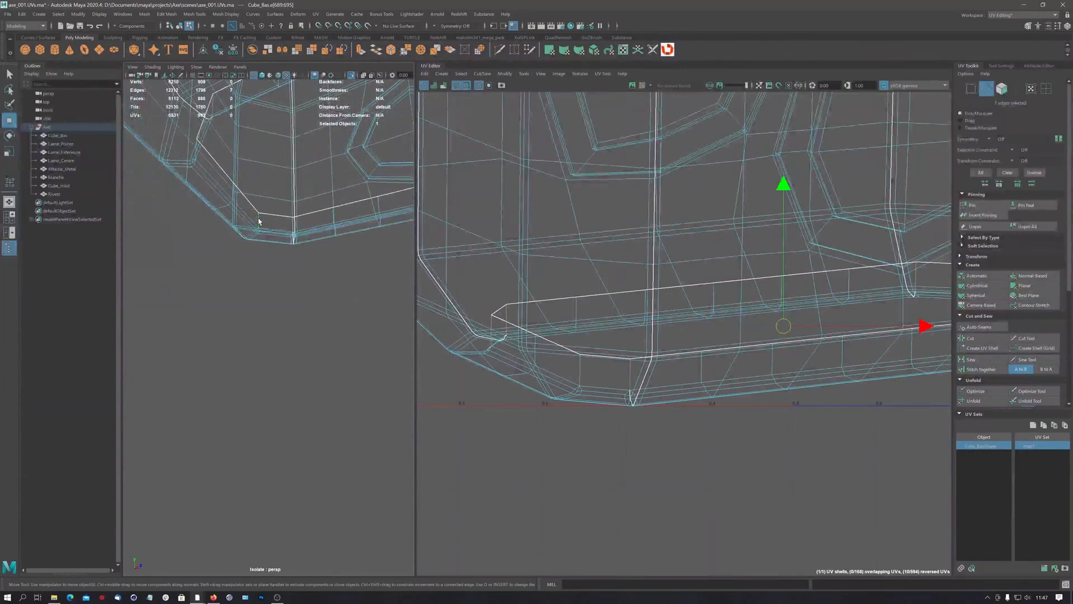
{"action": "scroll", "coordinate": [313, 210], "scroll_direction": "down", "scroll_amount": 6}
{"action": "middle_click_drag", "start_coordinate": [269, 218], "coordinate": [235, 230], "text": "alt"}
{"action": "left_click_drag", "start_coordinate": [235, 229], "coordinate": [319, 298], "text": "alt"}
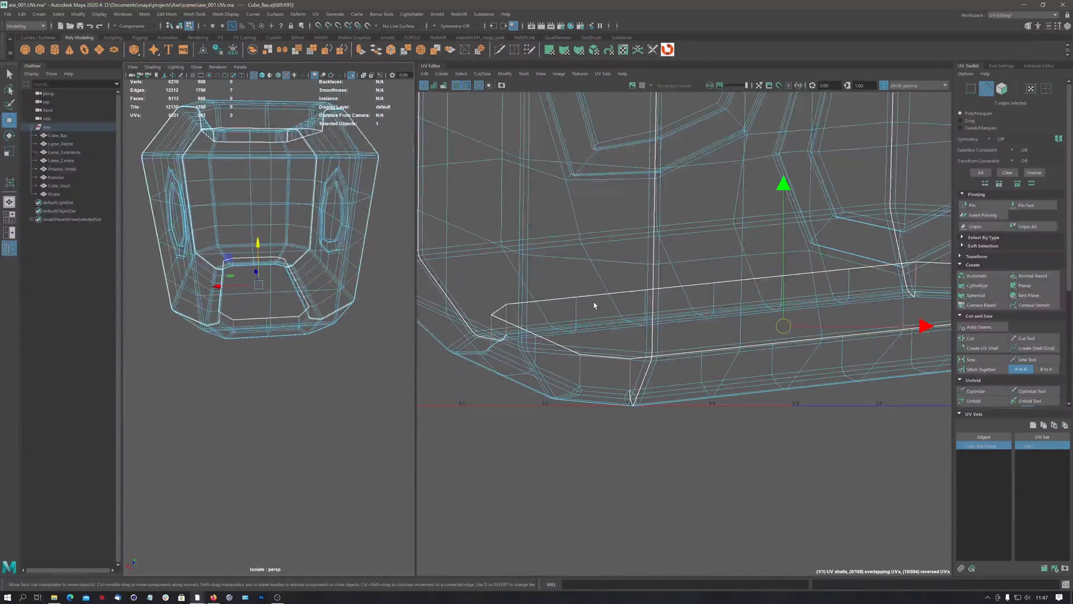
{"action": "right_click_drag", "start_coordinate": [594, 305], "coordinate": [549, 316], "text": "shift"}
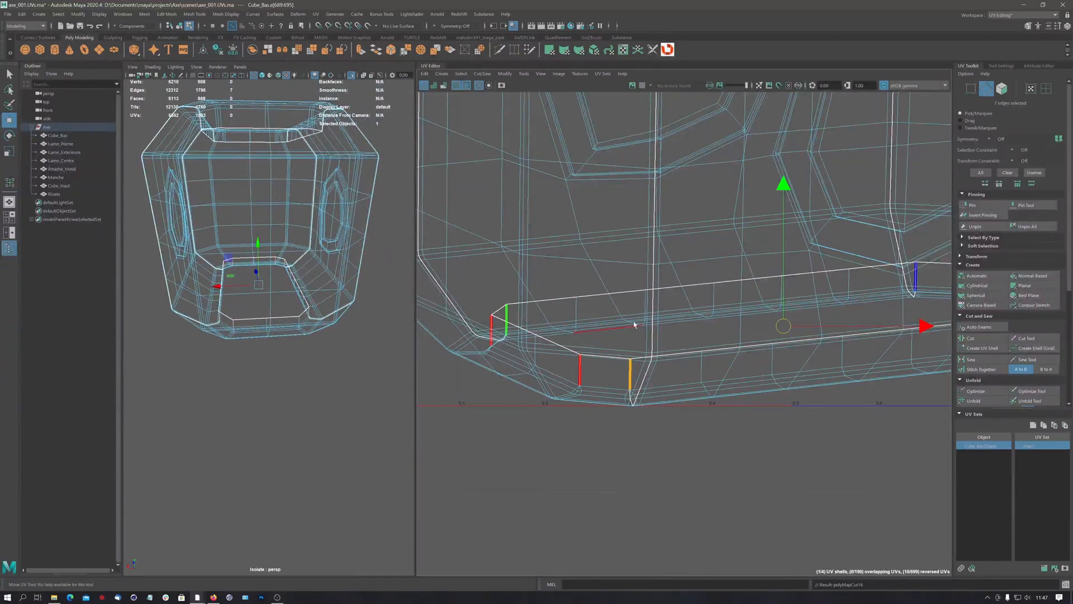
In UV shell mode, select only the two opposite side shells that carry the octagonal details.
{"action": "scroll", "coordinate": [634, 325], "scroll_direction": "down", "scroll_amount": 8}
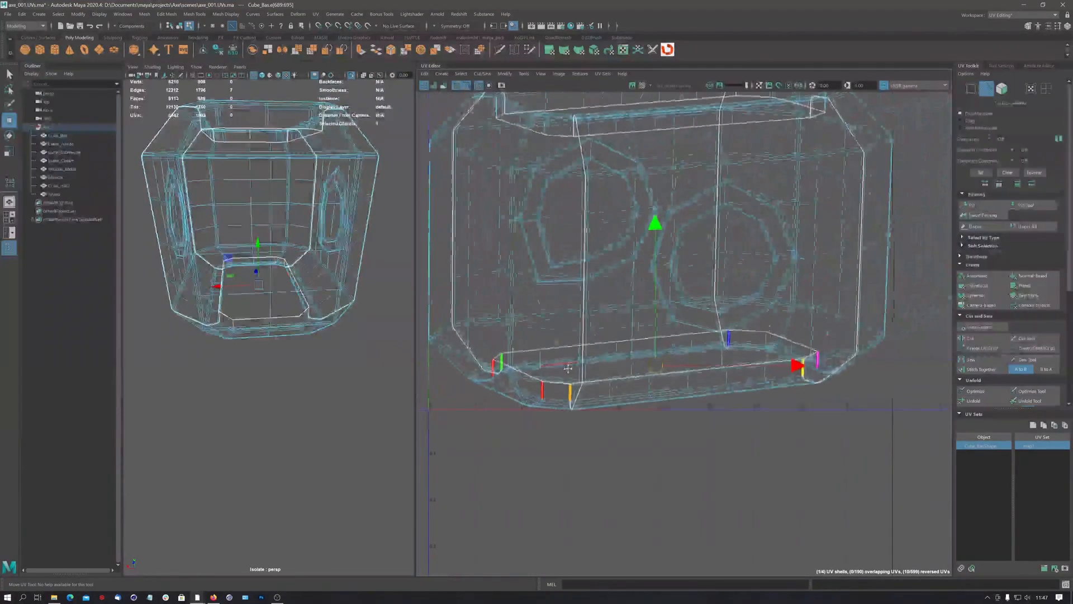
{"action": "scroll", "coordinate": [616, 307], "scroll_direction": "down", "scroll_amount": 2}
{"action": "left_click", "coordinate": [1047, 88]}
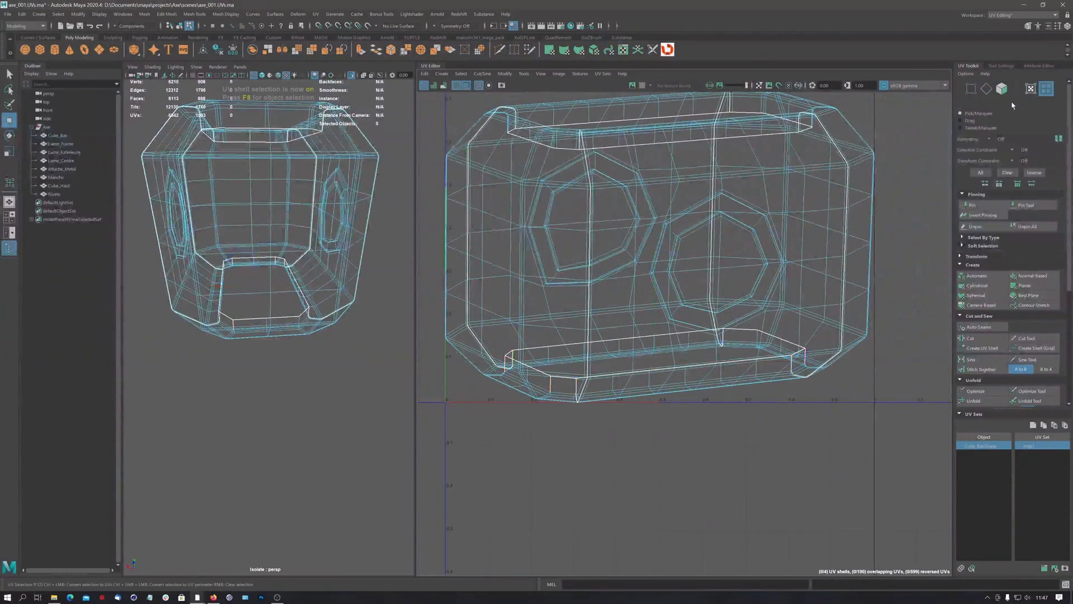
{"action": "left_click", "coordinate": [730, 261]}
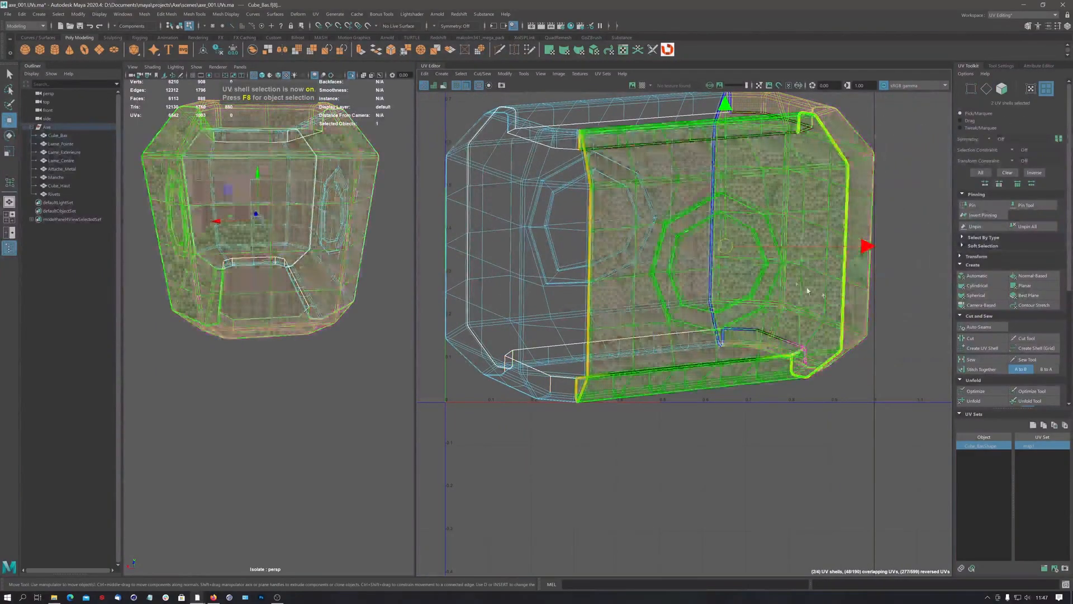
{"action": "left_click", "coordinate": [619, 114], "text": "shift"}
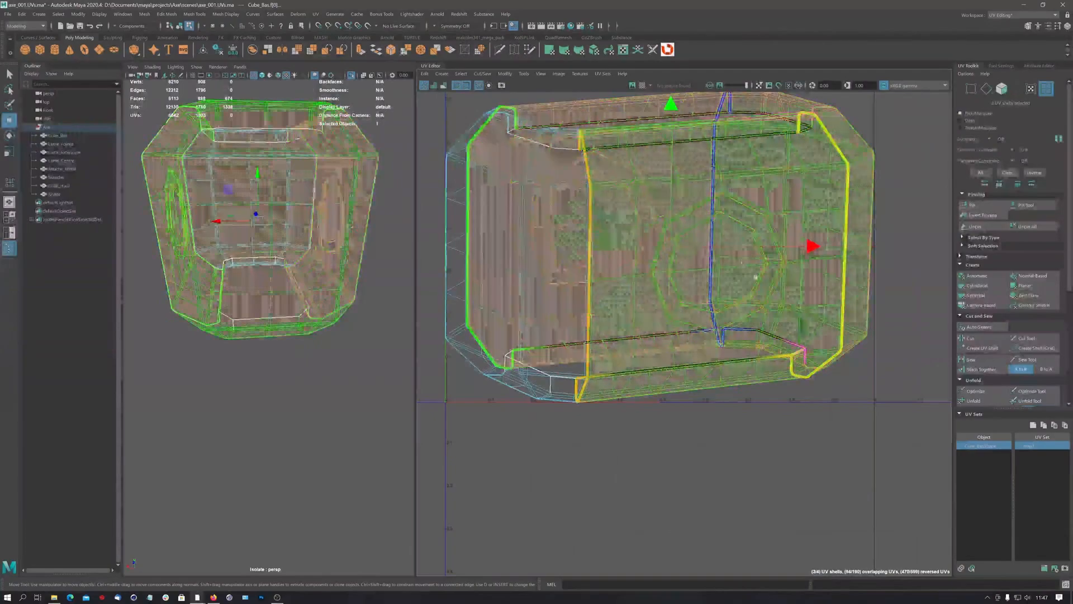
{"action": "scroll", "coordinate": [208, 269], "scroll_direction": "down", "scroll_amount": 5}
{"action": "left_click_drag", "start_coordinate": [207, 268], "coordinate": [311, 305], "text": "alt"}
{"action": "left_click", "coordinate": [308, 300], "text": "ctrl"}
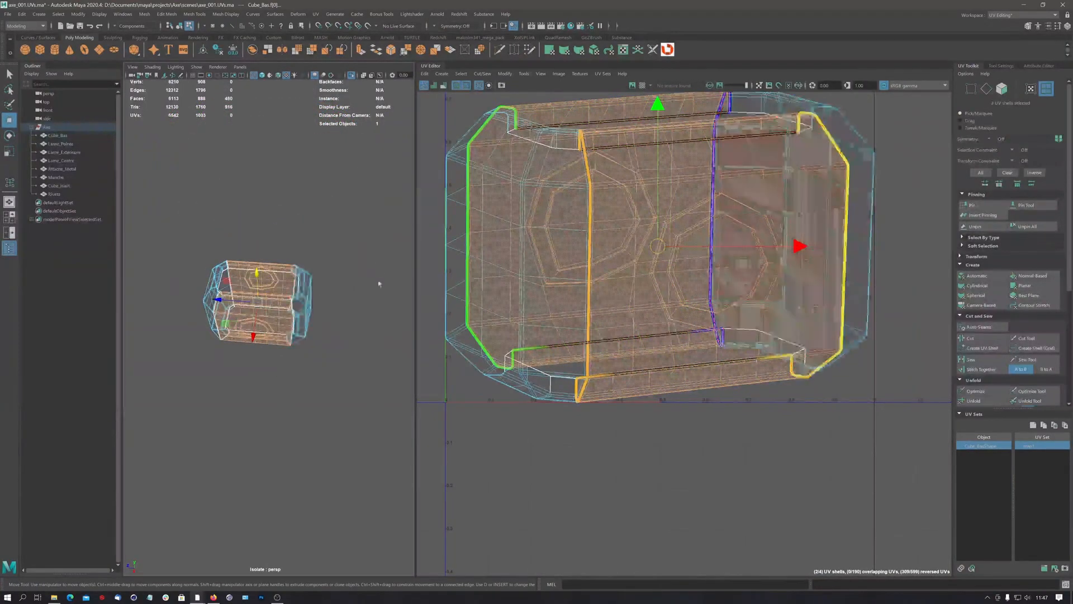
{"action": "left_click_drag", "start_coordinate": [264, 344], "coordinate": [313, 316], "text": "alt"}
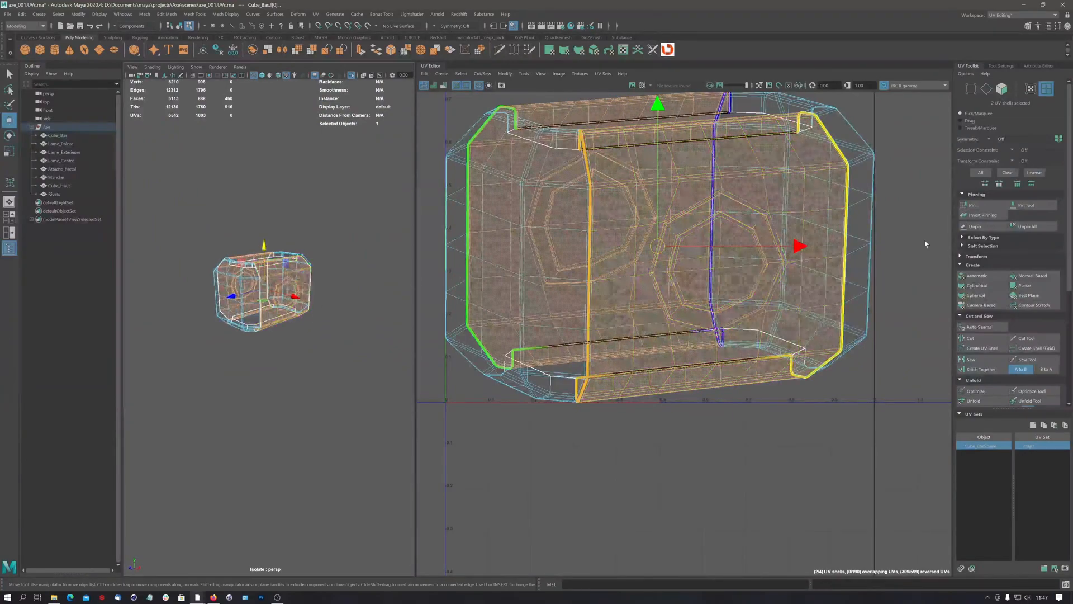
Apply a planar projection from the X axis to the two octagon shells, fitted to the bounding box and keeping the image width/height ratio.
{"action": "left_click", "coordinate": [1027, 287]}
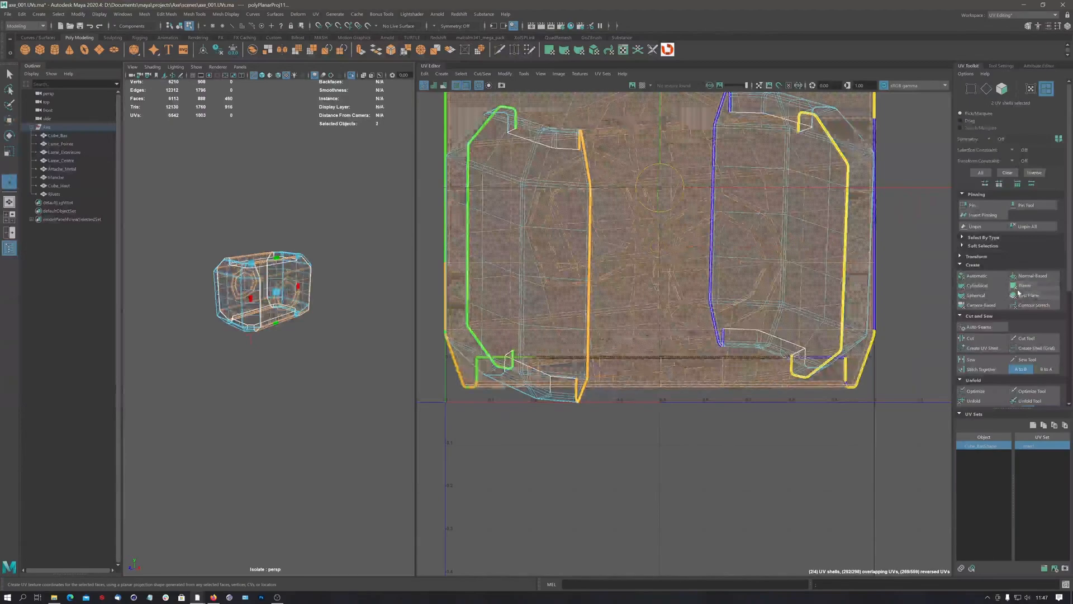
{"action": "left_click", "coordinate": [1014, 287], "text": "shift"}
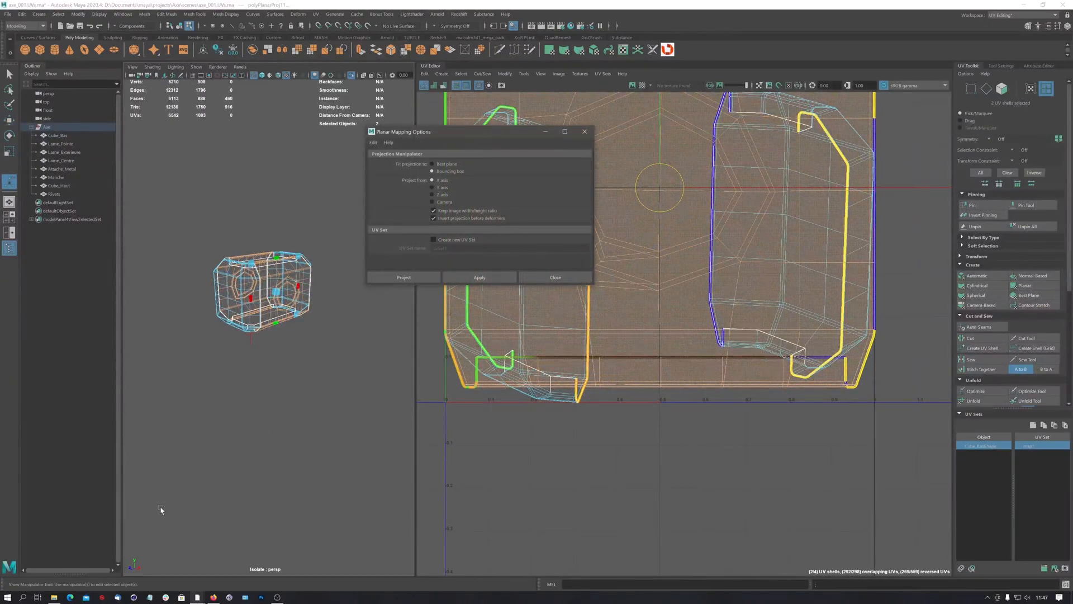
{"action": "left_click_drag", "start_coordinate": [273, 319], "coordinate": [220, 311], "text": "alt"}
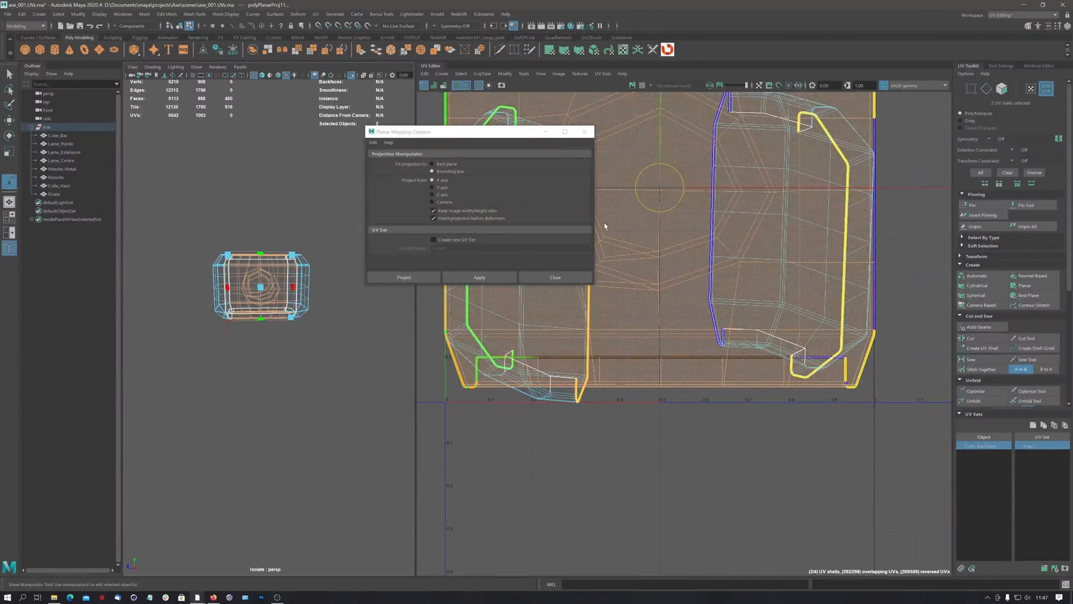
{"action": "left_click", "coordinate": [472, 279]}
{"action": "left_click", "coordinate": [585, 132]}
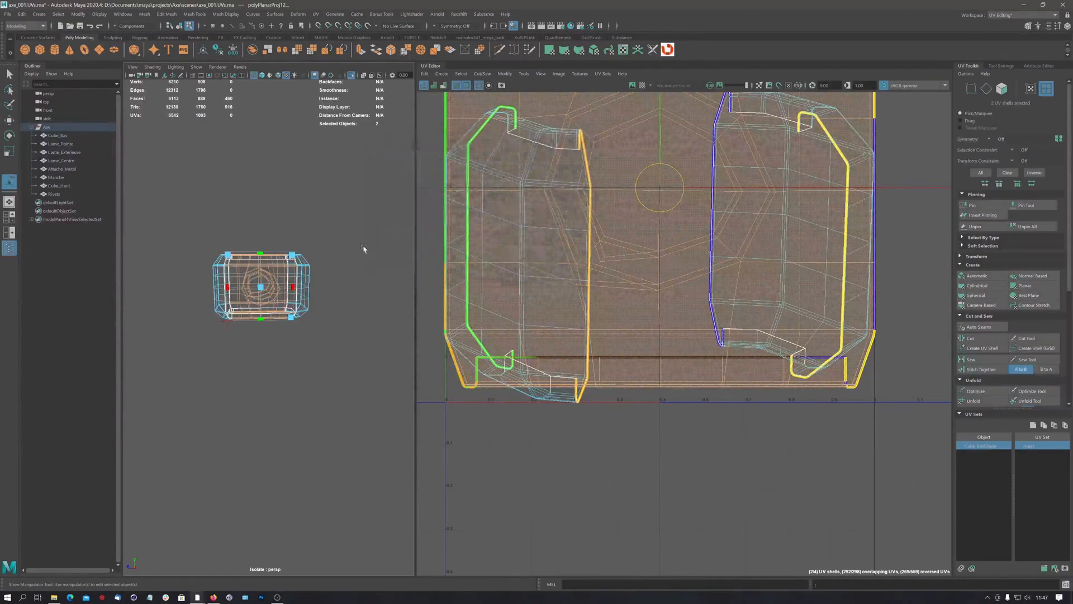
Select the two plain end shells and apply a planar projection from the Z axis, fitted to the bounding box.
{"action": "left_click_drag", "start_coordinate": [347, 263], "coordinate": [304, 283], "text": "alt"}
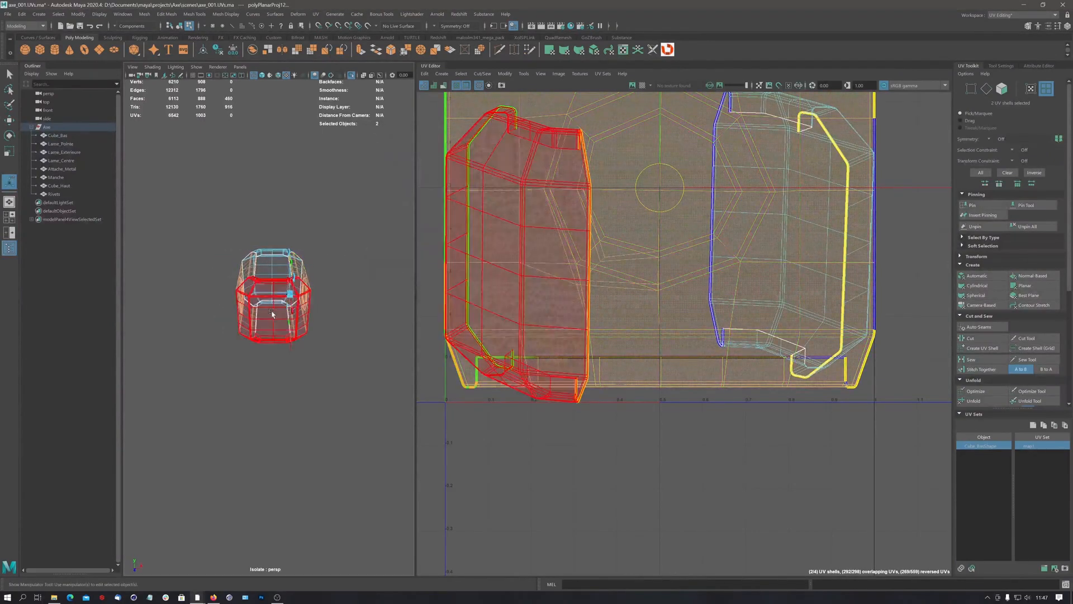
{"action": "left_click", "coordinate": [272, 312]}
{"action": "left_click", "coordinate": [280, 274], "text": "shift"}
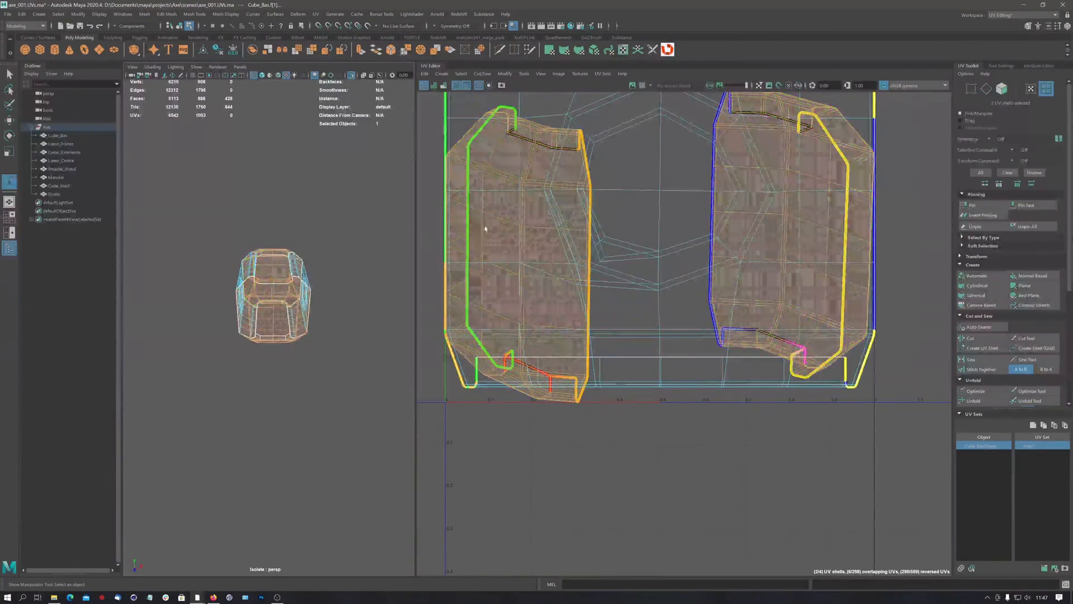
{"action": "left_click", "coordinate": [1028, 286], "text": "shift"}
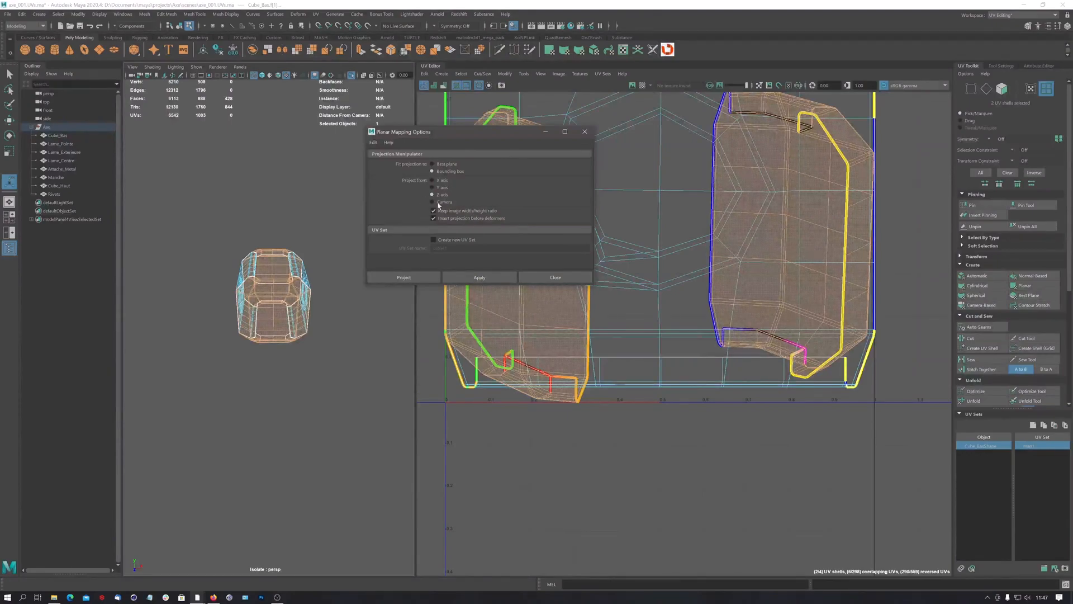
{"action": "left_click", "coordinate": [475, 278]}
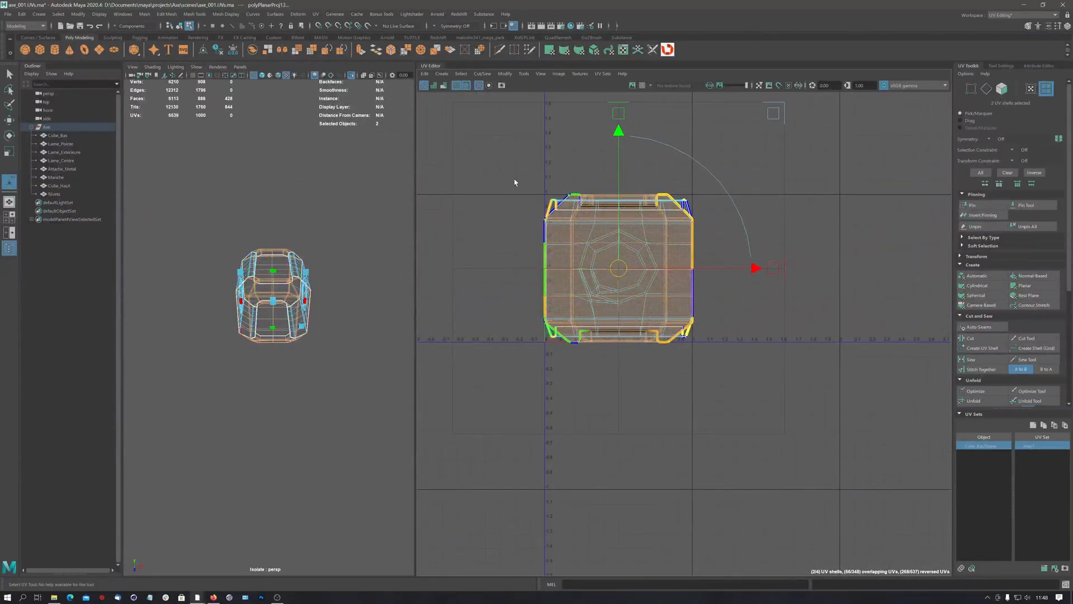
Select all four overlapping UV shells and lay them out separately in the UV space.
{"action": "left_click_drag", "start_coordinate": [494, 160], "coordinate": [722, 394]}
{"action": "right_click_drag", "start_coordinate": [673, 264], "coordinate": [637, 279], "text": "shift"}
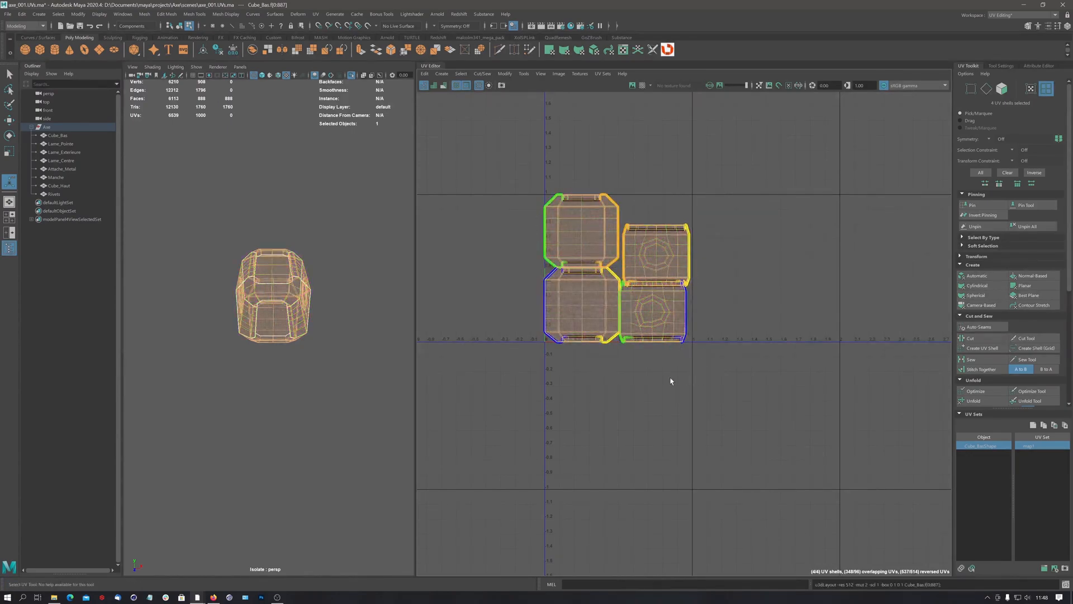
{"action": "scroll", "coordinate": [624, 315], "scroll_direction": "up", "scroll_amount": 5}
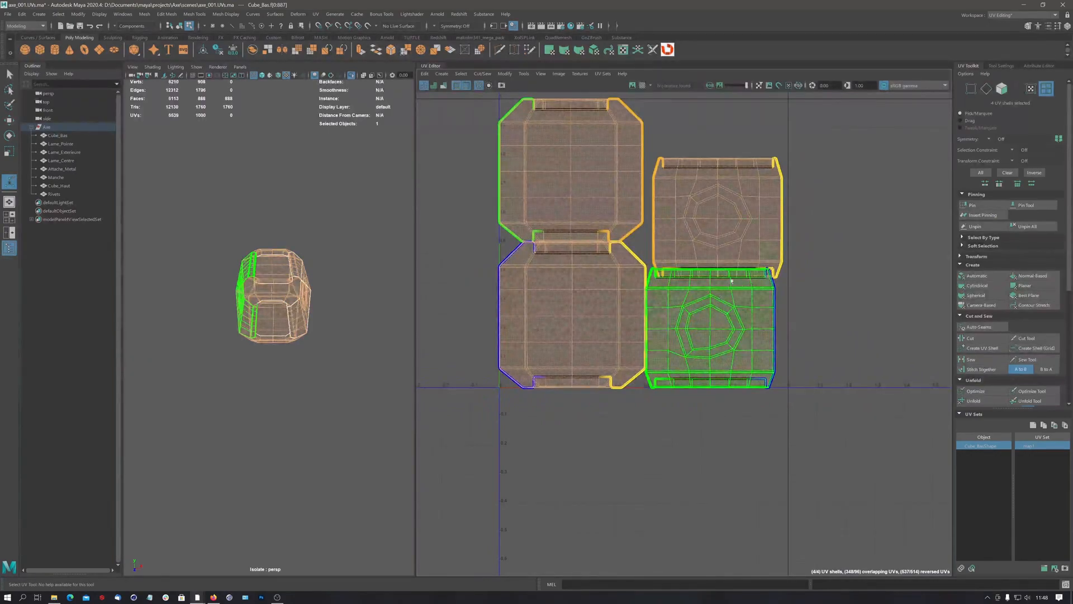
{"action": "scroll", "coordinate": [741, 251], "scroll_direction": "down", "scroll_amount": 1}
{"action": "left_click_drag", "start_coordinate": [284, 297], "coordinate": [251, 283], "text": "alt"}
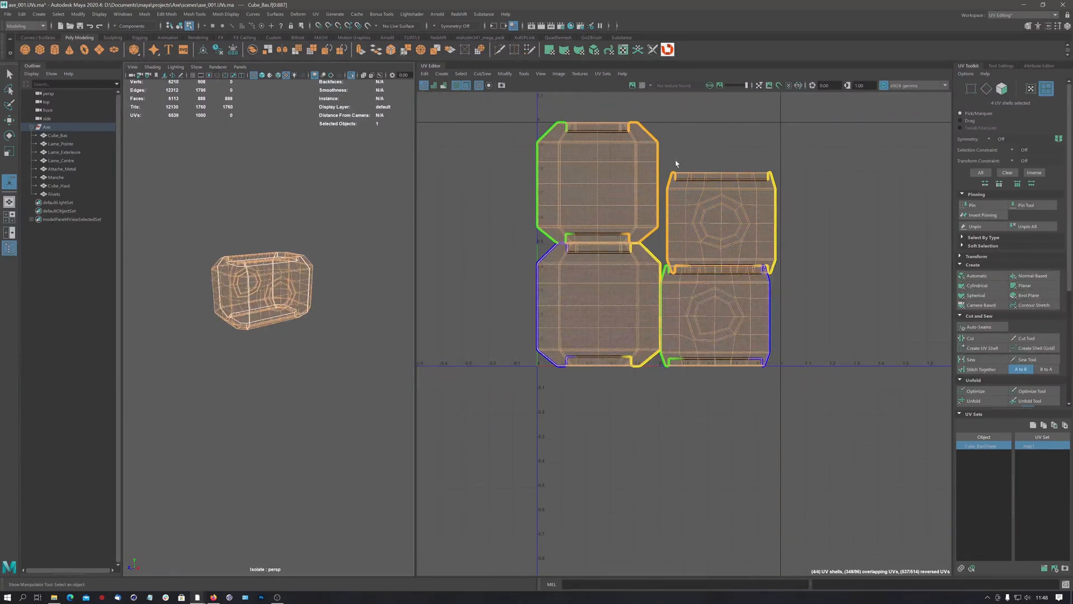
Move the upper octagon shell away from its neighbours and place the lower octagon shell well beyond it, outside the first UV tile.
{"action": "middle_click_drag", "start_coordinate": [676, 164], "coordinate": [675, 233], "text": "alt"}
{"action": "left_click", "coordinate": [698, 249]}
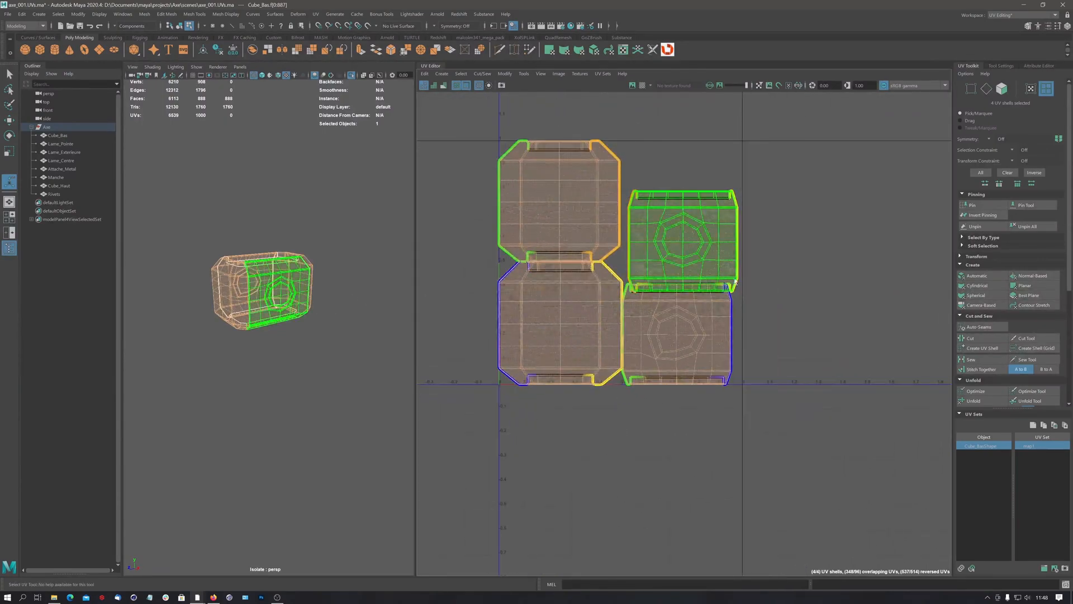
{"action": "left_click", "coordinate": [697, 249]}
{"action": "key", "text": "w"}
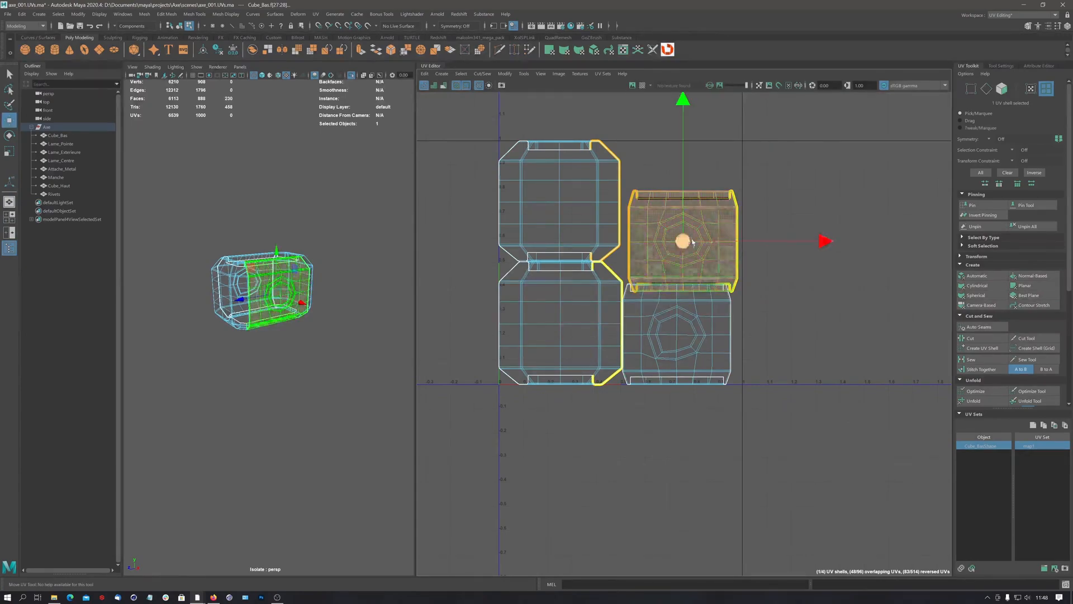
{"action": "left_click_drag", "start_coordinate": [692, 242], "coordinate": [737, 198]}
{"action": "left_click", "coordinate": [686, 336]}
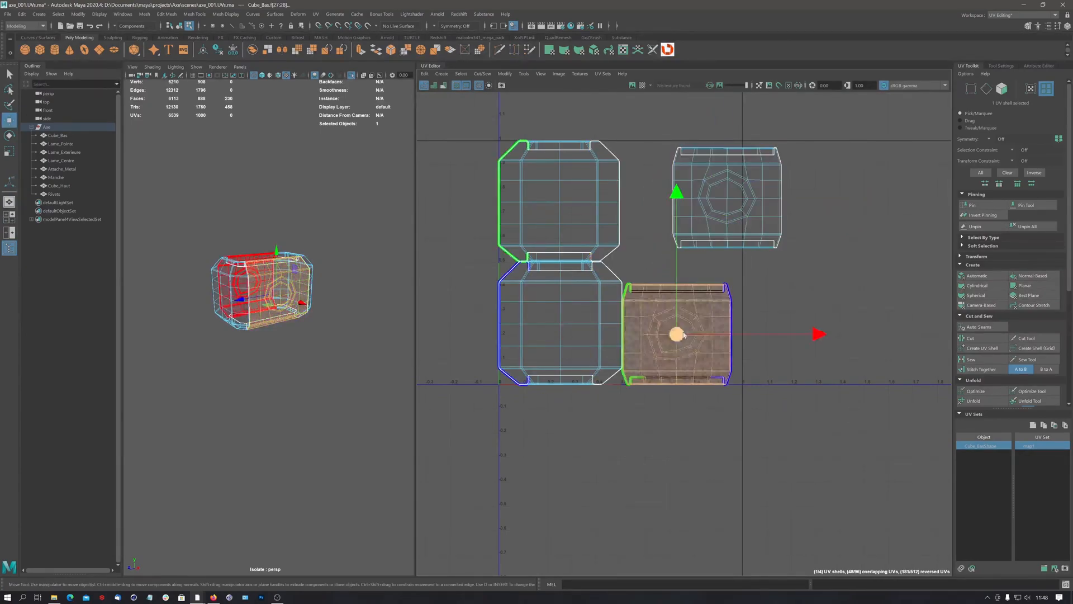
{"action": "left_click_drag", "start_coordinate": [683, 335], "coordinate": [943, 238]}
{"action": "middle_click_drag", "start_coordinate": [808, 309], "coordinate": [738, 334], "text": "alt"}
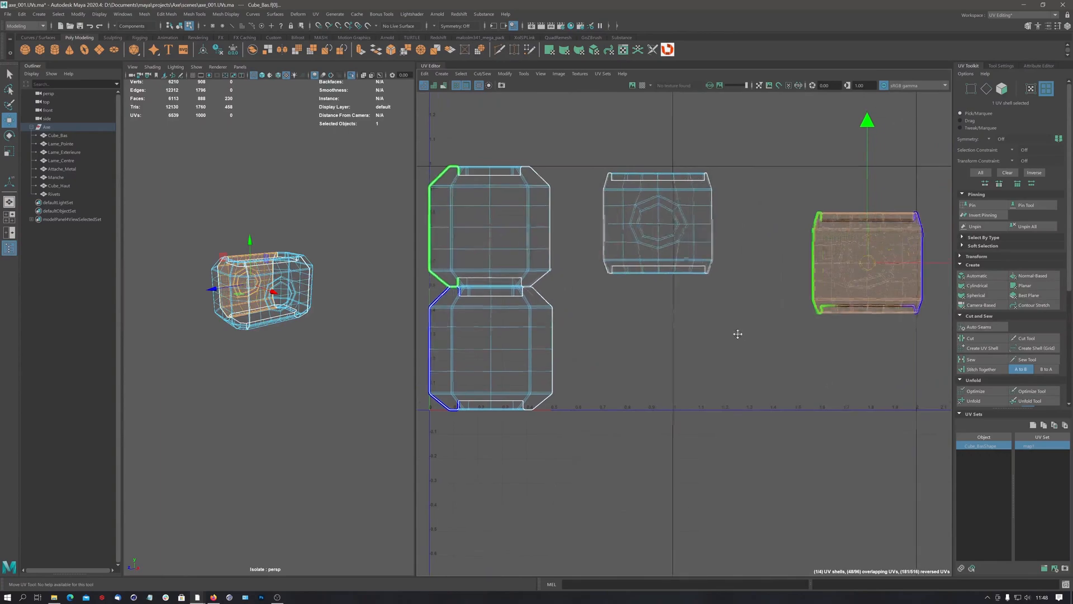
Place the nearer octagon shell beside the upper end shell, and move the lower end shell between the two octagon shells.
{"action": "left_click", "coordinate": [662, 242]}
{"action": "left_click_drag", "start_coordinate": [661, 242], "coordinate": [616, 244]}
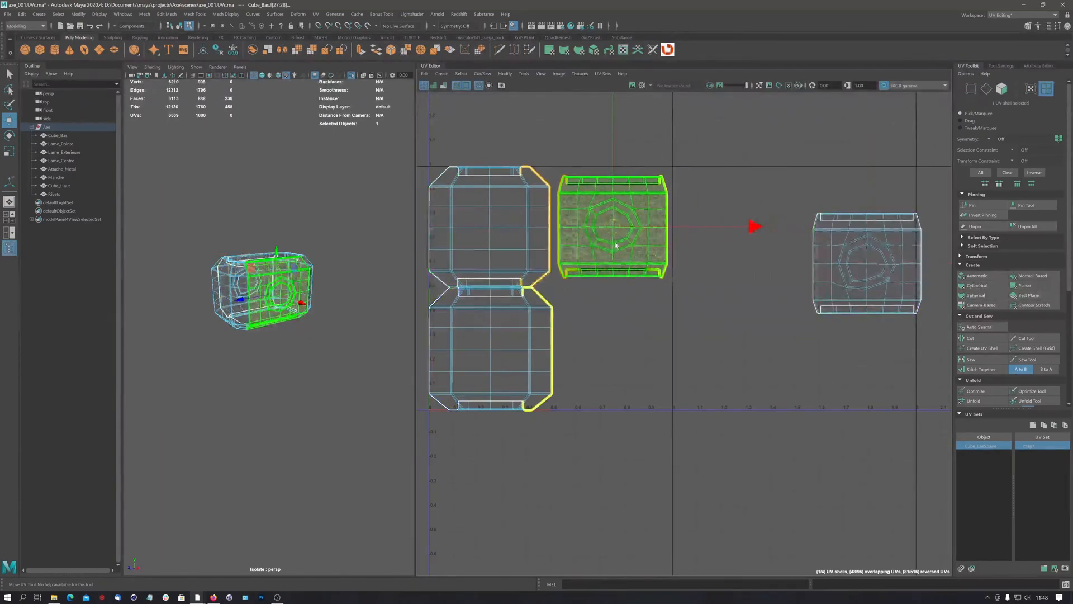
{"action": "left_click", "coordinate": [516, 377]}
{"action": "left_click_drag", "start_coordinate": [516, 377], "coordinate": [756, 376]}
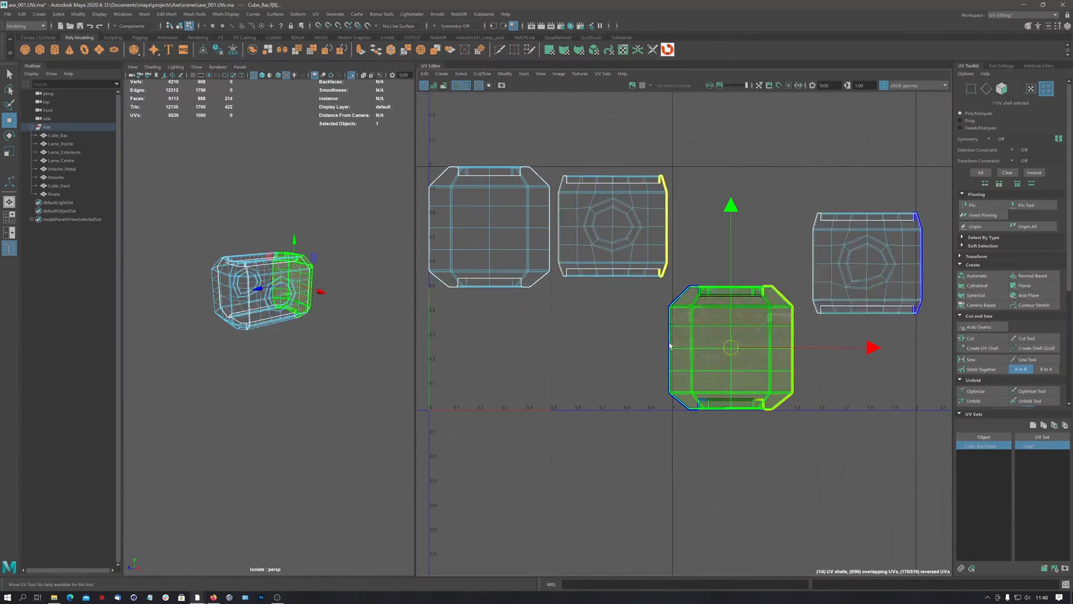
{"action": "middle_click_drag", "start_coordinate": [892, 245], "coordinate": [724, 263], "text": "alt"}
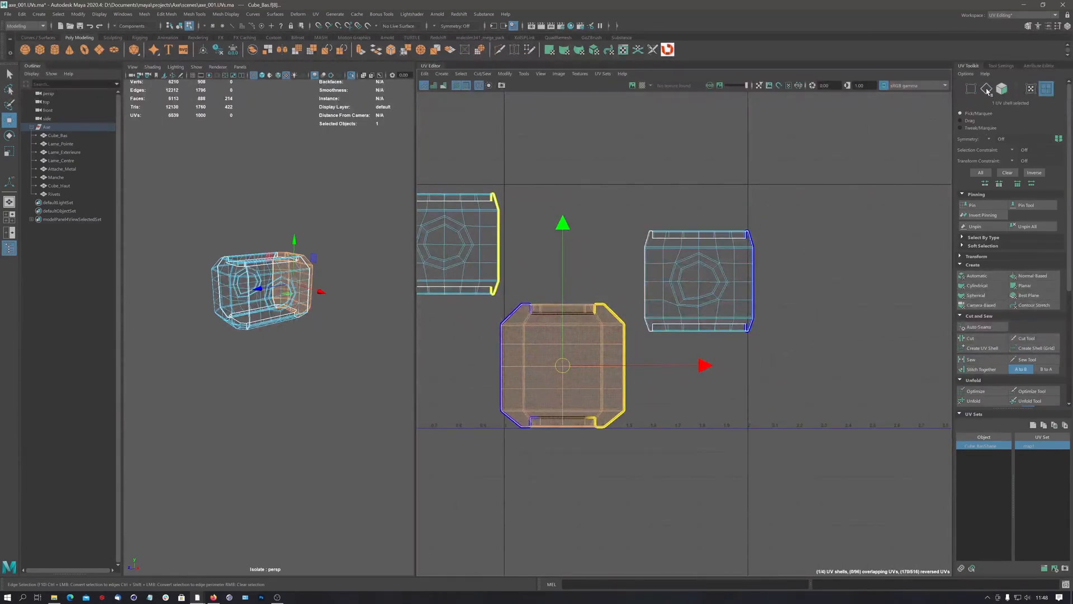
In edge mode, select three border edges shared by the far octagon shell and the moved end shell, and stitch the shells together.
{"action": "key", "text": "F10"}
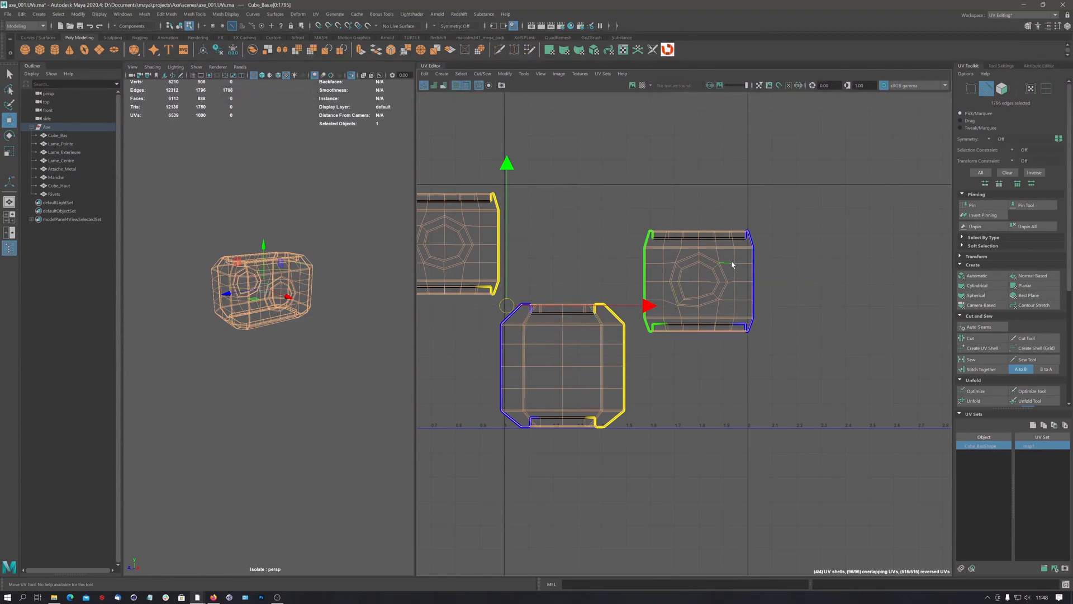
{"action": "left_click", "coordinate": [754, 259]}
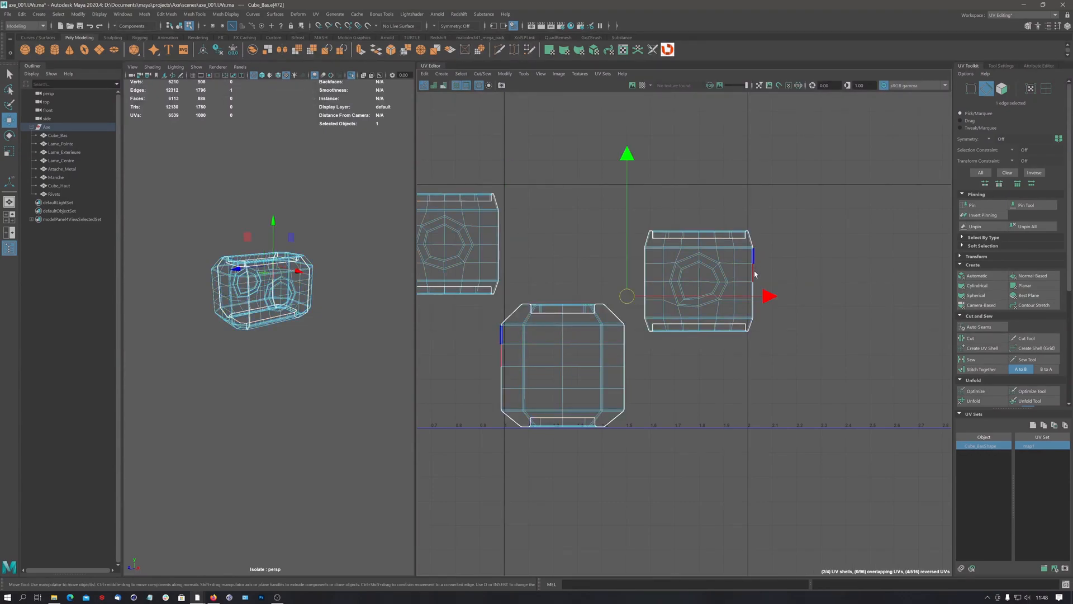
{"action": "left_click", "coordinate": [754, 279], "text": "shift"}
{"action": "left_click", "coordinate": [754, 297], "text": "shift"}
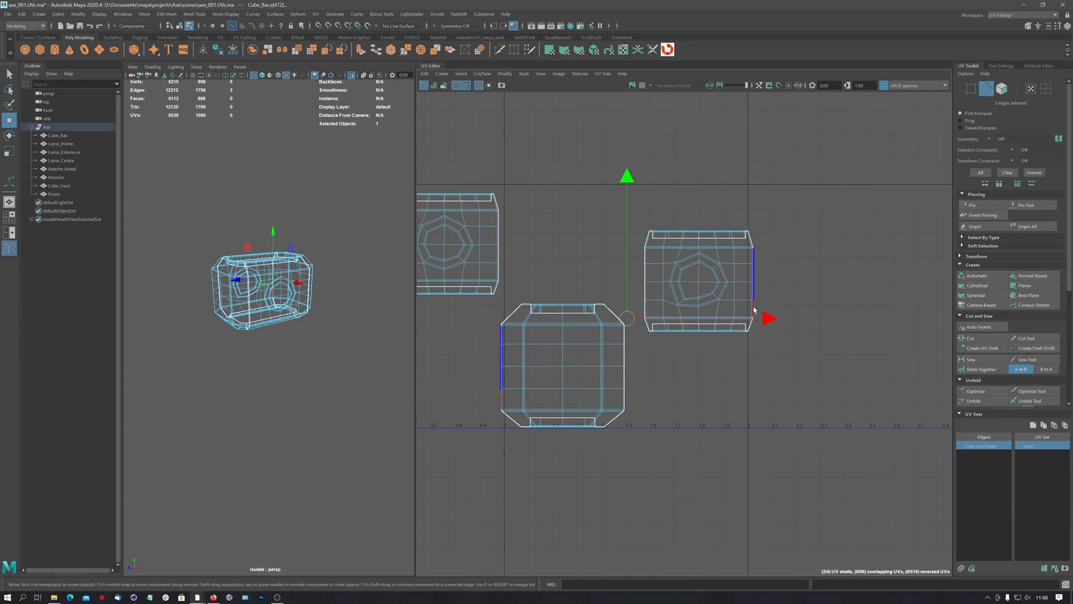
{"action": "left_click", "coordinate": [986, 370]}
Try to stitch the separate octagon shell to the joined pair along their four shared border edges, and undo the stitch.
{"action": "middle_click_drag", "start_coordinate": [531, 342], "coordinate": [587, 341], "text": "alt"}
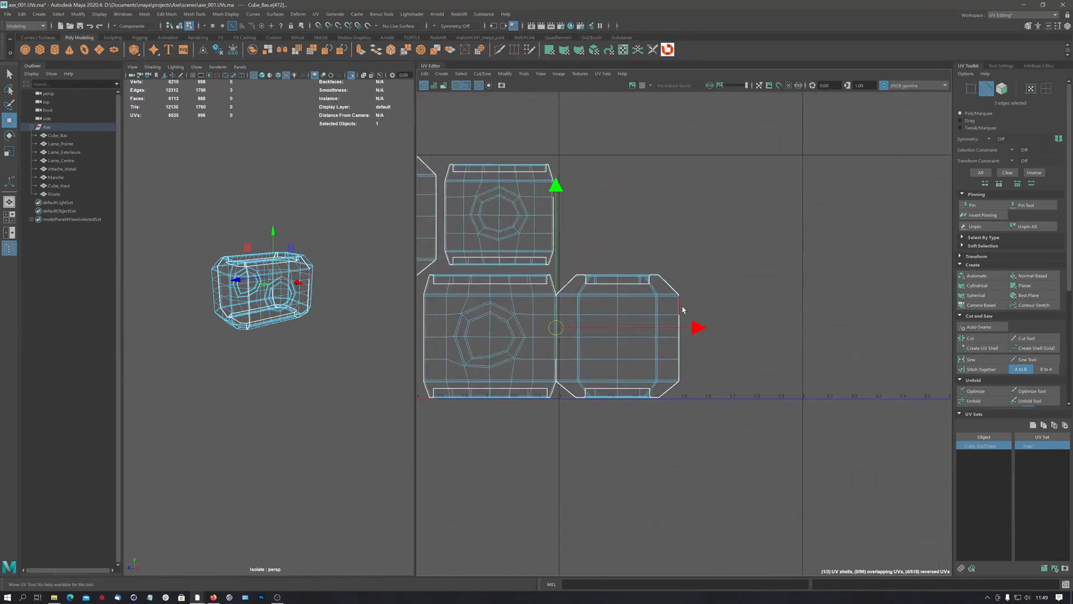
{"action": "left_click", "coordinate": [683, 309]}
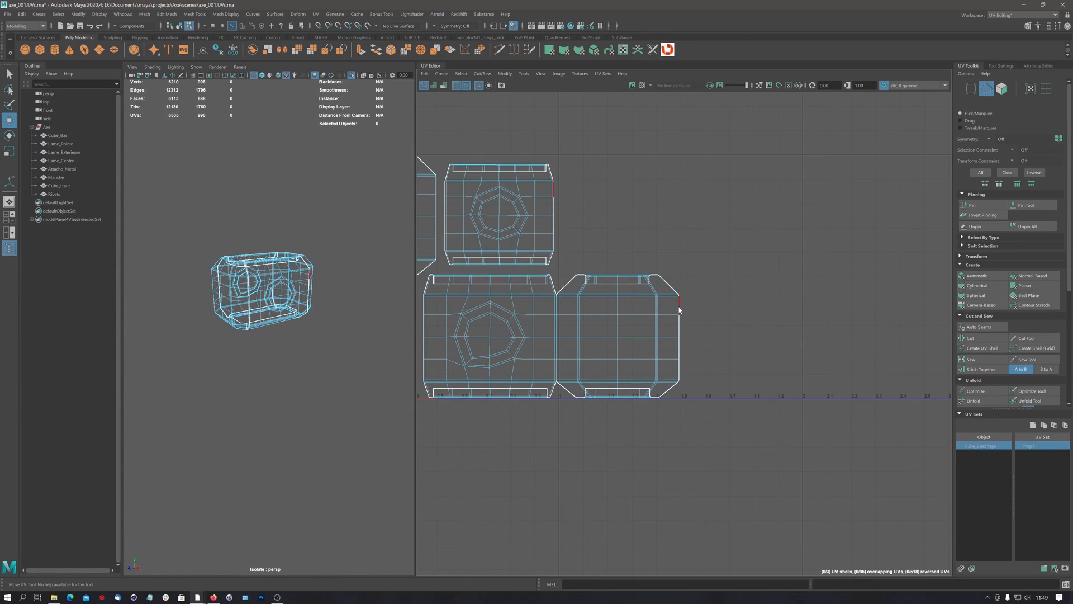
{"action": "left_click", "coordinate": [679, 306]}
{"action": "left_click", "coordinate": [681, 330], "text": "shift"}
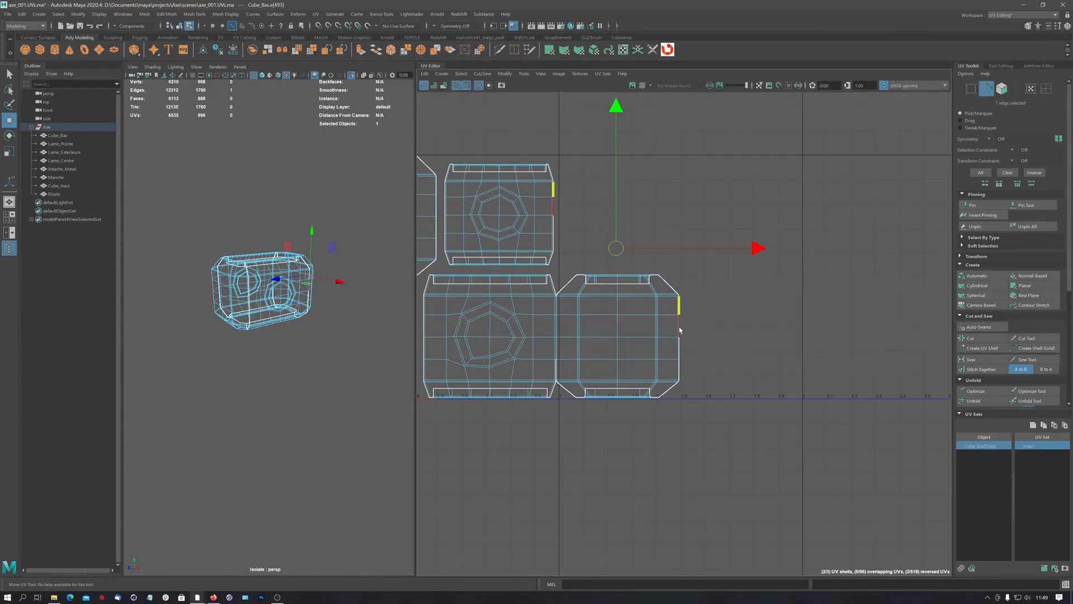
{"action": "left_click", "coordinate": [680, 346], "text": "shift"}
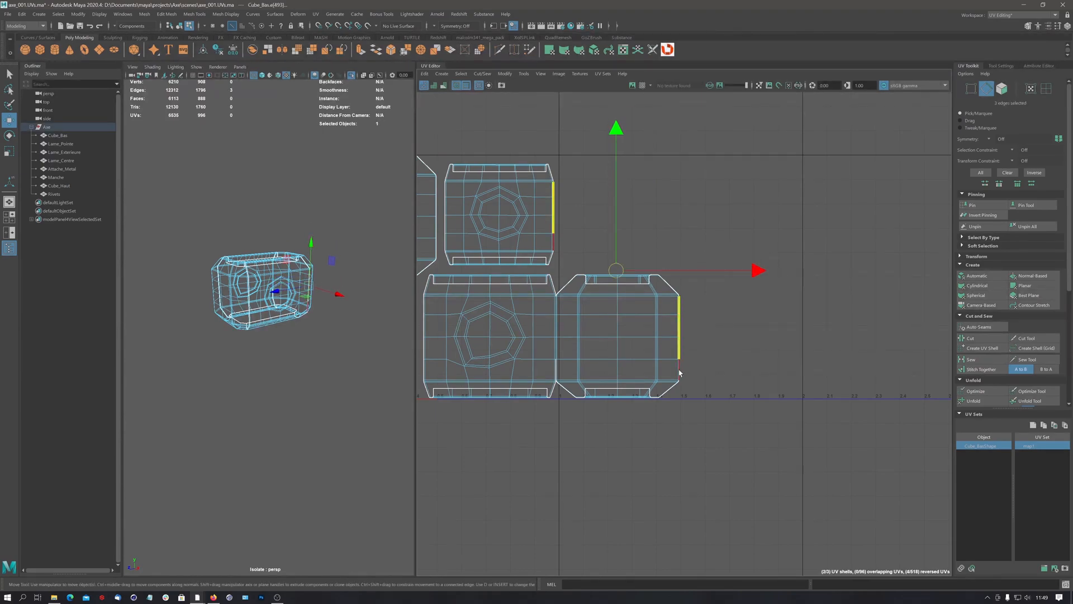
{"action": "left_click", "coordinate": [679, 370], "text": "shift"}
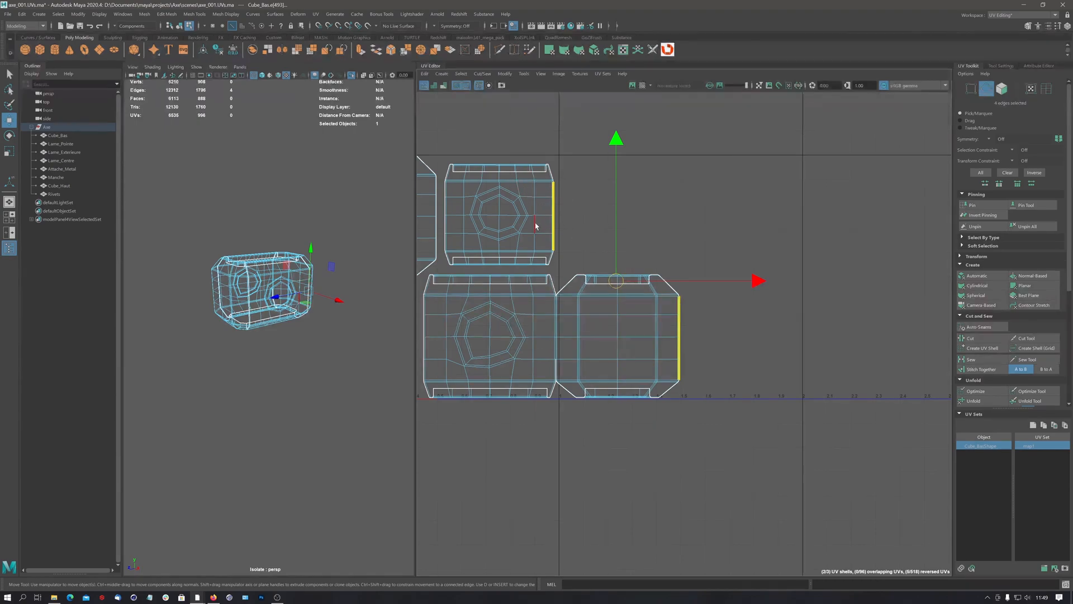
{"action": "left_click", "coordinate": [982, 369]}
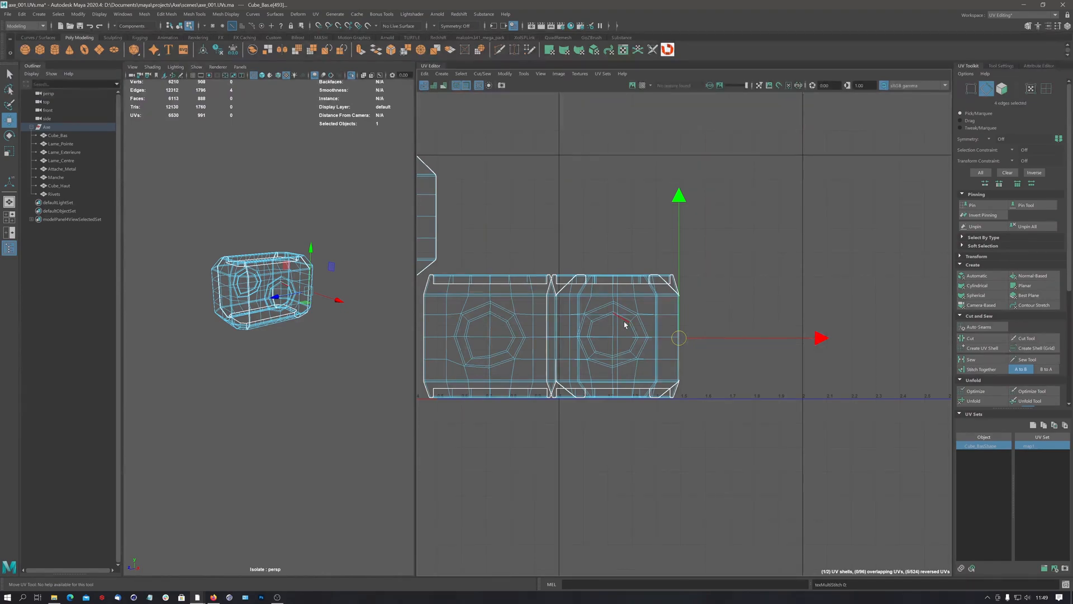
{"action": "key", "text": "ctrl+z"}
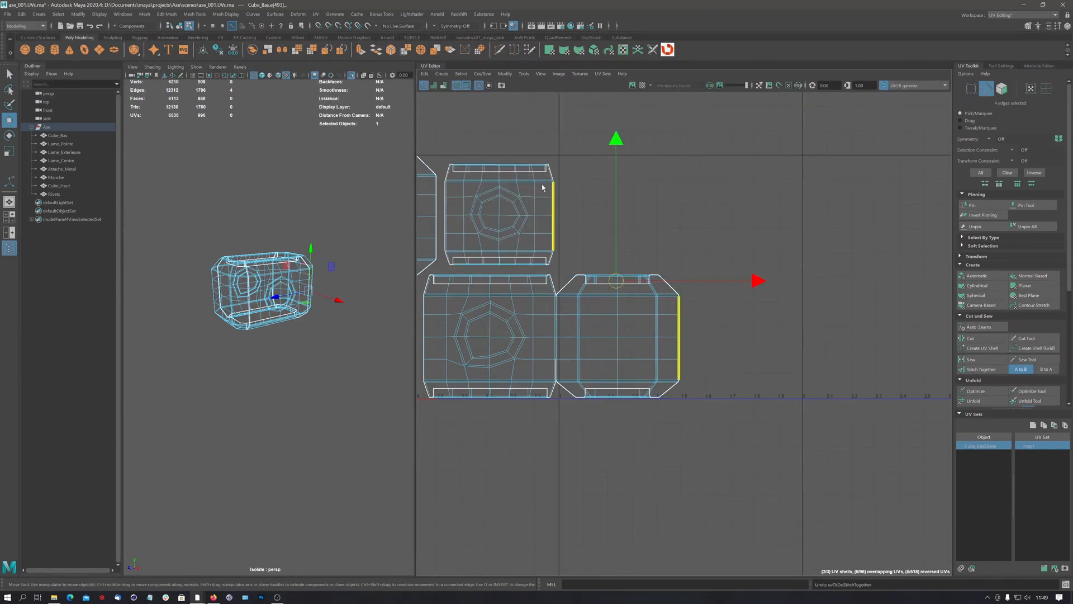
Turn on the shaded UV display so the shells are coloured by their orientation.
{"action": "left_click", "coordinate": [433, 85]}
{"action": "scroll", "coordinate": [706, 249], "scroll_direction": "down", "scroll_amount": 1}
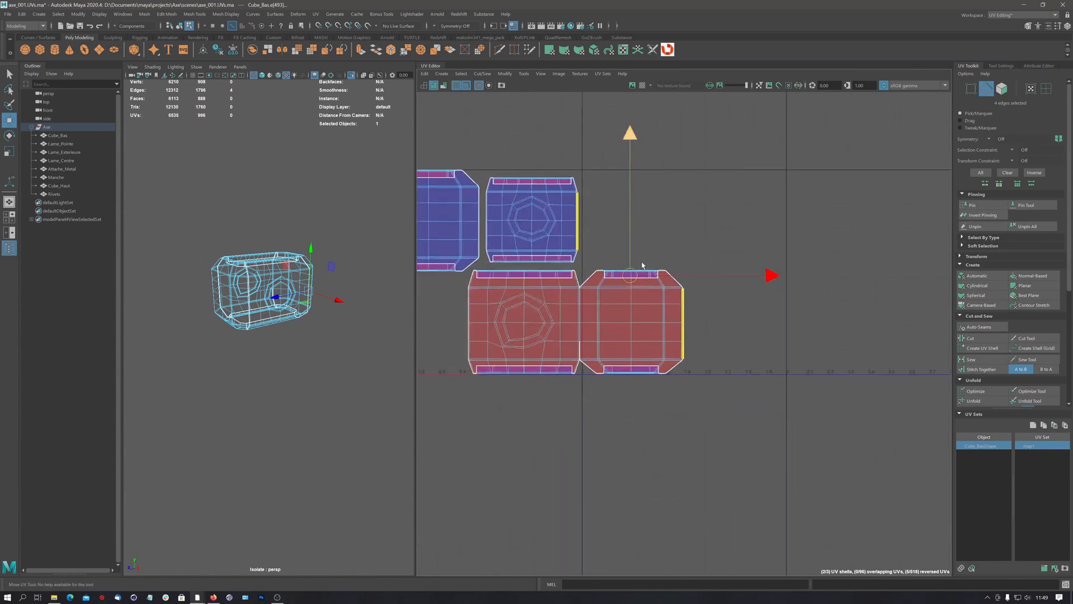
{"action": "middle_click_drag", "start_coordinate": [576, 297], "coordinate": [668, 292], "text": "alt"}
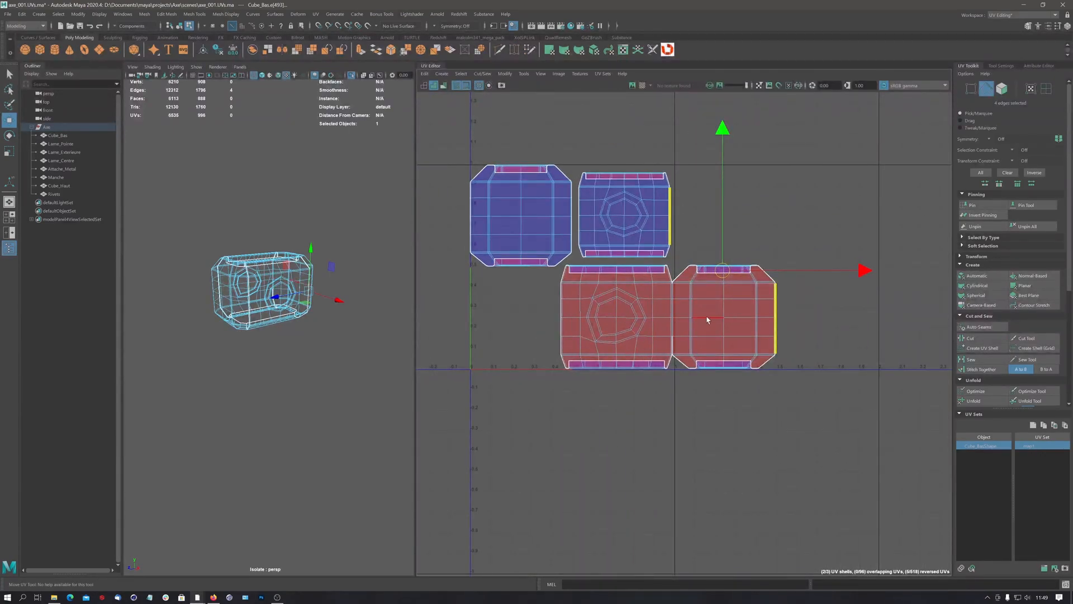
In UV shell mode, select the reversed two-piece shell, flip it along U, and clear the selection.
{"action": "left_click", "coordinate": [1046, 88]}
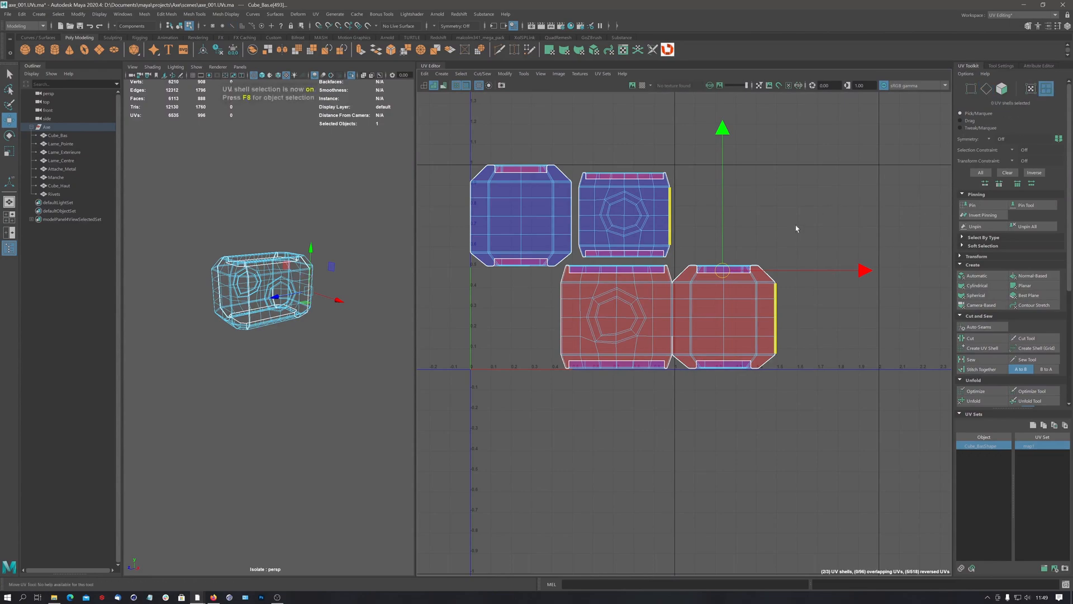
{"action": "left_click", "coordinate": [680, 324]}
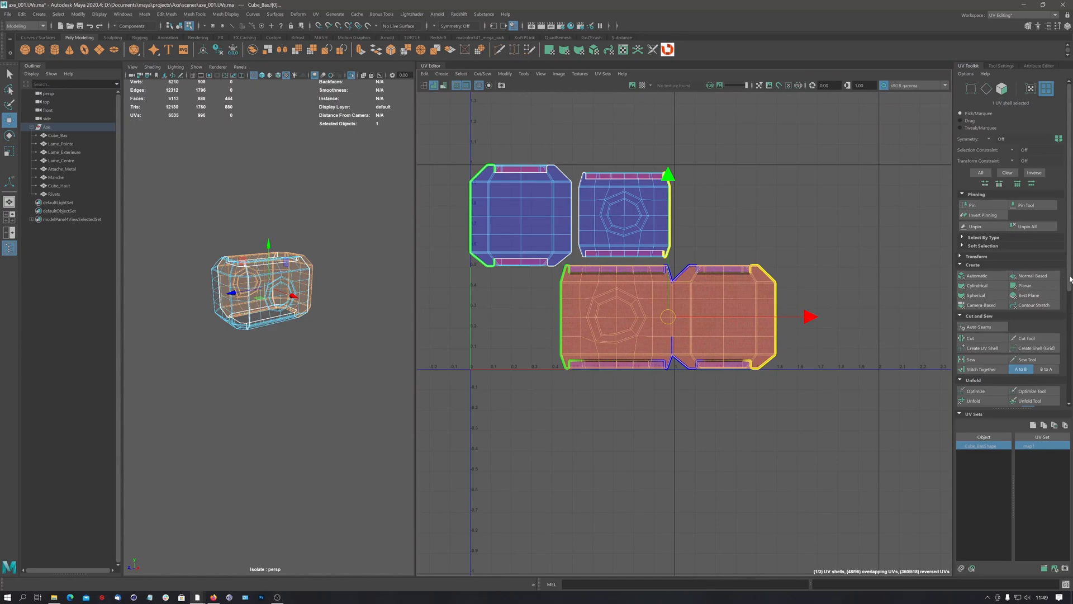
{"action": "scroll", "coordinate": [1070, 280], "scroll_direction": "down", "scroll_amount": 5}
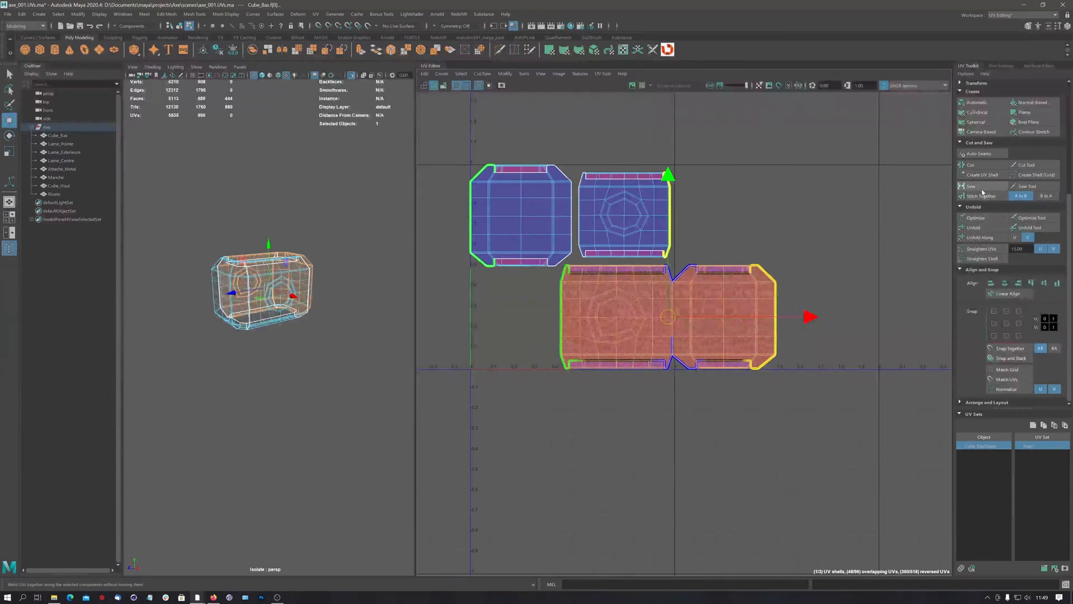
{"action": "scroll", "coordinate": [1070, 303], "scroll_direction": "up", "scroll_amount": 4}
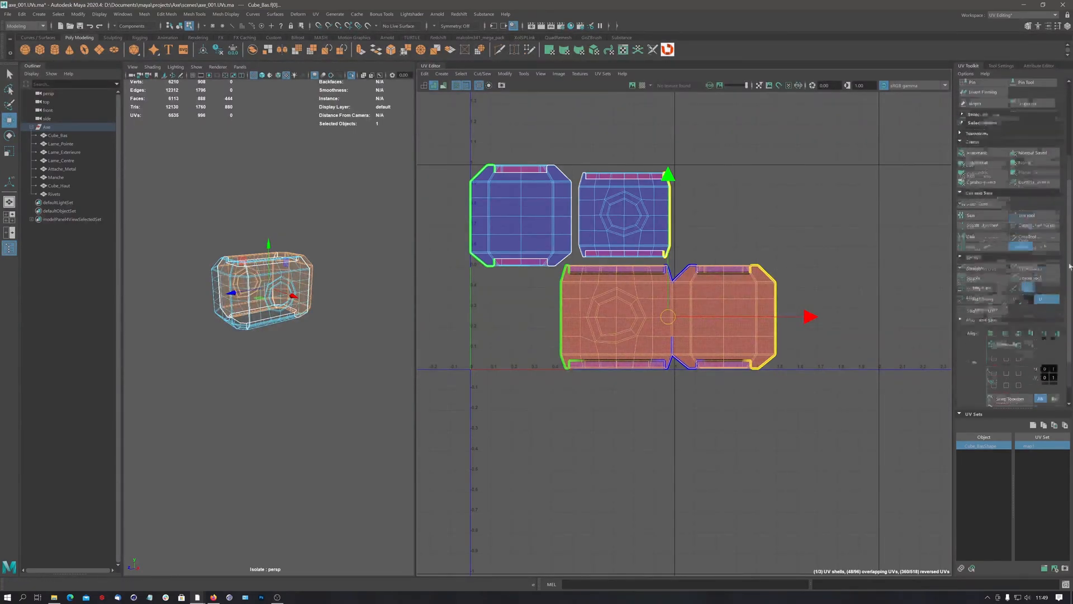
{"action": "left_click", "coordinate": [962, 221]}
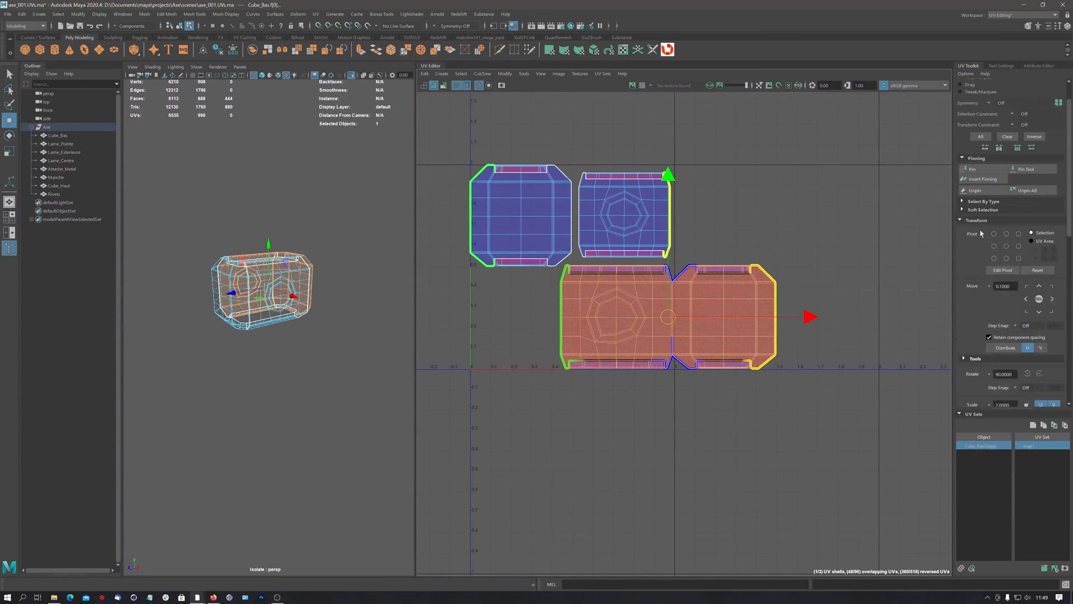
{"action": "scroll", "coordinate": [1070, 229], "scroll_direction": "down", "scroll_amount": 5}
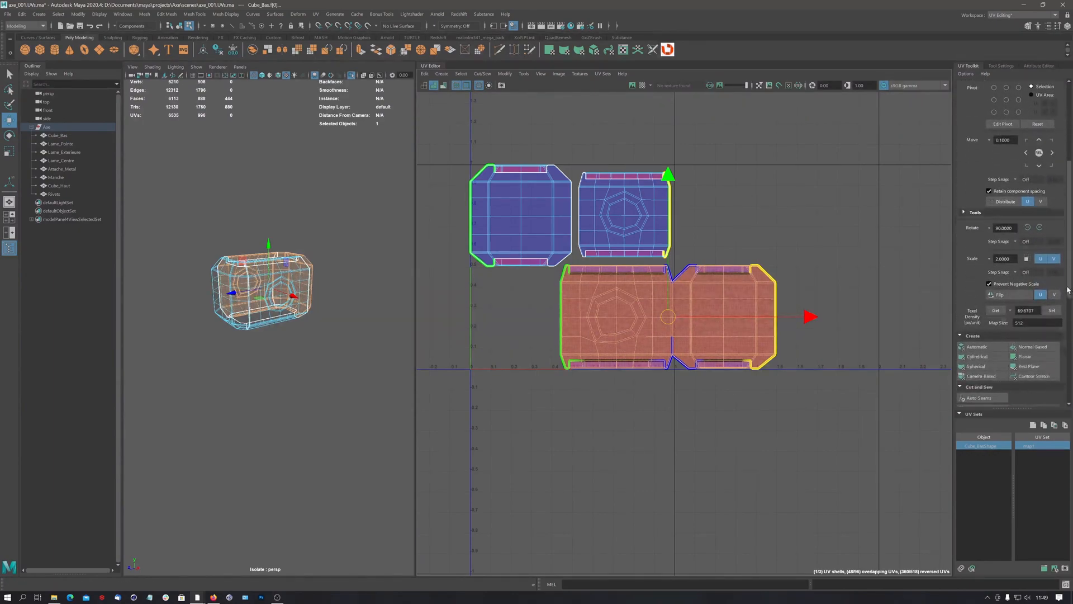
{"action": "left_click", "coordinate": [1000, 275]}
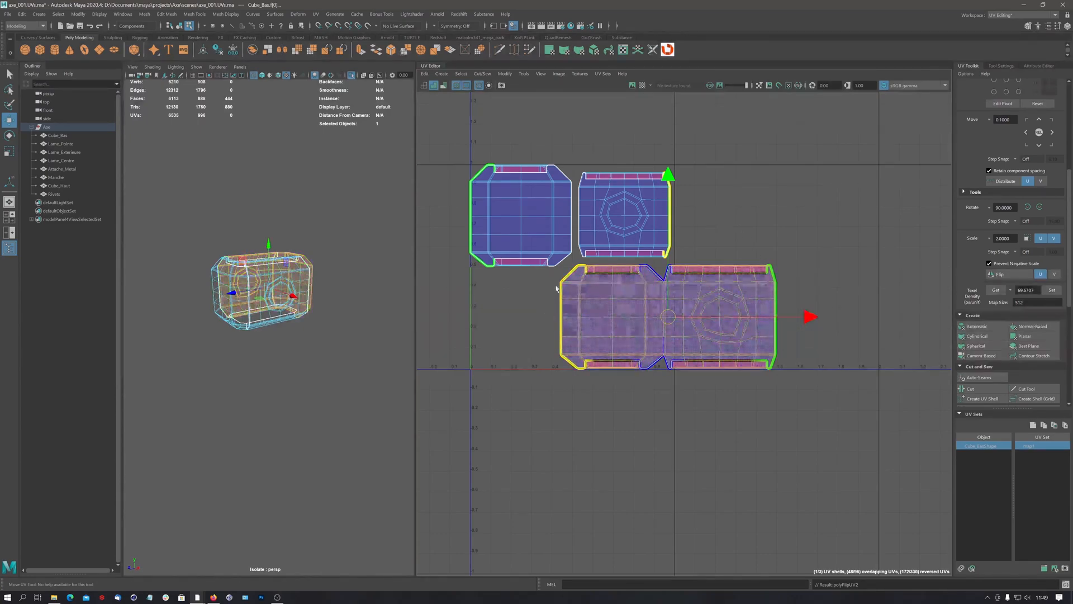
{"action": "left_click", "coordinate": [703, 200]}
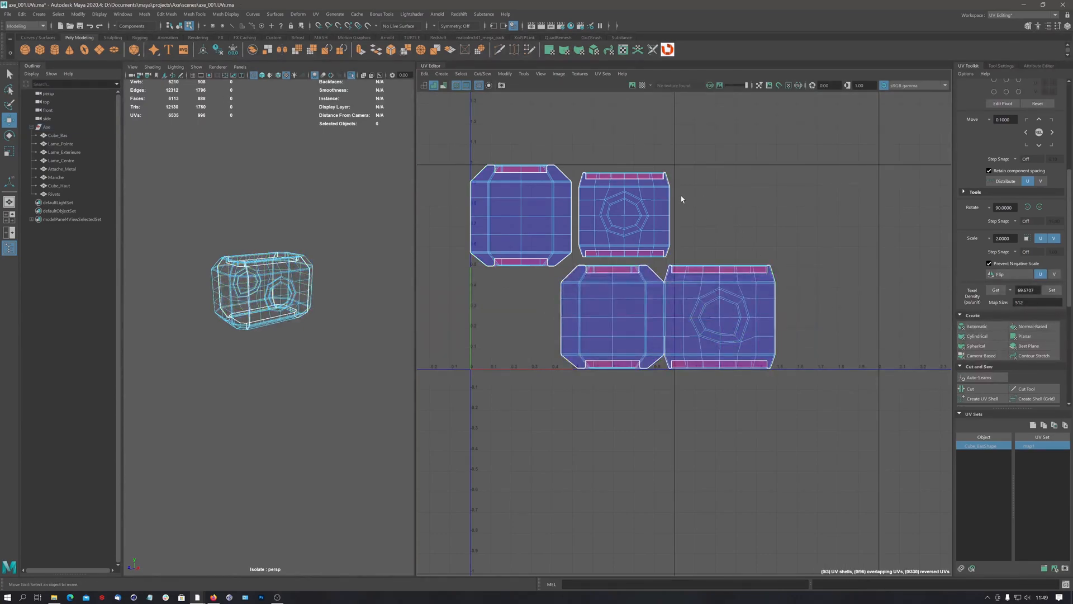
In edge mode, select the four border edges shared by the small octagon shell and the flipped pair, and stitch them together.
{"action": "right_click_drag", "start_coordinate": [657, 197], "coordinate": [678, 195]}
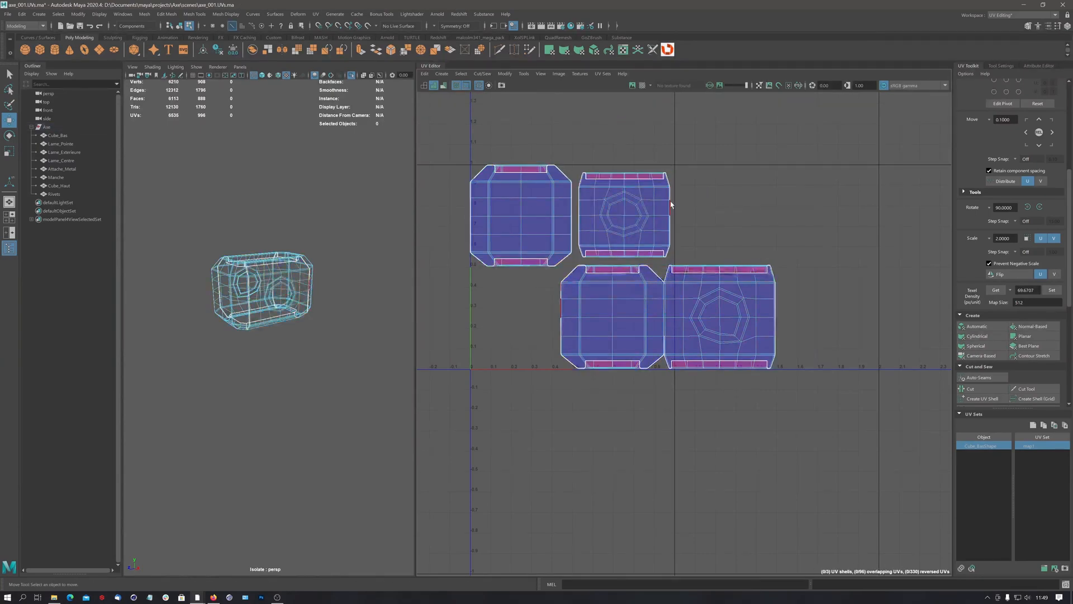
{"action": "left_click", "coordinate": [670, 221]}
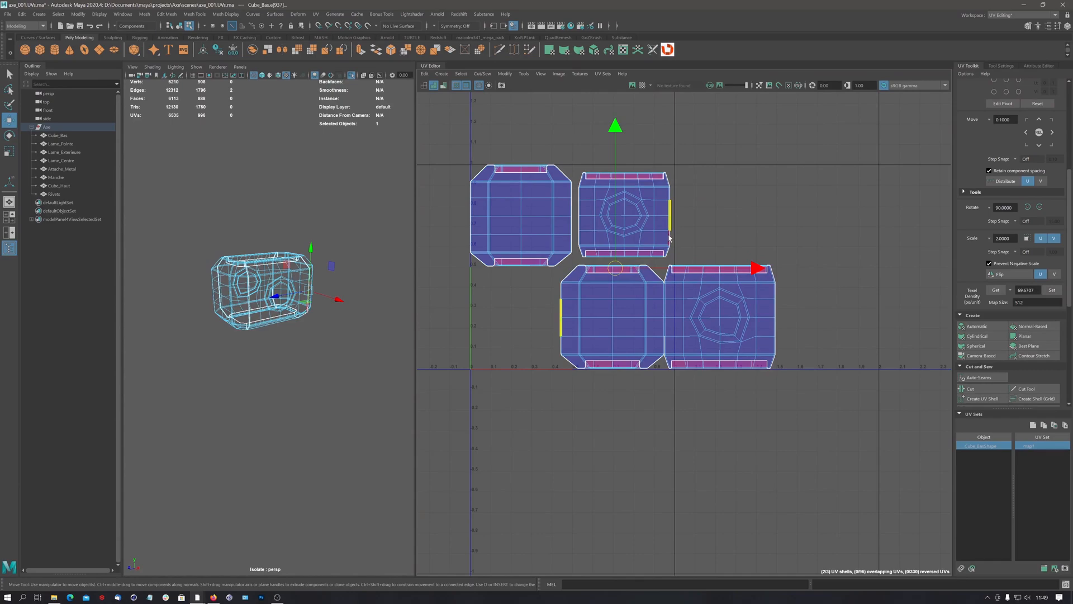
{"action": "left_click", "coordinate": [671, 197], "text": "shift"}
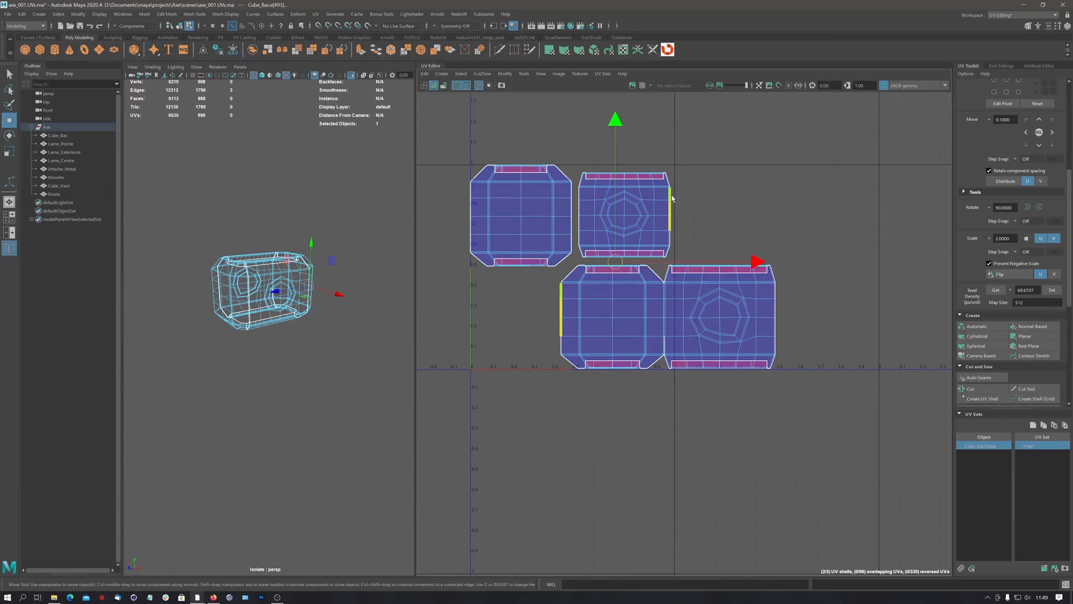
{"action": "left_click", "coordinate": [671, 240], "text": "shift"}
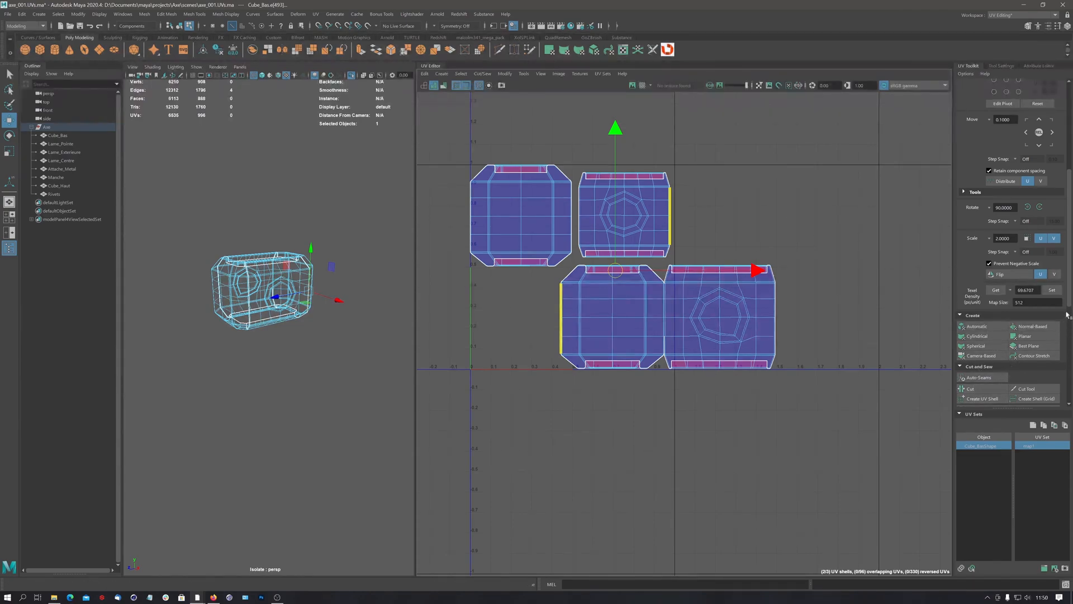
{"action": "scroll", "coordinate": [1069, 297], "scroll_direction": "down", "scroll_amount": 5}
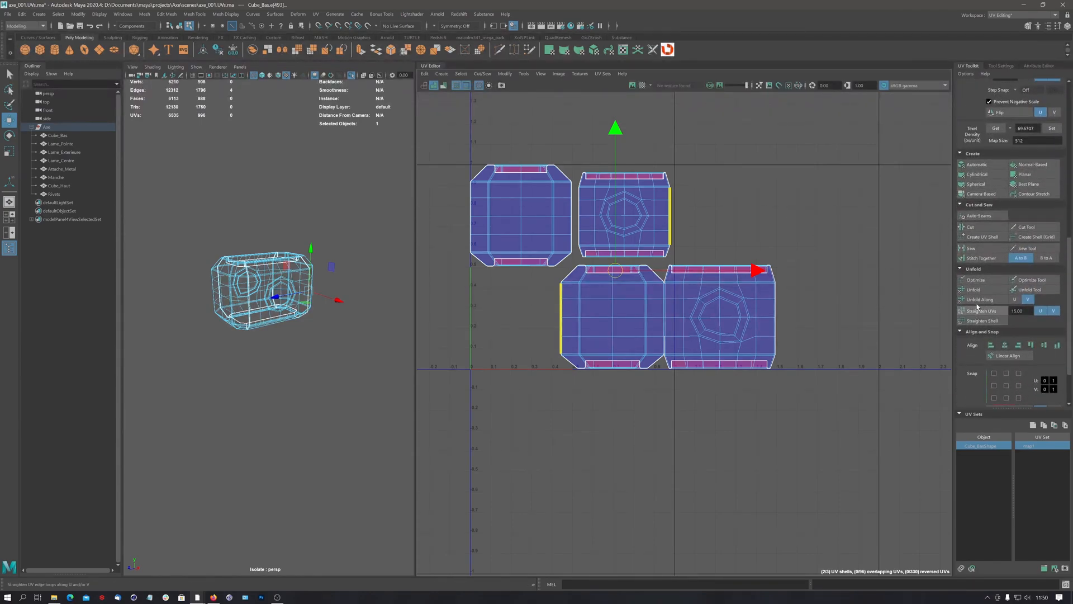
{"action": "left_click", "coordinate": [981, 258]}
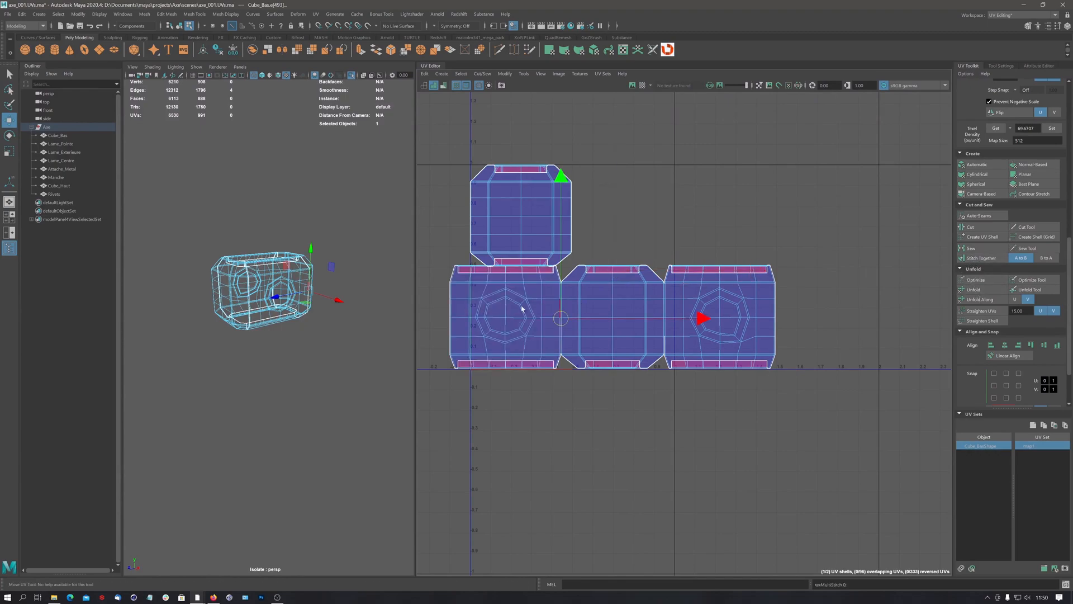
Select the border edges shared by the last separate end shell and the stitched strip, and stitch that shell onto the strip.
{"action": "left_click", "coordinate": [571, 194]}
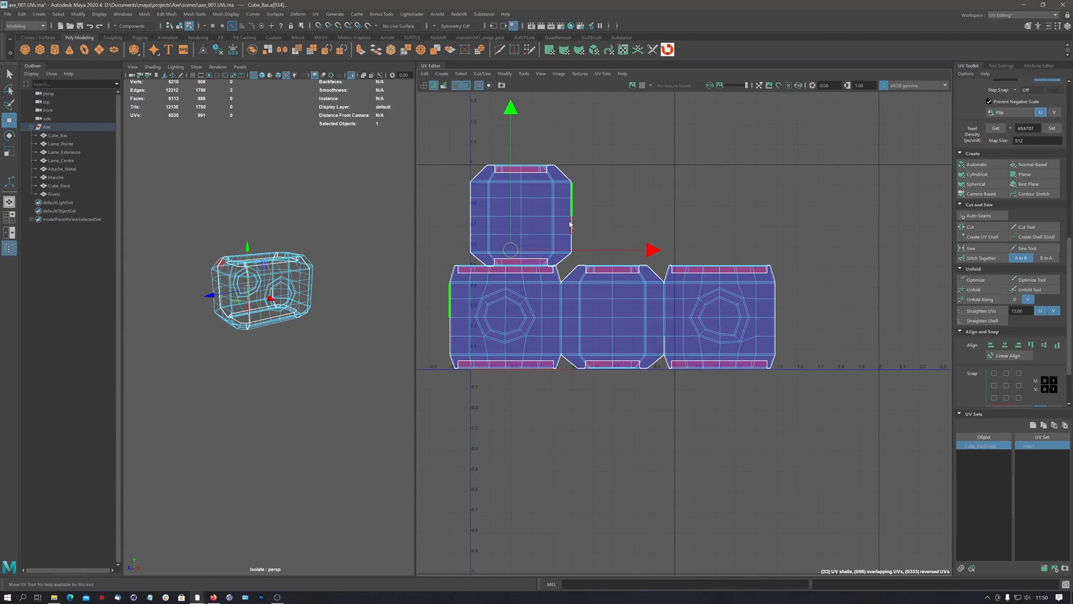
{"action": "left_click", "coordinate": [573, 240], "text": "shift"}
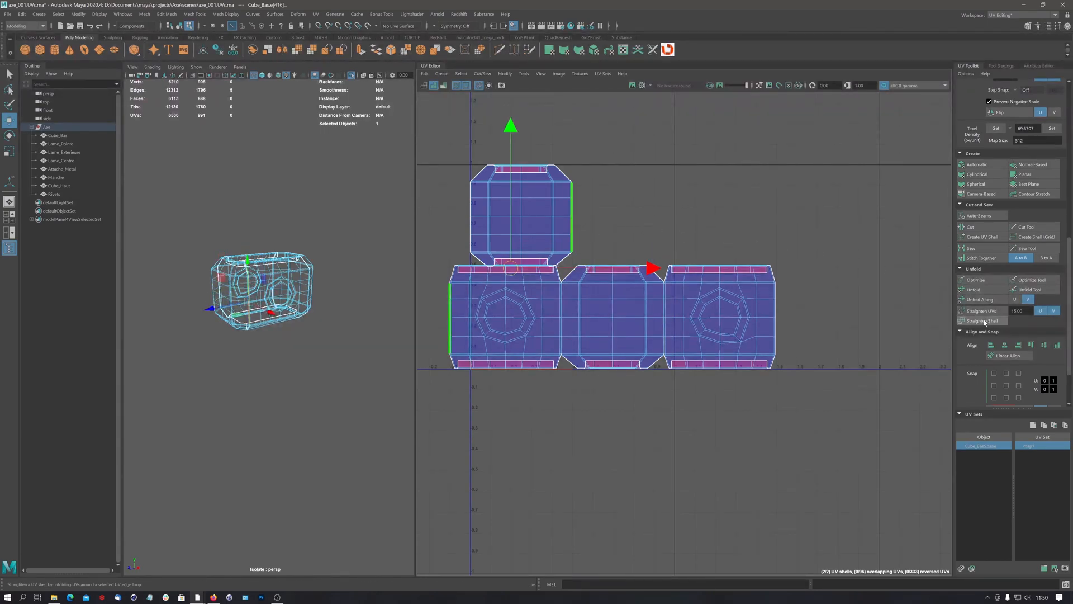
{"action": "left_click", "coordinate": [981, 258]}
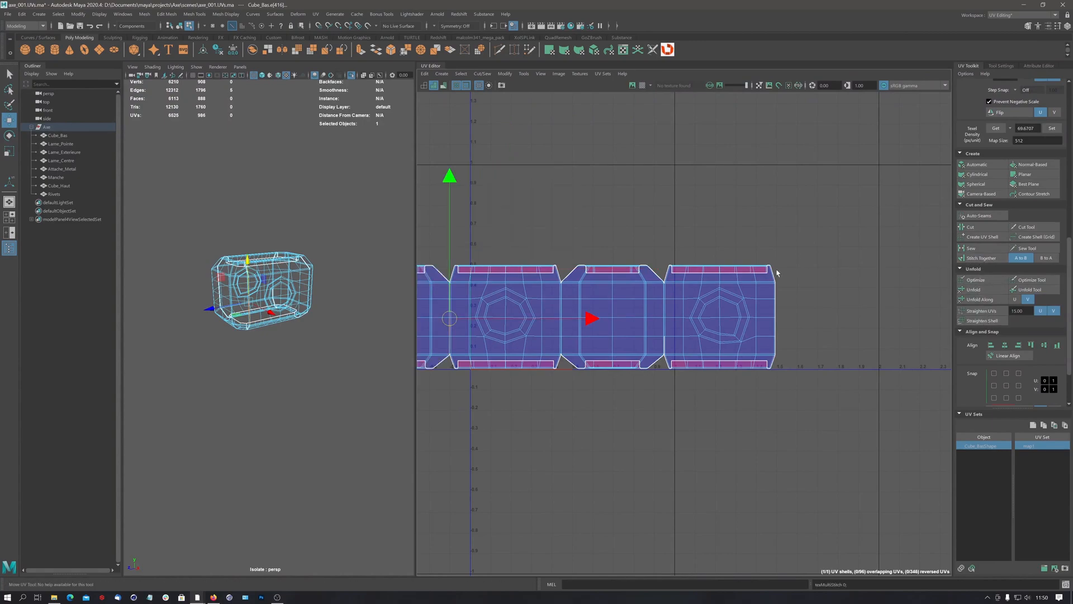
{"action": "key", "text": "f"}
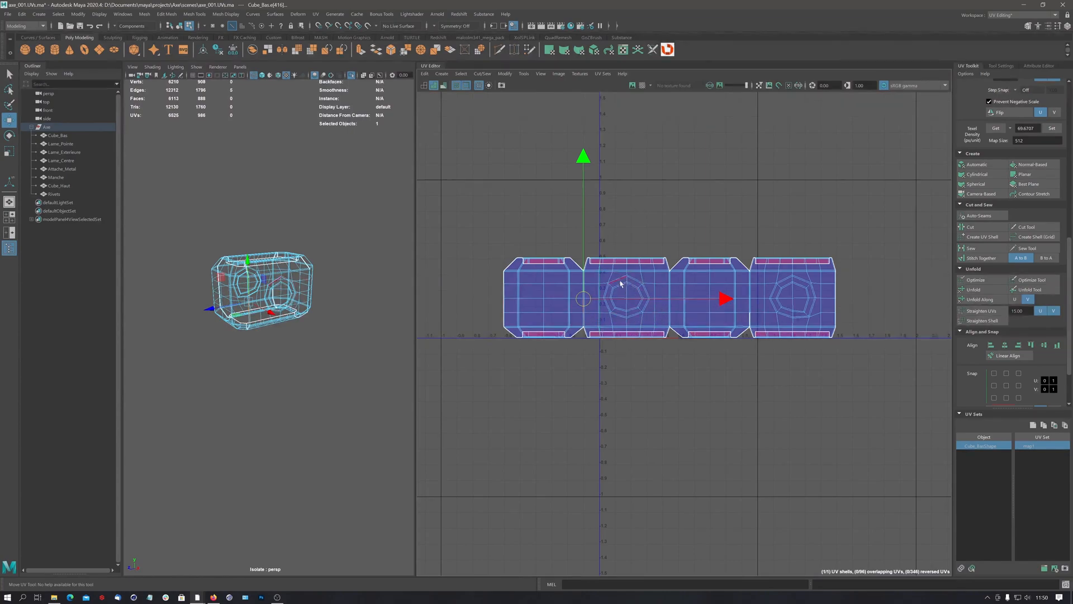
In UV mode, select the UVs of both octagon patterns in the strip, pin them, and invert the pinning.
{"action": "scroll", "coordinate": [634, 309], "scroll_direction": "up", "scroll_amount": 3}
{"action": "scroll", "coordinate": [609, 241], "scroll_direction": "up", "scroll_amount": 5}
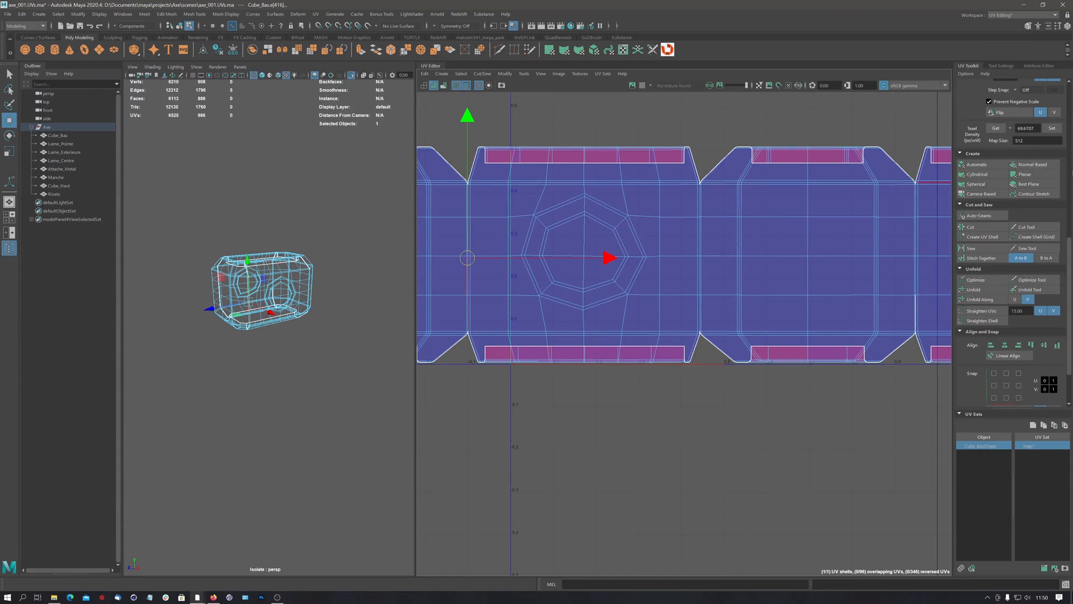
{"action": "left_click_drag", "start_coordinate": [1070, 251], "coordinate": [1069, 94]}
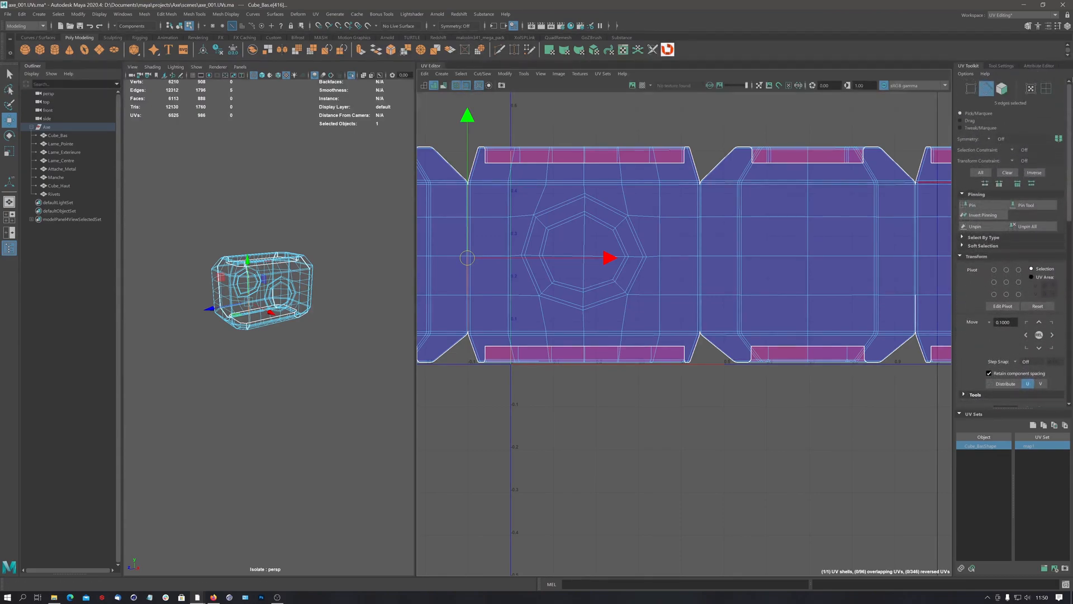
{"action": "left_click", "coordinate": [1040, 92]}
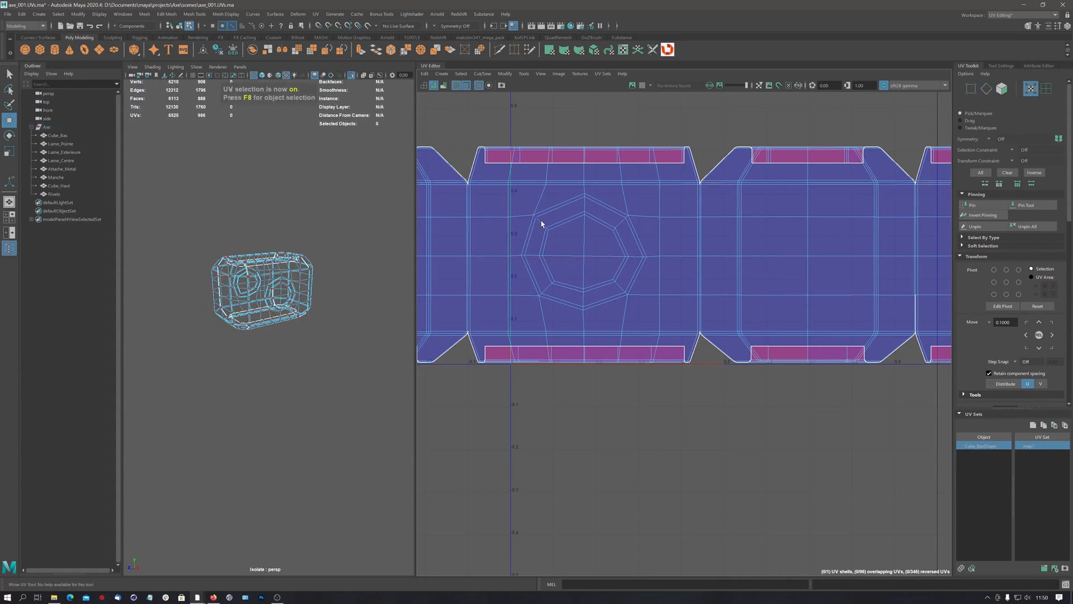
{"action": "left_click_drag", "start_coordinate": [523, 195], "coordinate": [653, 318]}
{"action": "scroll", "coordinate": [750, 270], "scroll_direction": "down", "scroll_amount": 1}
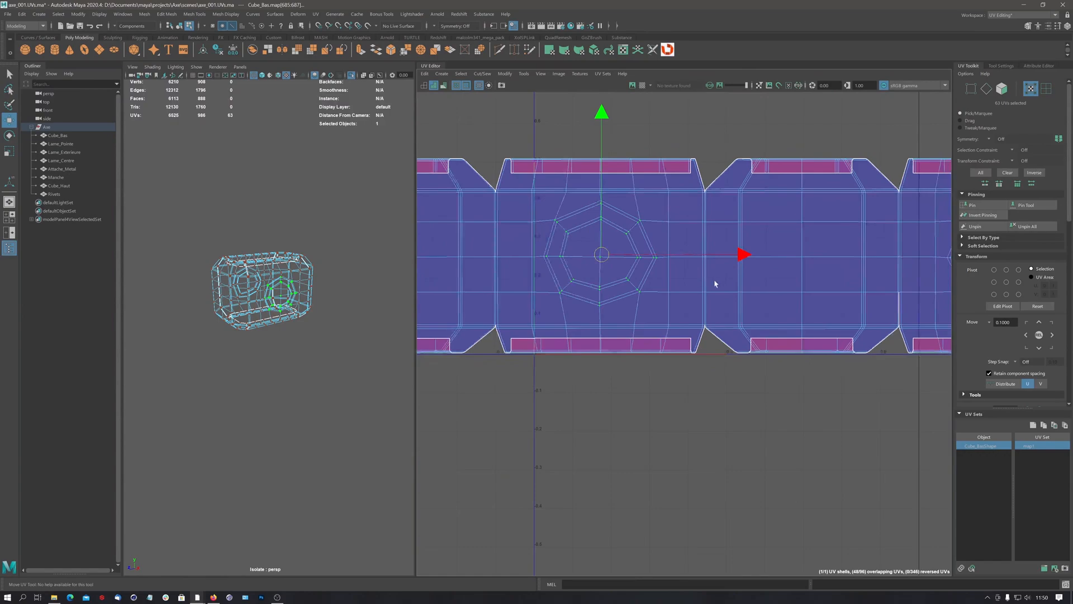
{"action": "middle_click_drag", "start_coordinate": [714, 283], "coordinate": [417, 262], "text": "alt"}
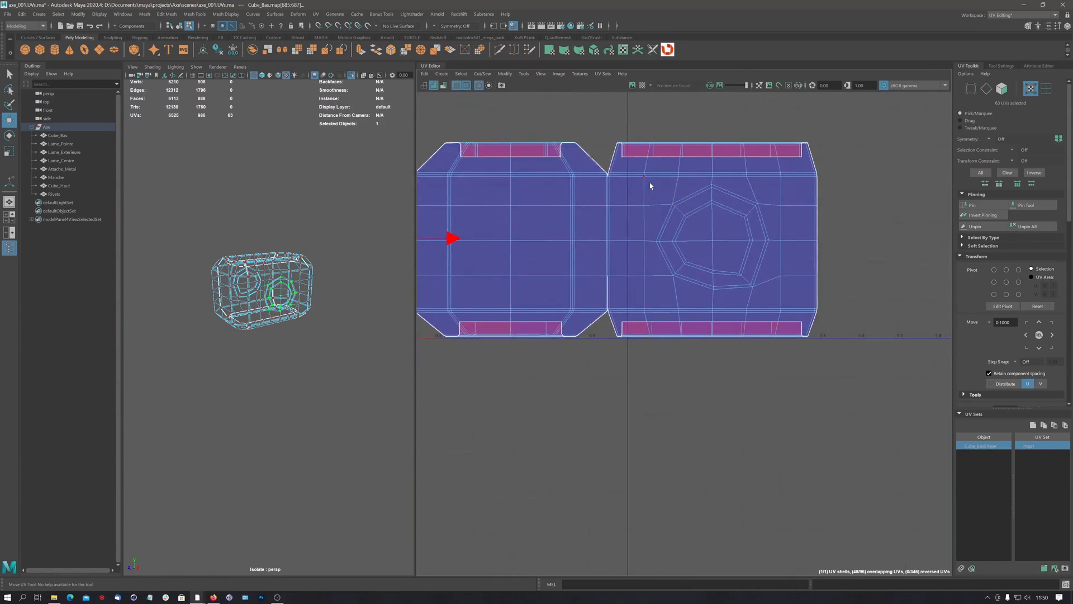
{"action": "left_click_drag", "start_coordinate": [650, 185], "coordinate": [775, 296]}
{"action": "scroll", "coordinate": [772, 248], "scroll_direction": "down", "scroll_amount": 3}
{"action": "middle_click_drag", "start_coordinate": [611, 246], "coordinate": [702, 259], "text": "alt"}
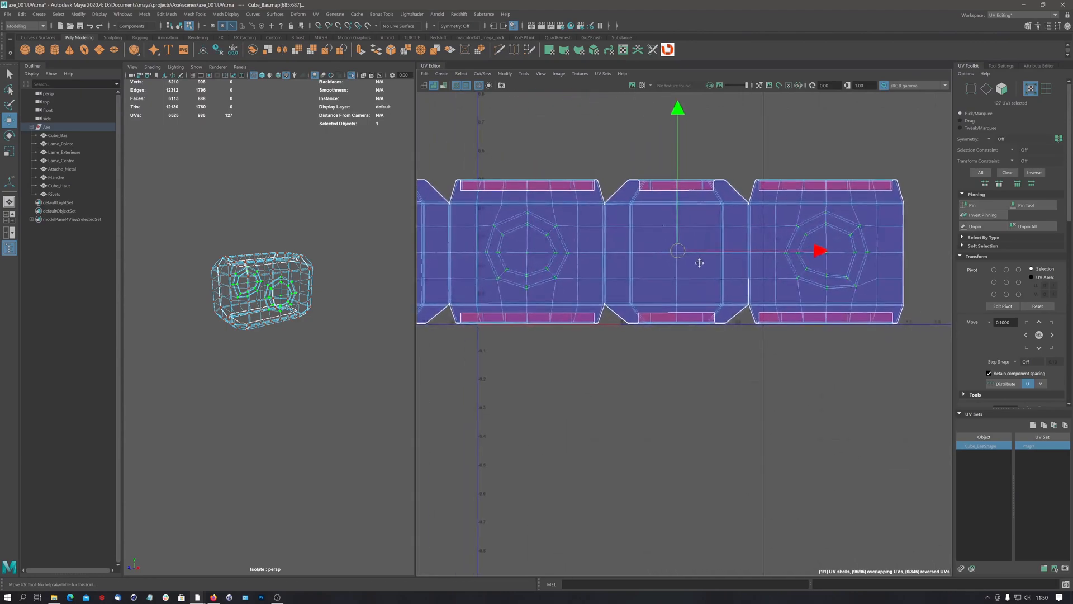
{"action": "left_click", "coordinate": [979, 205]}
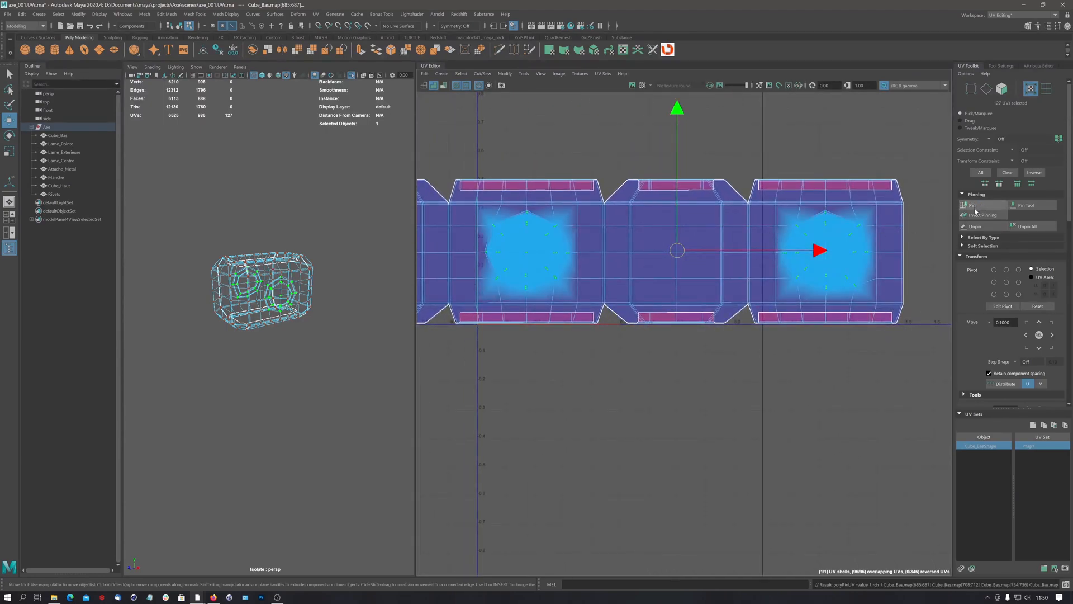
{"action": "left_click", "coordinate": [987, 216]}
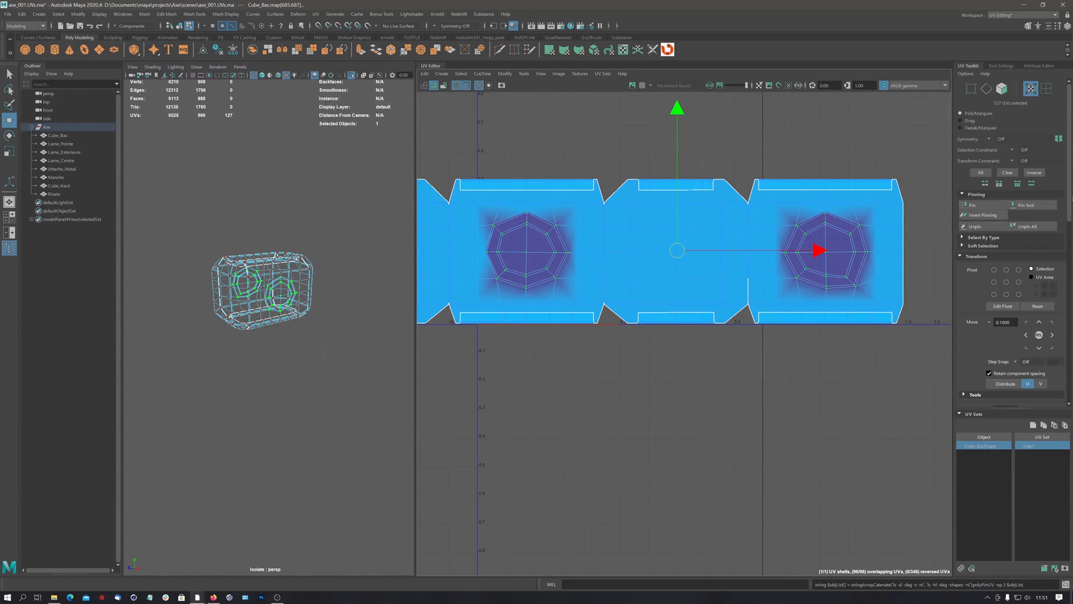
Even out the UVs inside both octagon patterns of the strip with the Optimize tool.
{"action": "scroll", "coordinate": [1070, 200], "scroll_direction": "down", "scroll_amount": 3}
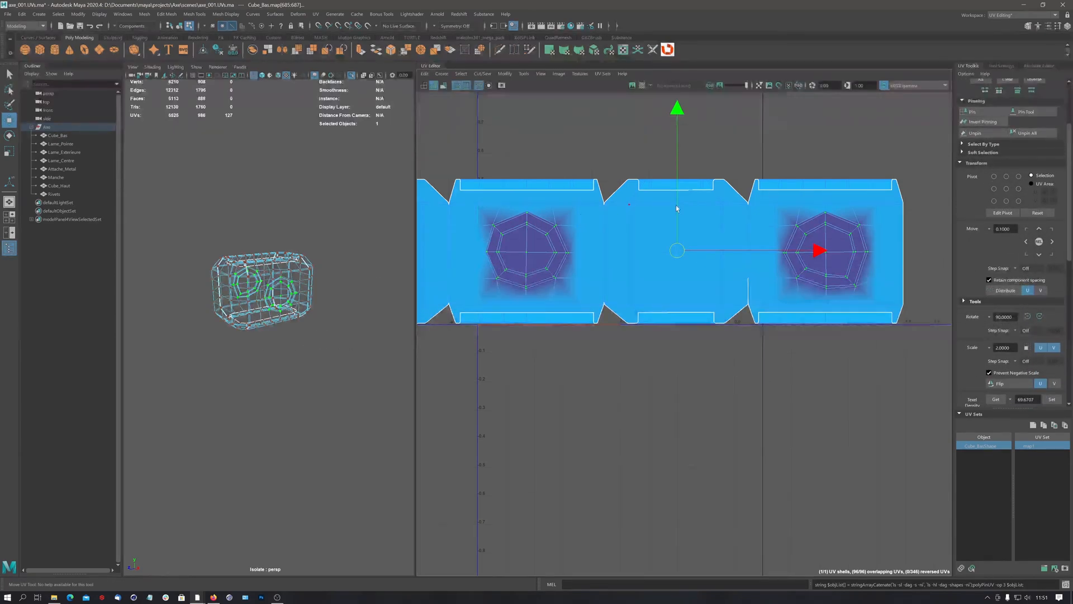
{"action": "scroll", "coordinate": [1070, 143], "scroll_direction": "up", "scroll_amount": 3}
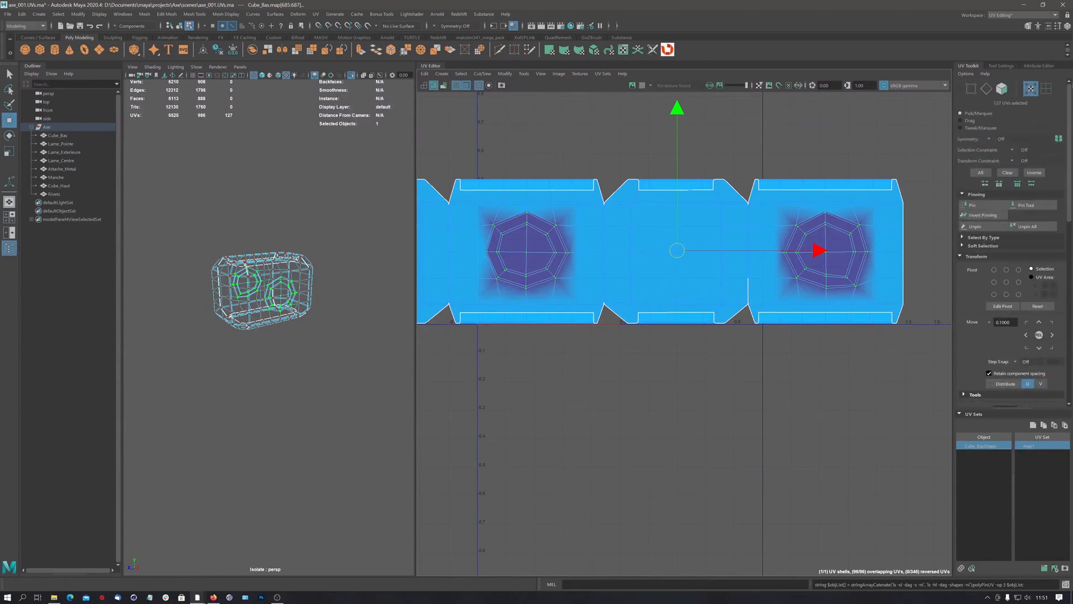
{"action": "scroll", "coordinate": [1012, 234], "scroll_direction": "down", "scroll_amount": 9}
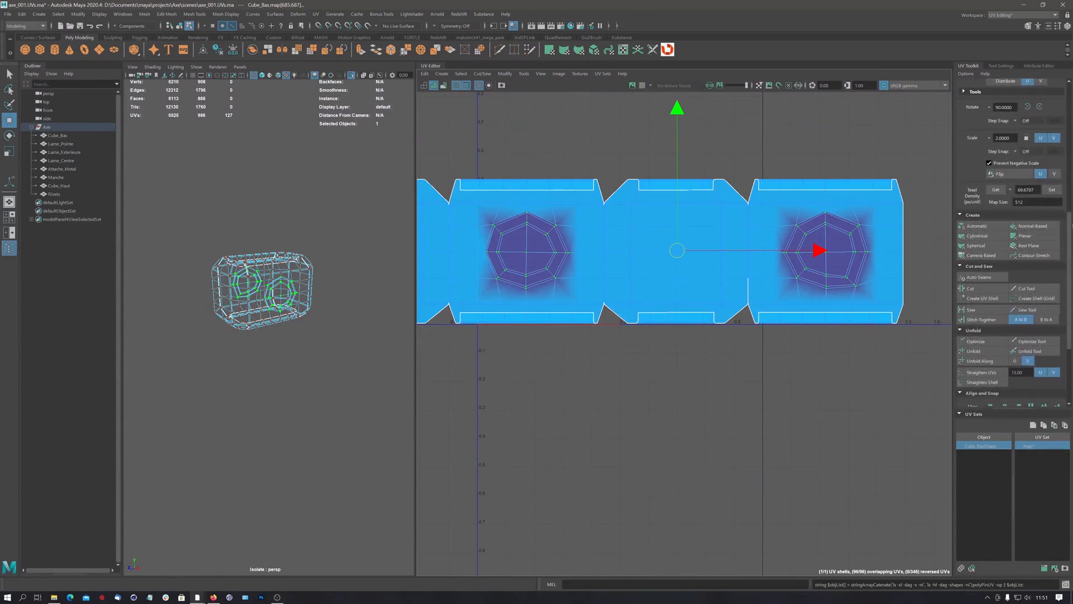
{"action": "left_click_drag", "start_coordinate": [1072, 252], "coordinate": [1072, 265]}
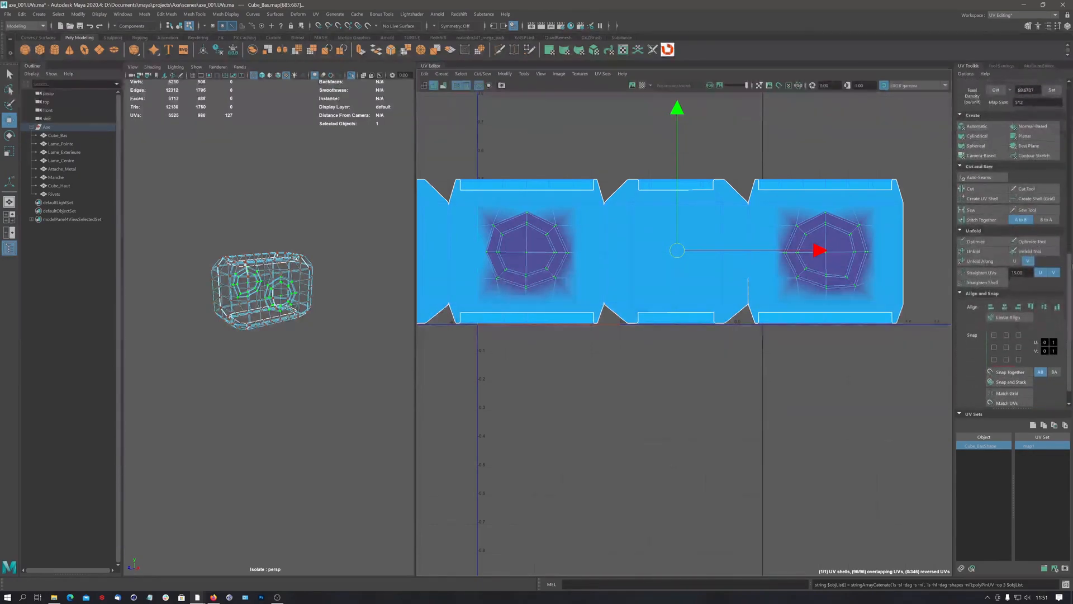
{"action": "left_click", "coordinate": [1032, 246]}
{"action": "mouse_move", "coordinate": [503, 229]}
{"action": "left_mouse_down"}
{"action": "mouse_move", "coordinate": [500, 261]}
{"action": "mouse_move", "coordinate": [547, 250]}
{"action": "mouse_move", "coordinate": [509, 222]}
{"action": "mouse_move", "coordinate": [539, 218]}
{"action": "left_mouse_up"}
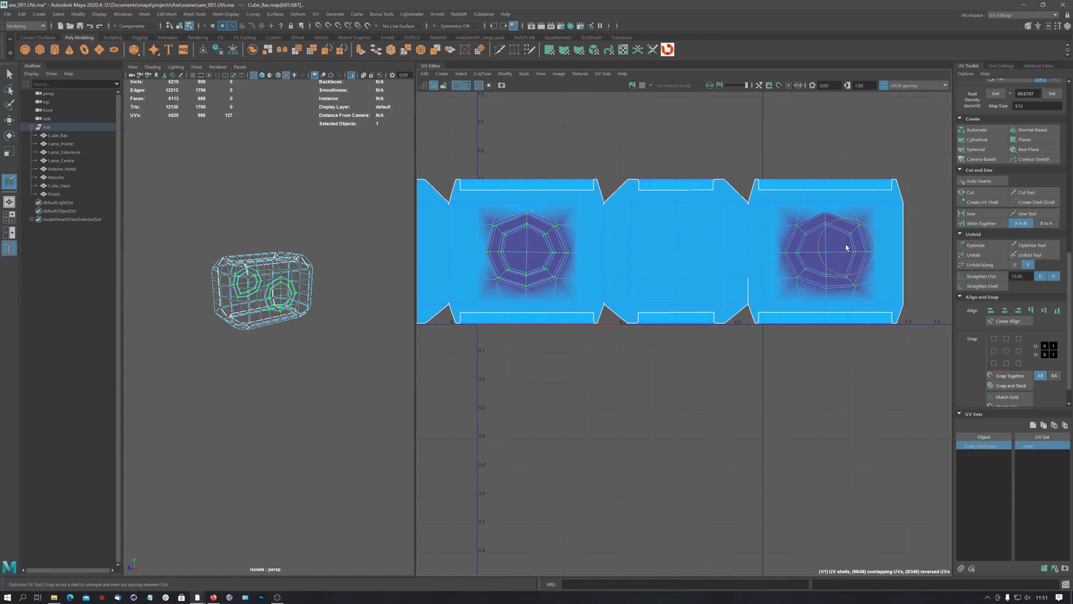
{"action": "mouse_move", "coordinate": [847, 248]}
{"action": "left_mouse_down"}
{"action": "mouse_move", "coordinate": [793, 242]}
{"action": "mouse_move", "coordinate": [833, 228]}
{"action": "mouse_move", "coordinate": [835, 278]}
{"action": "mouse_move", "coordinate": [852, 242]}
{"action": "left_mouse_up"}
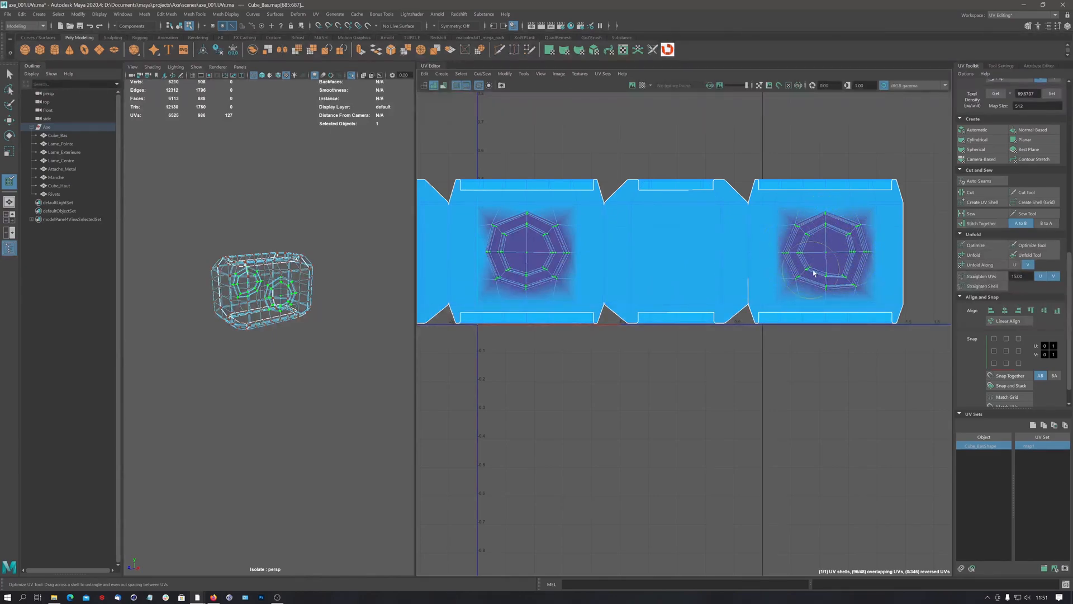
Unpin all UVs of the stitched strip.
{"action": "scroll", "coordinate": [768, 235], "scroll_direction": "down", "scroll_amount": 1}
{"action": "middle_click_drag", "start_coordinate": [587, 259], "coordinate": [610, 253], "text": "alt"}
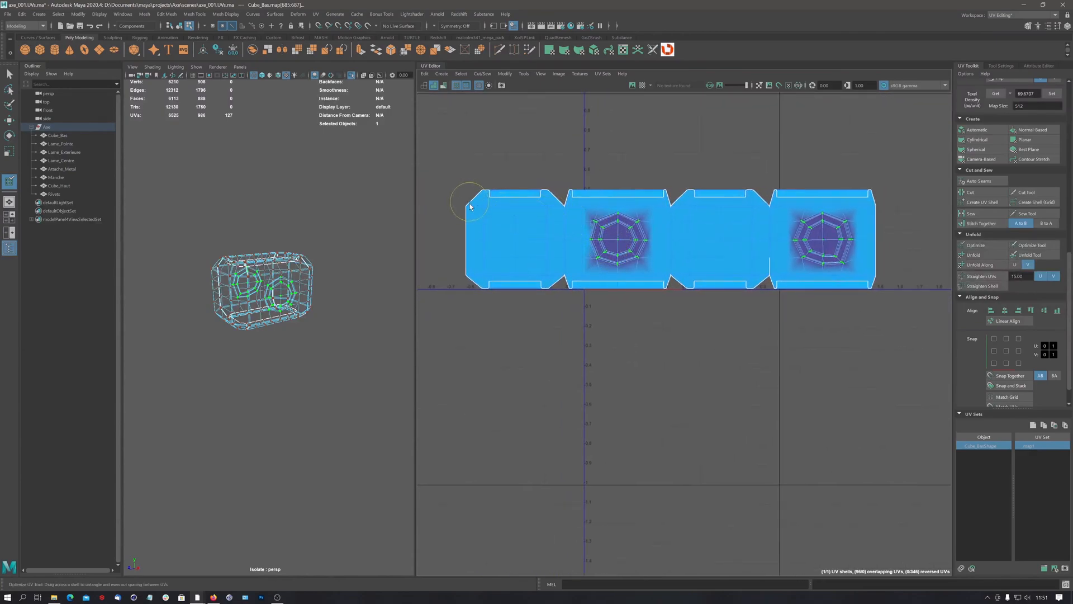
{"action": "scroll", "coordinate": [508, 195], "scroll_direction": "up", "scroll_amount": 3}
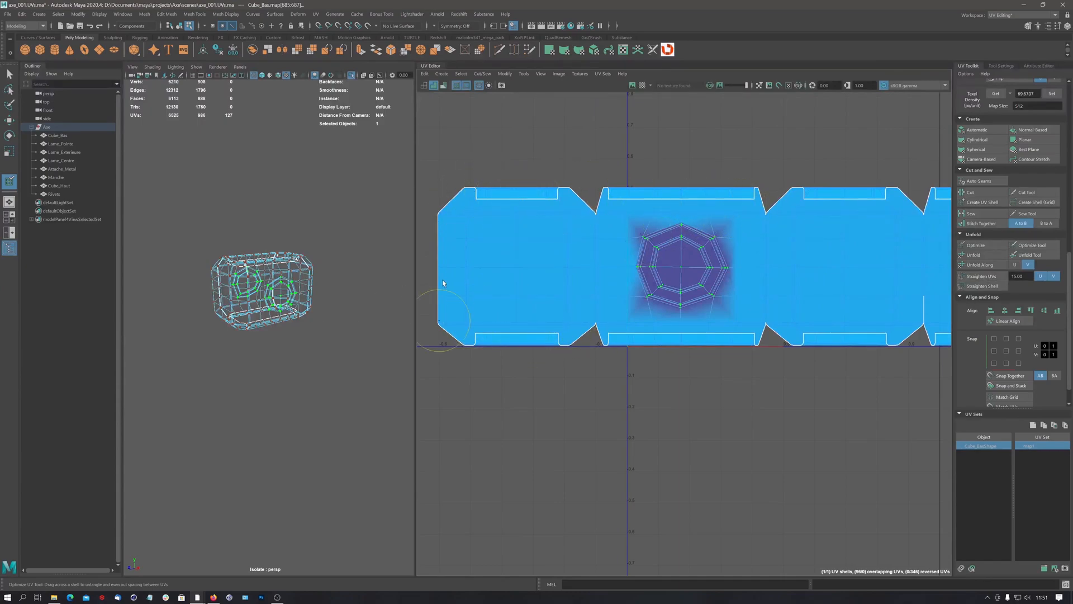
{"action": "scroll", "coordinate": [827, 213], "scroll_direction": "down", "scroll_amount": 2}
{"action": "middle_click_drag", "start_coordinate": [825, 214], "coordinate": [699, 214], "text": "alt"}
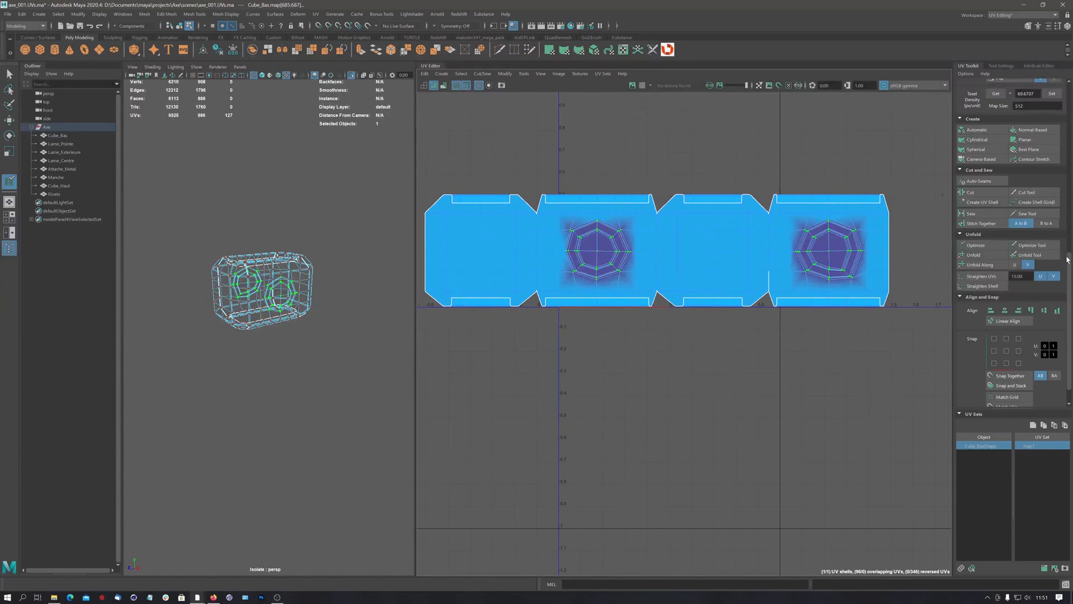
{"action": "scroll", "coordinate": [1052, 159], "scroll_direction": "up", "scroll_amount": 5}
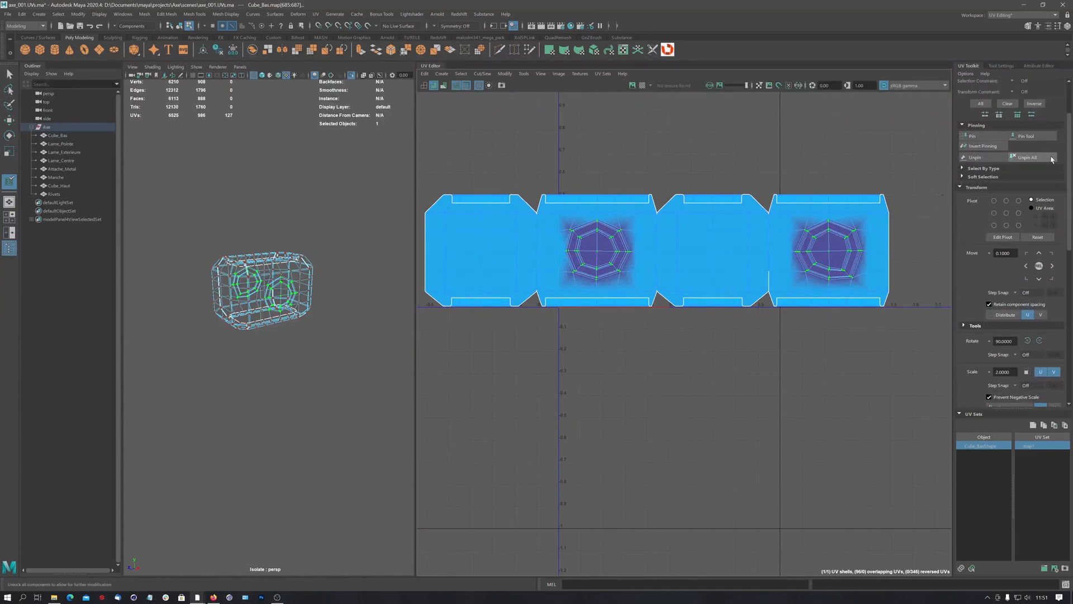
{"action": "left_click", "coordinate": [1031, 158]}
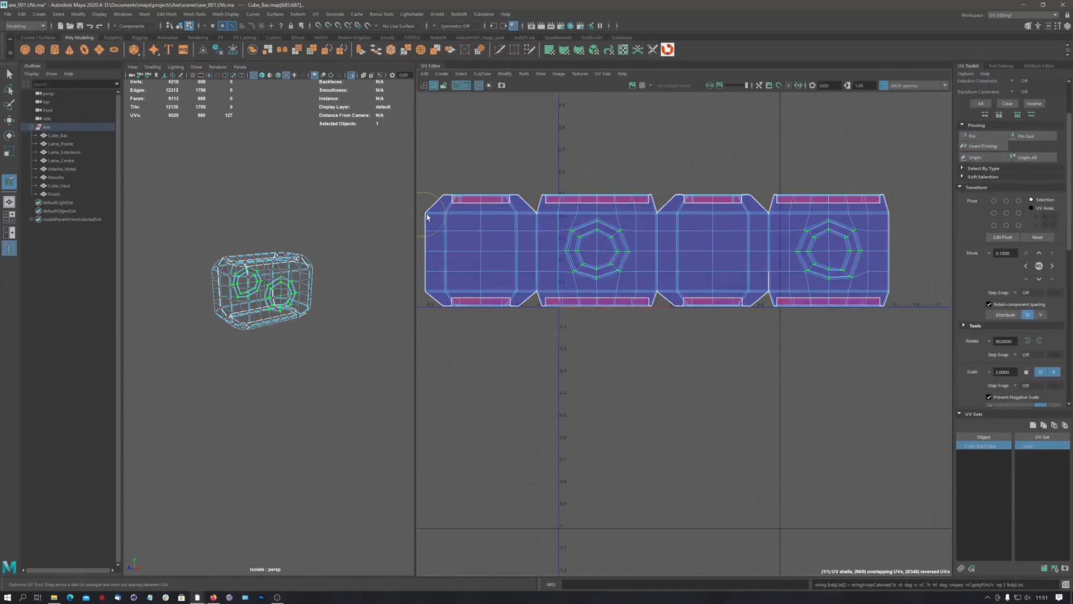
{"action": "middle_click_drag", "start_coordinate": [486, 233], "coordinate": [523, 233], "text": "alt"}
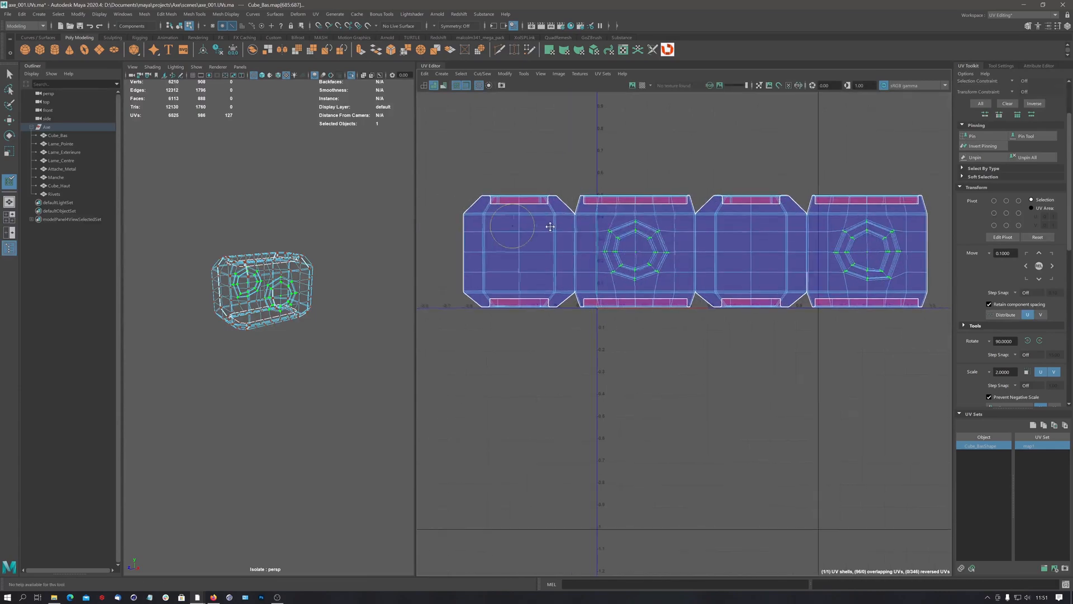
Select the UVs of the strip's long central band, leaving out the upper and lower flaps, and pin them.
{"action": "right_click", "coordinate": [481, 167]}
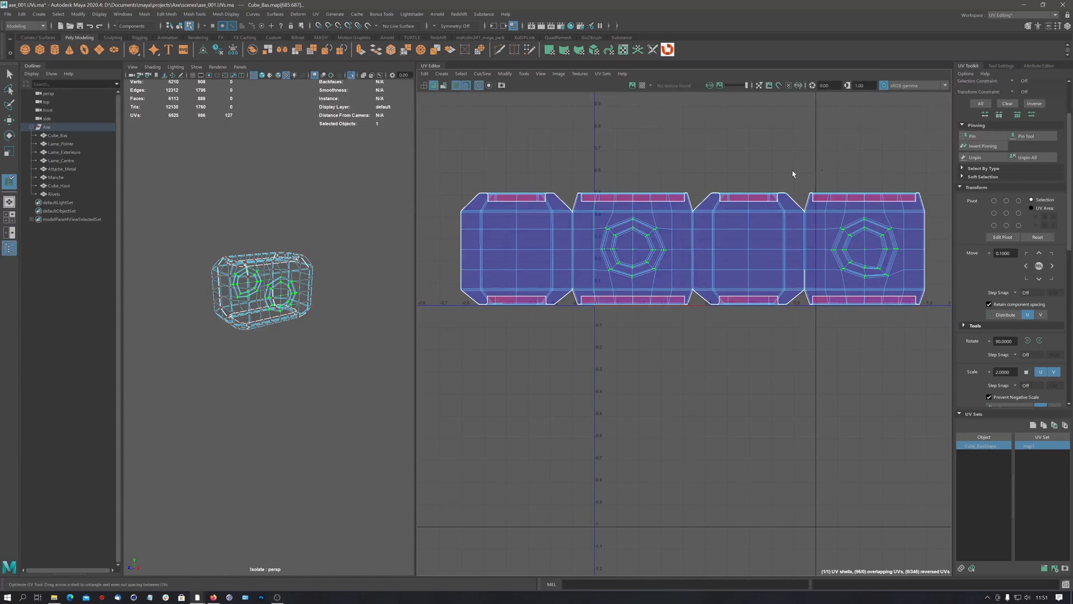
{"action": "key", "text": "q"}
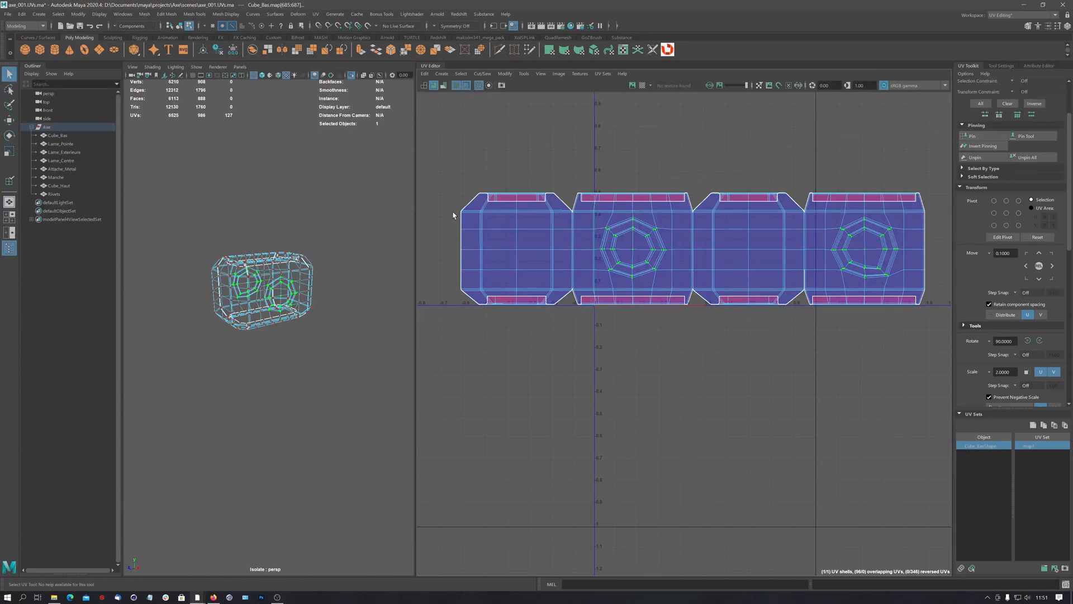
{"action": "left_click_drag", "start_coordinate": [499, 228], "coordinate": [933, 291]}
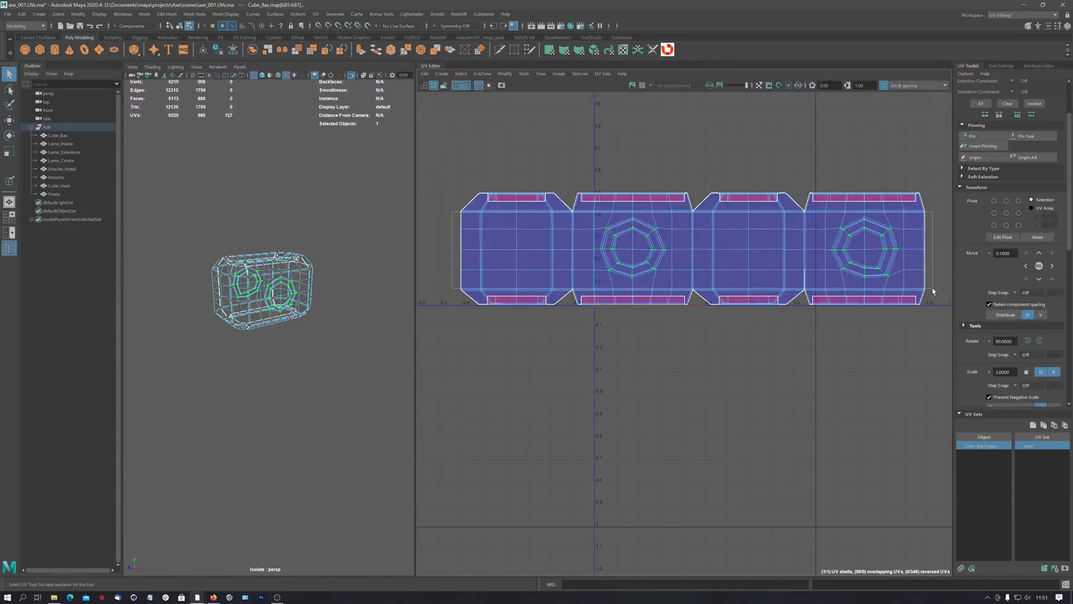
{"action": "left_click_drag", "start_coordinate": [933, 291], "coordinate": [933, 291]}
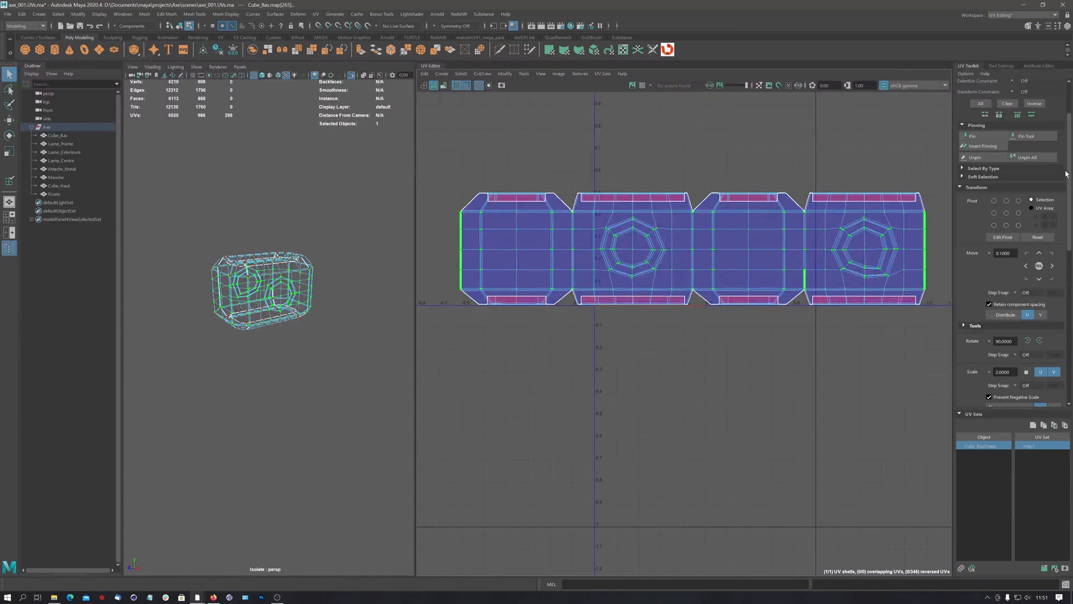
{"action": "scroll", "coordinate": [974, 235], "scroll_direction": "up", "scroll_amount": 3}
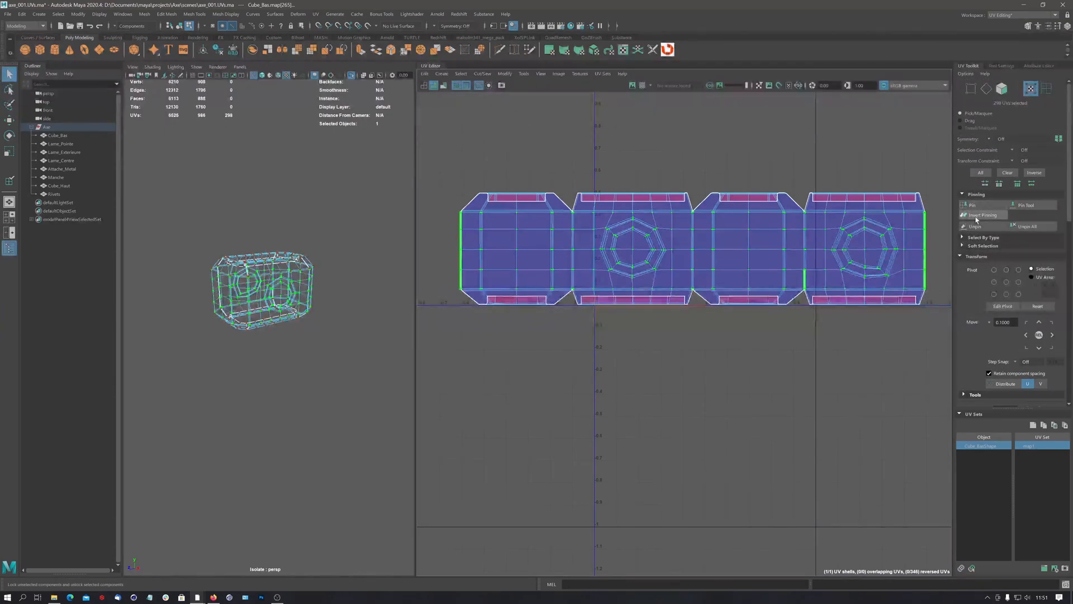
{"action": "left_click", "coordinate": [974, 206]}
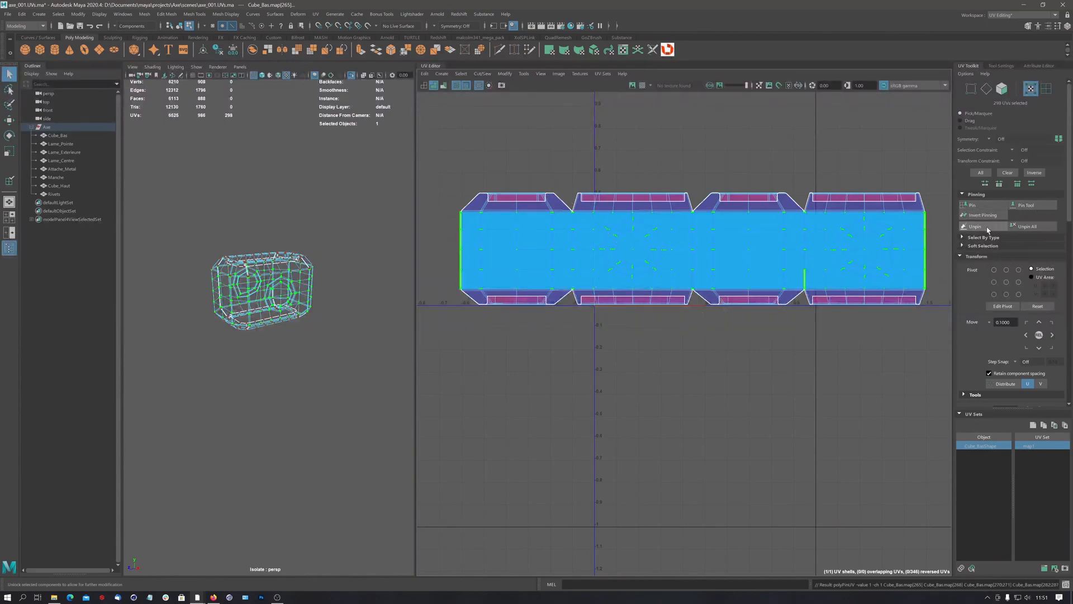
Try to unfold the first upper flap of the strip with the Unfold tool, and switch to the Optimize tool.
{"action": "left_click_drag", "start_coordinate": [1068, 201], "coordinate": [1058, 308]}
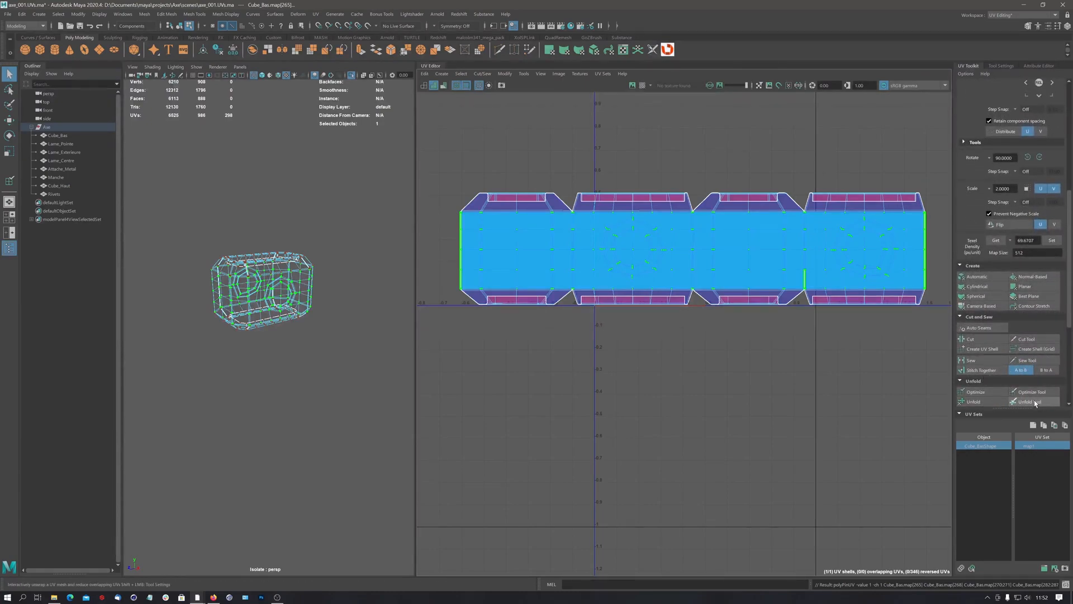
{"action": "left_click", "coordinate": [1009, 391]}
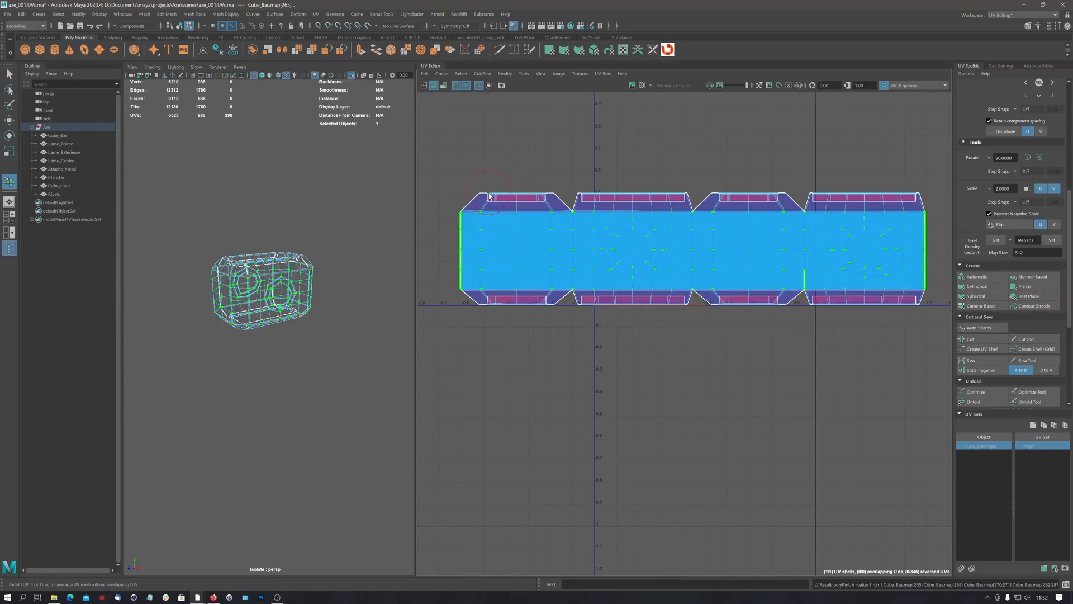
{"action": "left_click_drag", "start_coordinate": [489, 196], "coordinate": [538, 198]}
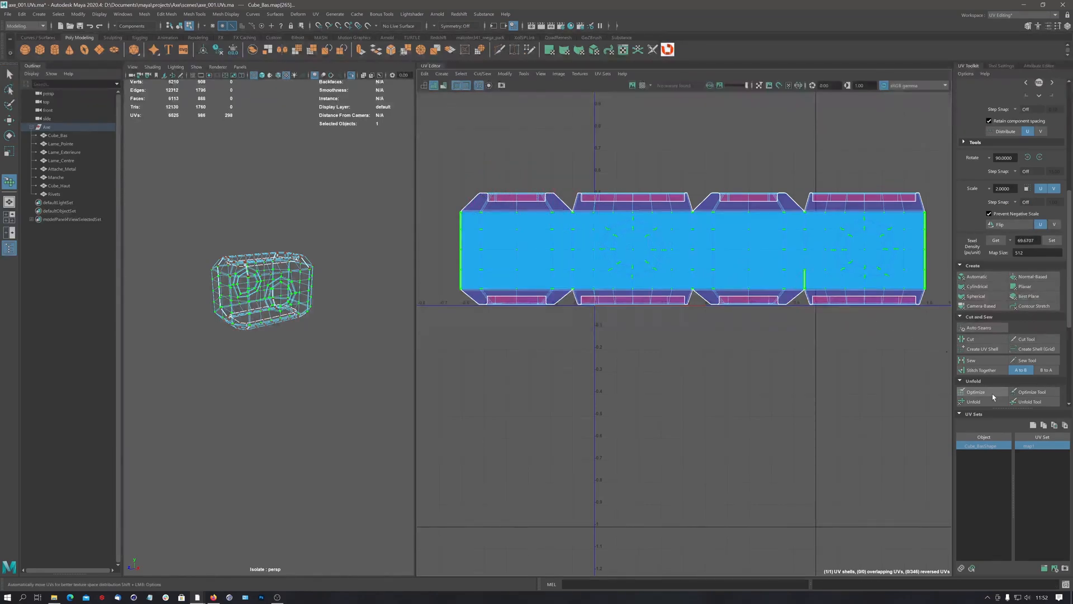
{"action": "left_click", "coordinate": [1028, 391]}
{"action": "scroll", "coordinate": [508, 196], "scroll_direction": "up", "scroll_amount": 3}
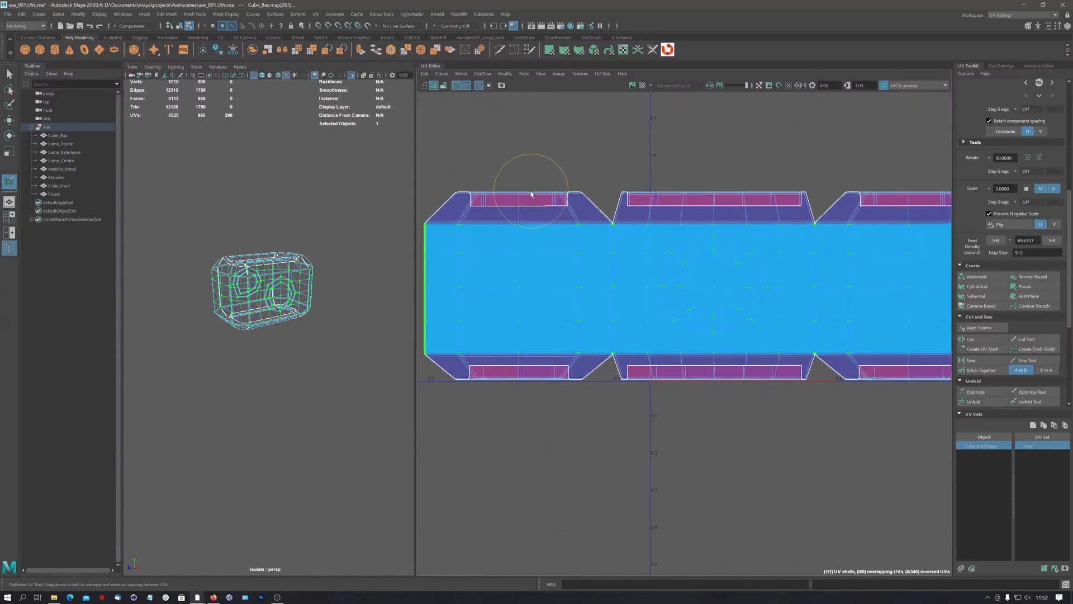
Clear the UV selection and unfold the folded flaps along the strip's upper side with the Unfold tool.
{"action": "key", "text": "q"}
{"action": "left_click", "coordinate": [567, 151]}
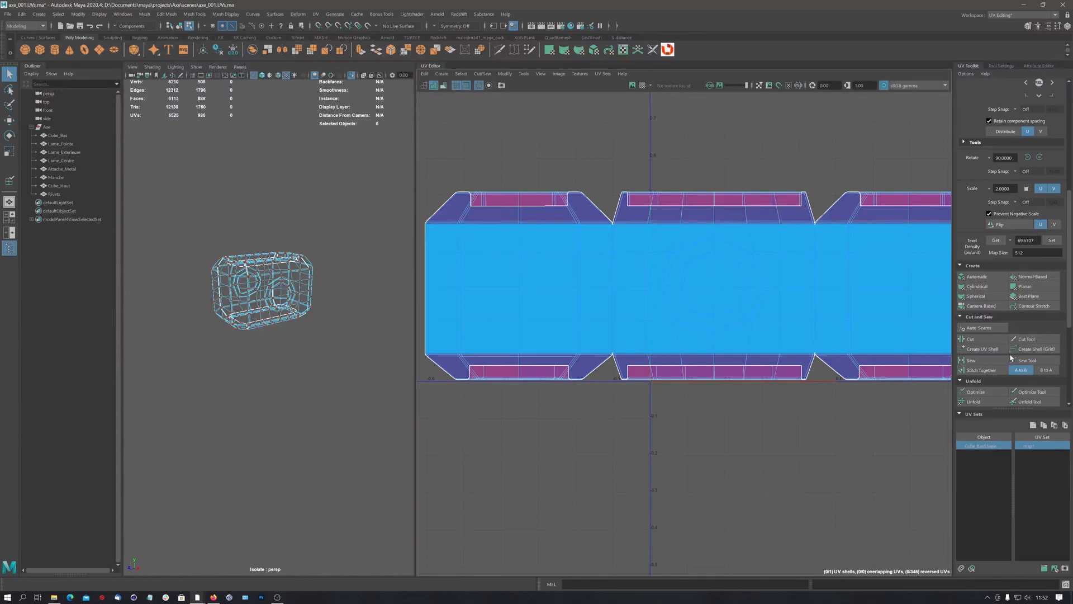
{"action": "left_click", "coordinate": [1025, 401]}
{"action": "mouse_move", "coordinate": [516, 197]}
{"action": "left_mouse_down"}
{"action": "mouse_move", "coordinate": [470, 199]}
{"action": "mouse_move", "coordinate": [850, 199]}
{"action": "mouse_move", "coordinate": [726, 168]}
{"action": "mouse_move", "coordinate": [724, 188]}
{"action": "left_mouse_up"}
{"action": "middle_click_drag", "start_coordinate": [900, 194], "coordinate": [693, 226], "text": "alt"}
{"action": "mouse_move", "coordinate": [714, 232]}
{"action": "left_mouse_down"}
{"action": "mouse_move", "coordinate": [857, 226]}
{"action": "mouse_move", "coordinate": [848, 237]}
{"action": "left_mouse_up"}
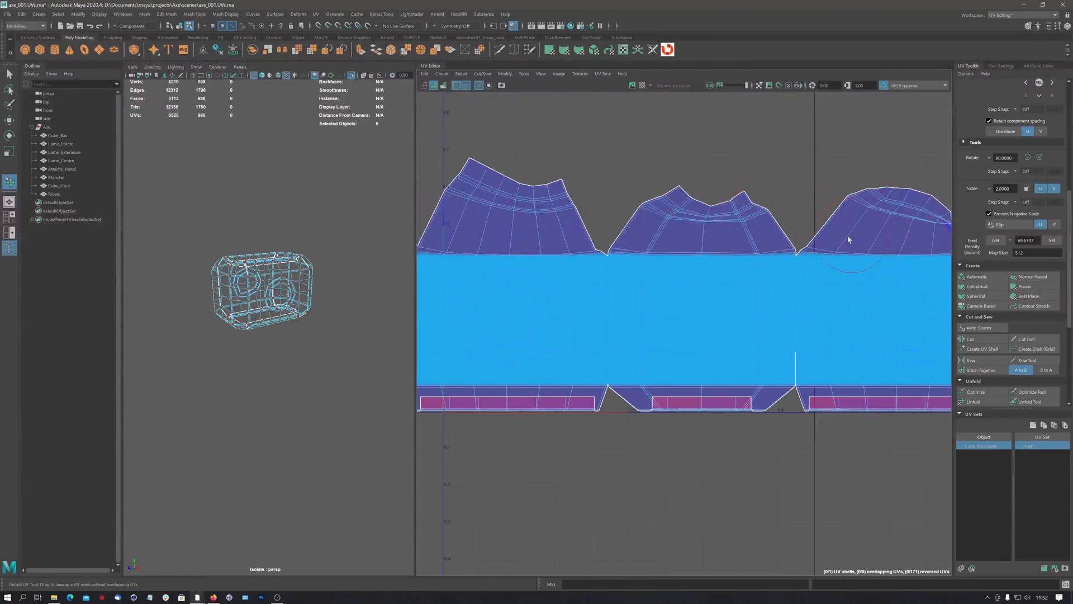
{"action": "middle_click_drag", "start_coordinate": [848, 237], "coordinate": [627, 241], "text": "alt"}
{"action": "mouse_move", "coordinate": [764, 227]}
{"action": "left_mouse_down"}
{"action": "mouse_move", "coordinate": [739, 220]}
{"action": "mouse_move", "coordinate": [751, 213]}
{"action": "left_mouse_up"}
Unfold the folded flaps along the strip's lower side with the Unfold tool.
{"action": "mouse_move", "coordinate": [751, 212]}
{"action": "right_mouse_down", "text": "alt"}
{"action": "mouse_move", "coordinate": [640, 215]}
{"action": "mouse_move", "coordinate": [626, 228]}
{"action": "right_mouse_up", "text": "alt"}
{"action": "middle_click_drag", "start_coordinate": [630, 231], "coordinate": [849, 226], "text": "alt"}
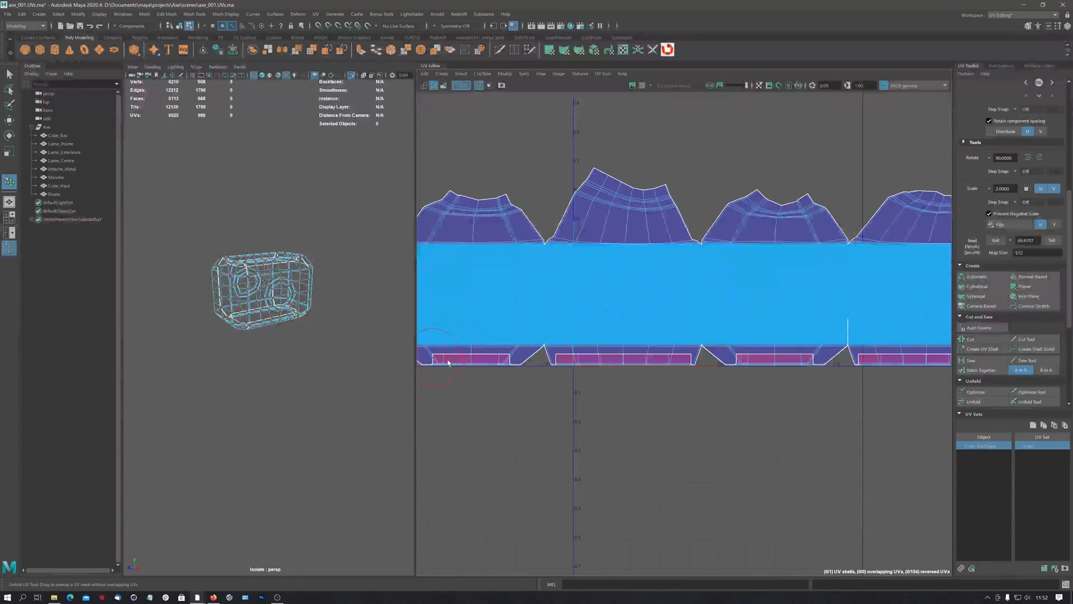
{"action": "mouse_move", "coordinate": [448, 362]}
{"action": "left_mouse_down"}
{"action": "mouse_move", "coordinate": [473, 358]}
{"action": "mouse_move", "coordinate": [523, 386]}
{"action": "mouse_move", "coordinate": [510, 390]}
{"action": "mouse_move", "coordinate": [592, 361]}
{"action": "mouse_move", "coordinate": [575, 376]}
{"action": "mouse_move", "coordinate": [814, 371]}
{"action": "mouse_move", "coordinate": [797, 360]}
{"action": "left_mouse_up"}
{"action": "middle_click_drag", "start_coordinate": [798, 359], "coordinate": [620, 343], "text": "alt"}
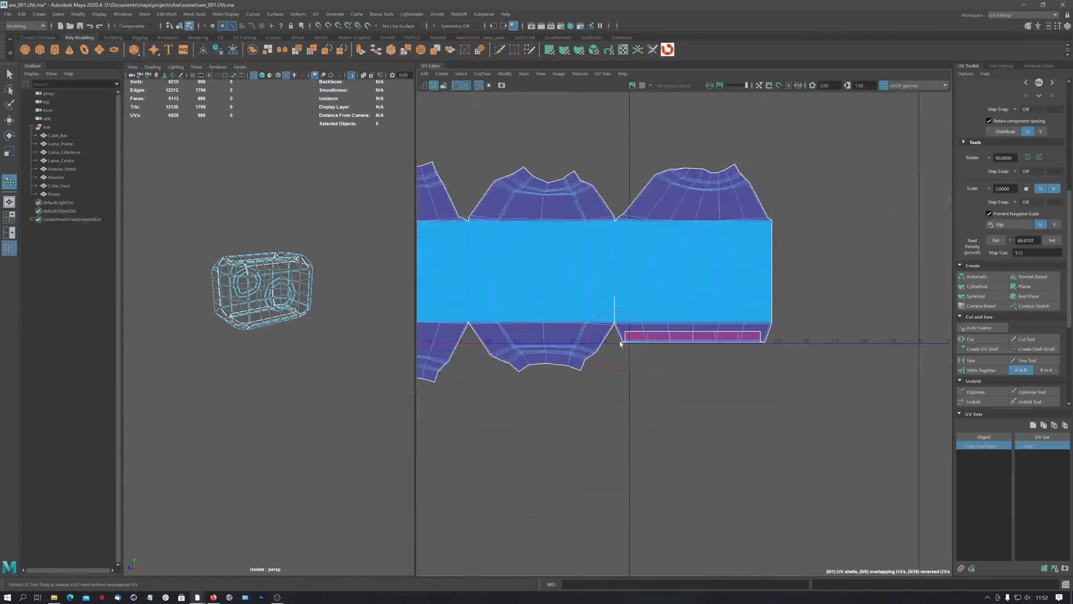
{"action": "mouse_move", "coordinate": [672, 342]}
{"action": "left_mouse_down"}
{"action": "mouse_move", "coordinate": [719, 353]}
{"action": "mouse_move", "coordinate": [687, 364]}
{"action": "mouse_move", "coordinate": [750, 360]}
{"action": "mouse_move", "coordinate": [656, 364]}
{"action": "left_mouse_up"}
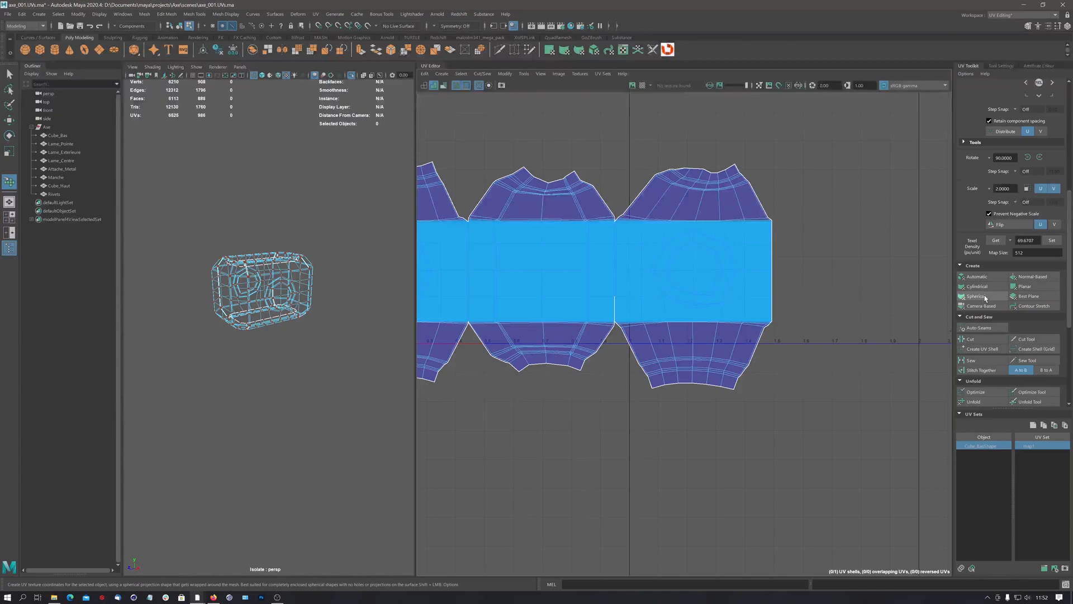
Even out and straighten the unfolded upper and lower flaps with the Optimize tool.
{"action": "left_click", "coordinate": [977, 391]}
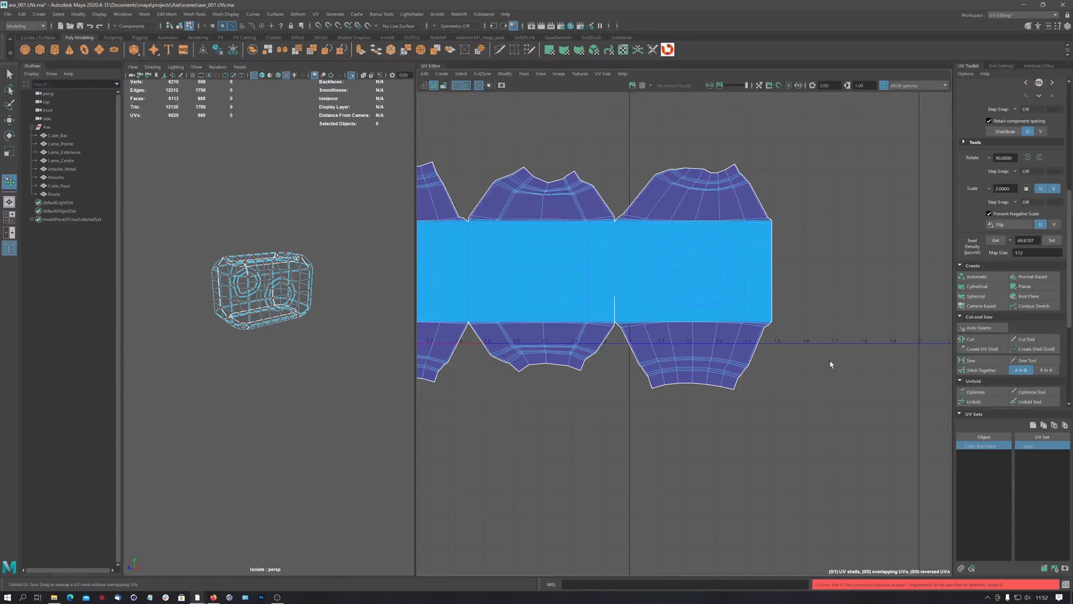
{"action": "left_click", "coordinate": [1032, 391]}
{"action": "scroll", "coordinate": [728, 281], "scroll_direction": "down", "scroll_amount": 2}
{"action": "middle_click_drag", "start_coordinate": [588, 267], "coordinate": [750, 296], "text": "alt"}
{"action": "mouse_move", "coordinate": [634, 227]}
{"action": "left_mouse_down"}
{"action": "mouse_move", "coordinate": [607, 215]}
{"action": "mouse_move", "coordinate": [634, 224]}
{"action": "mouse_move", "coordinate": [486, 237]}
{"action": "mouse_move", "coordinate": [546, 268]}
{"action": "left_mouse_up"}
{"action": "mouse_move", "coordinate": [736, 235]}
{"action": "left_mouse_down"}
{"action": "mouse_move", "coordinate": [755, 230]}
{"action": "mouse_move", "coordinate": [729, 240]}
{"action": "left_mouse_up"}
{"action": "mouse_move", "coordinate": [833, 234]}
{"action": "left_mouse_down"}
{"action": "mouse_move", "coordinate": [889, 234]}
{"action": "mouse_move", "coordinate": [884, 225]}
{"action": "mouse_move", "coordinate": [908, 237]}
{"action": "left_mouse_up"}
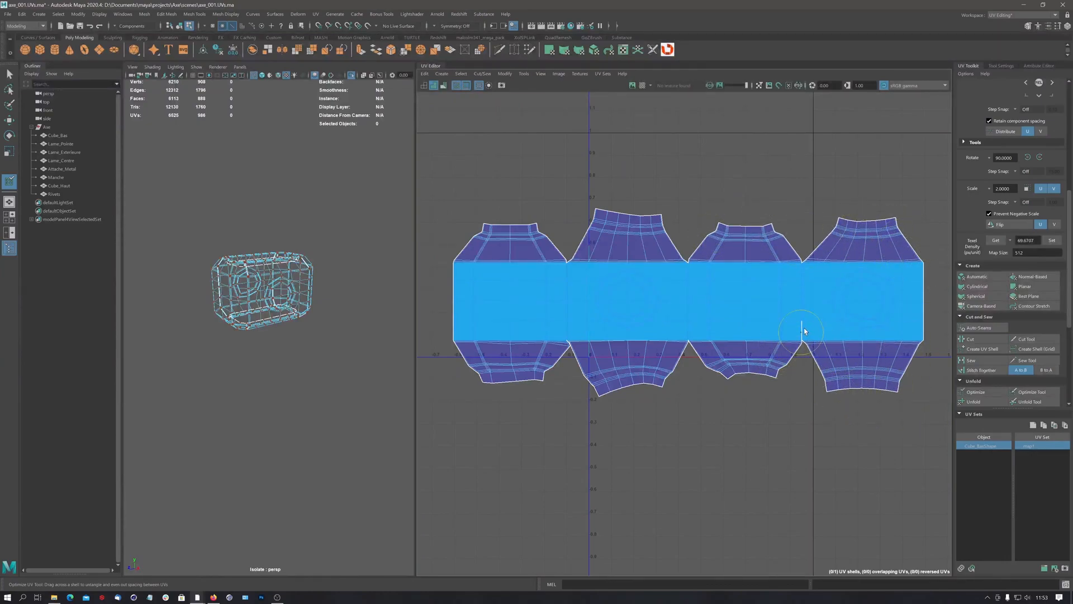
{"action": "mouse_move", "coordinate": [744, 369]}
{"action": "left_mouse_down"}
{"action": "mouse_move", "coordinate": [699, 360]}
{"action": "mouse_move", "coordinate": [626, 380]}
{"action": "mouse_move", "coordinate": [526, 370]}
{"action": "mouse_move", "coordinate": [517, 381]}
{"action": "mouse_move", "coordinate": [498, 350]}
{"action": "mouse_move", "coordinate": [496, 364]}
{"action": "mouse_move", "coordinate": [458, 347]}
{"action": "left_mouse_up"}
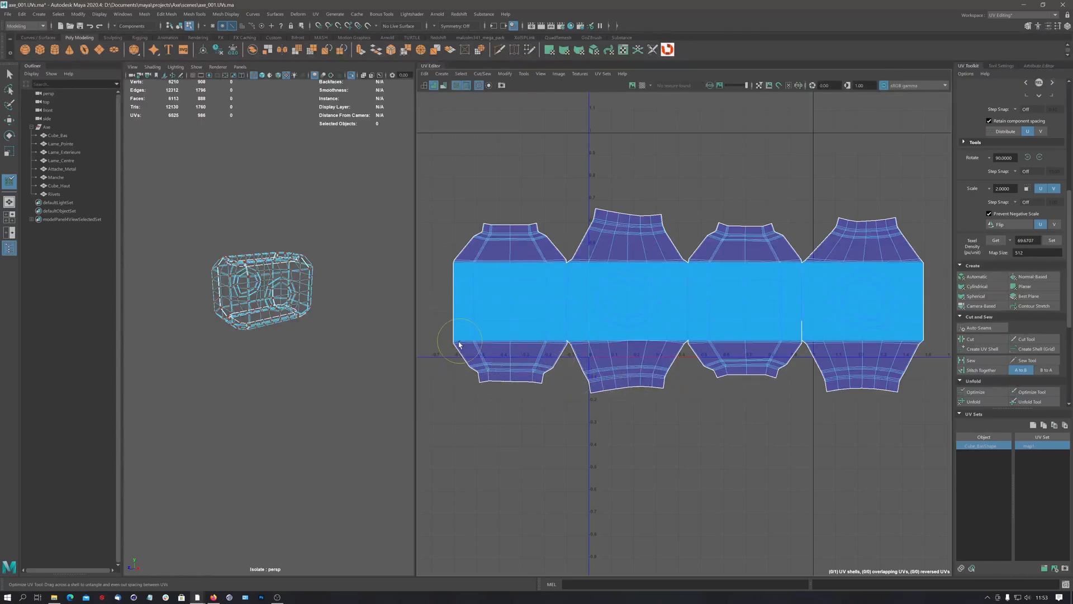
Sew the gaps between the neighbouring flaps along the strip's lower side with the Sew tool.
{"action": "scroll", "coordinate": [594, 315], "scroll_direction": "up", "scroll_amount": 8}
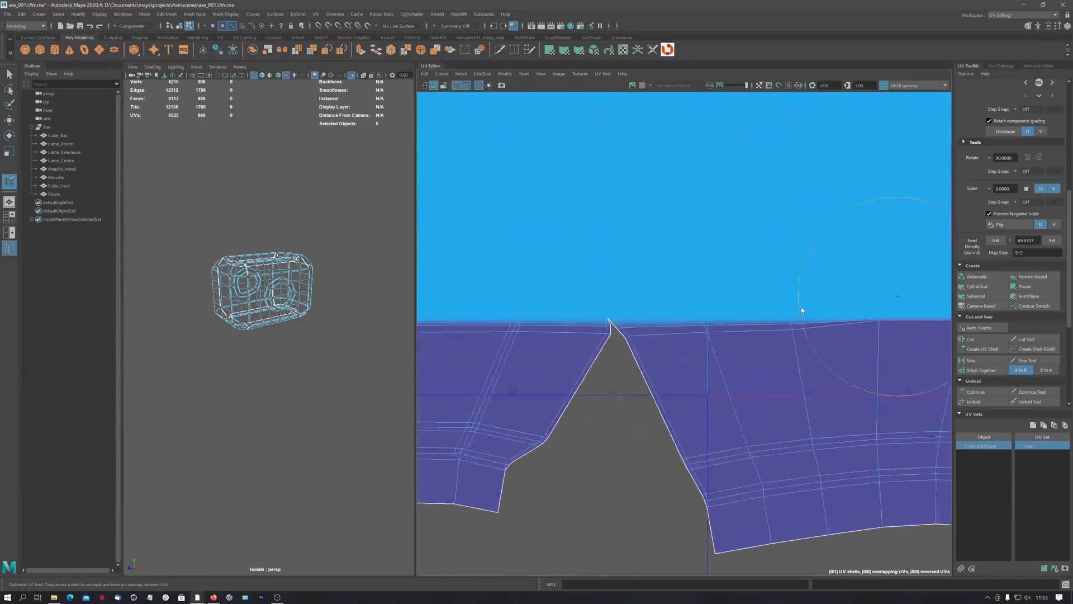
{"action": "scroll", "coordinate": [642, 336], "scroll_direction": "down", "scroll_amount": 2}
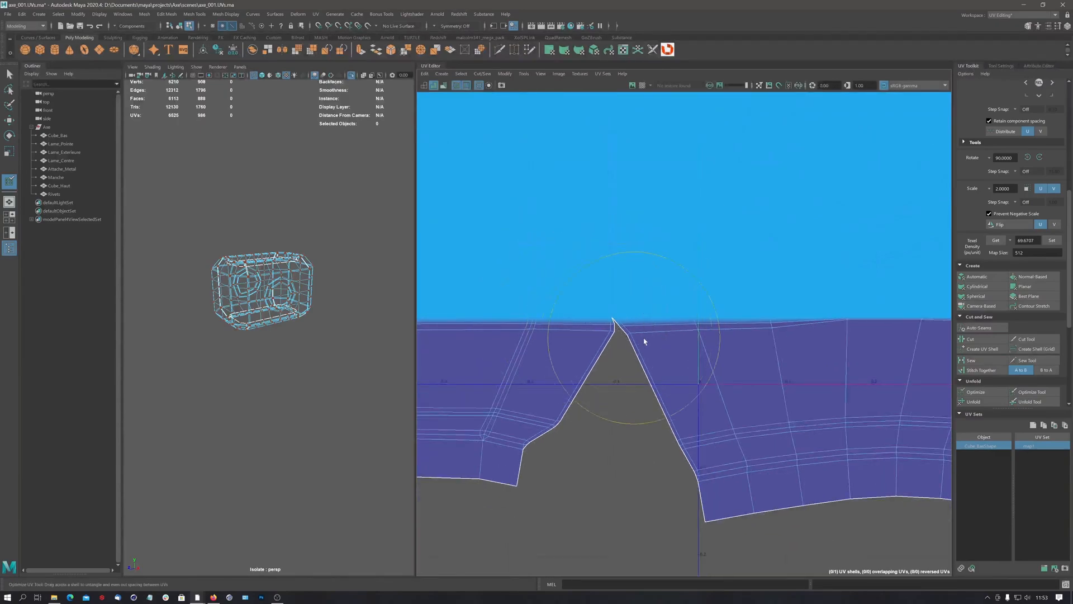
{"action": "scroll", "coordinate": [643, 332], "scroll_direction": "down", "scroll_amount": 1}
{"action": "scroll", "coordinate": [731, 377], "scroll_direction": "down", "scroll_amount": 3}
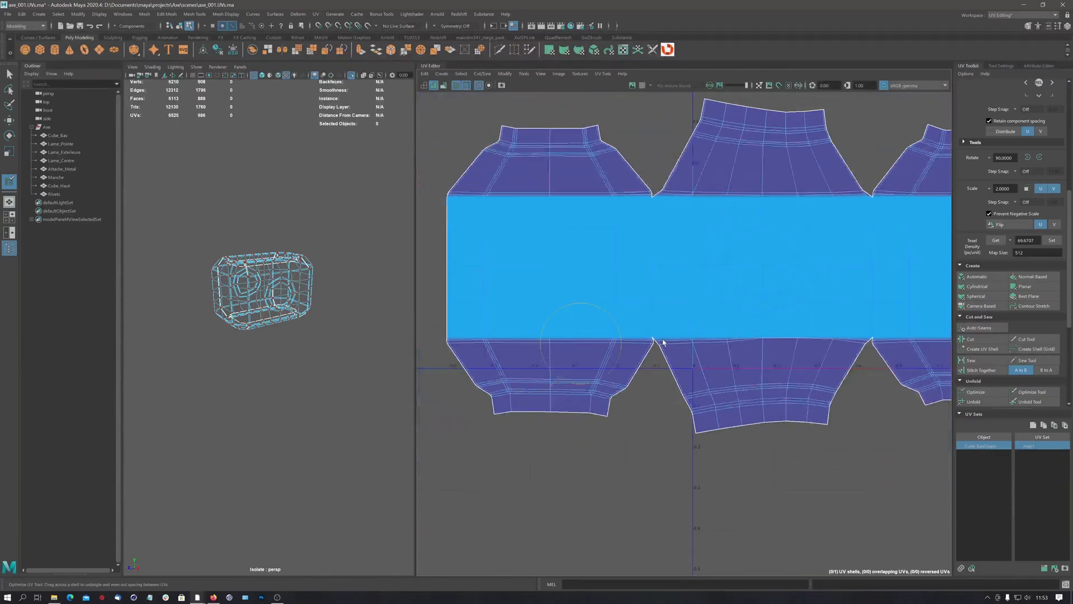
{"action": "left_click", "coordinate": [1028, 361]}
{"action": "mouse_move", "coordinate": [654, 338]}
{"action": "left_mouse_down"}
{"action": "mouse_move", "coordinate": [593, 406]}
{"action": "mouse_move", "coordinate": [650, 406]}
{"action": "left_mouse_up"}
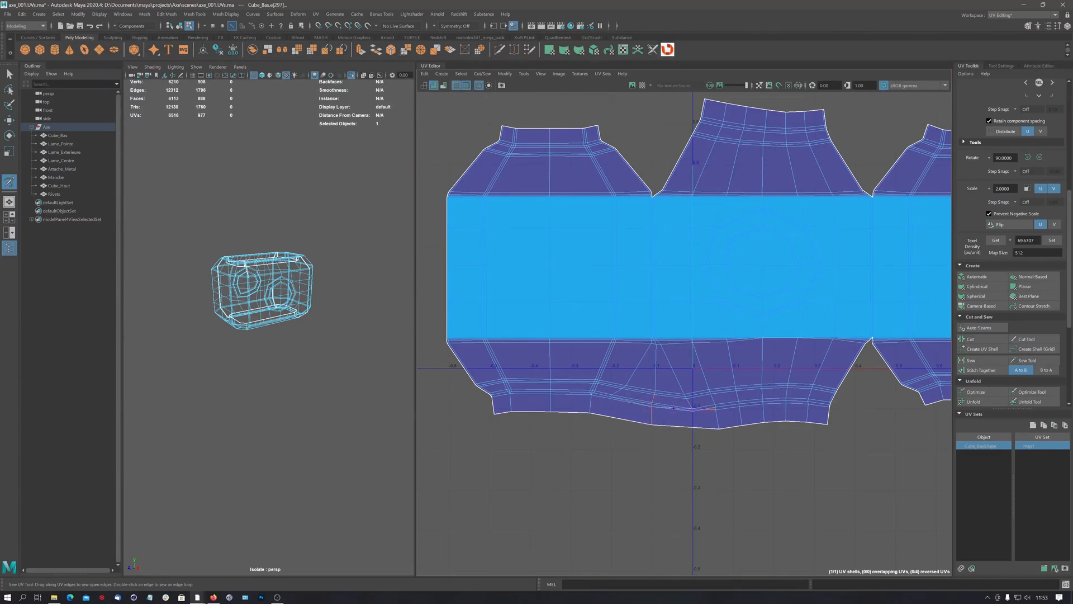
{"action": "scroll", "coordinate": [716, 400], "scroll_direction": "down", "scroll_amount": 1}
{"action": "middle_click_drag", "start_coordinate": [717, 398], "coordinate": [474, 374], "text": "alt"}
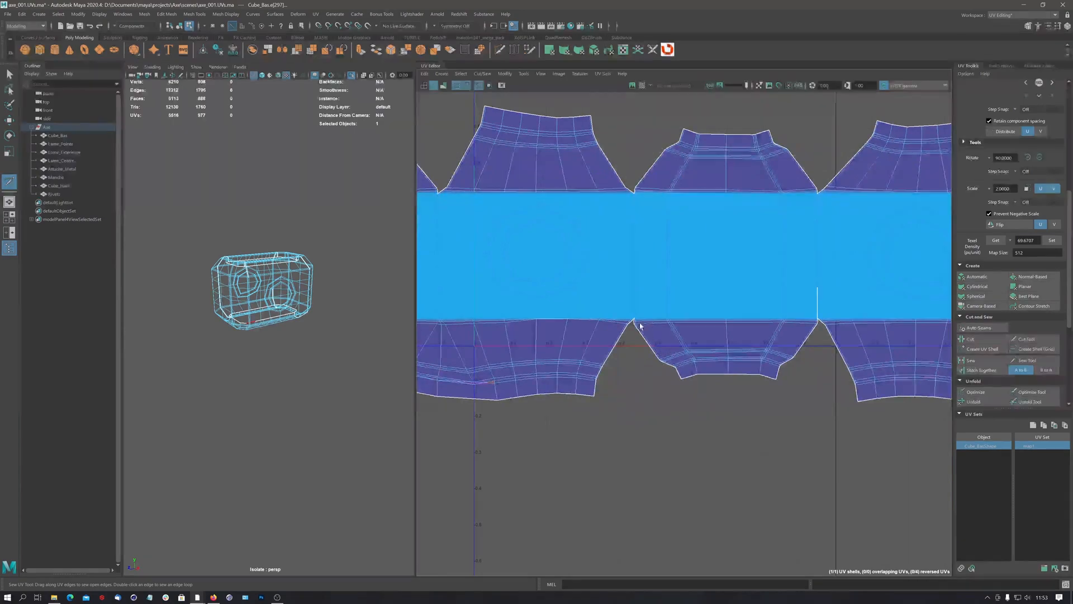
{"action": "left_click_drag", "start_coordinate": [638, 324], "coordinate": [626, 330]}
{"action": "mouse_move", "coordinate": [667, 365]}
{"action": "left_mouse_down"}
{"action": "mouse_move", "coordinate": [616, 374]}
{"action": "mouse_move", "coordinate": [678, 377]}
{"action": "left_mouse_up"}
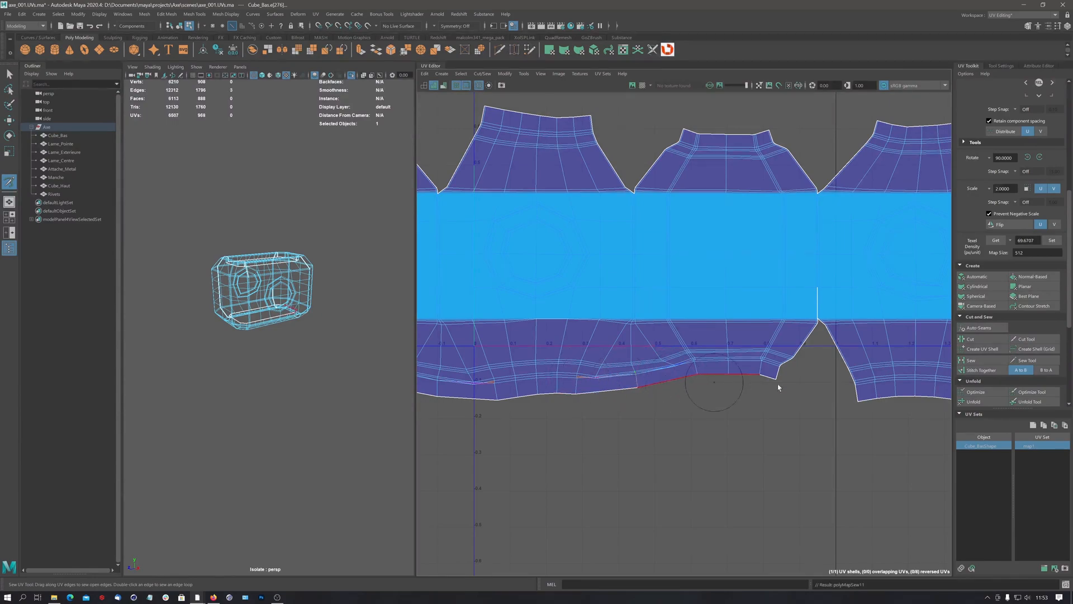
{"action": "left_click_drag", "start_coordinate": [802, 364], "coordinate": [817, 316]}
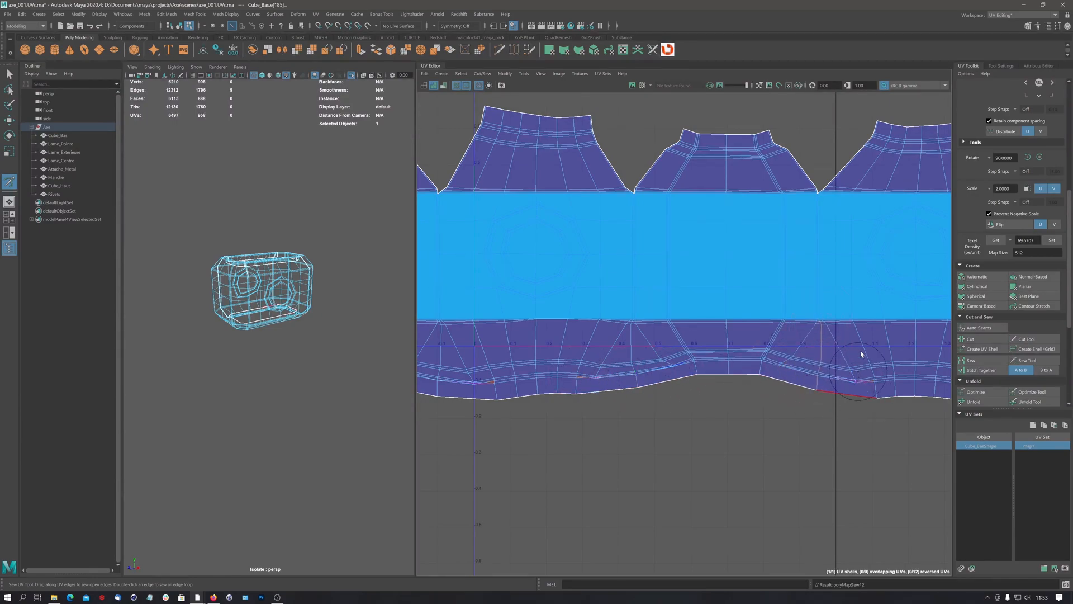
Sew the gaps between the neighbouring flaps along the strip's upper side.
{"action": "scroll", "coordinate": [855, 346], "scroll_direction": "down", "scroll_amount": 2}
{"action": "left_click_drag", "start_coordinate": [663, 209], "coordinate": [658, 200]}
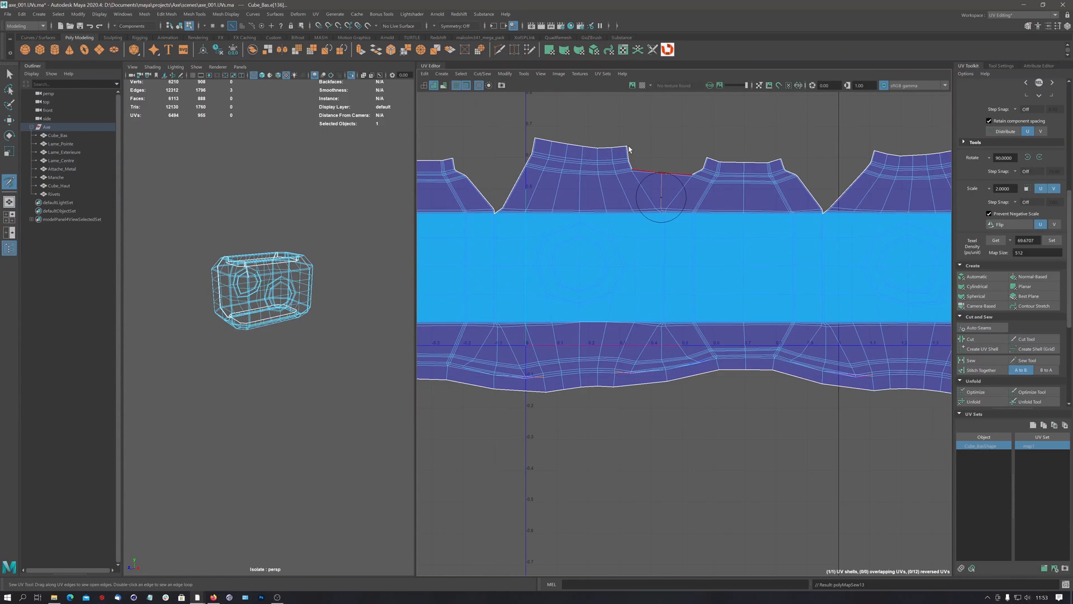
{"action": "mouse_move", "coordinate": [628, 156]}
{"action": "left_mouse_down"}
{"action": "mouse_move", "coordinate": [791, 168]}
{"action": "mouse_move", "coordinate": [827, 203]}
{"action": "mouse_move", "coordinate": [867, 161]}
{"action": "left_mouse_up"}
{"action": "middle_click_drag", "start_coordinate": [624, 181], "coordinate": [670, 189], "text": "alt"}
{"action": "scroll", "coordinate": [654, 197], "scroll_direction": "down", "scroll_amount": 1}
{"action": "middle_click_drag", "start_coordinate": [579, 186], "coordinate": [666, 203], "text": "alt"}
{"action": "left_click_drag", "start_coordinate": [659, 216], "coordinate": [665, 172]}
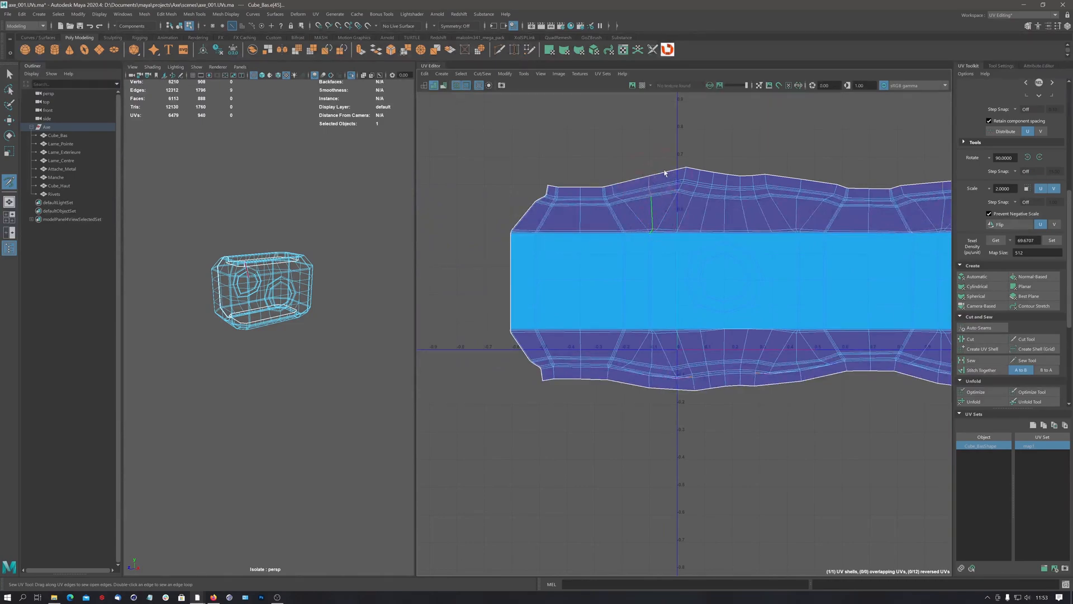
{"action": "left_click_drag", "start_coordinate": [546, 200], "coordinate": [542, 197]}
{"action": "right_click_drag", "start_coordinate": [668, 333], "coordinate": [438, 328], "text": "alt"}
{"action": "mouse_move", "coordinate": [715, 355]}
{"action": "middle_mouse_down", "text": "alt"}
{"action": "mouse_move", "coordinate": [585, 329]}
{"action": "mouse_move", "coordinate": [602, 324]}
{"action": "middle_mouse_up", "text": "alt"}
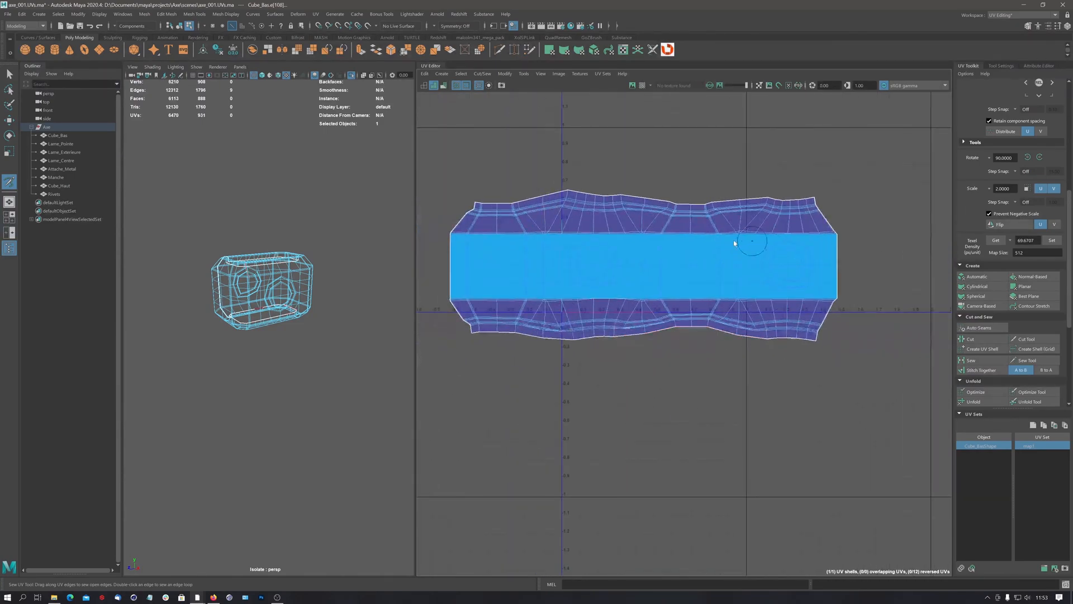
Switch to the Move tool, select all edges of the strip, and try to unfold the whole shell.
{"action": "right_click", "coordinate": [812, 370]}
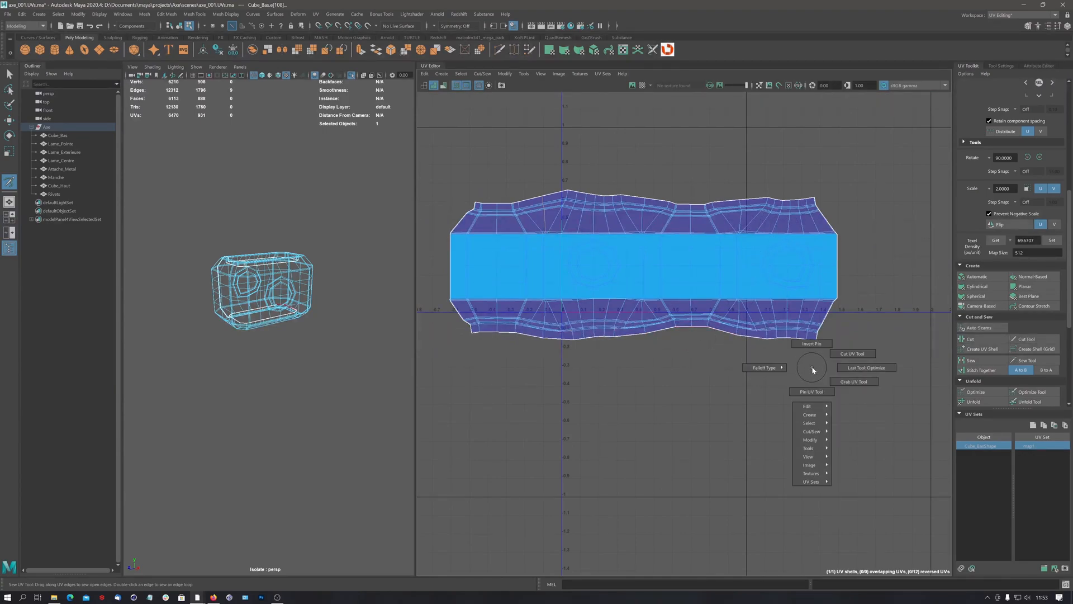
{"action": "key", "text": "w"}
{"action": "left_click", "coordinate": [808, 367]}
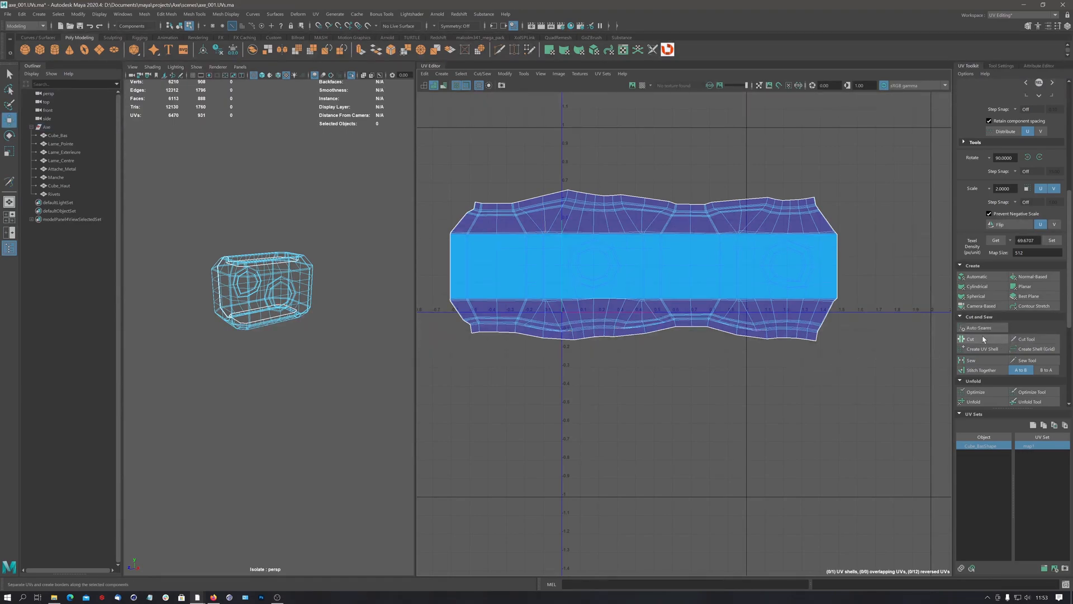
{"action": "left_click", "coordinate": [976, 402]}
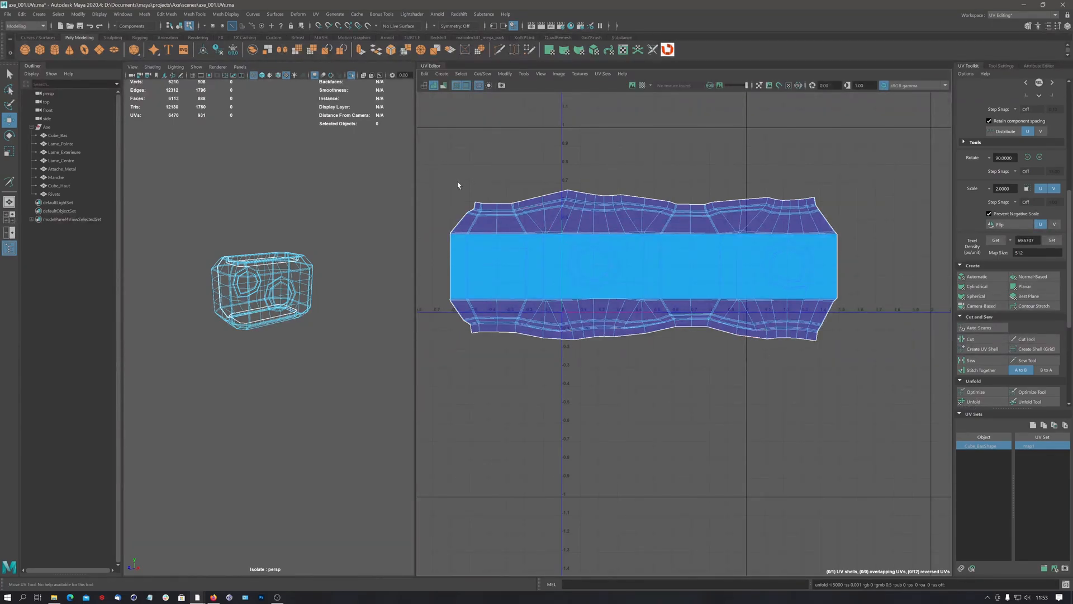
{"action": "left_click_drag", "start_coordinate": [441, 168], "coordinate": [874, 401]}
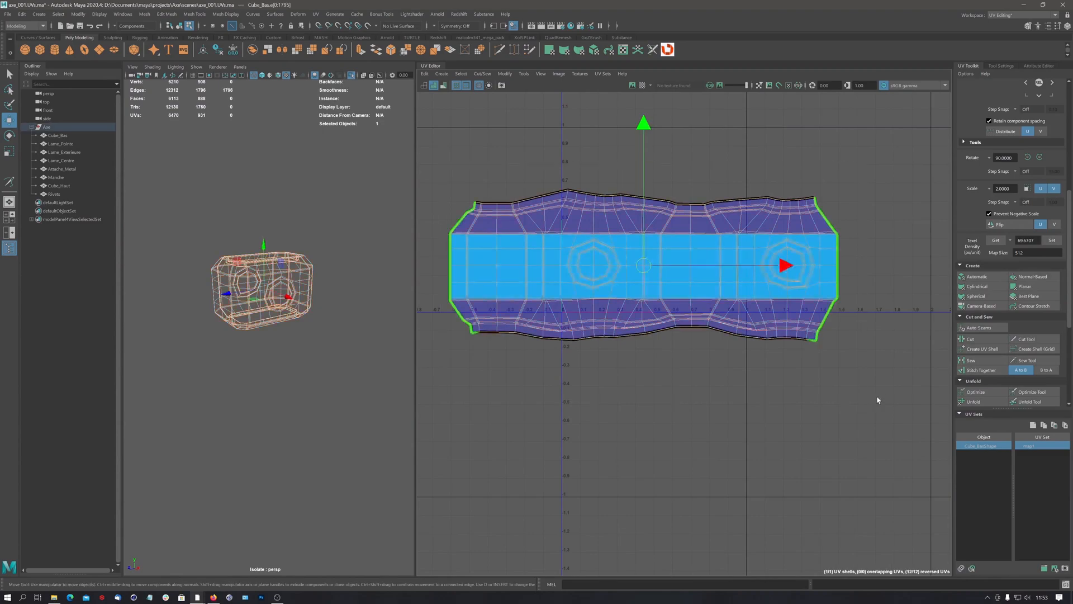
{"action": "left_click", "coordinate": [974, 402]}
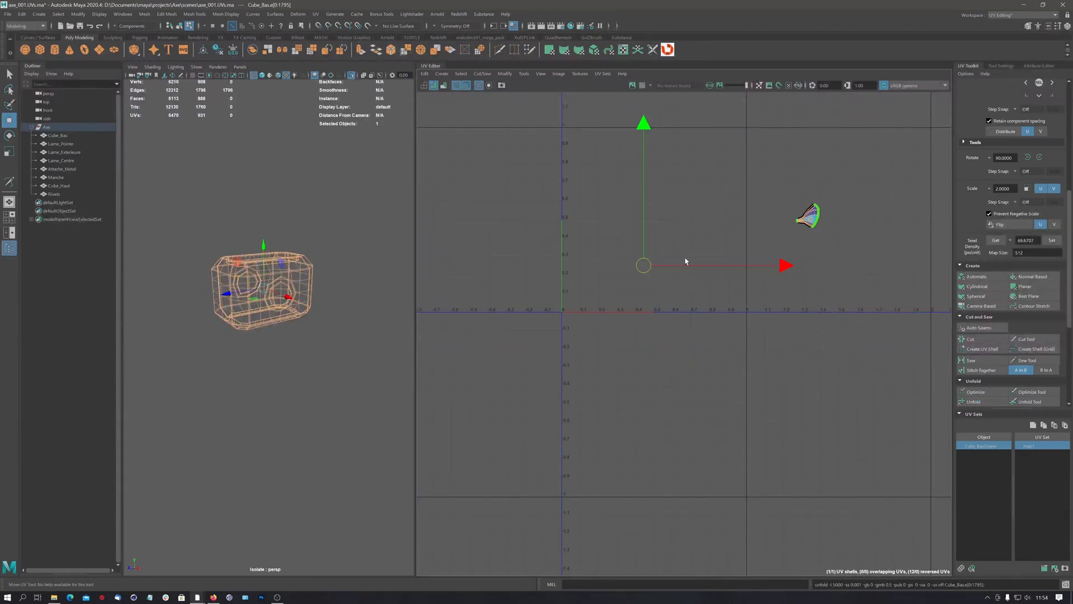
{"action": "key", "text": "ctrl+z"}
Optimize the entire selected strip shell three times to even out its sewn flaps.
{"action": "scroll", "coordinate": [626, 235], "scroll_direction": "up", "scroll_amount": 2}
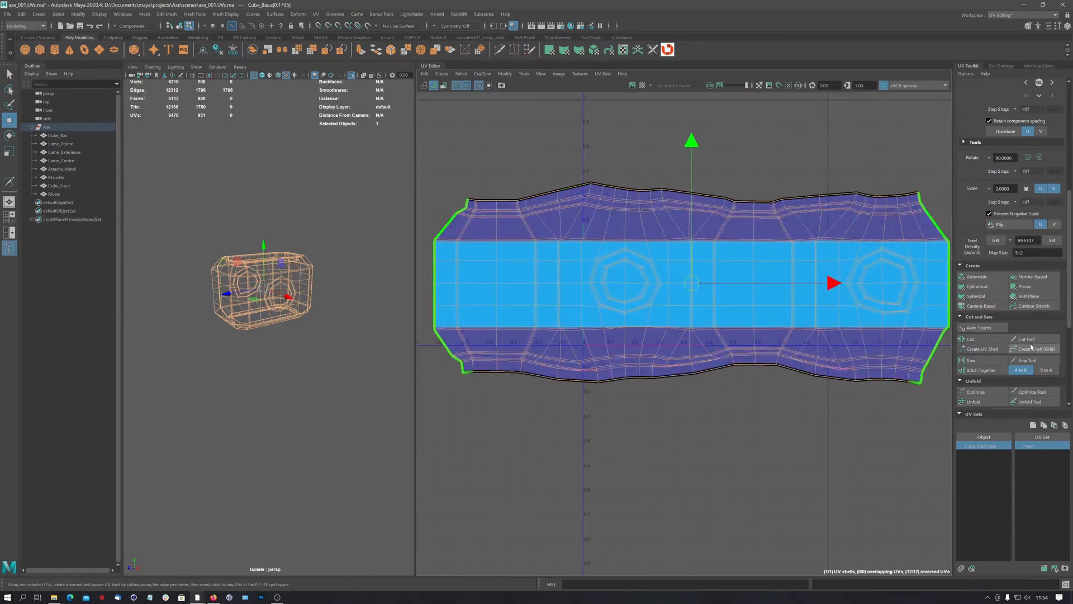
{"action": "left_click", "coordinate": [982, 392]}
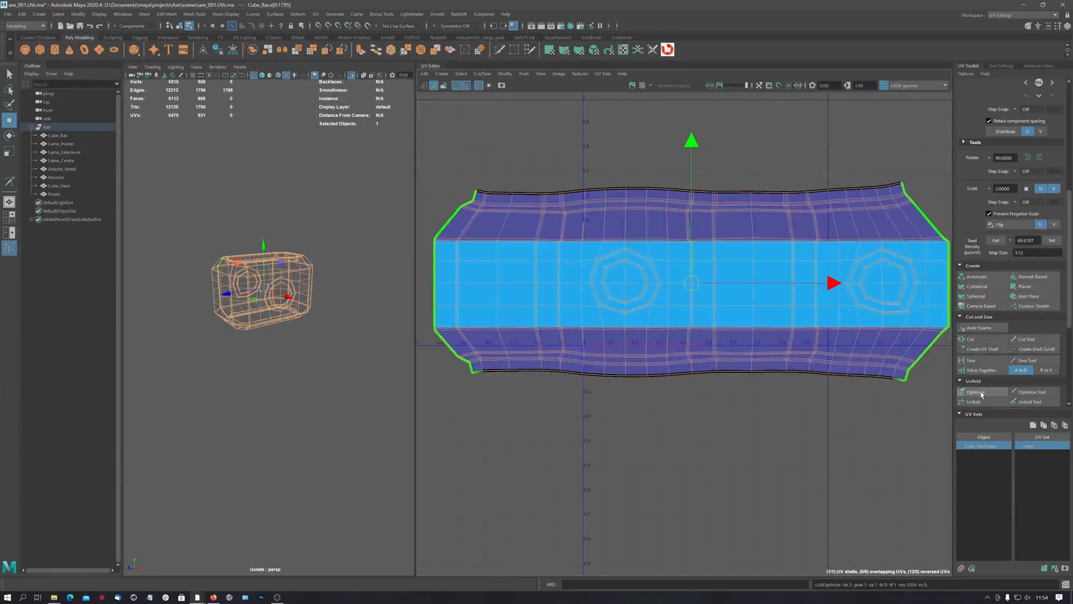
{"action": "left_click", "coordinate": [979, 392]}
{"action": "left_click", "coordinate": [980, 393]}
{"action": "scroll", "coordinate": [727, 273], "scroll_direction": "down", "scroll_amount": 3}
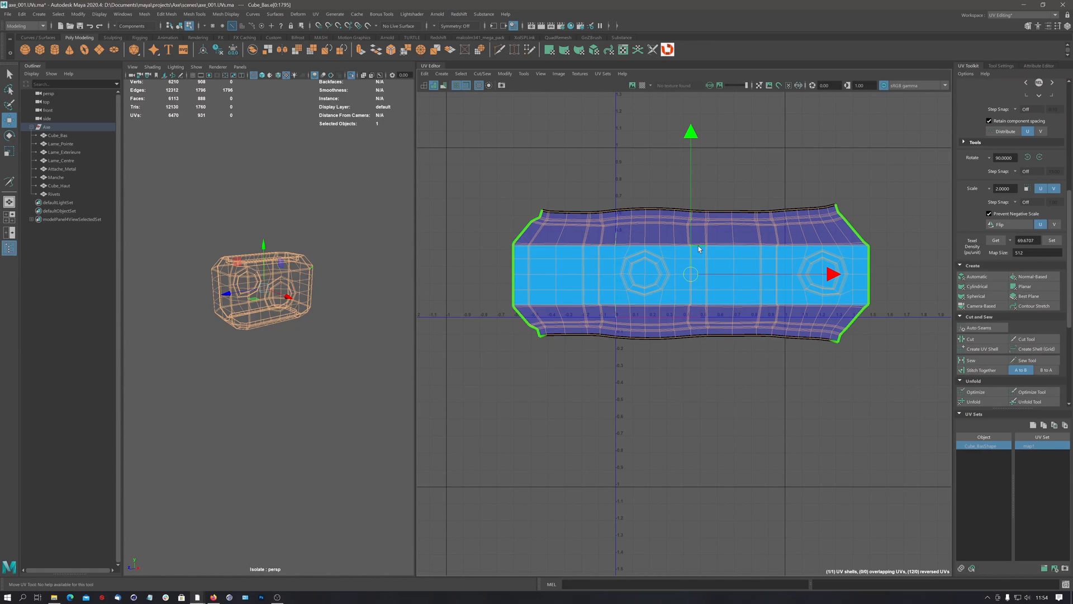
Leave isolation, shade the perspective view, and display the checker map on the deselected Cube_Bas piece.
{"action": "left_click", "coordinate": [349, 76]}
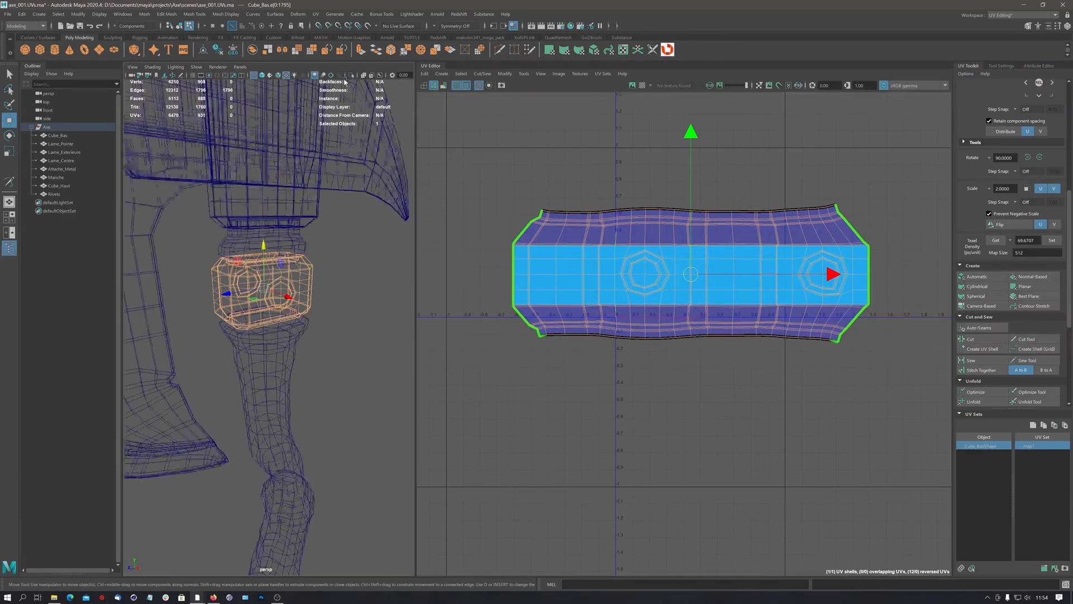
{"action": "key", "text": "5"}
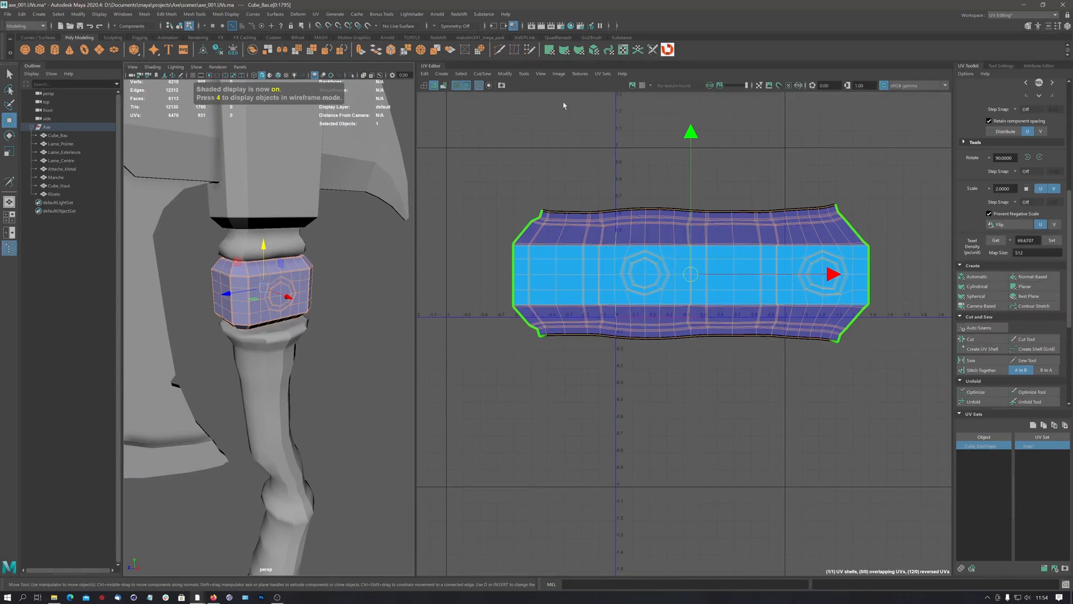
{"action": "left_click", "coordinate": [642, 87]}
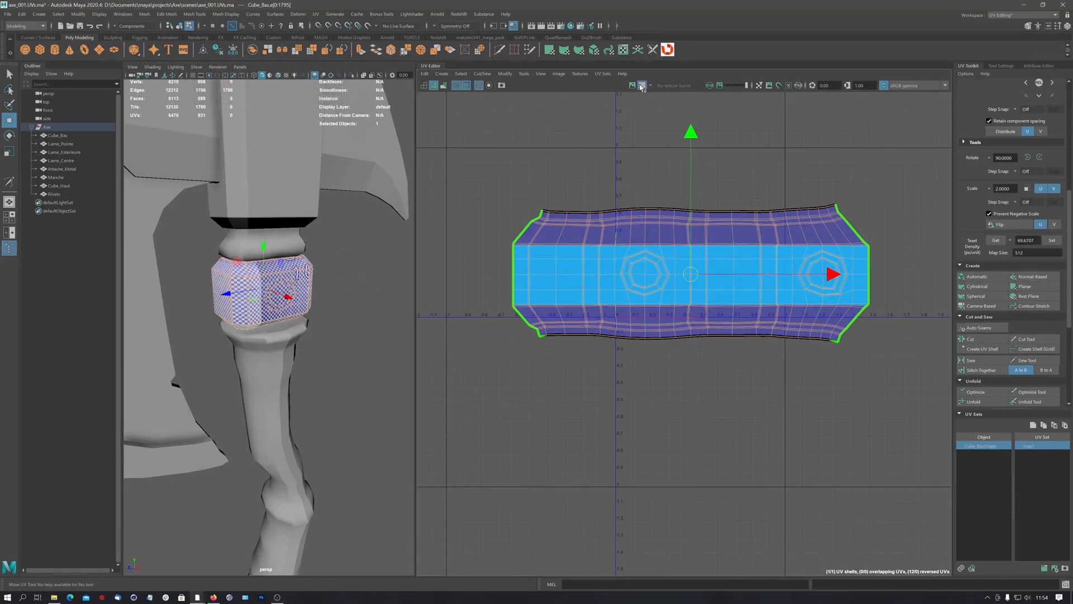
{"action": "left_click", "coordinate": [332, 285]}
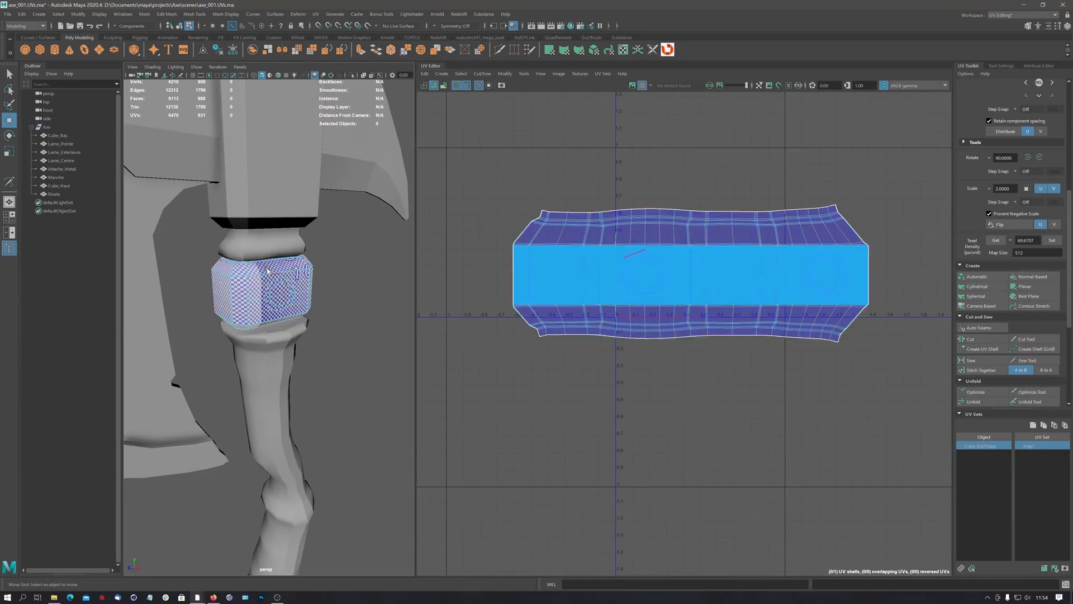
Examine the checker pattern on Cube_Bas from several angles for stretching on its faces and bevels.
{"action": "scroll", "coordinate": [252, 254], "scroll_direction": "up", "scroll_amount": 10}
{"action": "left_click_drag", "start_coordinate": [252, 255], "coordinate": [300, 269], "text": "alt"}
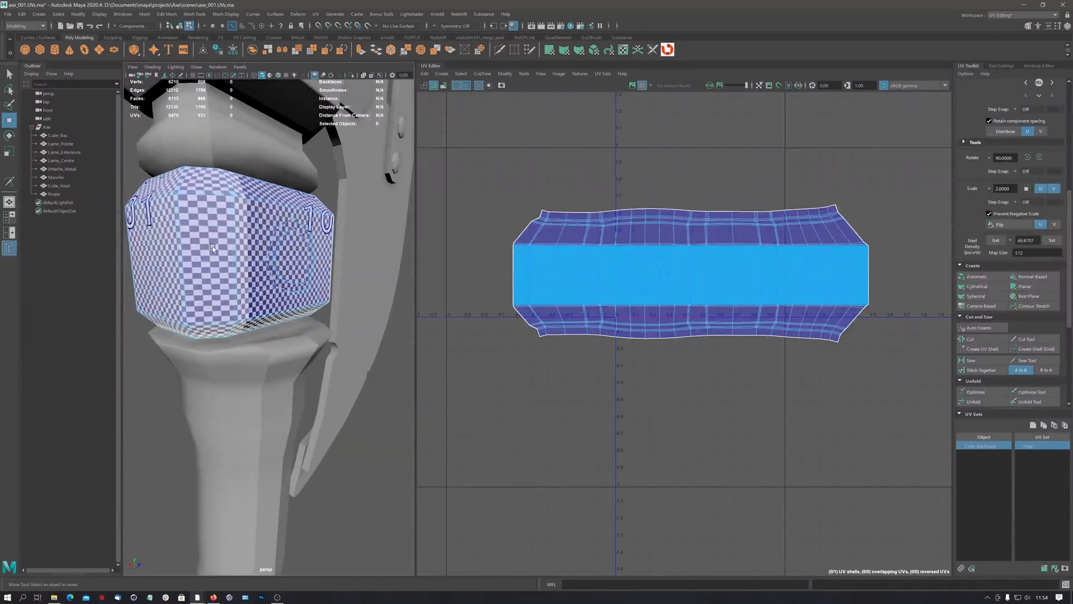
{"action": "left_click_drag", "start_coordinate": [212, 247], "coordinate": [274, 249], "text": "alt"}
{"action": "scroll", "coordinate": [274, 249], "scroll_direction": "up", "scroll_amount": 5}
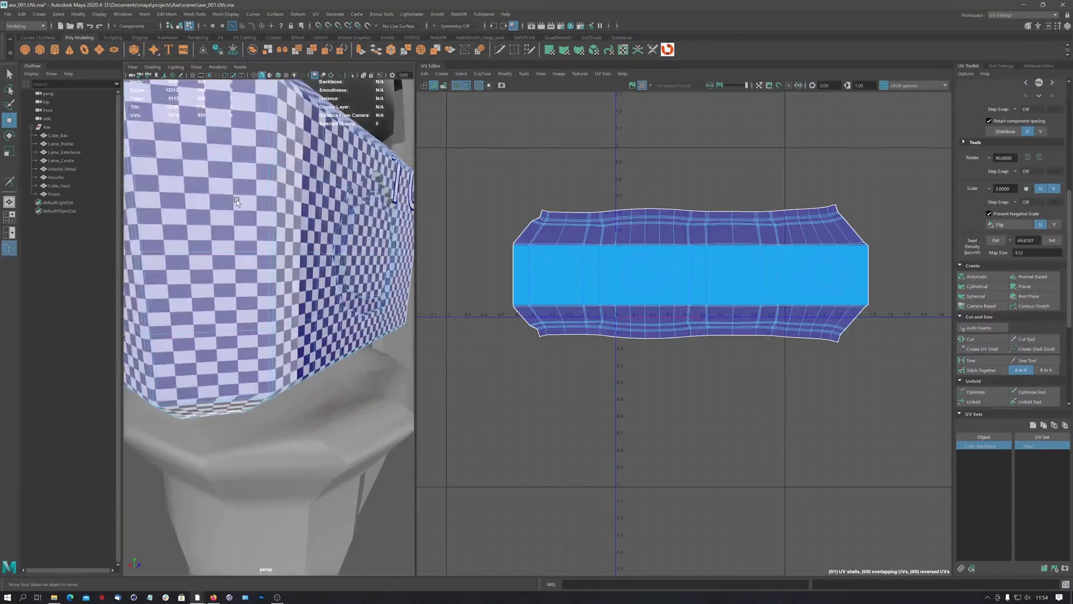
{"action": "left_click_drag", "start_coordinate": [238, 203], "coordinate": [190, 195], "text": "alt"}
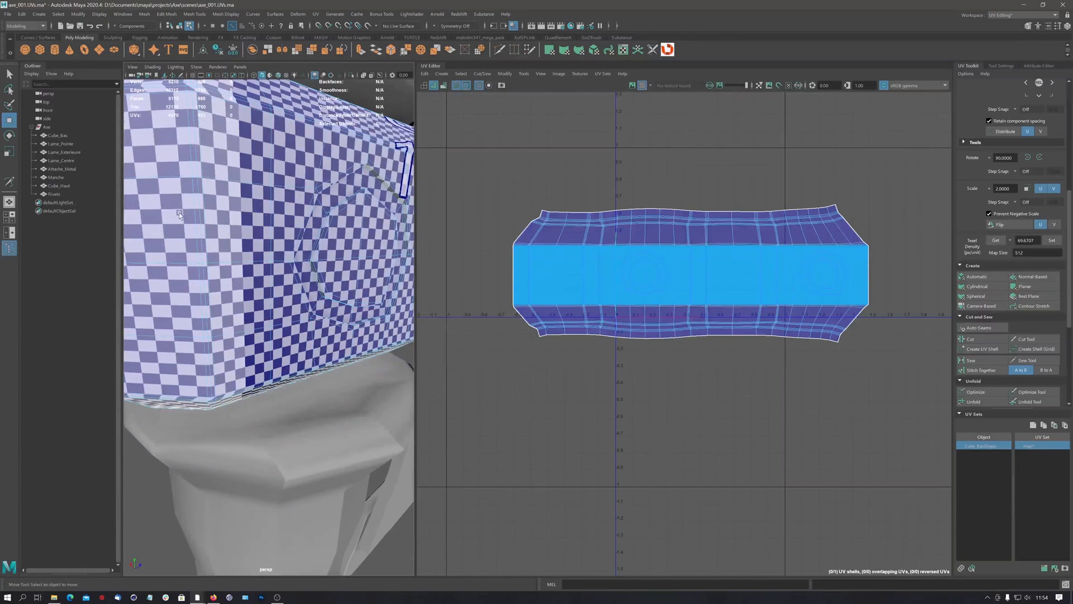
{"action": "scroll", "coordinate": [162, 226], "scroll_direction": "down", "scroll_amount": 3}
{"action": "left_click_drag", "start_coordinate": [150, 237], "coordinate": [184, 247], "text": "alt"}
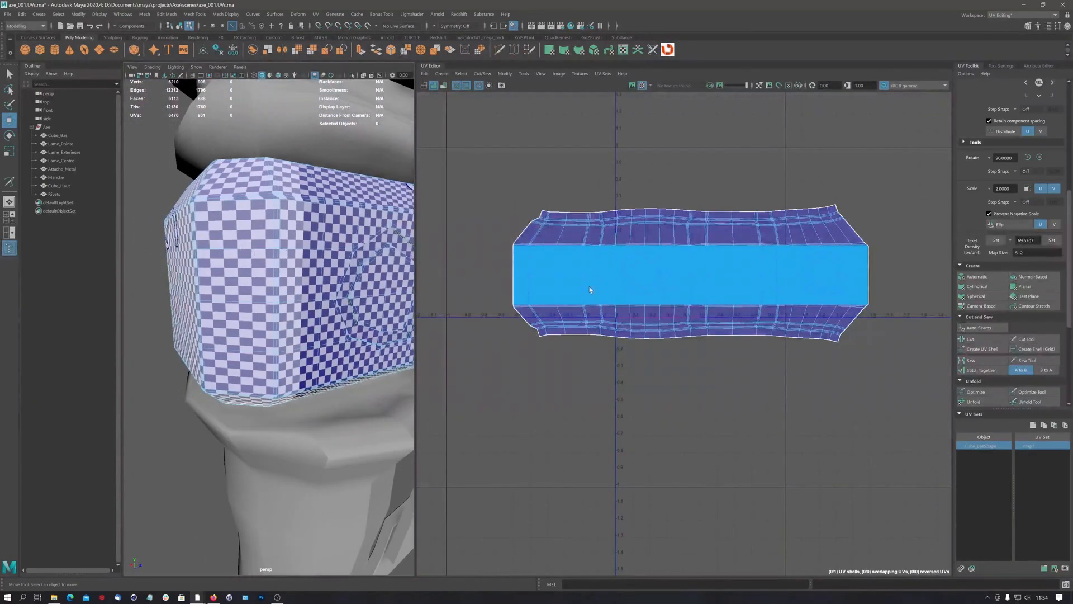
{"action": "left_click_drag", "start_coordinate": [307, 272], "coordinate": [408, 271], "text": "alt"}
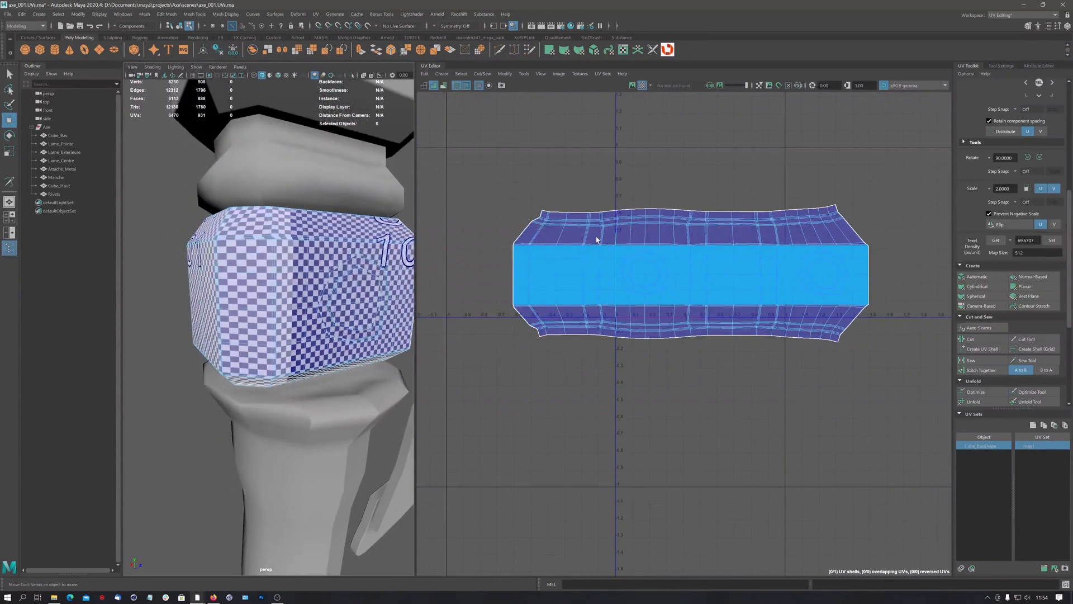
{"action": "scroll", "coordinate": [596, 239], "scroll_direction": "up", "scroll_amount": 1}
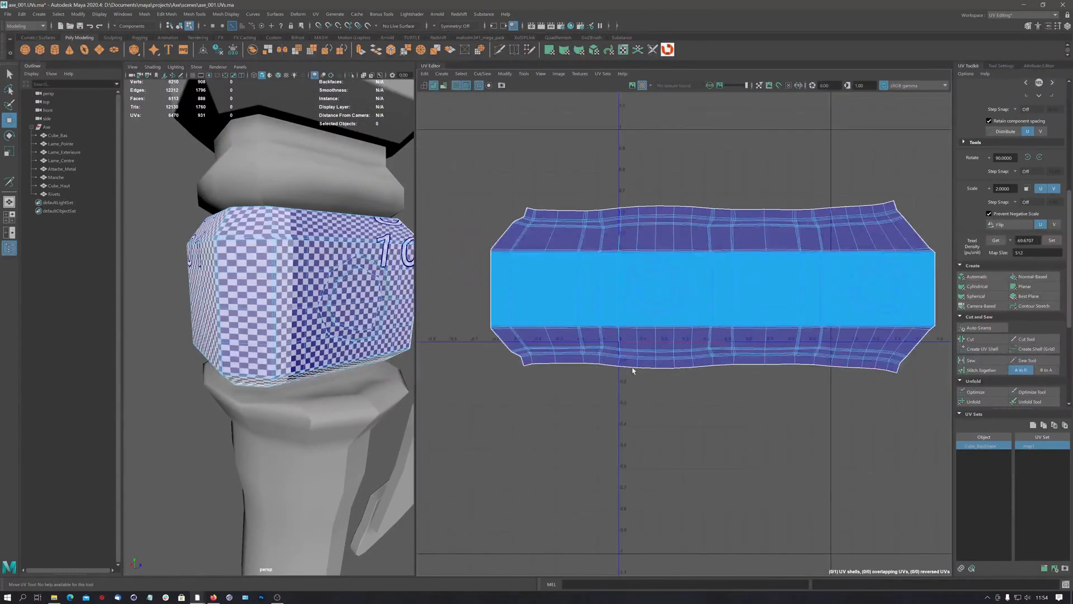
{"action": "mouse_move", "coordinate": [292, 362]}
{"action": "left_mouse_down", "text": "alt"}
{"action": "mouse_move", "coordinate": [287, 334]}
{"action": "mouse_move", "coordinate": [293, 373]}
{"action": "mouse_move", "coordinate": [292, 350]}
{"action": "left_mouse_up", "text": "alt"}
{"action": "scroll", "coordinate": [641, 279], "scroll_direction": "down", "scroll_amount": 1}
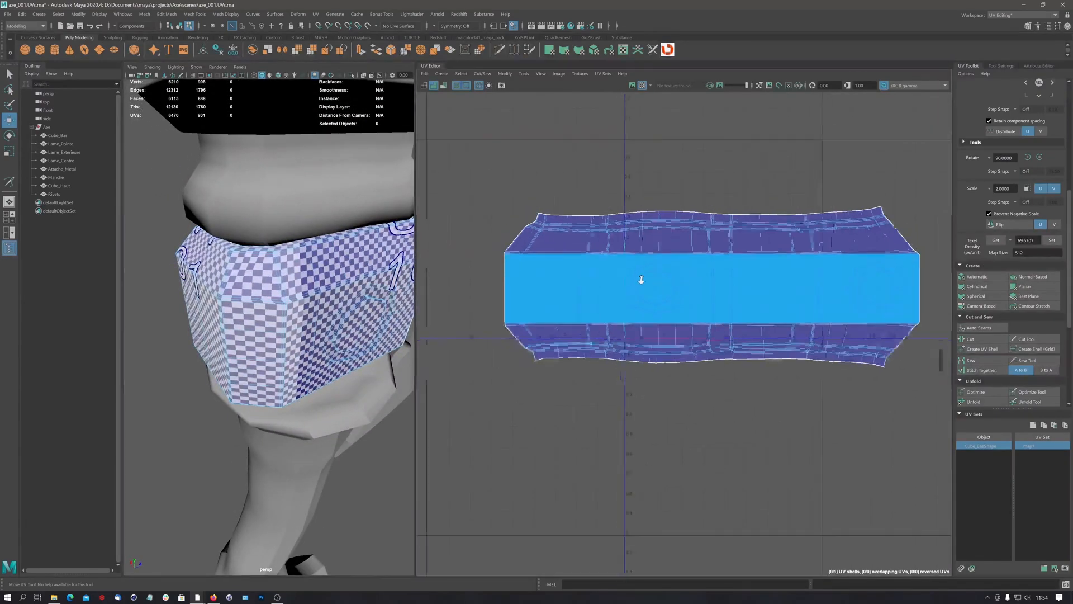
{"action": "scroll", "coordinate": [641, 280], "scroll_direction": "down", "scroll_amount": 1}
{"action": "scroll", "coordinate": [654, 277], "scroll_direction": "up", "scroll_amount": 2}
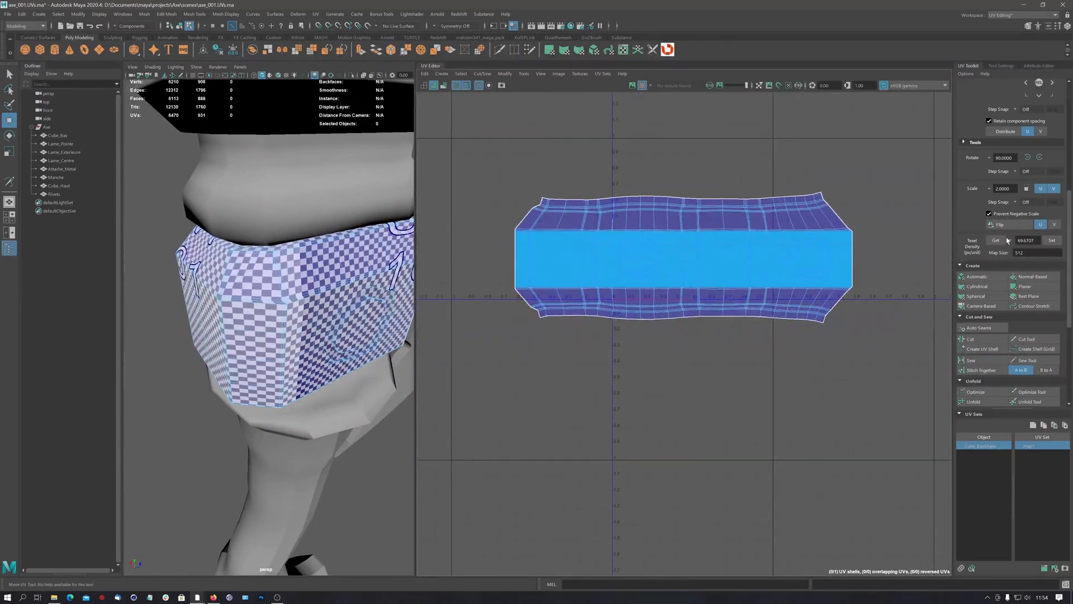
Unpin all UVs of the strip's central band.
{"action": "scroll", "coordinate": [1008, 240], "scroll_direction": "up", "scroll_amount": 6}
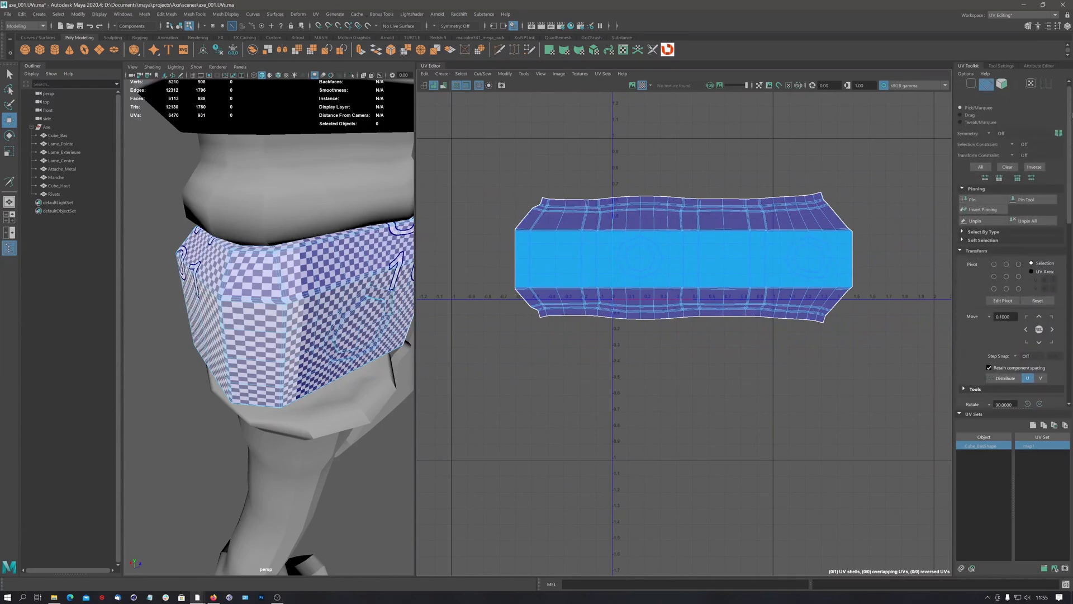
{"action": "scroll", "coordinate": [1023, 227], "scroll_direction": "up", "scroll_amount": 1}
{"action": "left_click", "coordinate": [618, 284]}
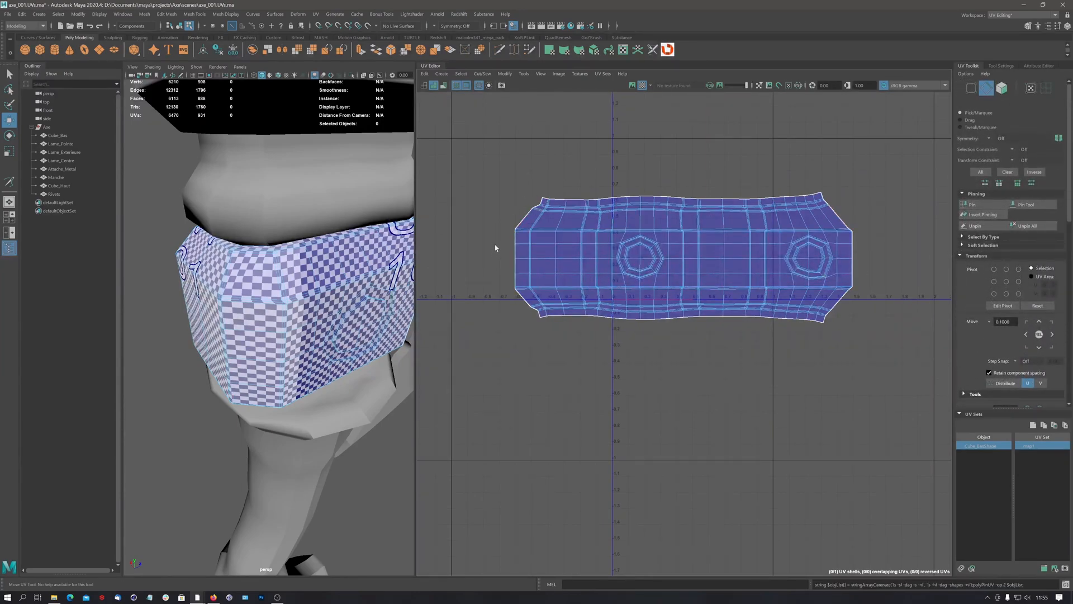
In UV selection mode, select the UVs of the strip's first end section and move them slightly outward along U.
{"action": "left_click_drag", "start_coordinate": [493, 175], "coordinate": [594, 363]}
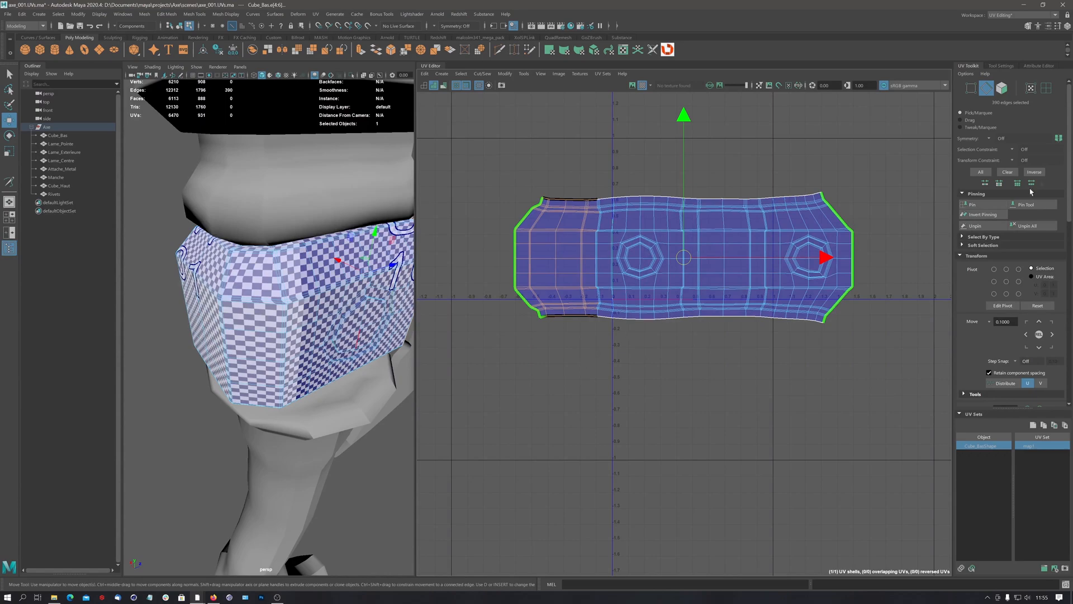
{"action": "left_click", "coordinate": [1031, 88]}
{"action": "left_click_drag", "start_coordinate": [489, 165], "coordinate": [590, 342]}
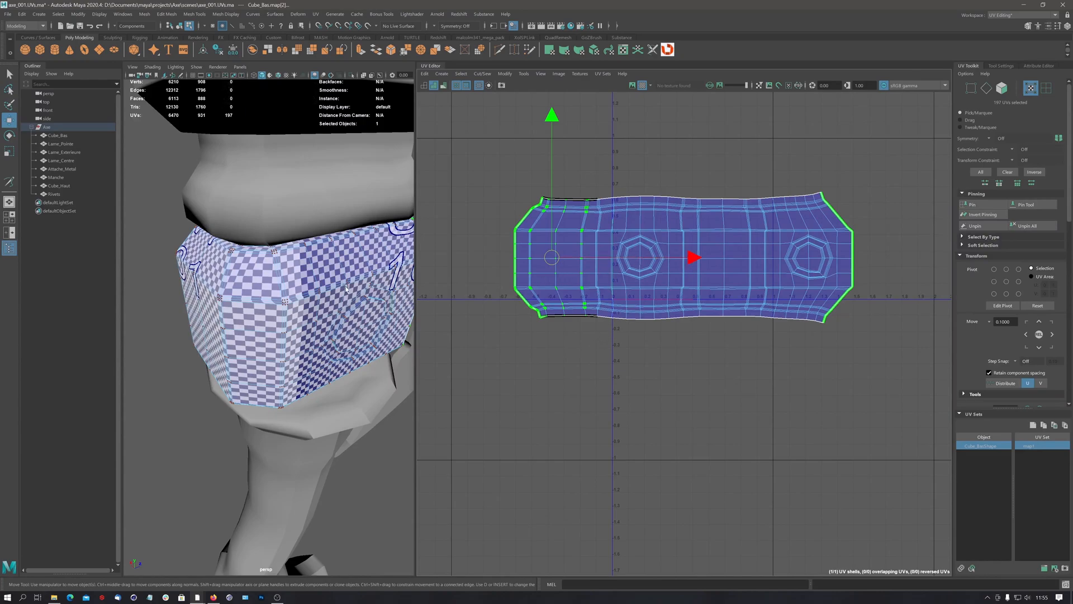
{"action": "left_click_drag", "start_coordinate": [345, 289], "coordinate": [366, 309], "text": "alt"}
{"action": "left_click_drag", "start_coordinate": [693, 258], "coordinate": [684, 258]}
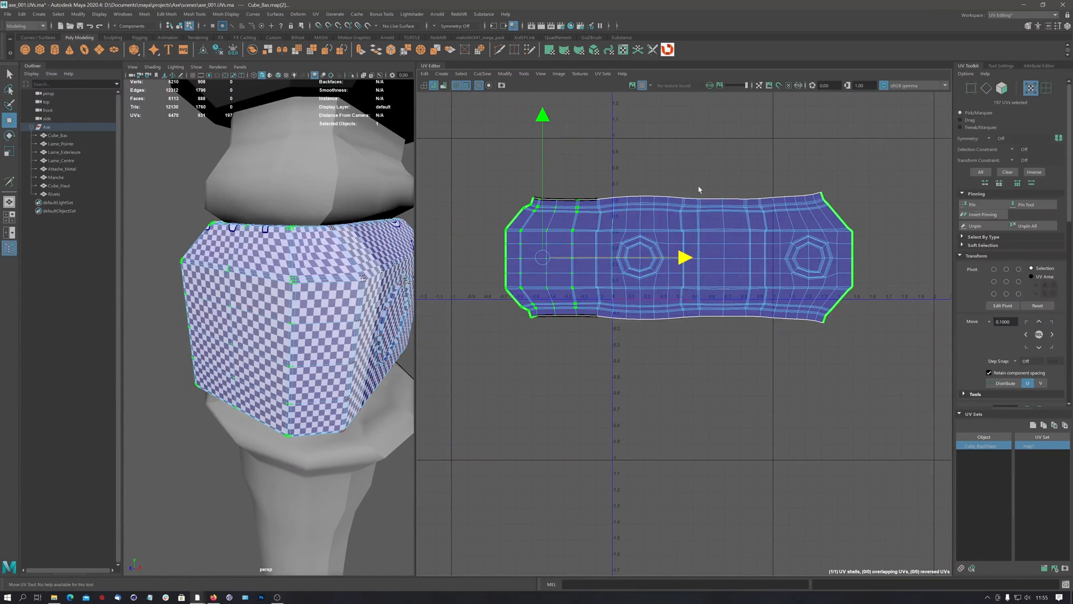
Select the UVs of the strip's far half and nudge them along U to balance the checkers on the adjoining faces.
{"action": "left_click_drag", "start_coordinate": [752, 265], "coordinate": [892, 379]}
{"action": "key", "text": "w"}
{"action": "left_click_drag", "start_coordinate": [276, 299], "coordinate": [435, 288], "text": "alt"}
{"action": "left_click_drag", "start_coordinate": [913, 262], "coordinate": [918, 261]}
{"action": "left_click_drag", "start_coordinate": [224, 289], "coordinate": [328, 282], "text": "alt"}
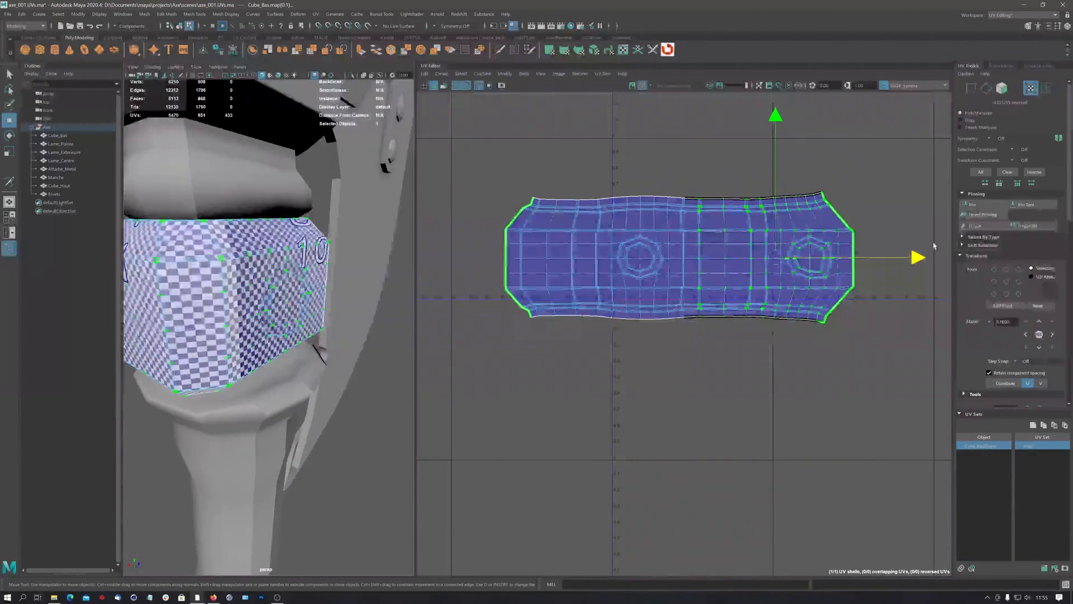
{"action": "mouse_move", "coordinate": [918, 258]}
{"action": "left_mouse_down"}
{"action": "mouse_move", "coordinate": [934, 257]}
{"action": "mouse_move", "coordinate": [893, 258]}
{"action": "mouse_move", "coordinate": [913, 258]}
{"action": "left_mouse_up"}
Select only the UVs of the end section around the far octagon and move them outward along U.
{"action": "left_click_drag", "start_coordinate": [710, 179], "coordinate": [893, 361]}
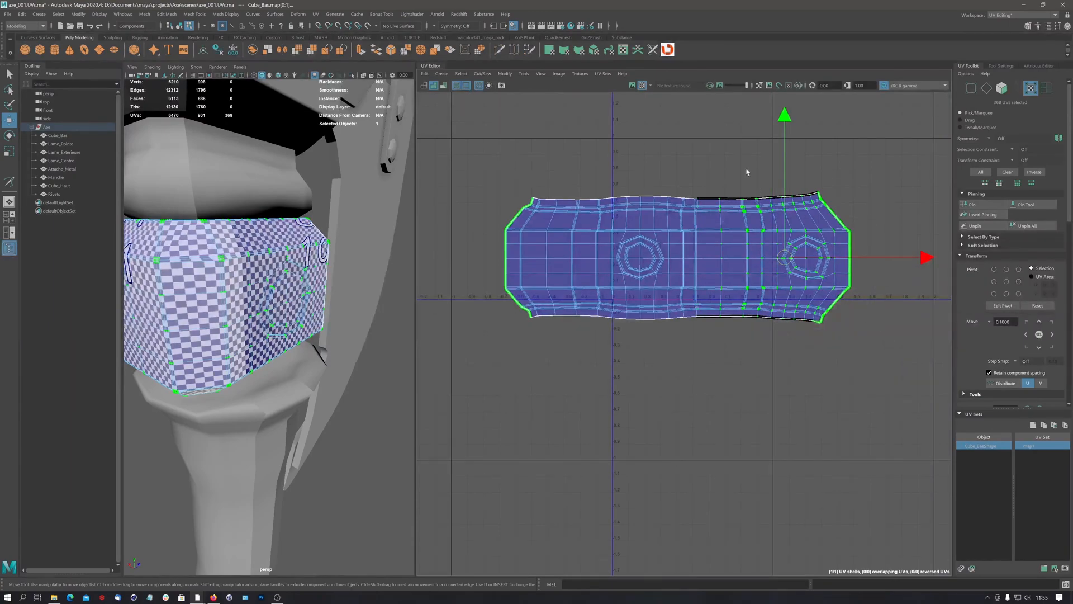
{"action": "left_click_drag", "start_coordinate": [875, 373], "coordinate": [887, 379]}
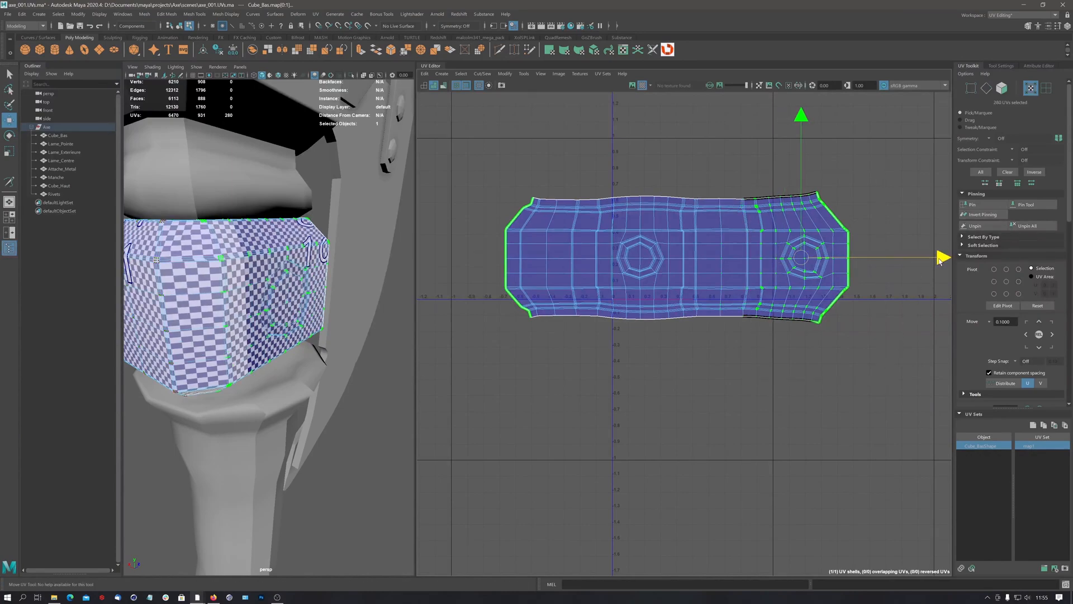
{"action": "left_click_drag", "start_coordinate": [943, 258], "coordinate": [948, 258]}
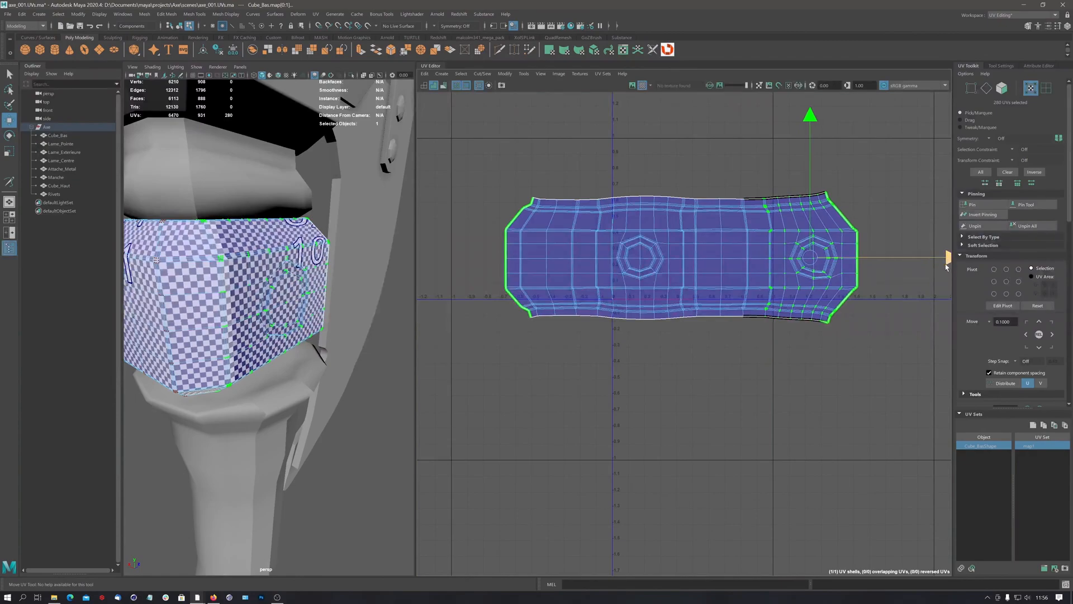
Select the UVs from just past the strip's middle to its far end and shift them slightly outward along U.
{"action": "scroll", "coordinate": [831, 245], "scroll_direction": "down", "scroll_amount": 1}
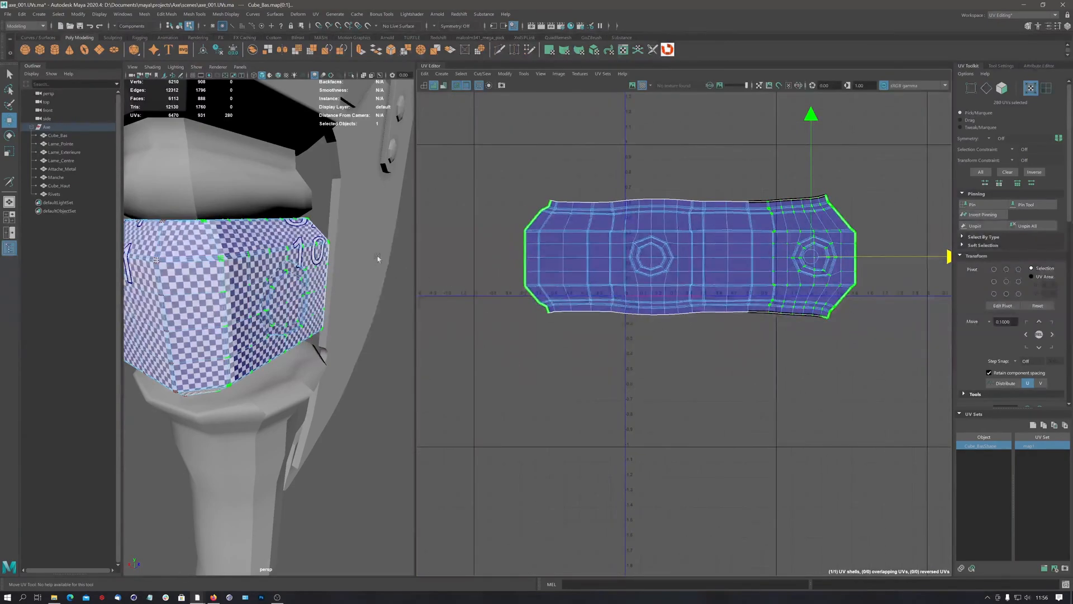
{"action": "left_click_drag", "start_coordinate": [378, 259], "coordinate": [464, 244], "text": "alt"}
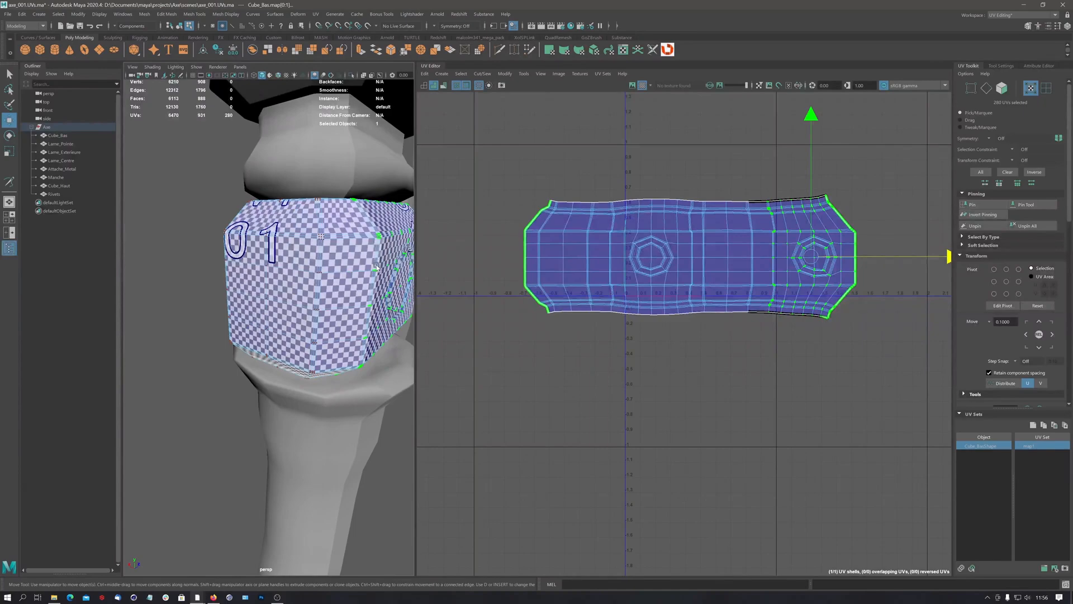
{"action": "left_click_drag", "start_coordinate": [377, 267], "coordinate": [562, 270], "text": "alt"}
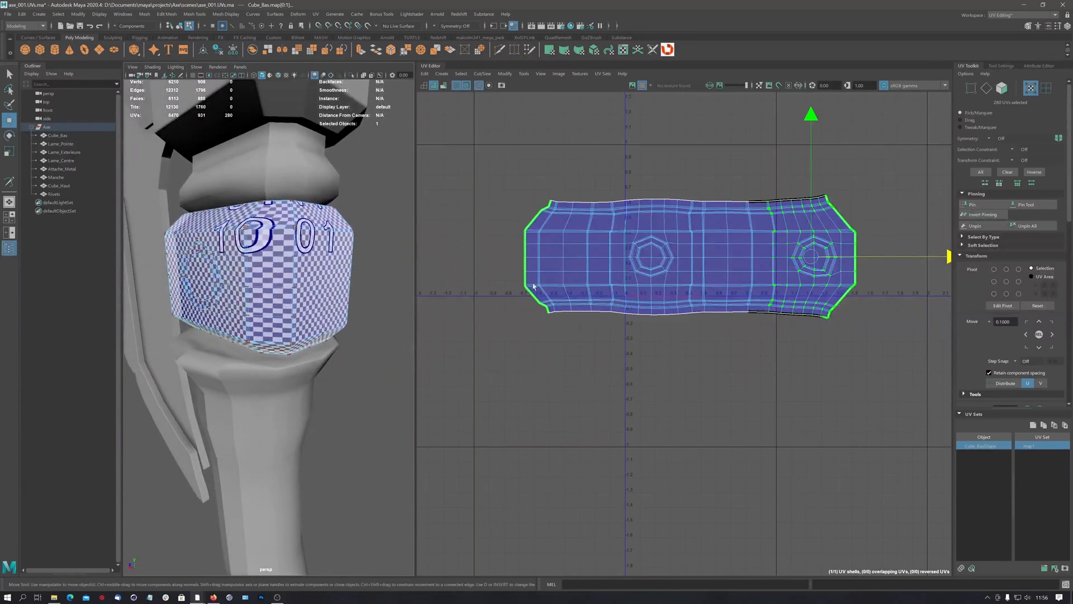
{"action": "left_click_drag", "start_coordinate": [262, 288], "coordinate": [307, 299]}
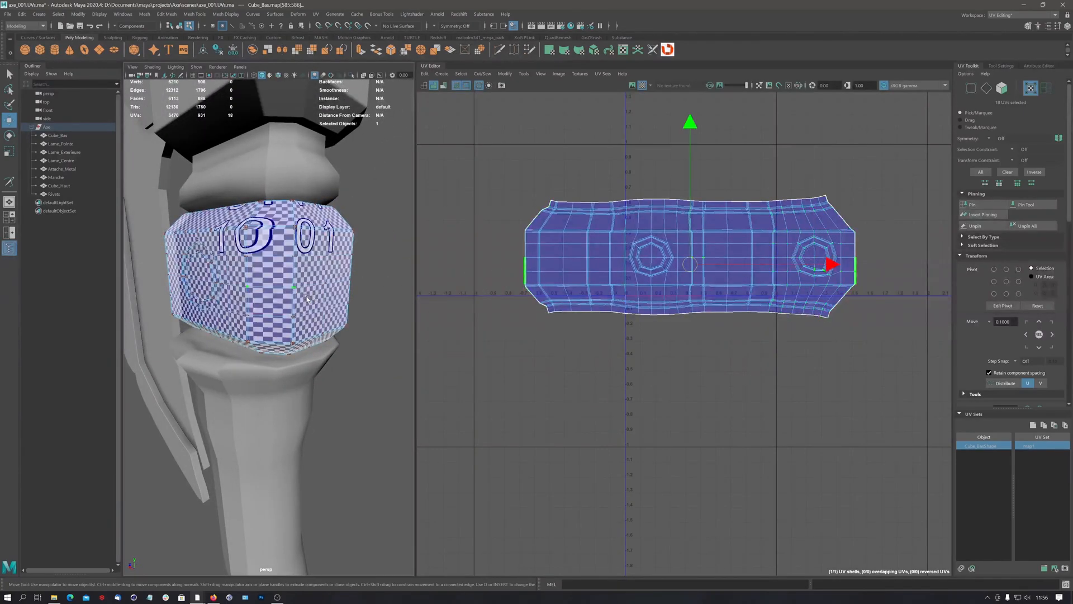
{"action": "left_click_drag", "start_coordinate": [700, 190], "coordinate": [902, 368]}
{"action": "left_click_drag", "start_coordinate": [921, 258], "coordinate": [929, 259]}
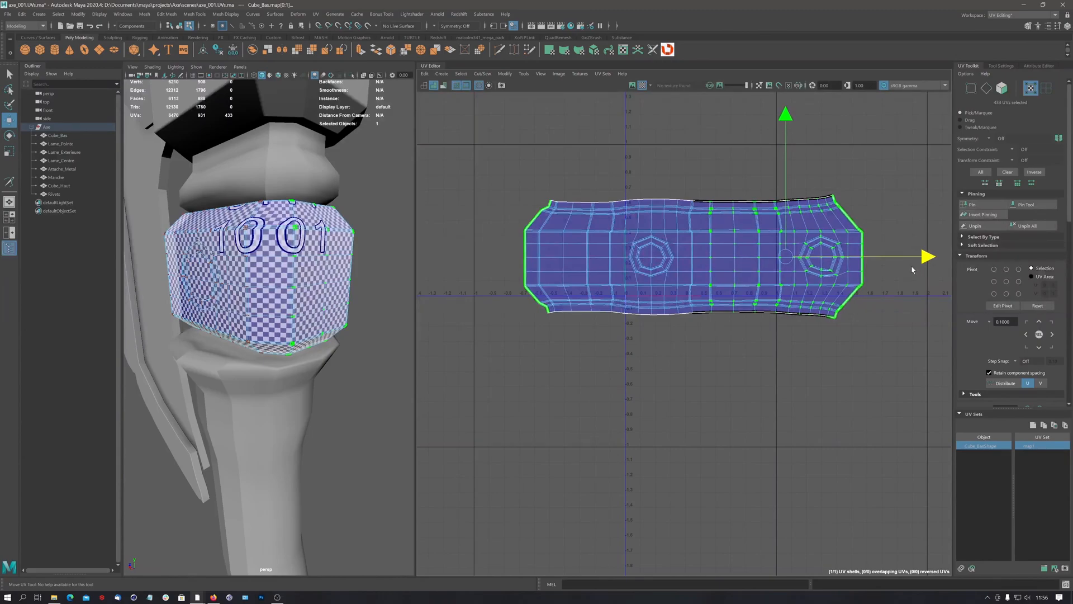
Select the UVs of the strip's opposite end section and move them slightly outward along U to even out the checkers.
{"action": "left_click_drag", "start_coordinate": [233, 250], "coordinate": [341, 262], "text": "alt"}
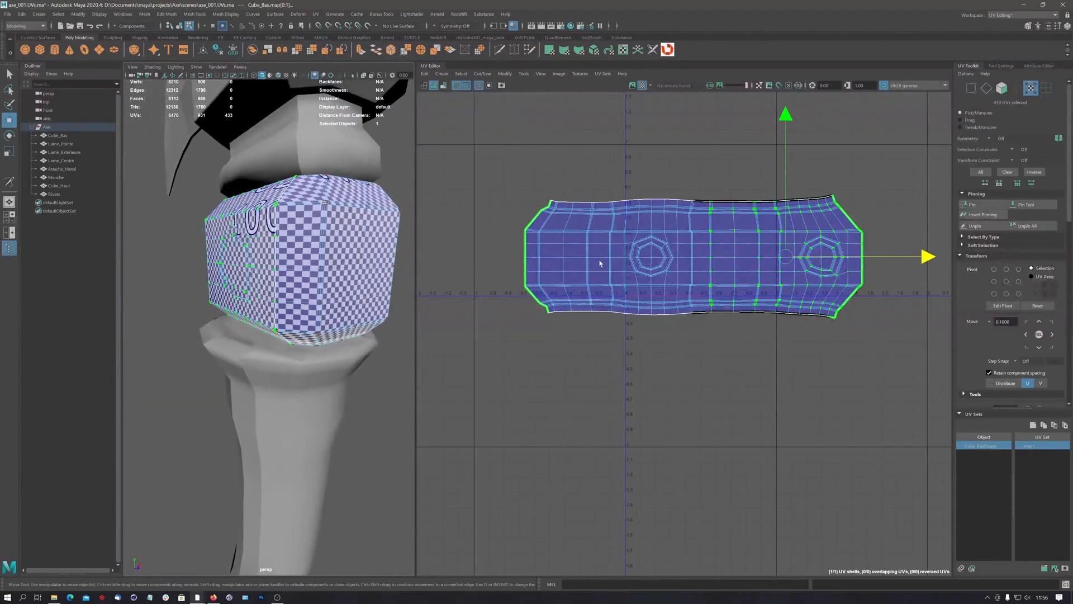
{"action": "left_click_drag", "start_coordinate": [500, 179], "coordinate": [622, 349]}
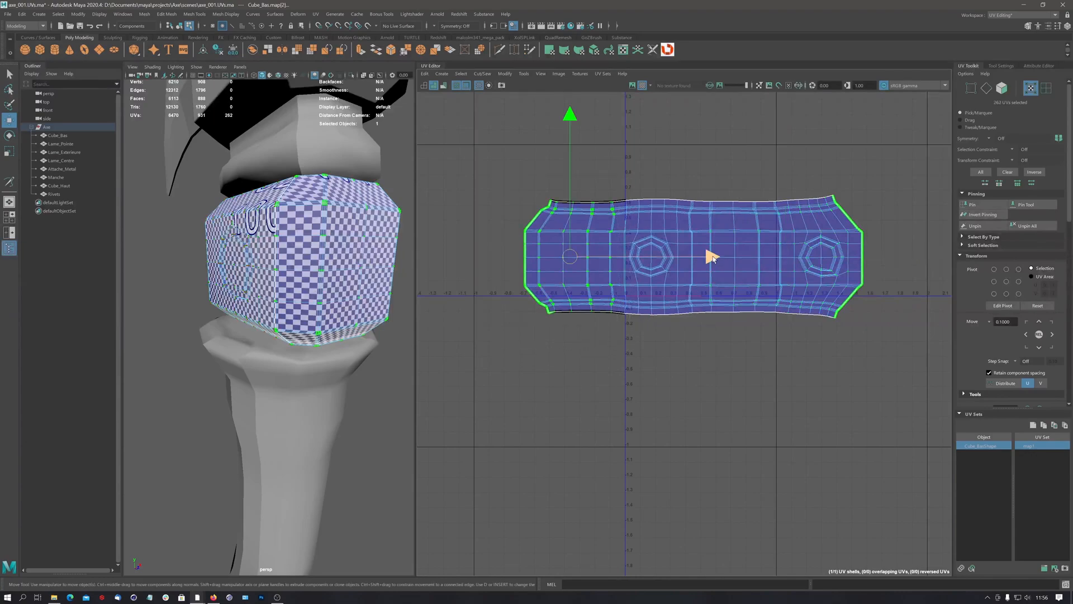
{"action": "mouse_move", "coordinate": [713, 256]}
{"action": "left_mouse_down"}
{"action": "mouse_move", "coordinate": [649, 264]}
{"action": "mouse_move", "coordinate": [736, 263]}
{"action": "mouse_move", "coordinate": [709, 267]}
{"action": "left_mouse_up"}
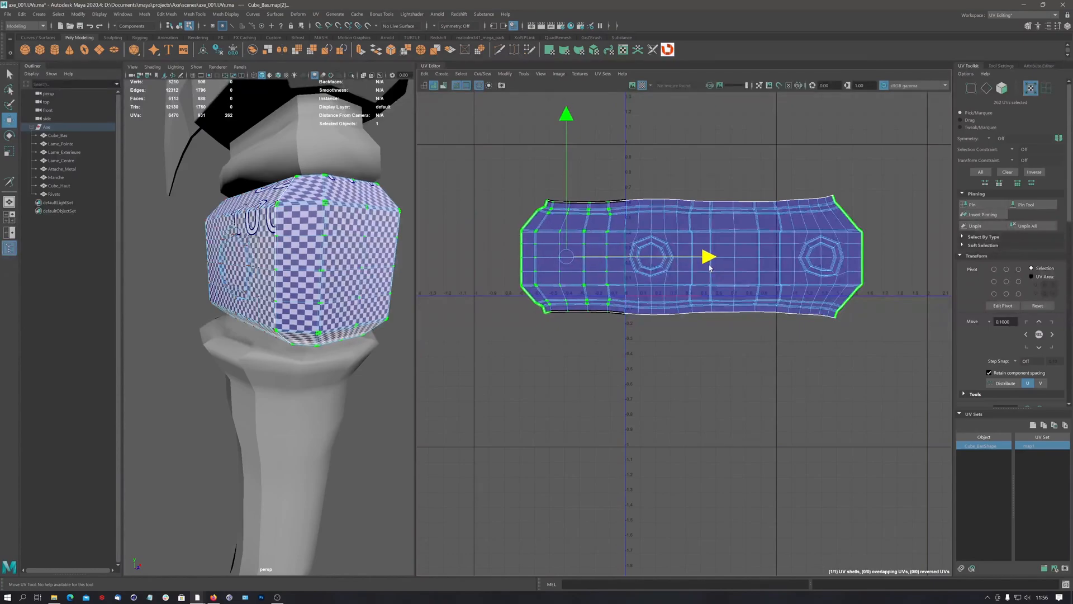
{"action": "mouse_move", "coordinate": [367, 198]}
{"action": "left_mouse_down", "text": "alt"}
{"action": "mouse_move", "coordinate": [358, 279]}
{"action": "mouse_move", "coordinate": [373, 219]}
{"action": "left_mouse_up", "text": "alt"}
{"action": "right_click_drag", "start_coordinate": [368, 233], "coordinate": [213, 255], "text": "alt"}
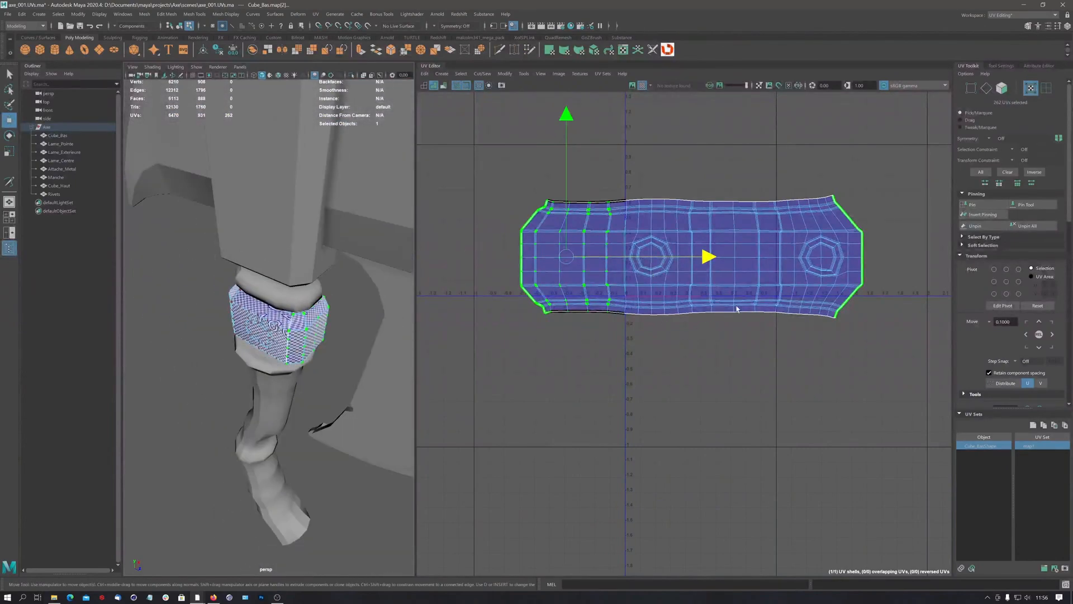
Review the UV layouts of the axe's pieces one after another, from Cube_Bas through Manche to Rivets.
{"action": "right_click_drag", "start_coordinate": [777, 291], "coordinate": [609, 292], "text": "alt"}
{"action": "middle_click_drag", "start_coordinate": [754, 337], "coordinate": [707, 280], "text": "alt"}
{"action": "right_click_drag", "start_coordinate": [686, 284], "coordinate": [615, 290], "text": "alt"}
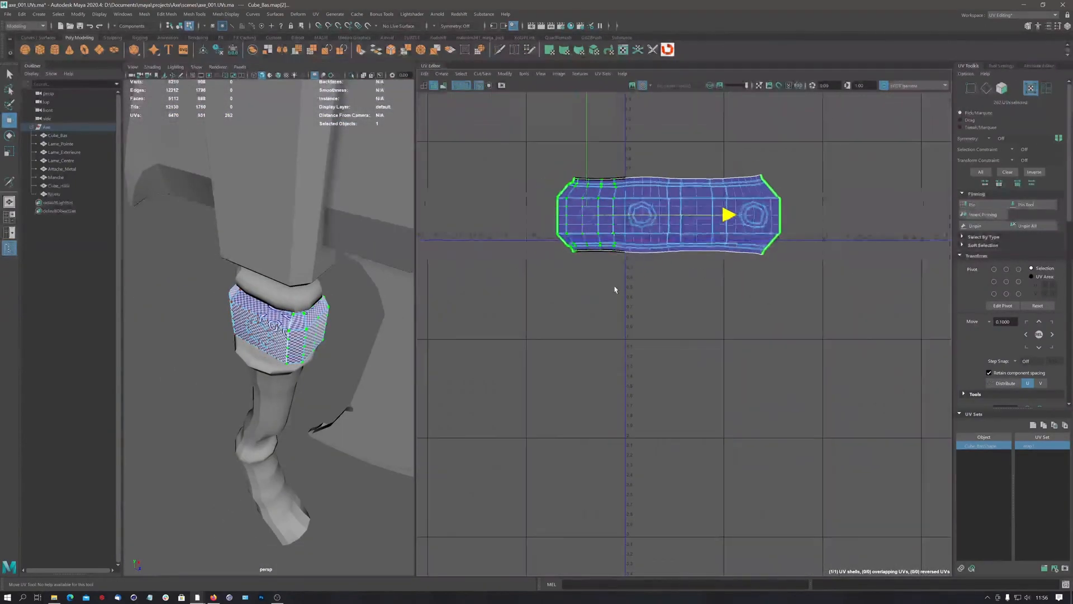
{"action": "middle_click_drag", "start_coordinate": [614, 289], "coordinate": [656, 307], "text": "alt"}
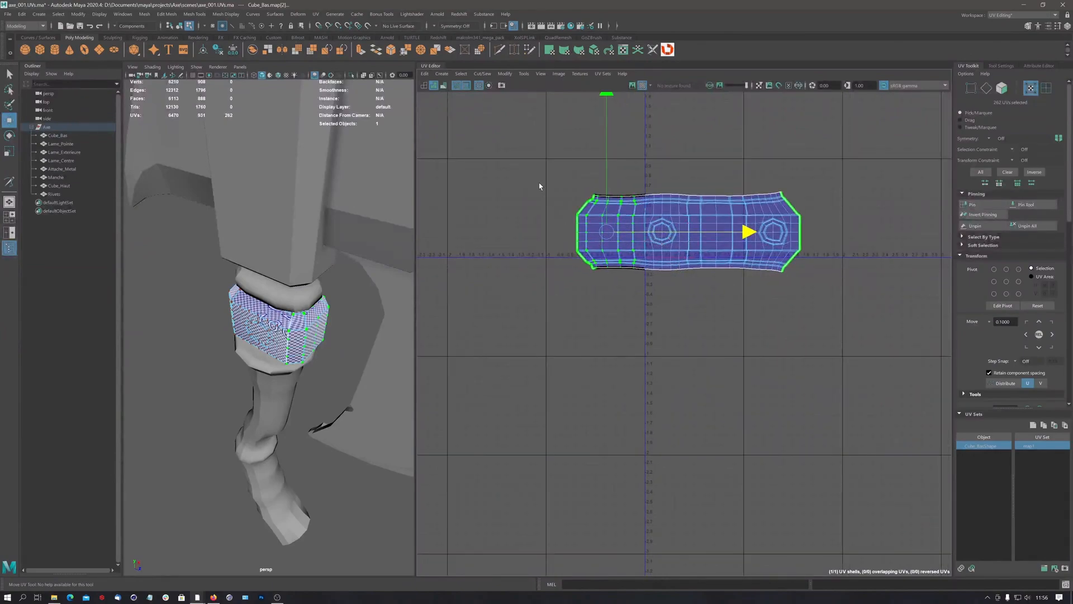
{"action": "left_click", "coordinate": [66, 136]}
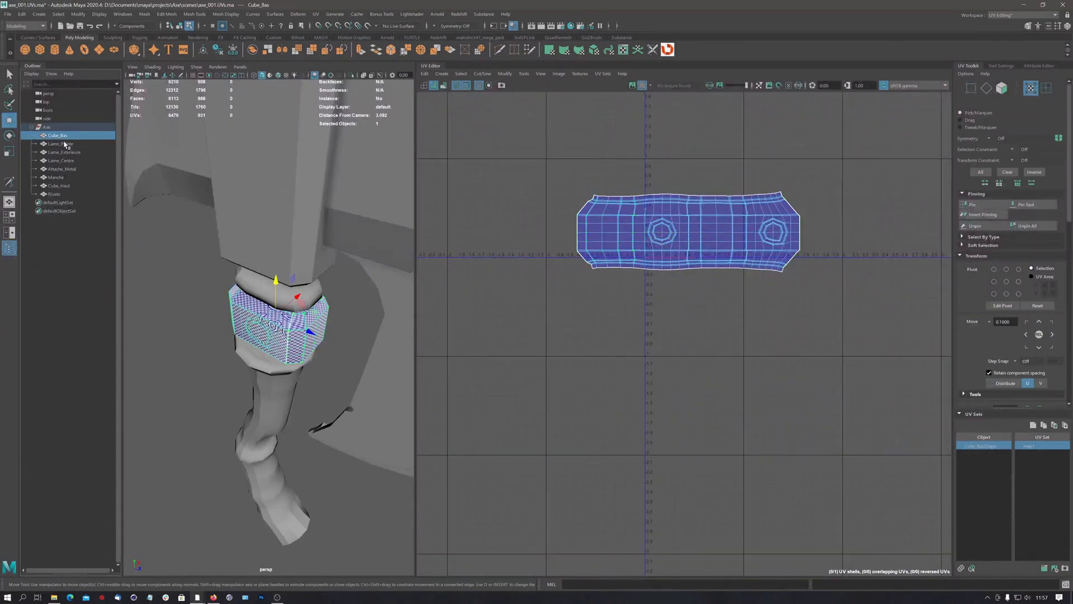
{"action": "left_click", "coordinate": [65, 144]}
{"action": "left_click", "coordinate": [62, 152]}
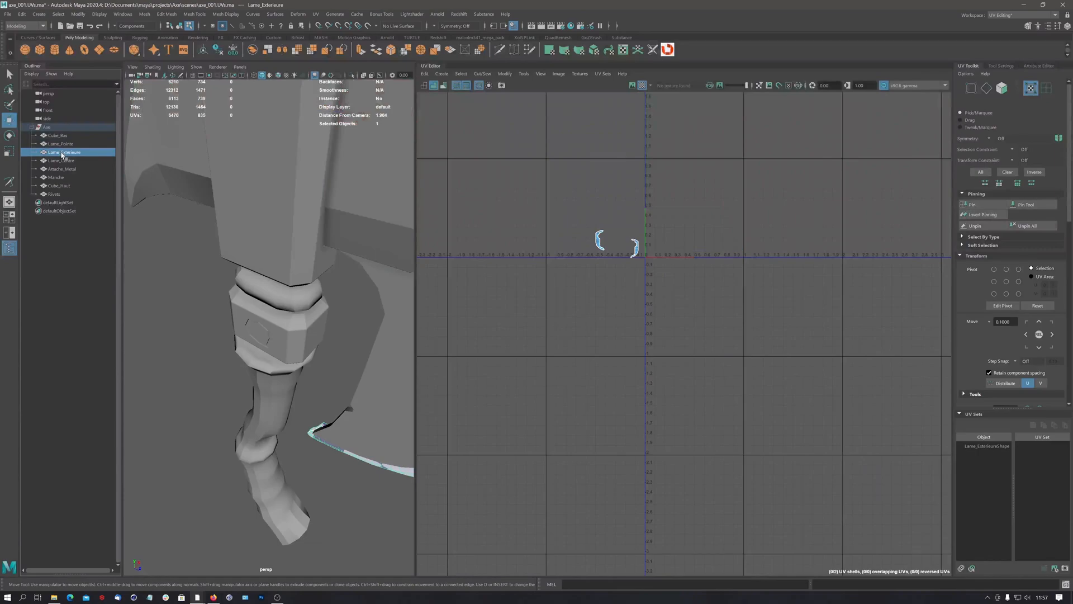
{"action": "left_click", "coordinate": [64, 161]}
{"action": "left_click", "coordinate": [62, 169]}
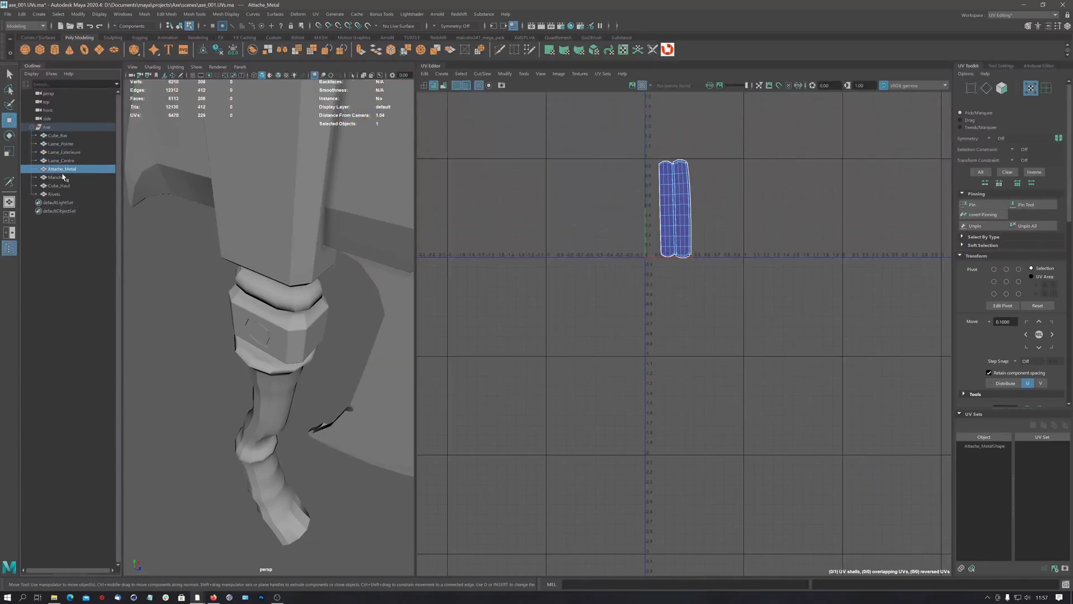
{"action": "left_click", "coordinate": [59, 177]}
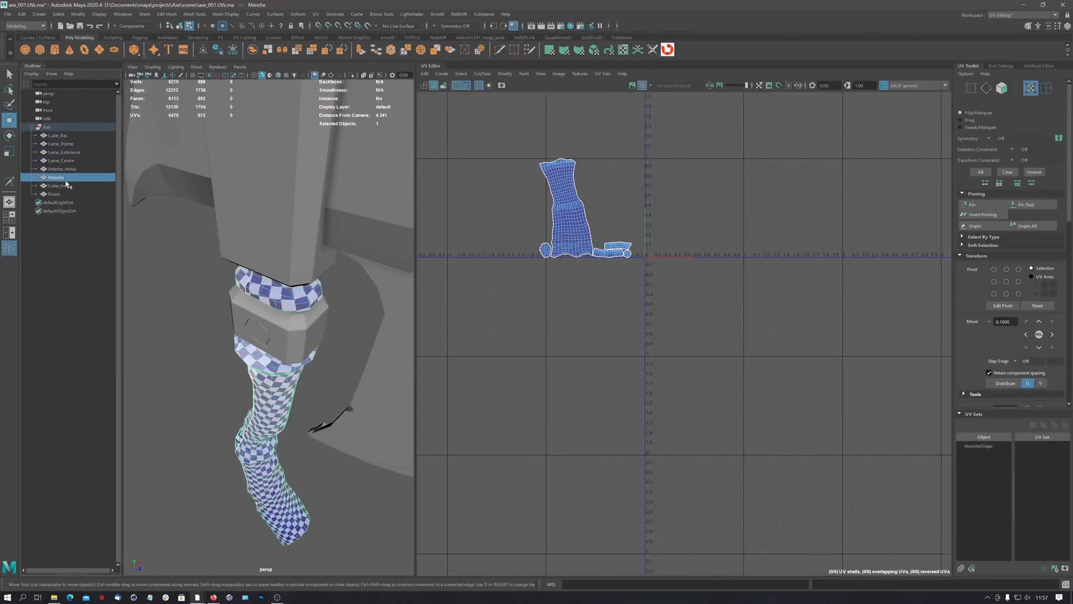
{"action": "left_click", "coordinate": [55, 194]}
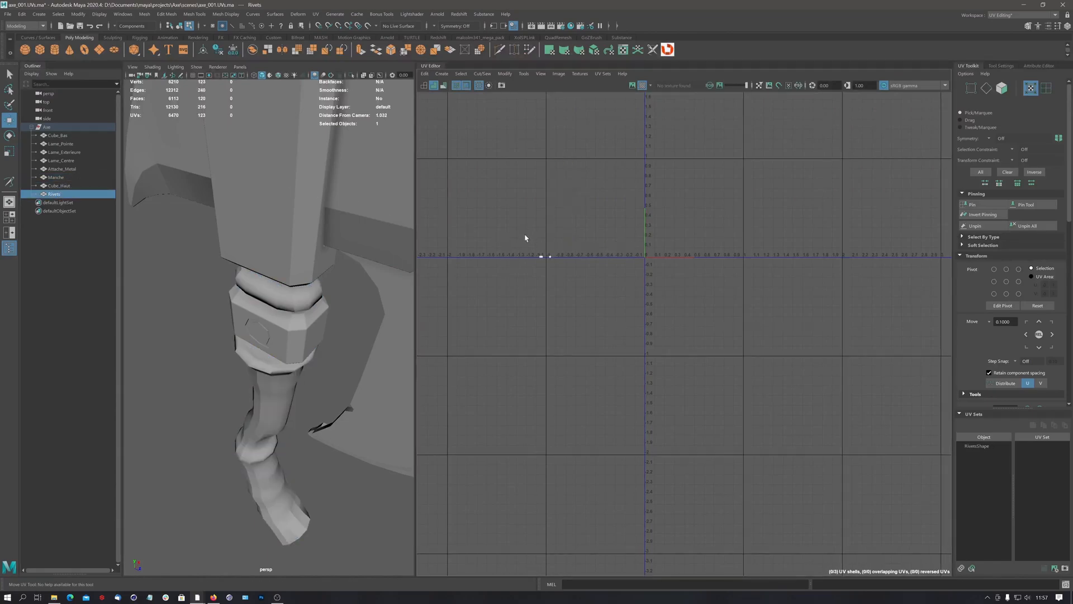
{"action": "middle_click_drag", "start_coordinate": [518, 237], "coordinate": [581, 230], "text": "alt"}
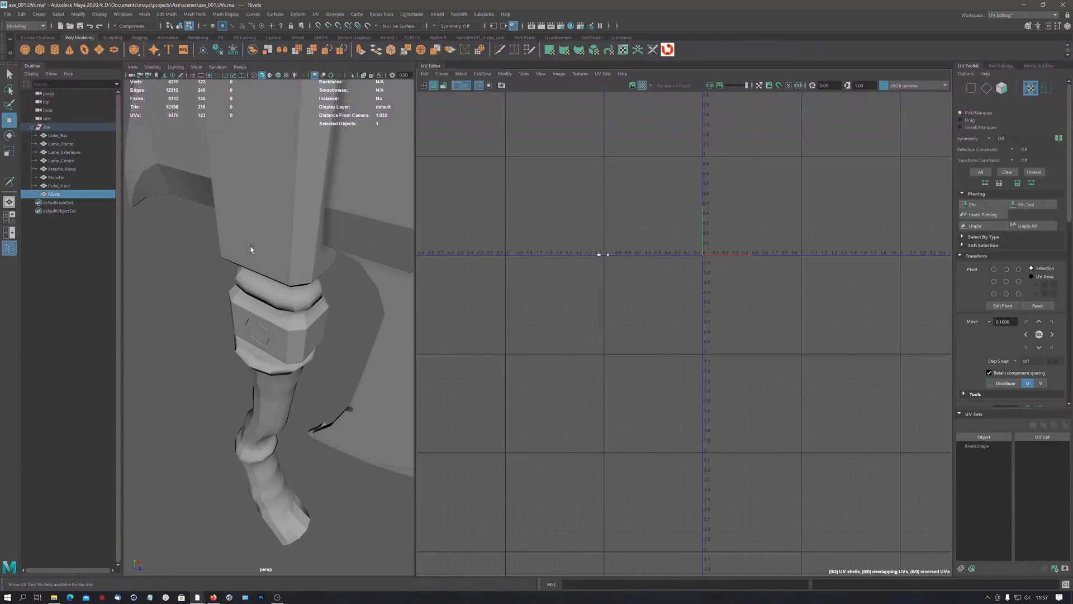
Select Cube_Bas, Lame_Exterieure, Attache_Metal, Manche, Cube_Haut and Rivets together to show their combined UVs.
{"action": "left_click", "coordinate": [57, 135]}
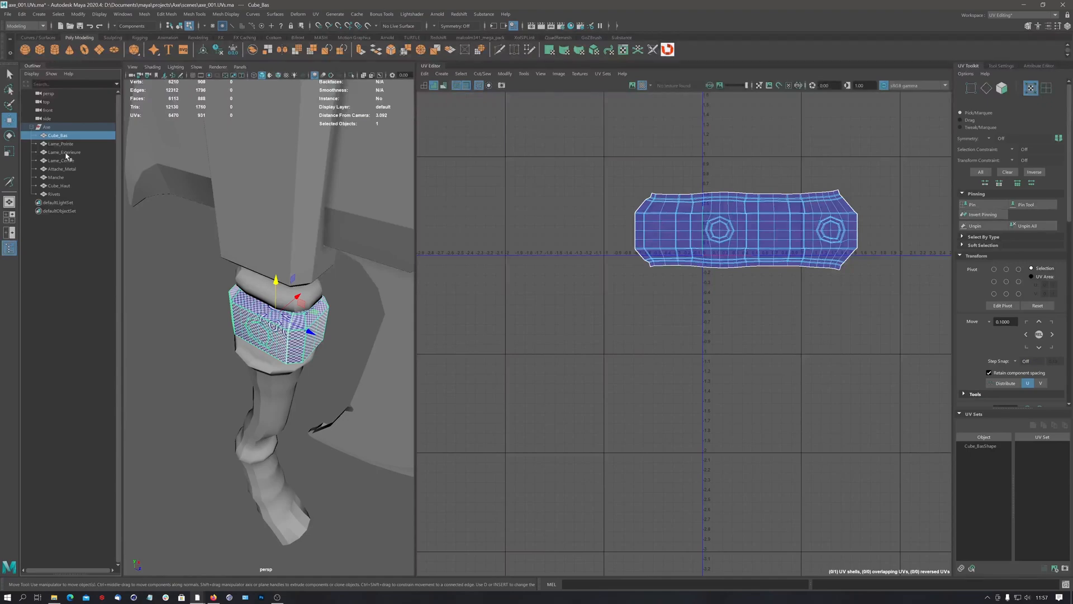
{"action": "left_click", "coordinate": [66, 153], "text": "ctrl"}
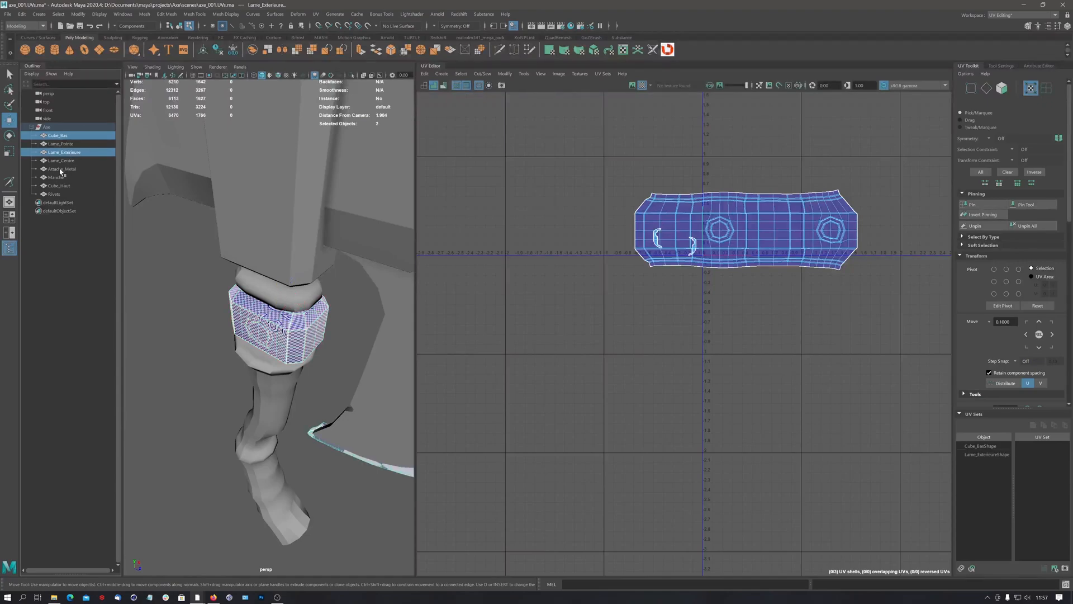
{"action": "left_click", "coordinate": [61, 170], "text": "ctrl"}
{"action": "left_click", "coordinate": [58, 178], "text": "ctrl"}
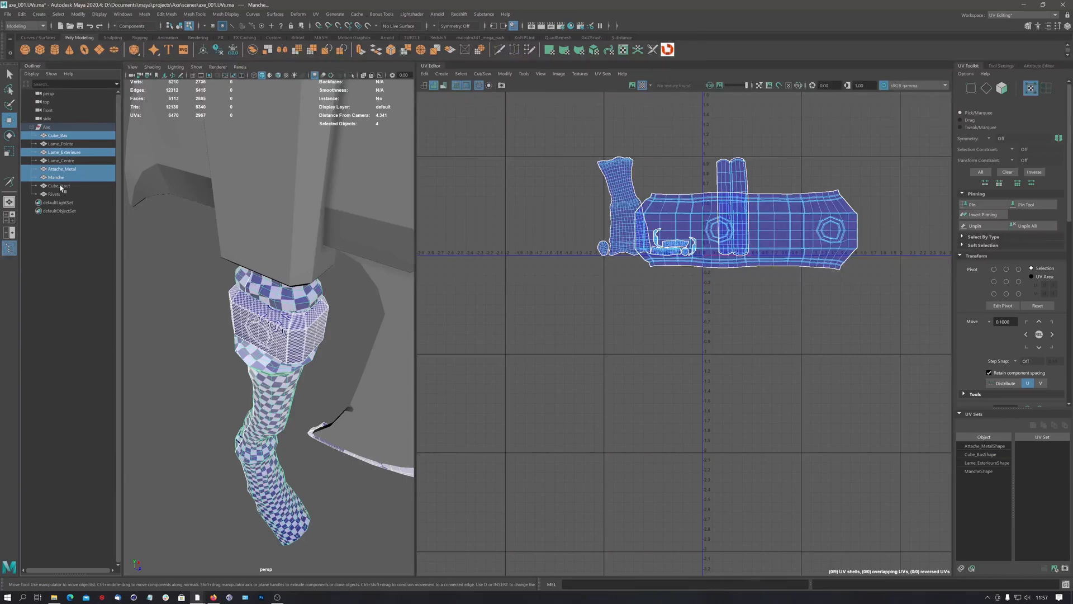
{"action": "left_click", "coordinate": [60, 186], "text": "ctrl"}
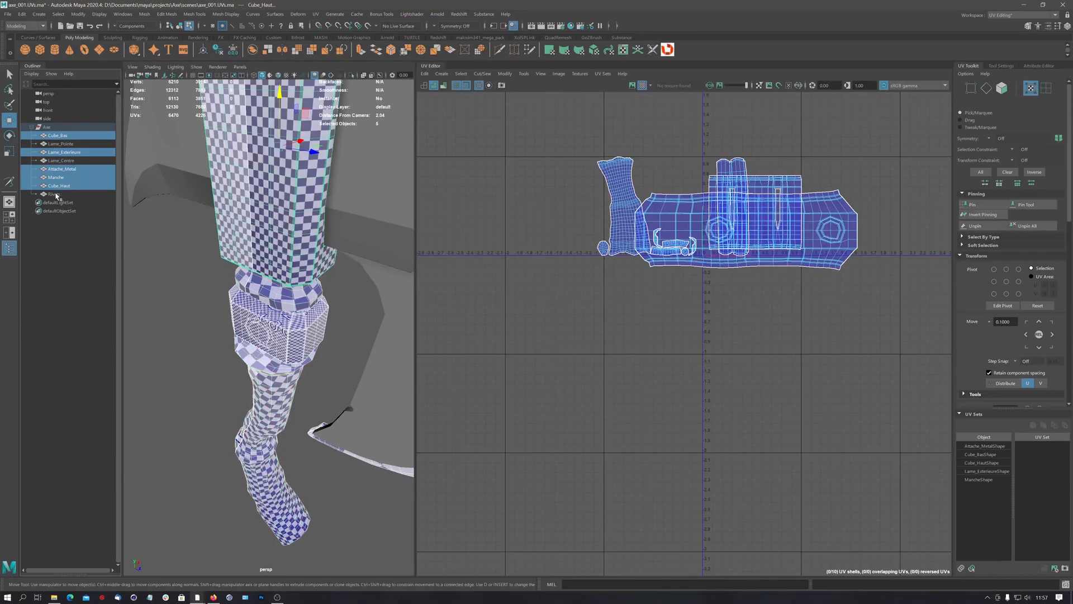
{"action": "left_click", "coordinate": [57, 195], "text": "ctrl"}
{"action": "scroll", "coordinate": [801, 252], "scroll_direction": "down", "scroll_amount": 3}
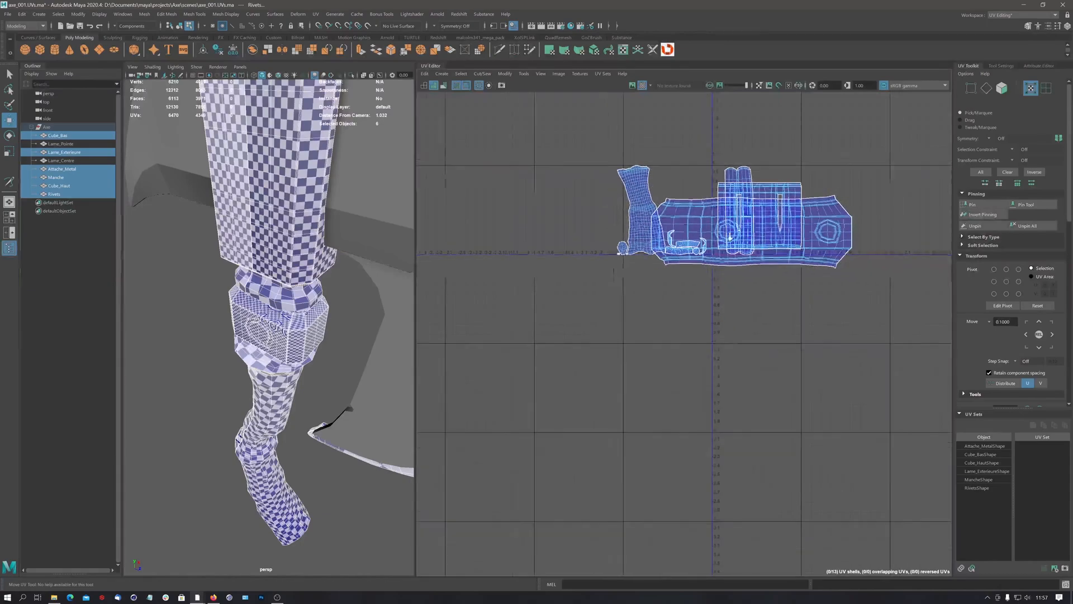
{"action": "middle_click_drag", "start_coordinate": [687, 263], "coordinate": [639, 301], "text": "alt"}
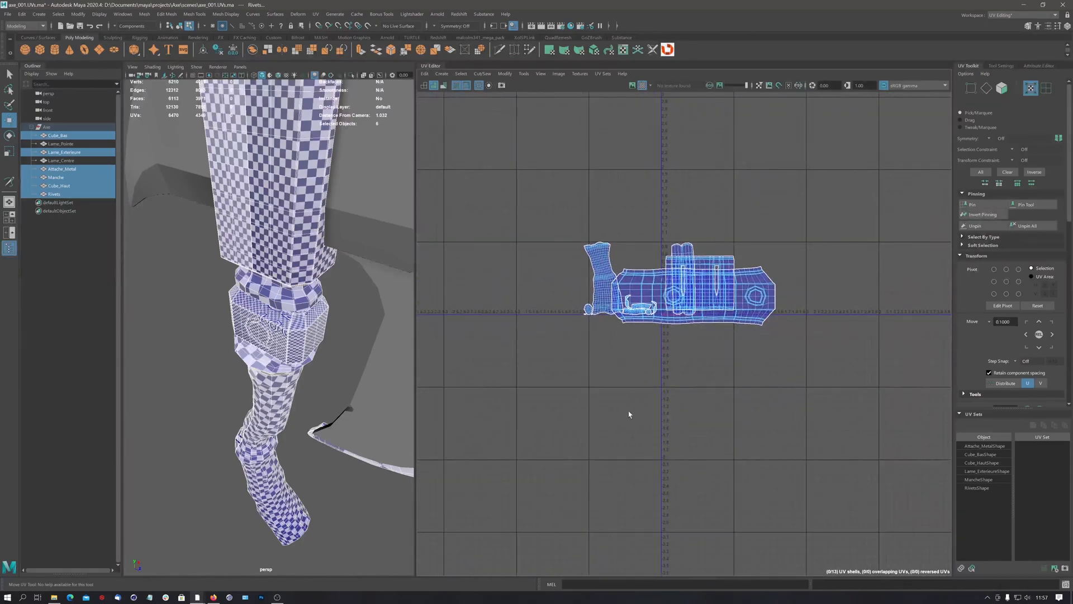
In UV shell selection mode, select all the shells and lay them out within the 0-1 UV tile.
{"action": "left_click", "coordinate": [1046, 88]}
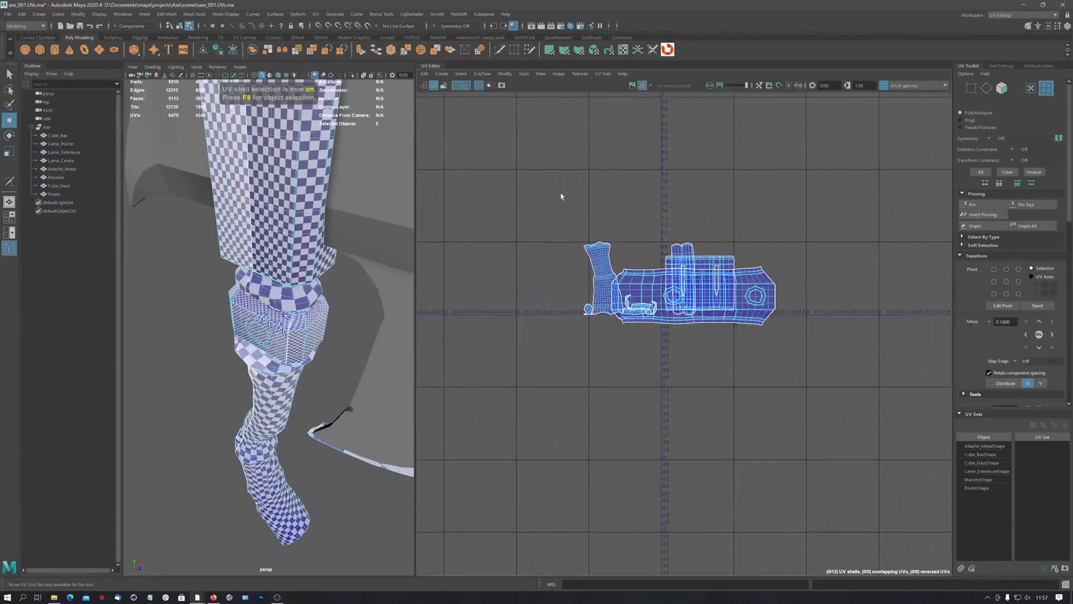
{"action": "left_click_drag", "start_coordinate": [547, 181], "coordinate": [827, 389]}
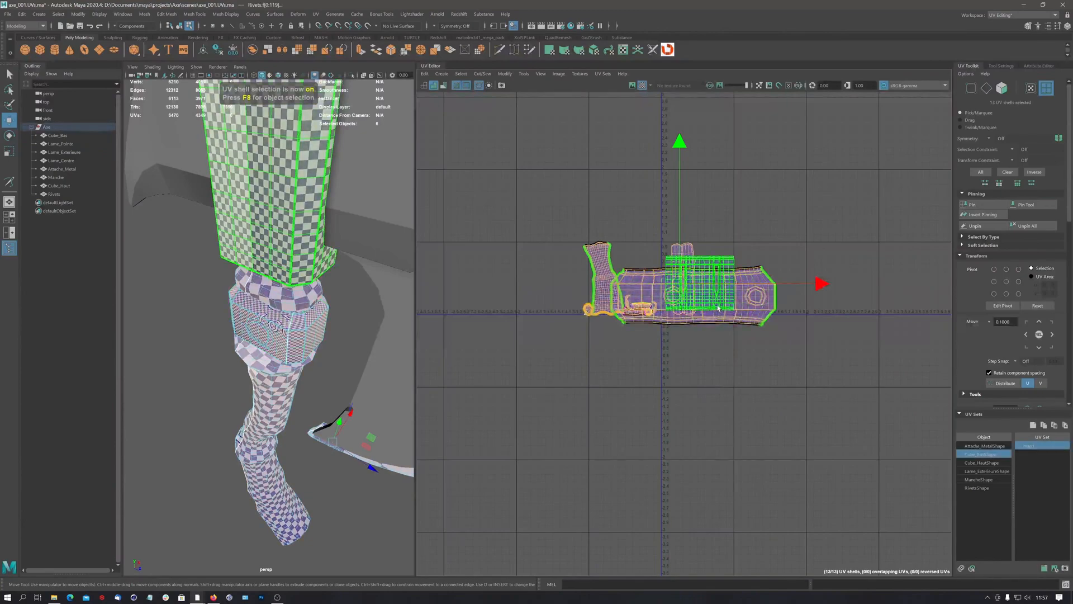
{"action": "right_click_drag", "start_coordinate": [718, 308], "coordinate": [651, 330], "text": "shift"}
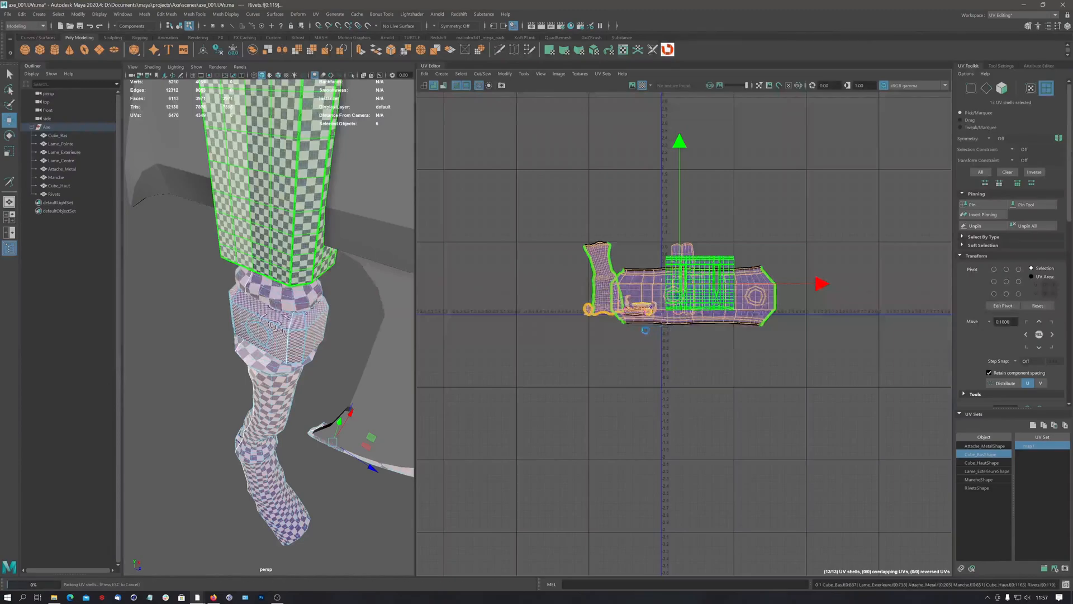
{"action": "scroll", "coordinate": [698, 302], "scroll_direction": "up", "scroll_amount": 6}
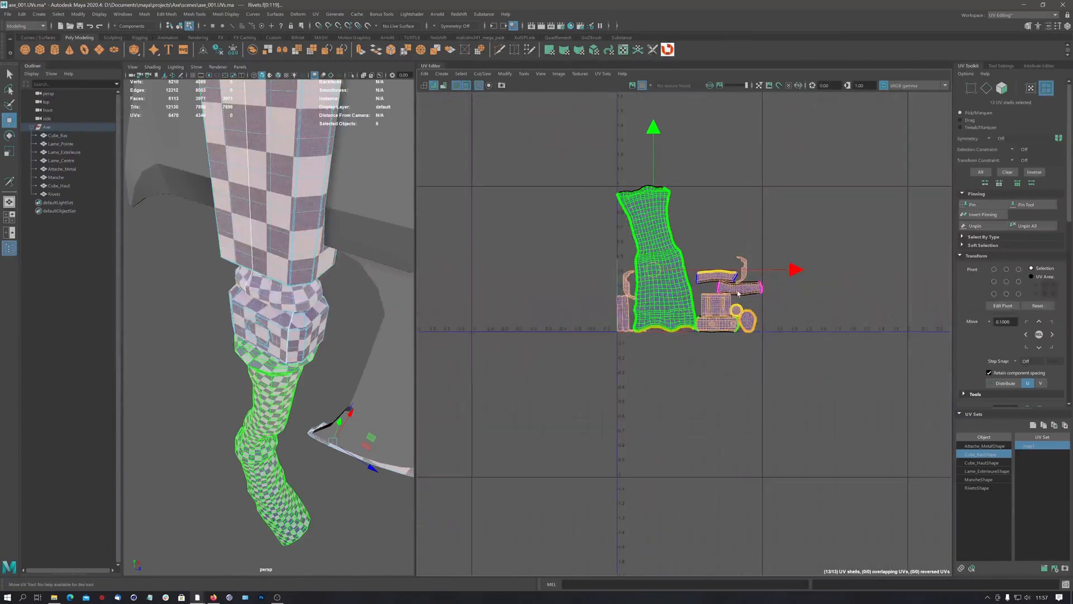
{"action": "middle_click_drag", "start_coordinate": [732, 327], "coordinate": [716, 317], "text": "alt"}
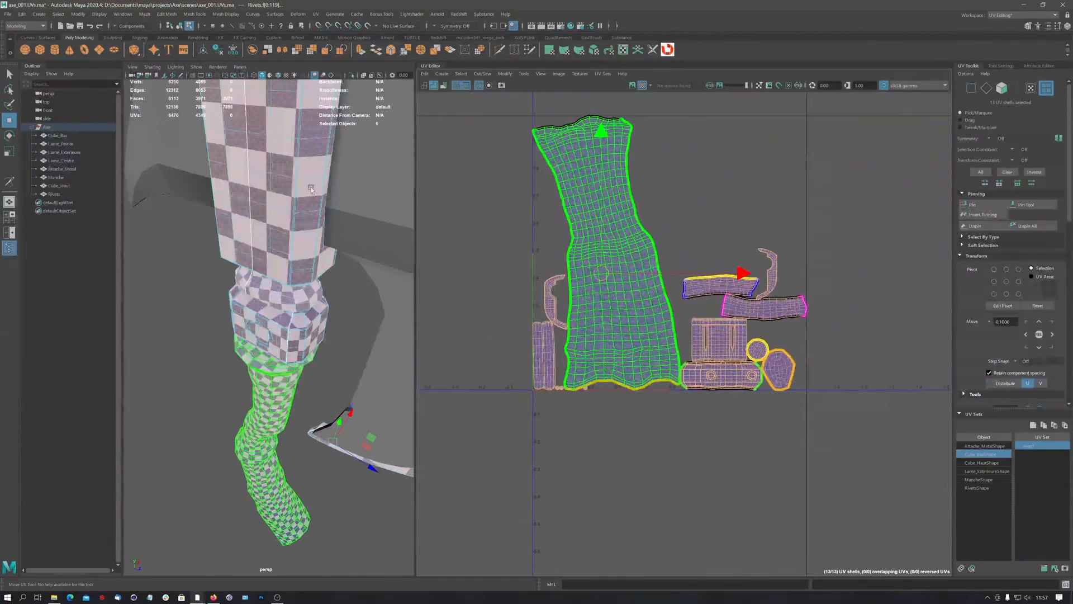
Select the Manche shell, set the texel density map size to 4096 and get the shell's texel density.
{"action": "left_click_drag", "start_coordinate": [311, 190], "coordinate": [267, 163], "text": "alt"}
{"action": "left_click_drag", "start_coordinate": [280, 241], "coordinate": [316, 202], "text": "alt"}
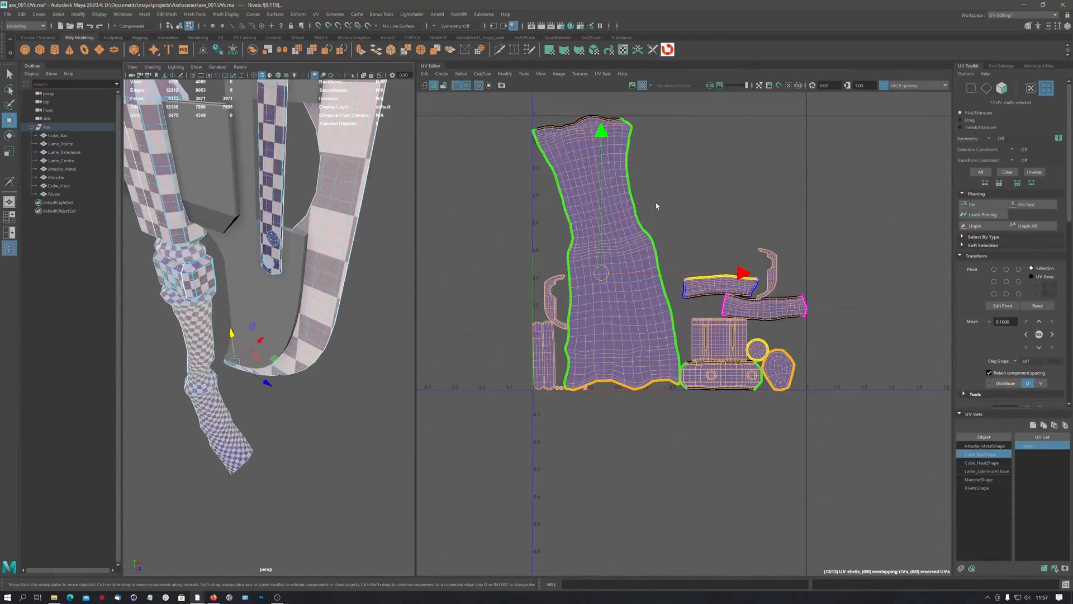
{"action": "left_click", "coordinate": [581, 293]}
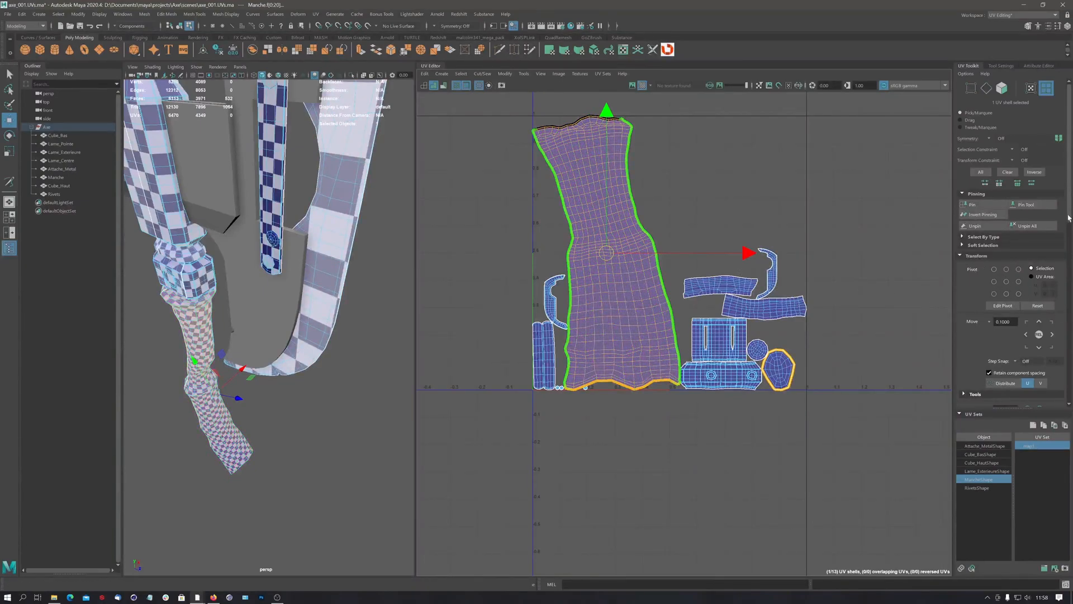
{"action": "left_click_drag", "start_coordinate": [1068, 218], "coordinate": [1067, 323]}
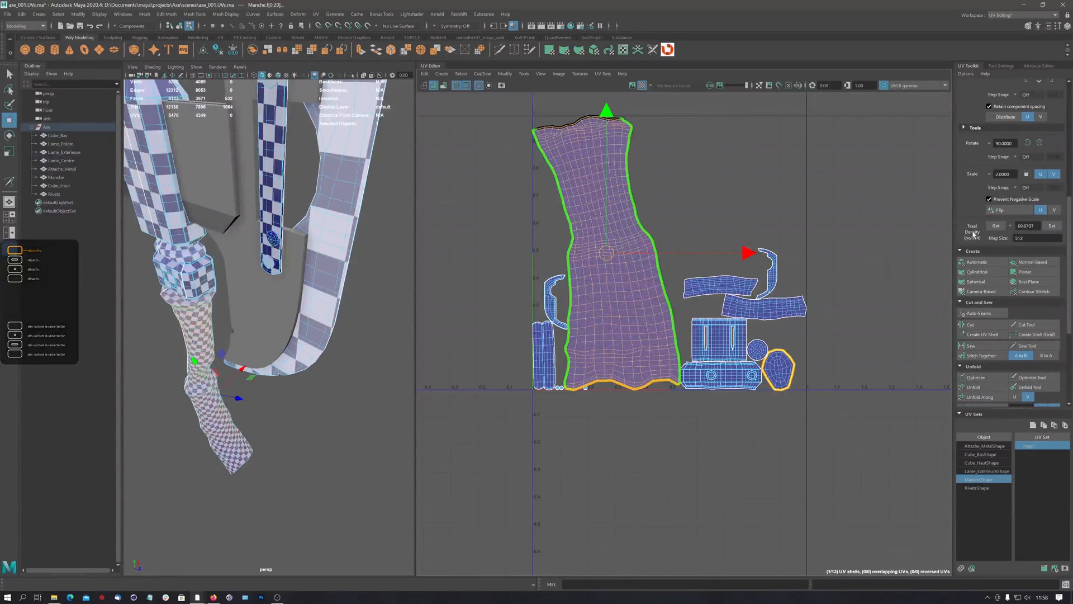
{"action": "left_click", "coordinate": [598, 263]}
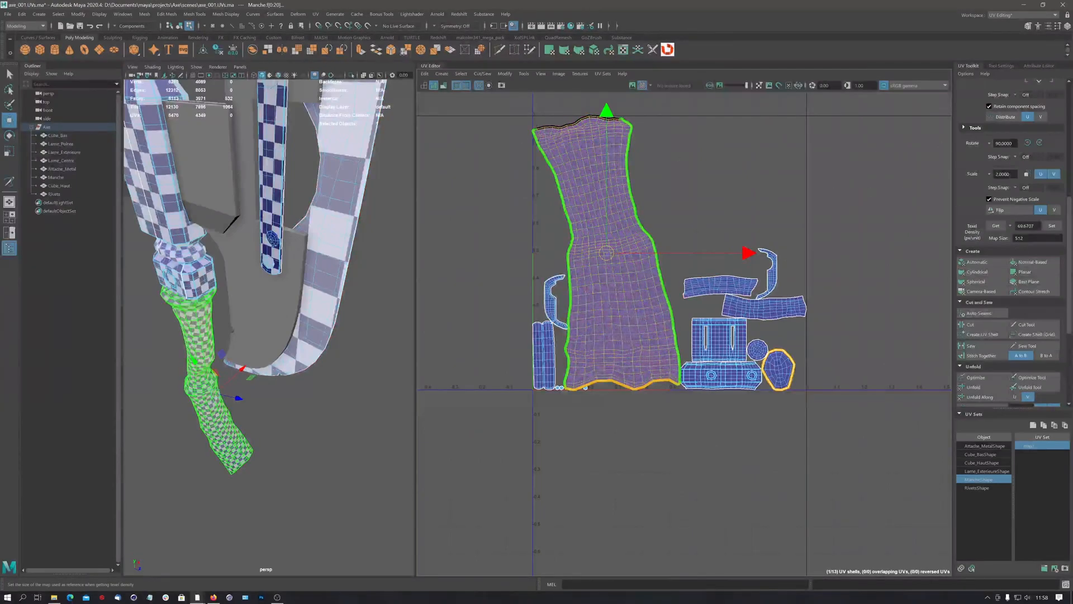
{"action": "left_click", "coordinate": [1018, 239]}
{"action": "type", "text": "2048"}
{"action": "left_click", "coordinate": [998, 225]}
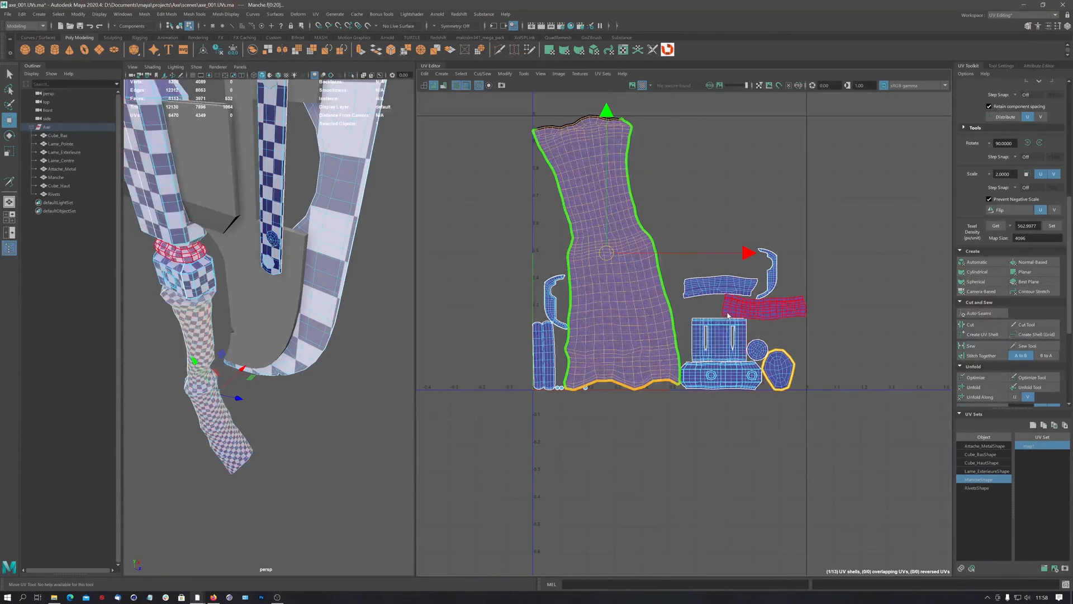
Select all the shells except Manche's and set them to the texel density retrieved from the Manche shell.
{"action": "right_click_drag", "start_coordinate": [646, 327], "coordinate": [446, 304], "text": "alt"}
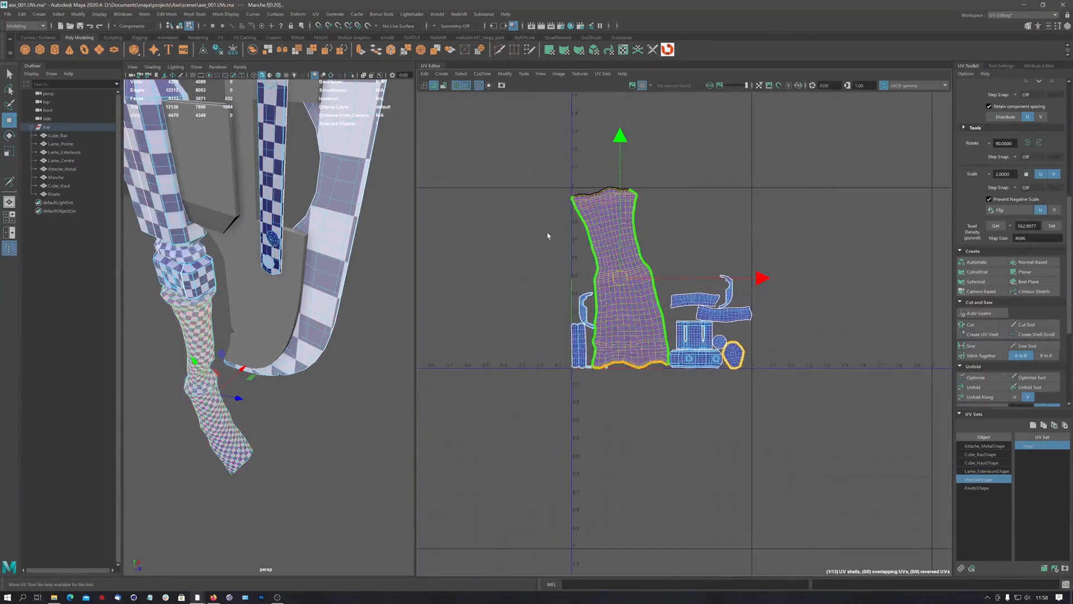
{"action": "left_click_drag", "start_coordinate": [513, 155], "coordinate": [778, 414]}
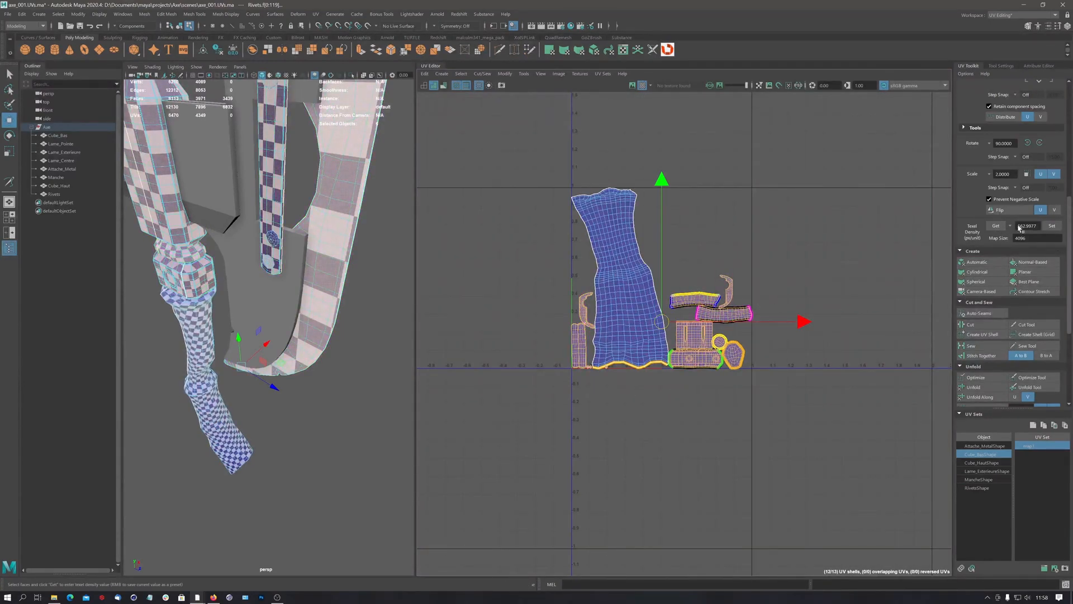
{"action": "left_click", "coordinate": [1052, 226]}
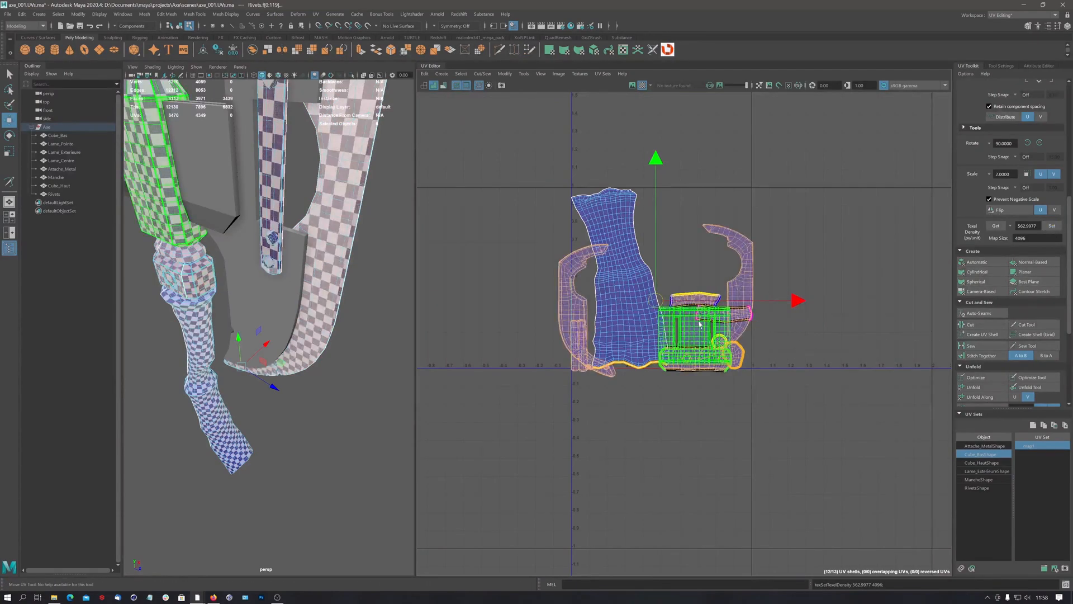
Try laying out all the UV shells with shell pre-scaling set to Preserve UV Ratios, and undo the layout.
{"action": "left_click_drag", "start_coordinate": [483, 150], "coordinate": [811, 430]}
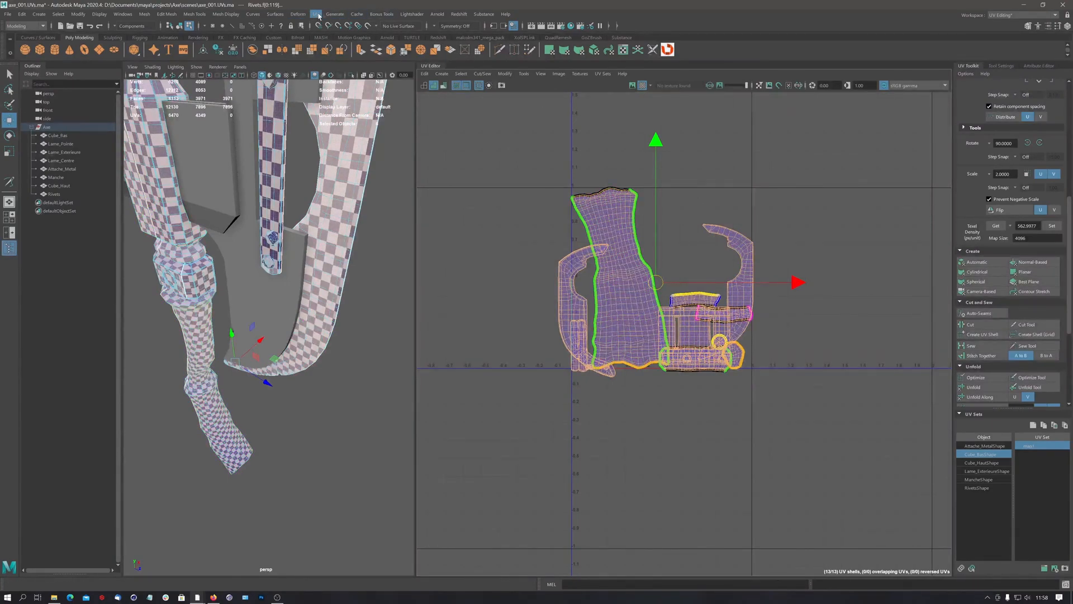
{"action": "left_click", "coordinate": [504, 74]}
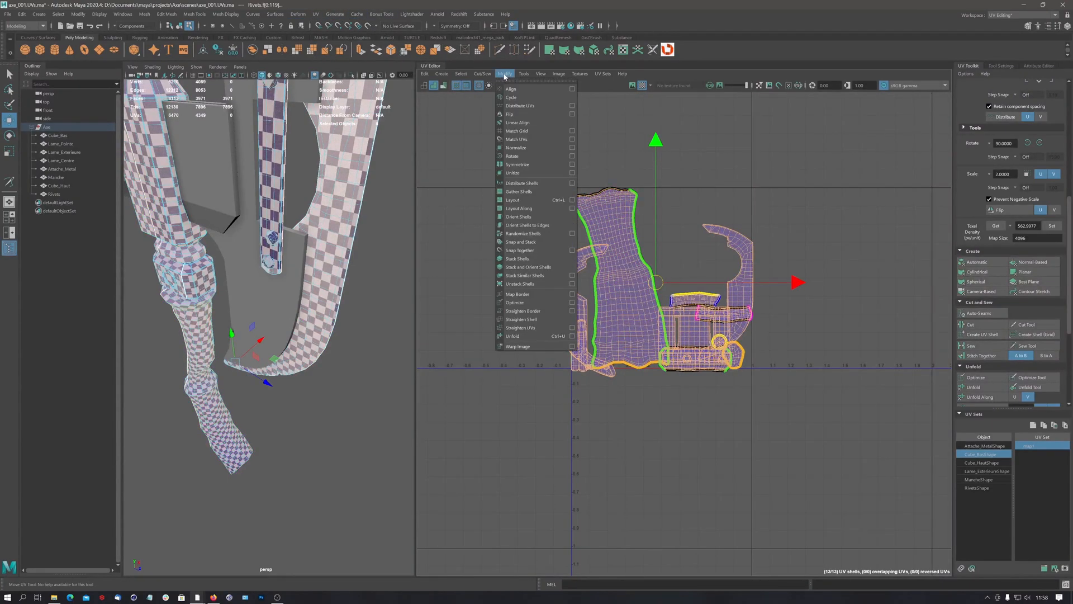
{"action": "left_click", "coordinate": [572, 199]}
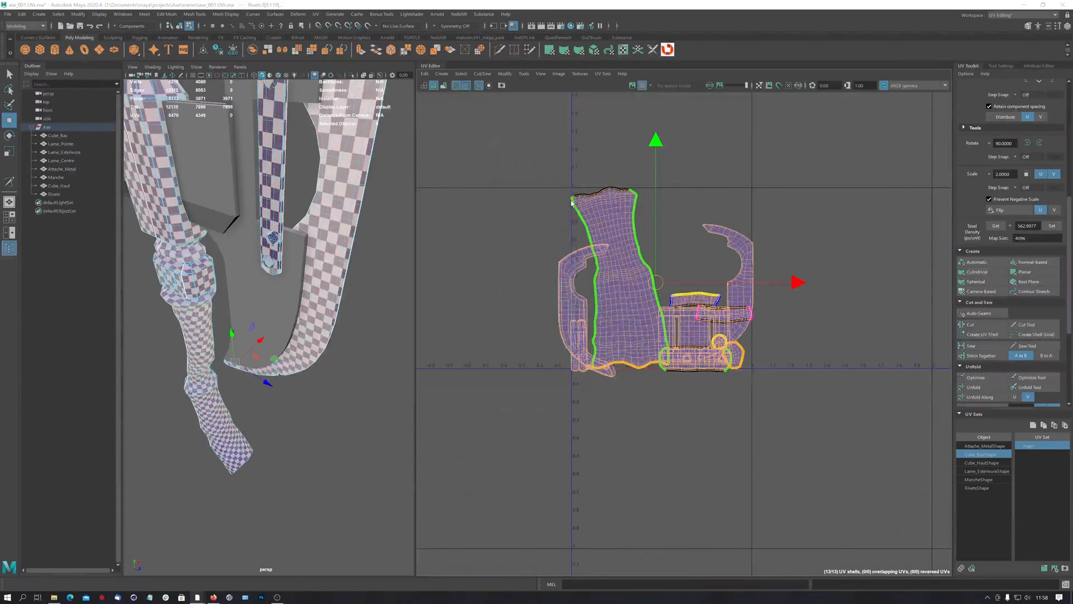
{"action": "left_click_drag", "start_coordinate": [475, 136], "coordinate": [367, 116]}
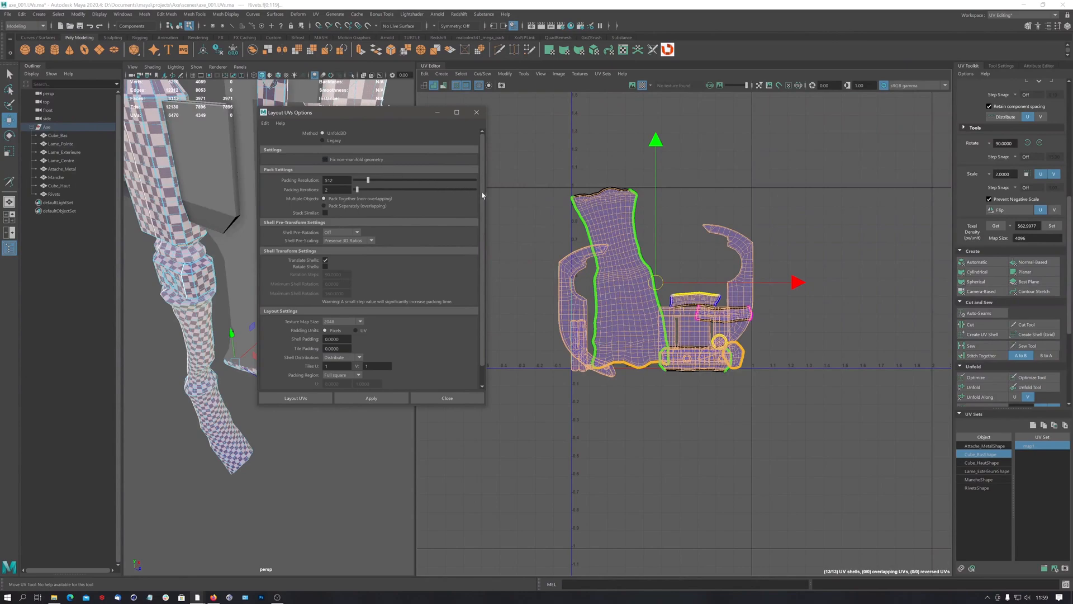
{"action": "scroll", "coordinate": [483, 199], "scroll_direction": "down", "scroll_amount": 2}
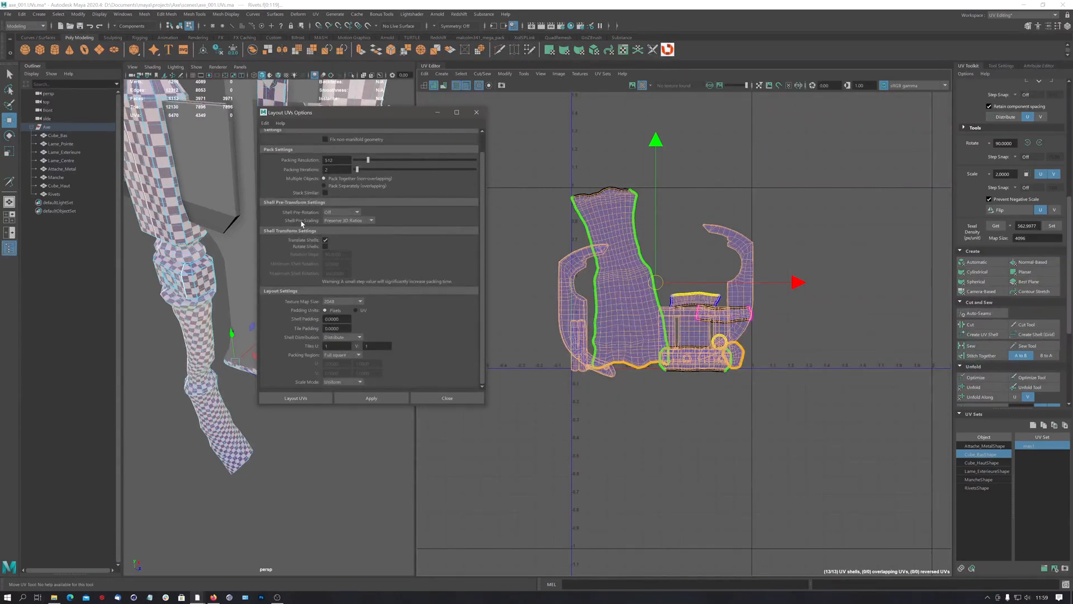
{"action": "left_click", "coordinate": [372, 222]}
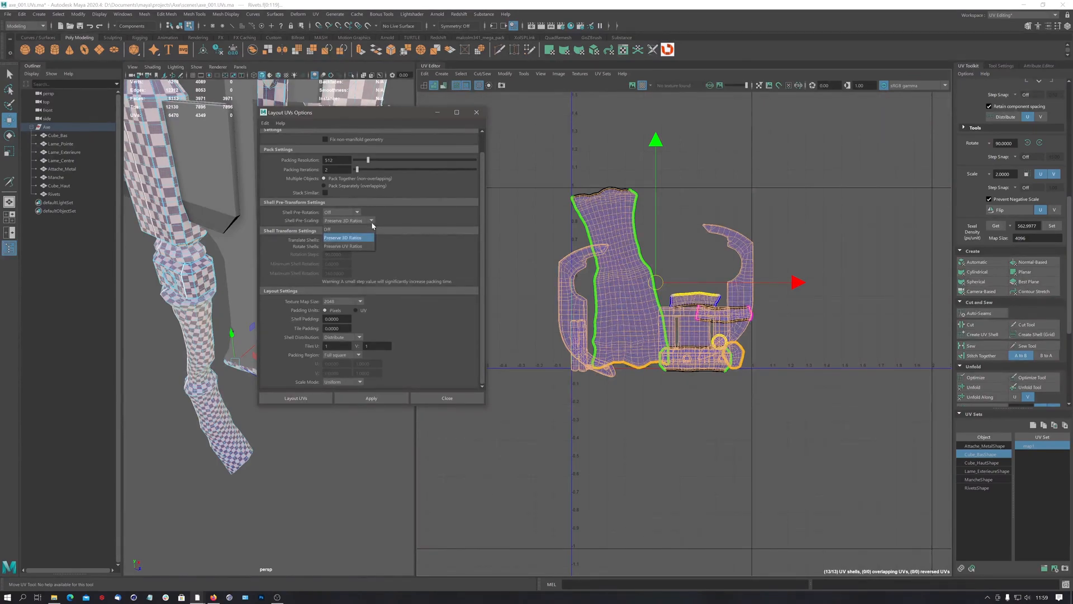
{"action": "left_click", "coordinate": [350, 247]}
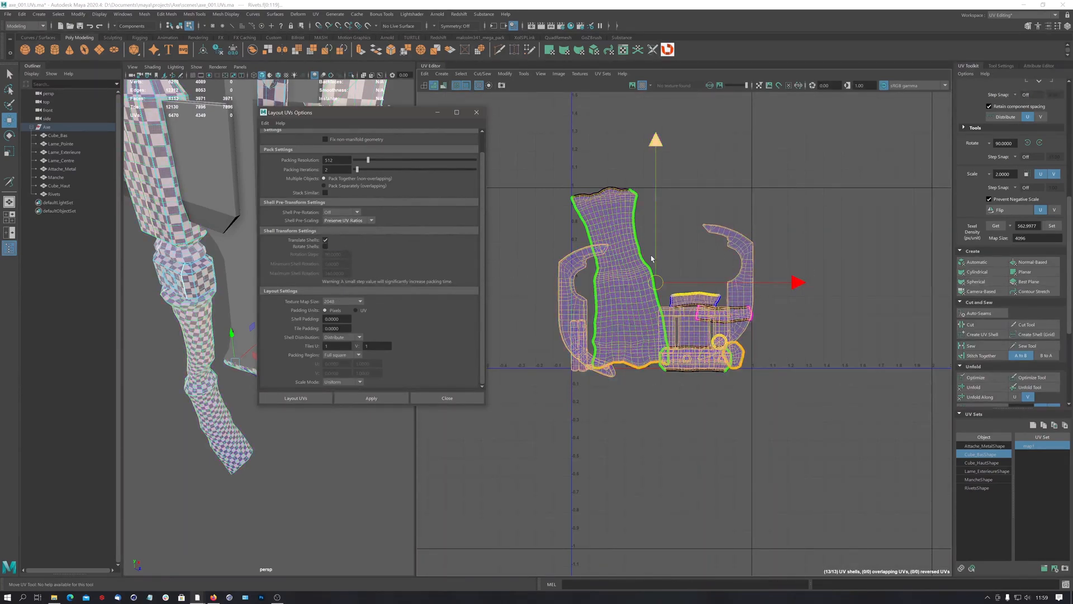
{"action": "left_click", "coordinate": [313, 398]}
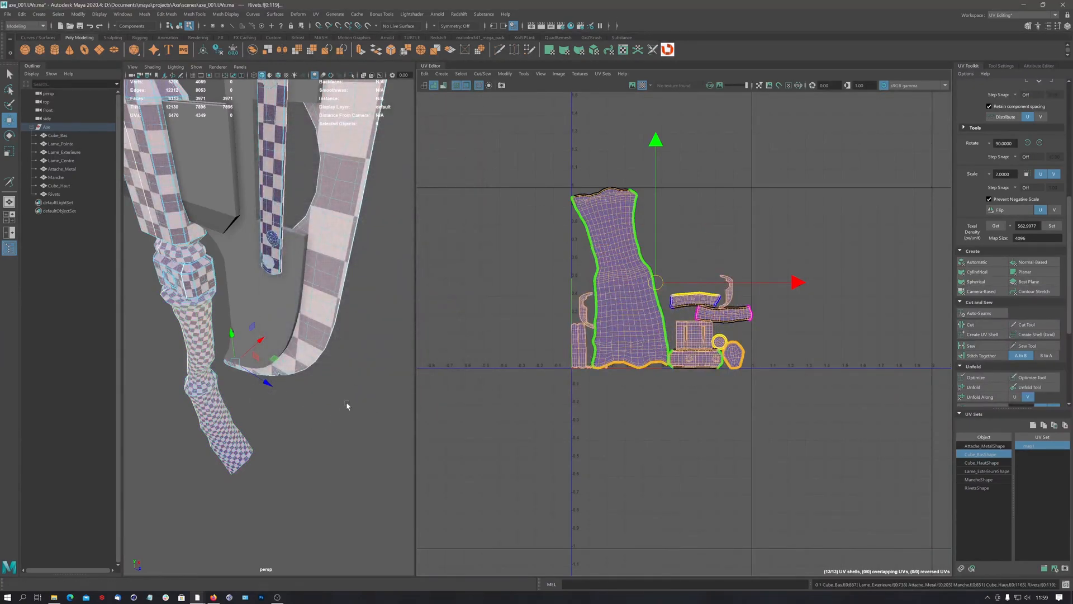
{"action": "key", "text": "ctrl+z"}
{"action": "key", "text": "ctrl+z"}
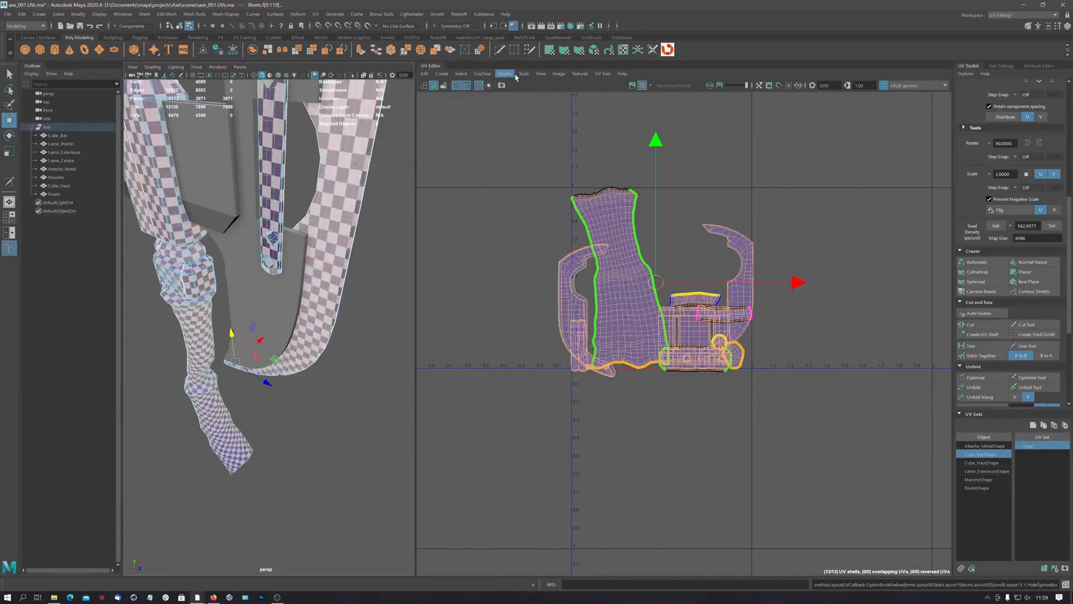
Undo the last UV layout and open the Layout UVs options for the axe's shells.
{"action": "key", "text": "ctrl+z"}
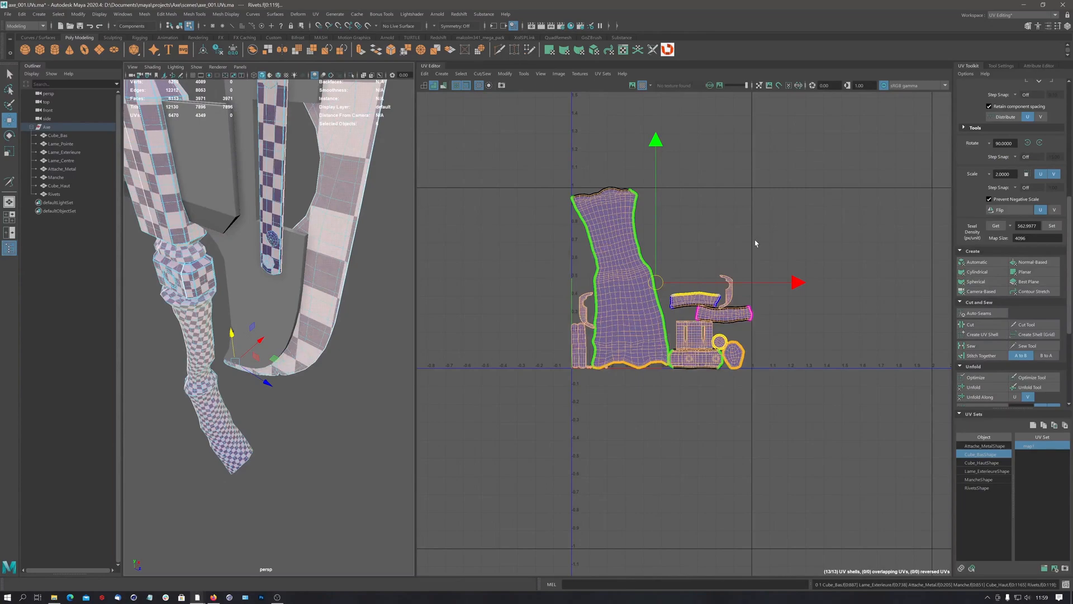
{"action": "key", "text": "ctrl+z"}
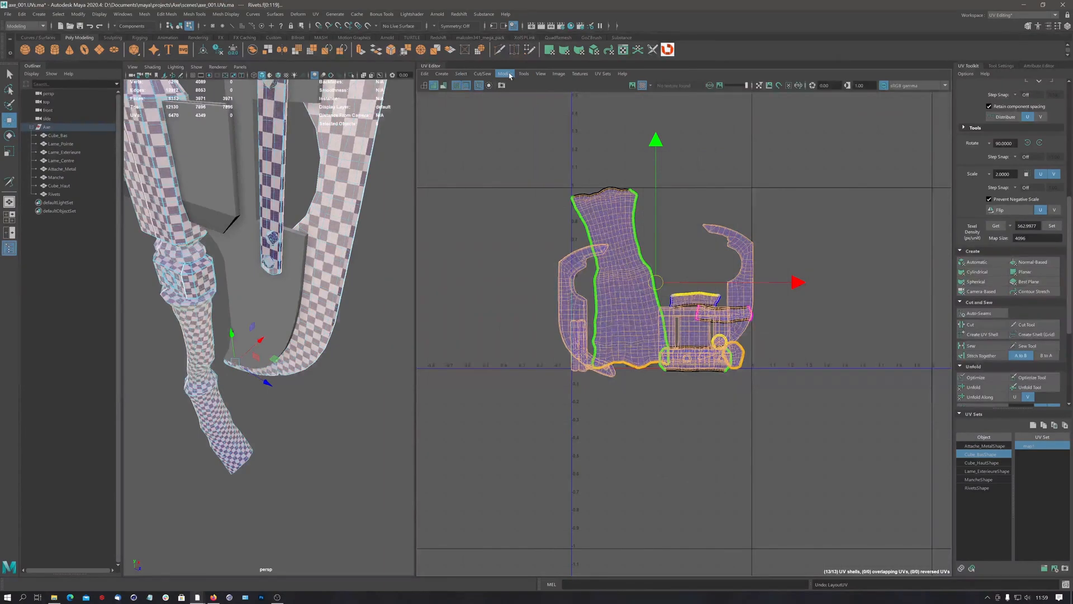
{"action": "left_click", "coordinate": [525, 74]}
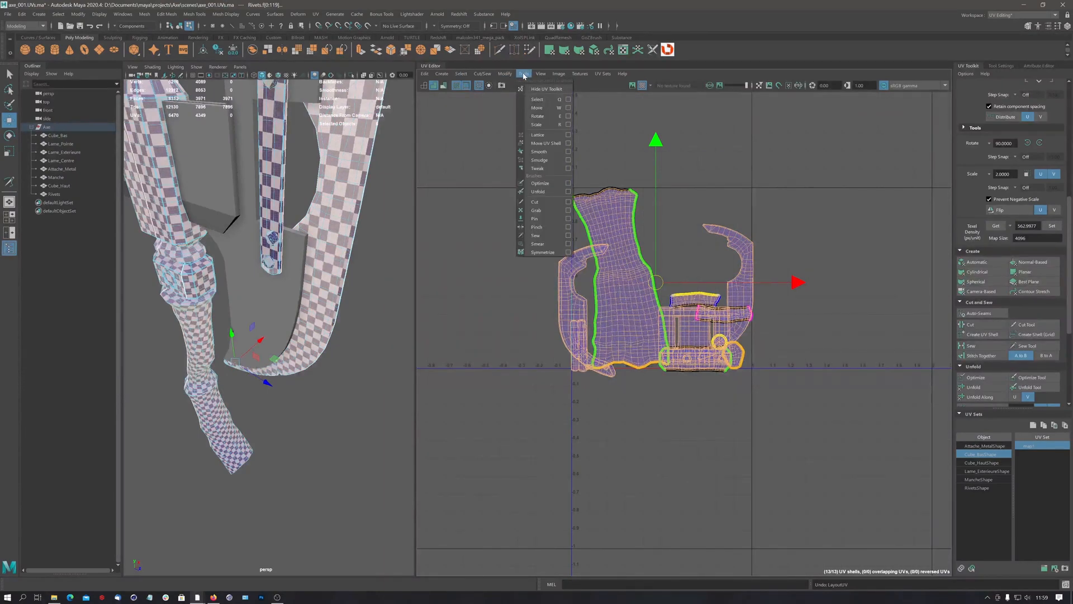
{"action": "mouse_move", "coordinate": [503, 76]}
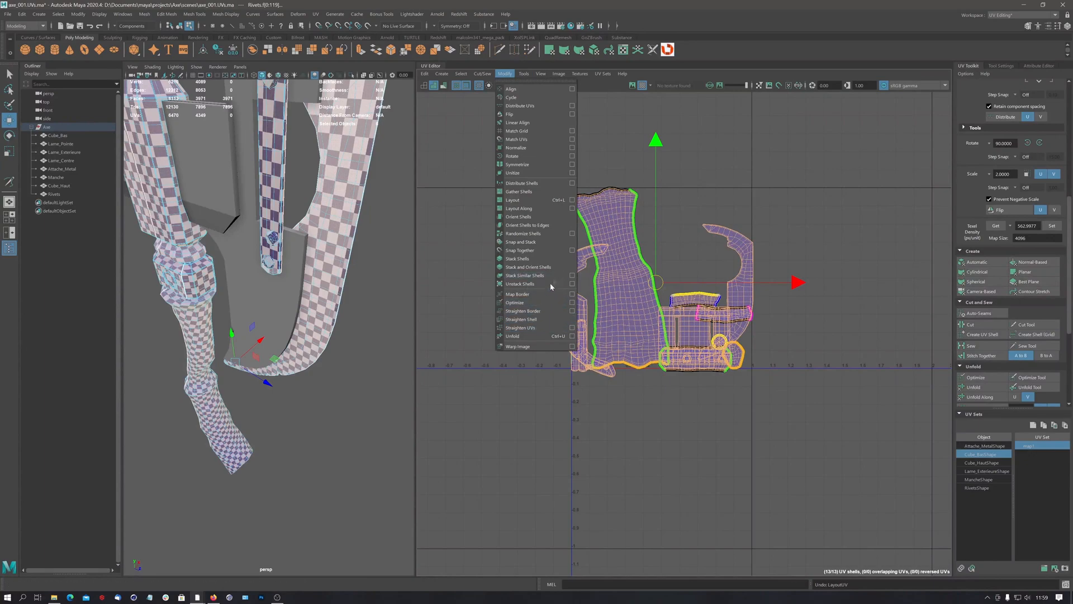
{"action": "left_click", "coordinate": [572, 200]}
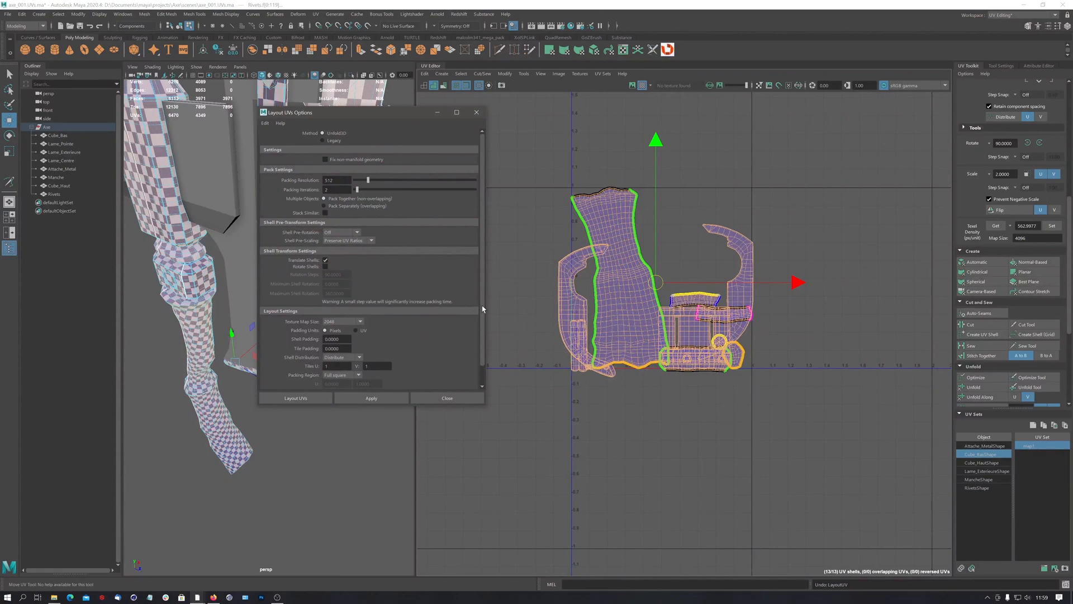
{"action": "scroll", "coordinate": [475, 336], "scroll_direction": "down", "scroll_amount": 1}
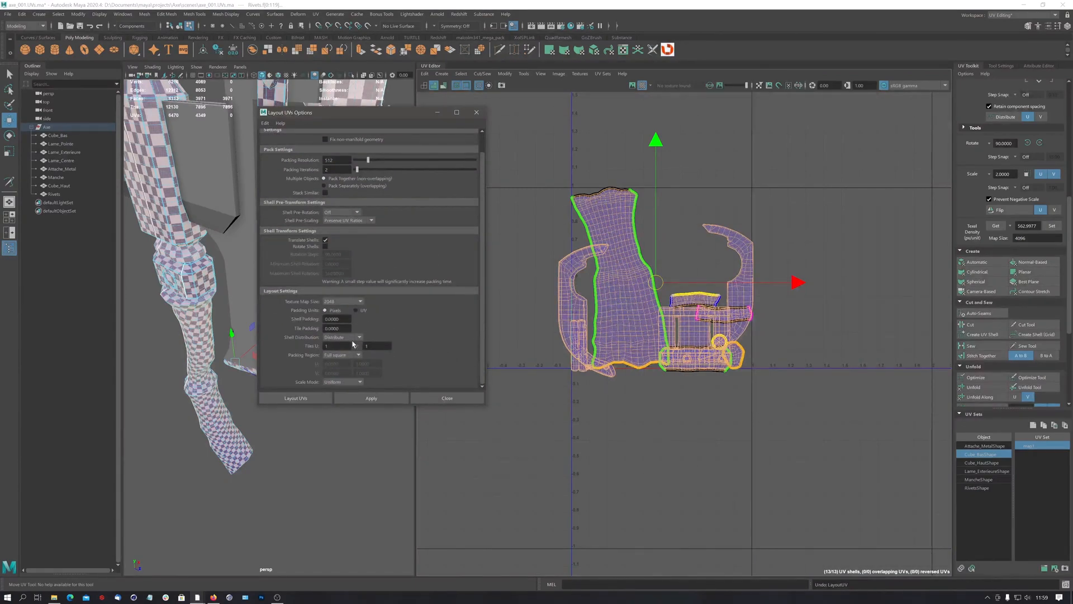
{"action": "left_click", "coordinate": [345, 384]}
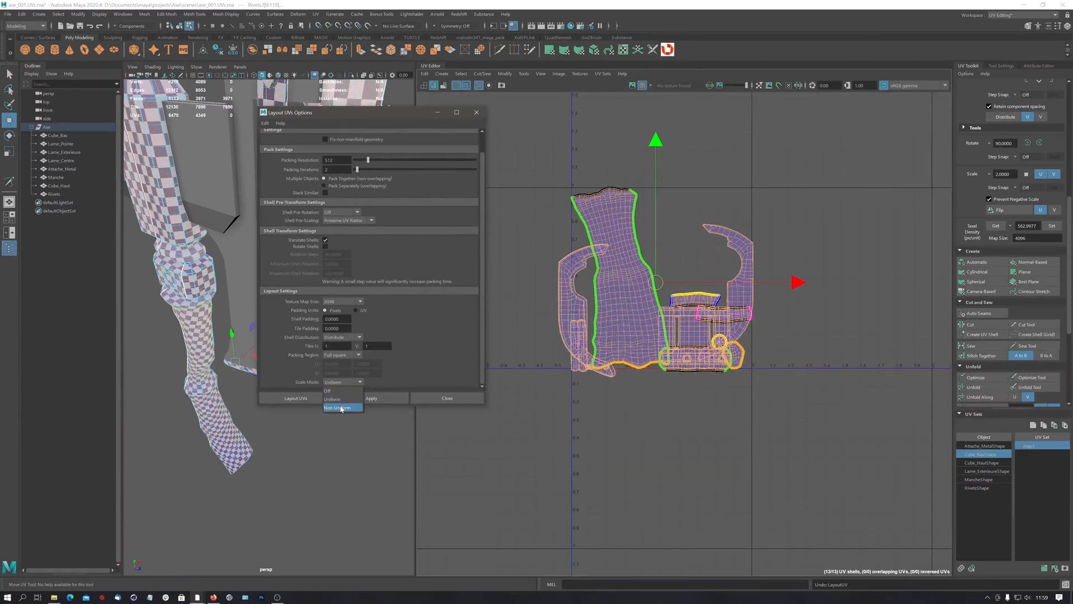
{"action": "left_click", "coordinate": [468, 327]}
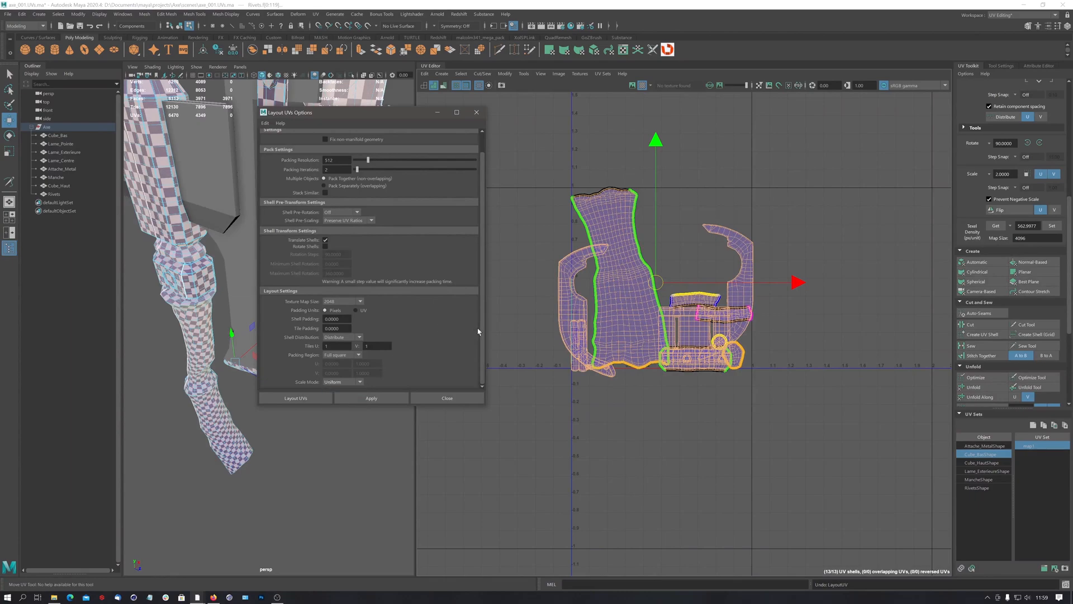
{"action": "scroll", "coordinate": [484, 327], "scroll_direction": "up", "scroll_amount": 1}
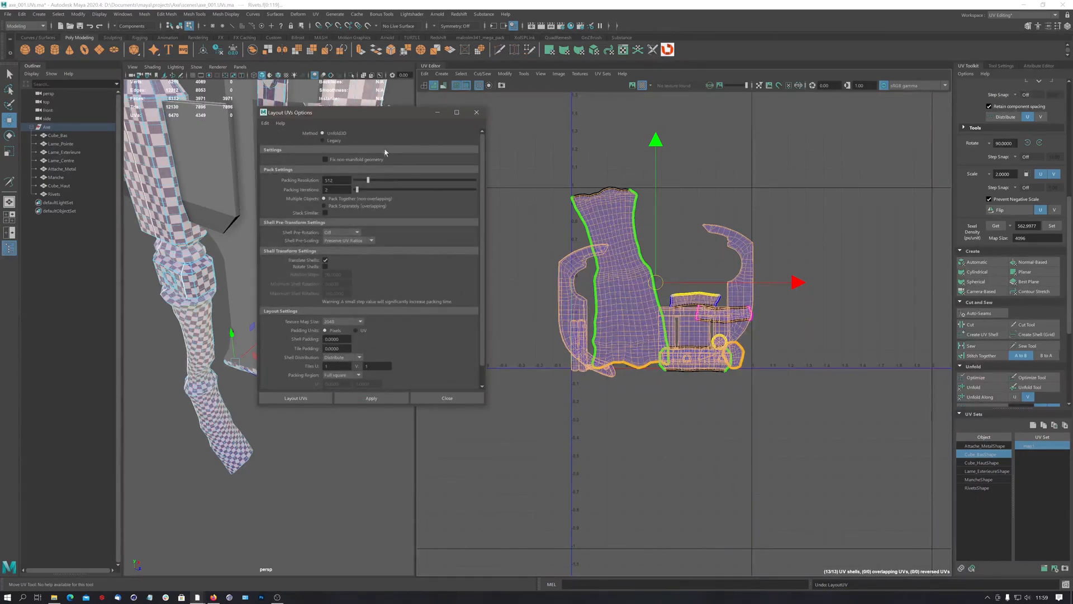
Lay out the axe's UV shells with the Legacy method and the 2048 Map spacing preset.
{"action": "left_click", "coordinate": [333, 141]}
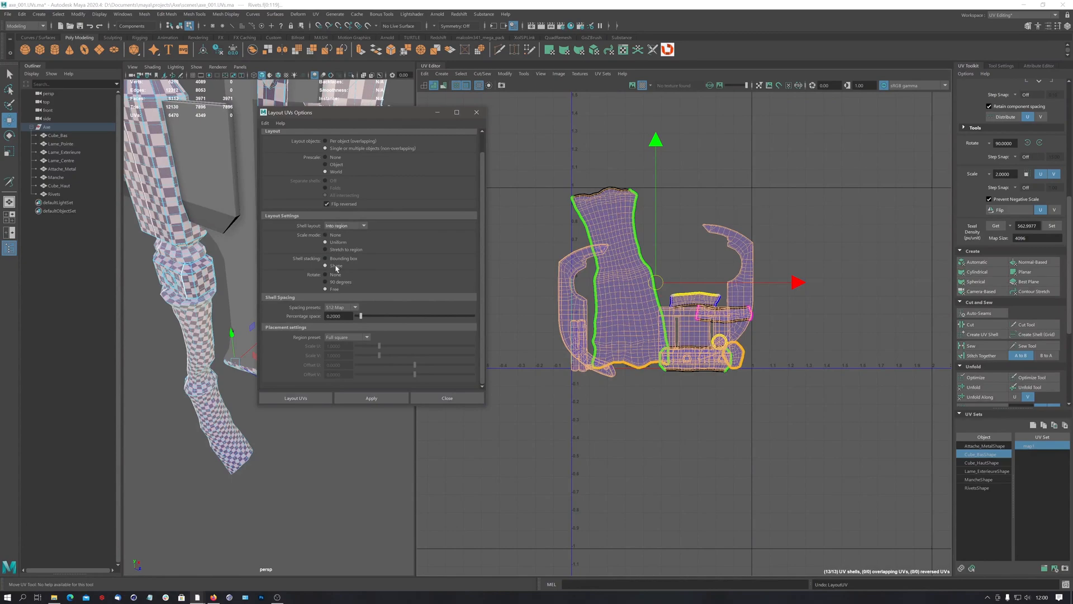
{"action": "left_click", "coordinate": [342, 307]}
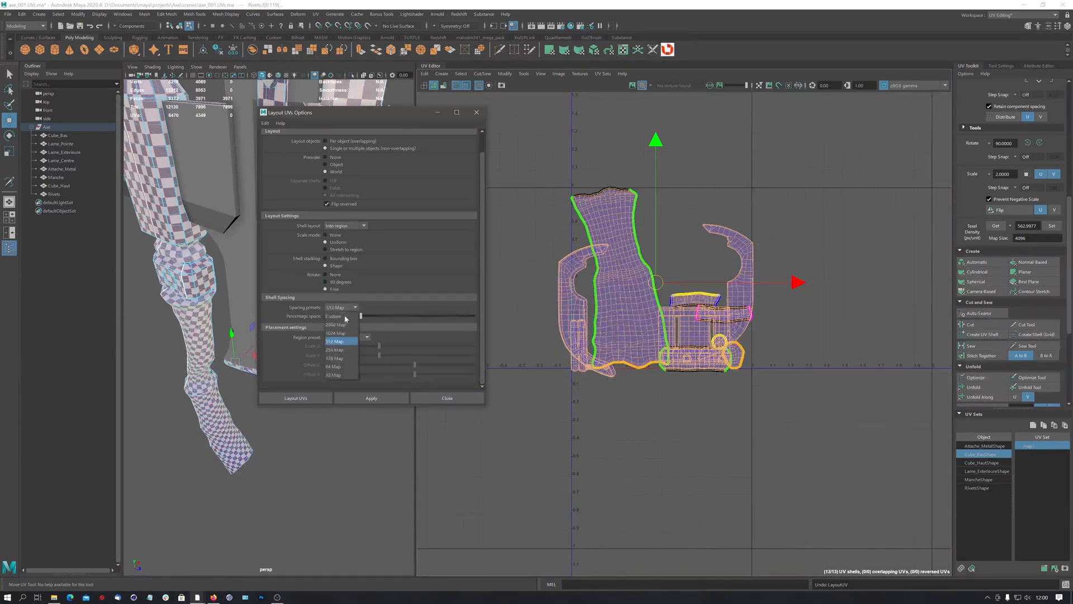
{"action": "left_click", "coordinate": [342, 326]}
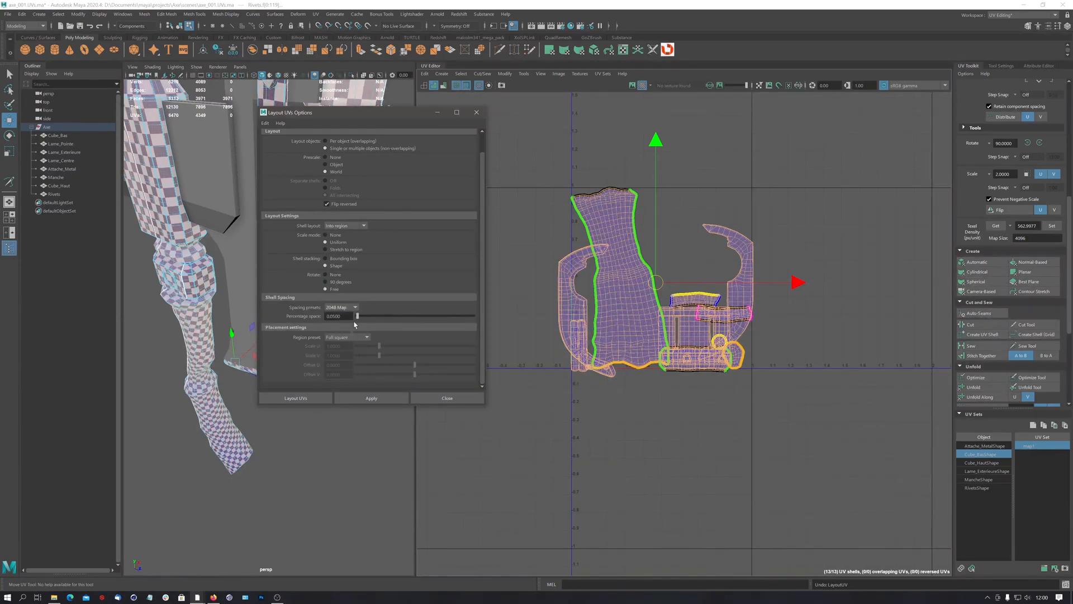
{"action": "left_click", "coordinate": [319, 398]}
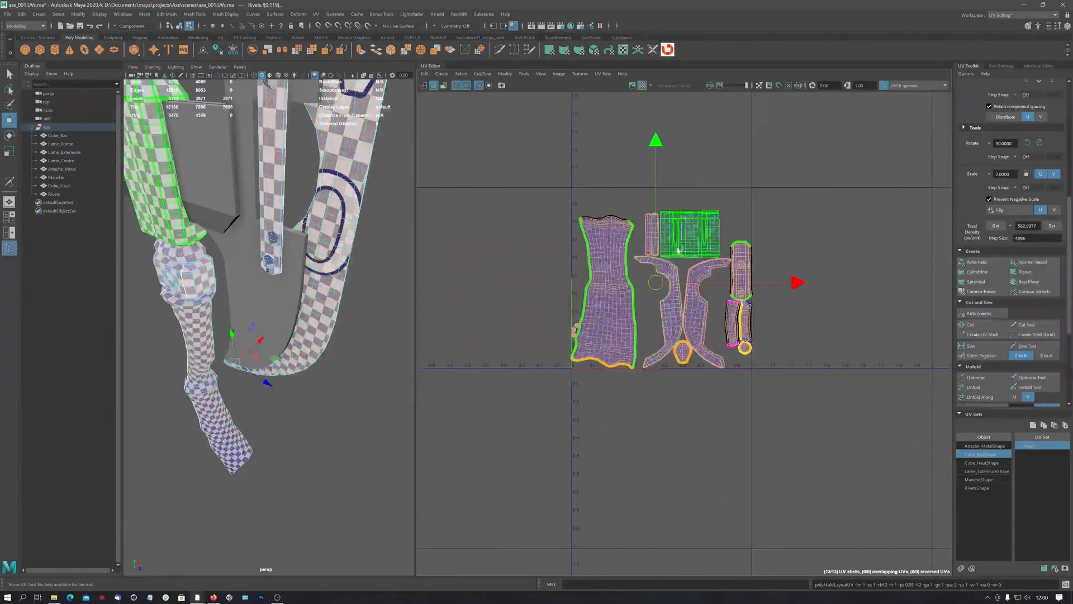
Repeat the same UV layout on the axe's shells to pack them again.
{"action": "scroll", "coordinate": [678, 249], "scroll_direction": "up", "scroll_amount": 3}
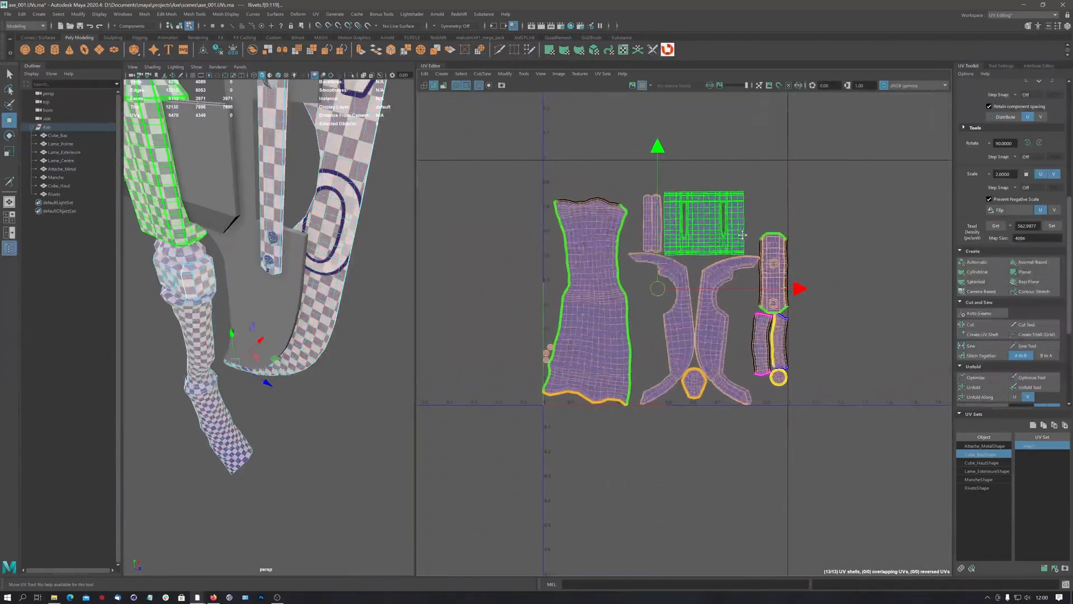
{"action": "middle_click_drag", "start_coordinate": [743, 235], "coordinate": [693, 241], "text": "alt"}
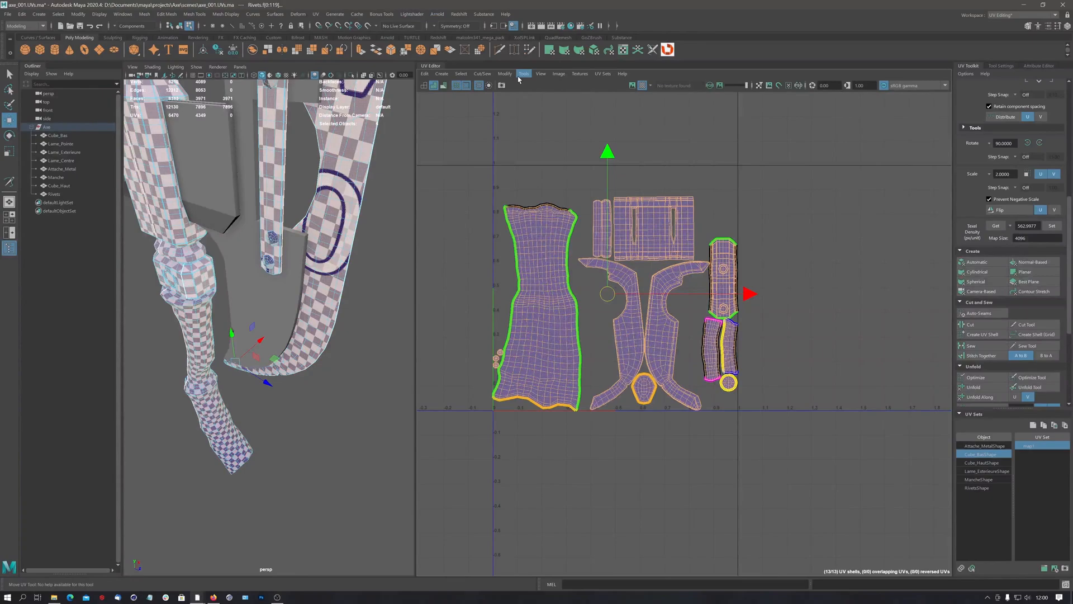
{"action": "key", "text": "g"}
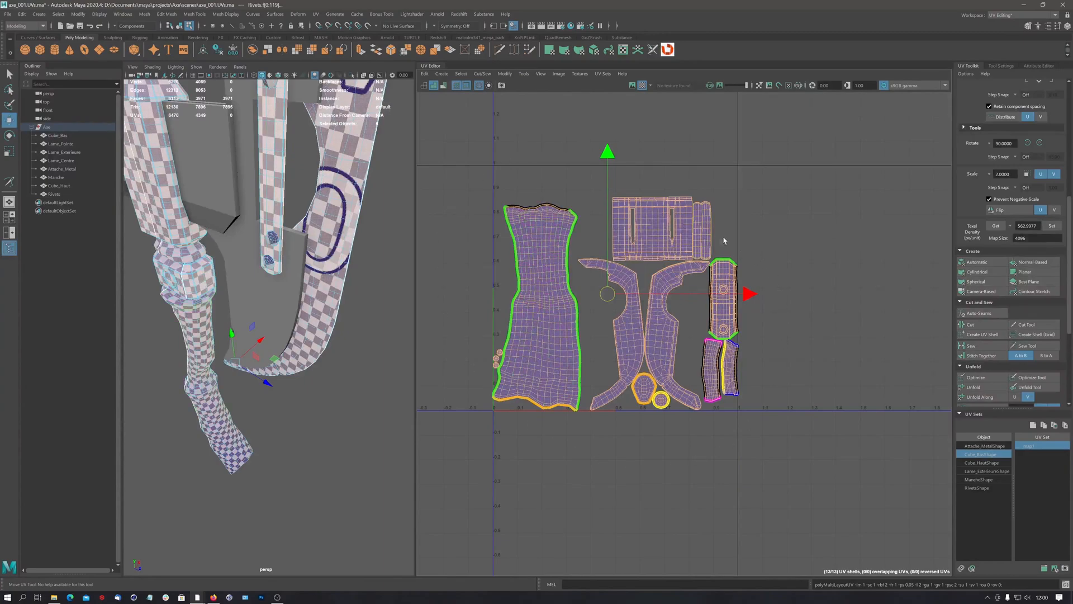
Examine the checker pattern on the axe's blade, head and handle from several sides to compare the texel density between parts.
{"action": "scroll", "coordinate": [702, 239], "scroll_direction": "down", "scroll_amount": 1}
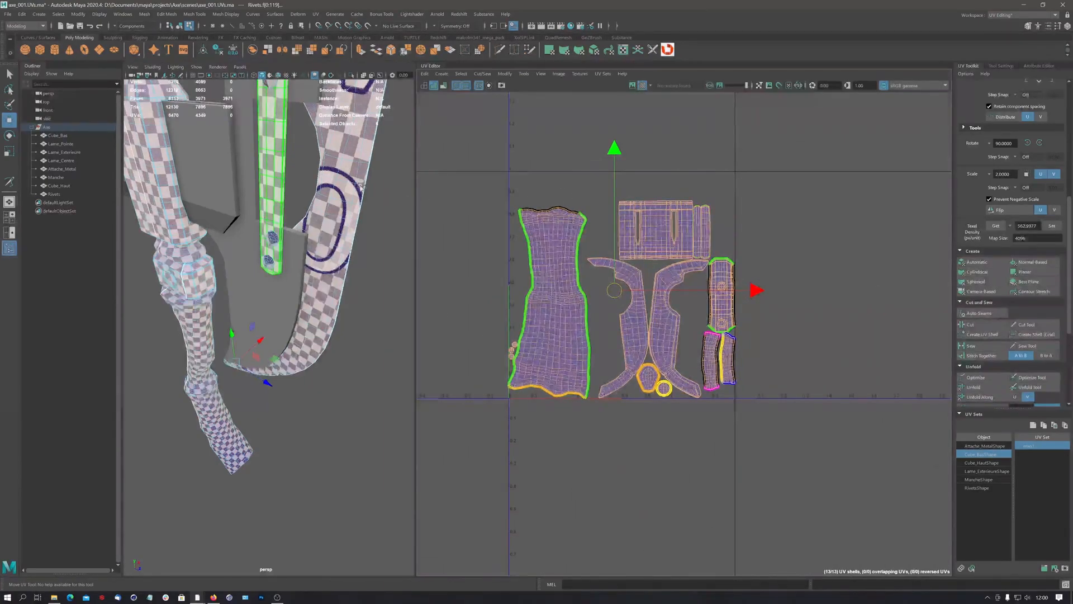
{"action": "left_click_drag", "start_coordinate": [361, 187], "coordinate": [246, 203], "text": "alt"}
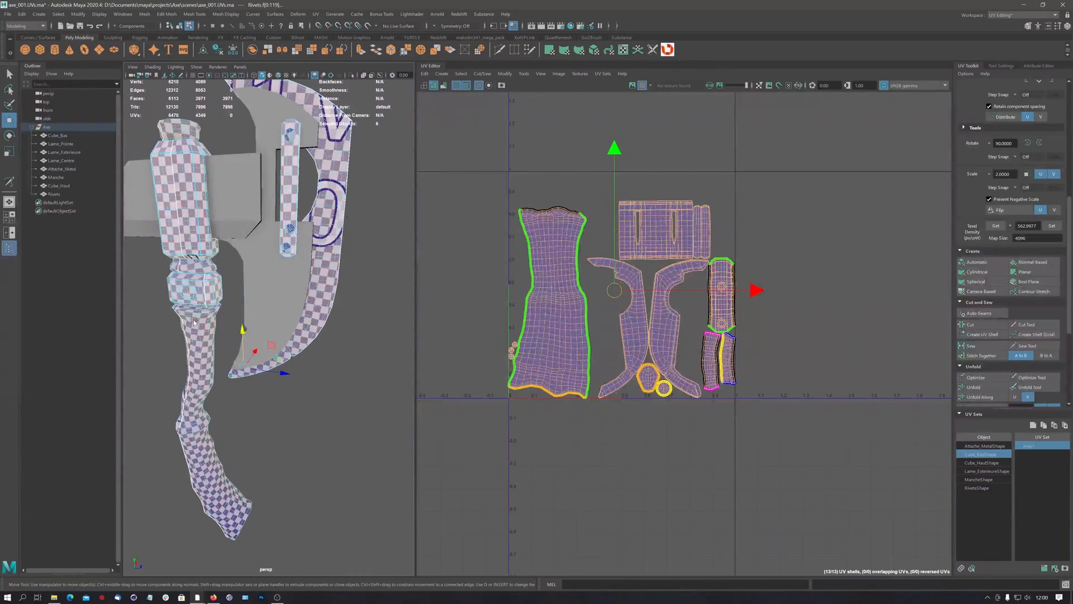
{"action": "left_click_drag", "start_coordinate": [194, 322], "coordinate": [259, 199], "text": "alt"}
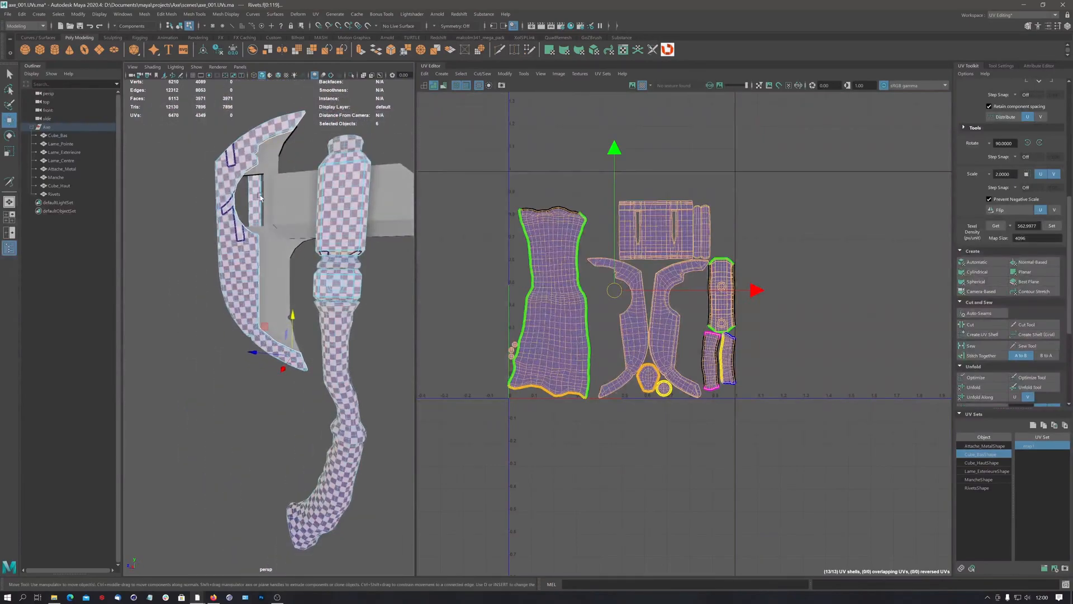
{"action": "left_click_drag", "start_coordinate": [286, 264], "coordinate": [279, 232], "text": "alt"}
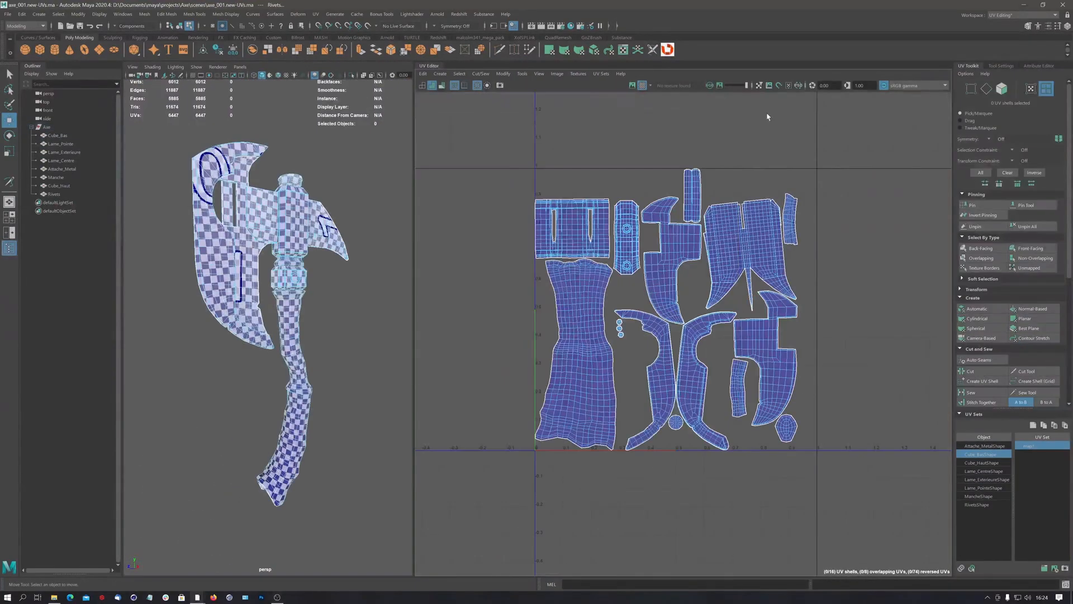
{"action": "scroll", "coordinate": [654, 279], "scroll_direction": "up", "scroll_amount": 2}
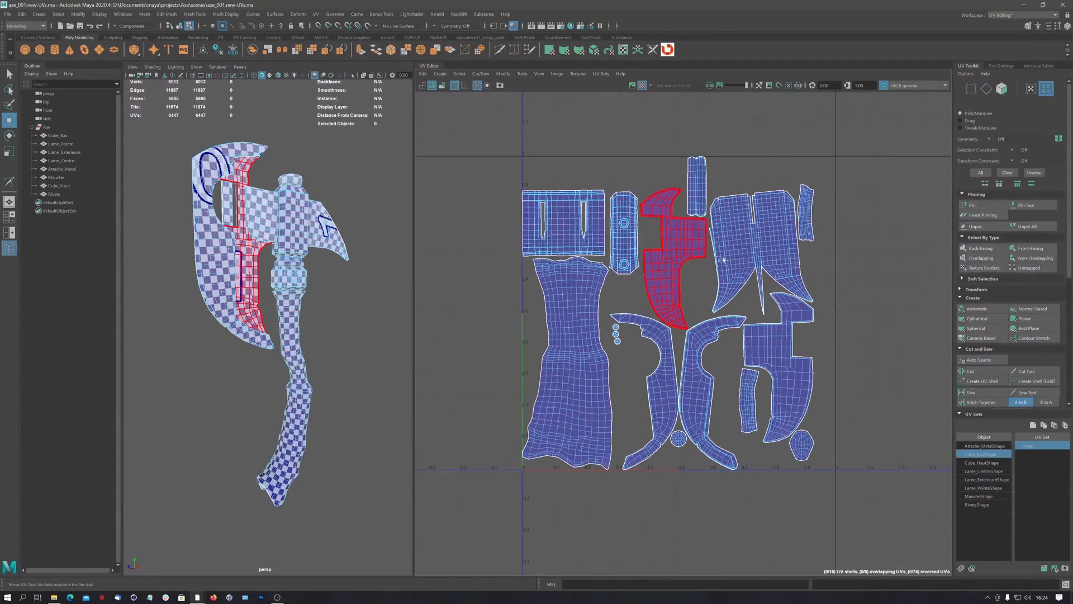
{"action": "left_click_drag", "start_coordinate": [178, 187], "coordinate": [356, 230], "text": "alt"}
{"action": "scroll", "coordinate": [297, 273], "scroll_direction": "up", "scroll_amount": 5}
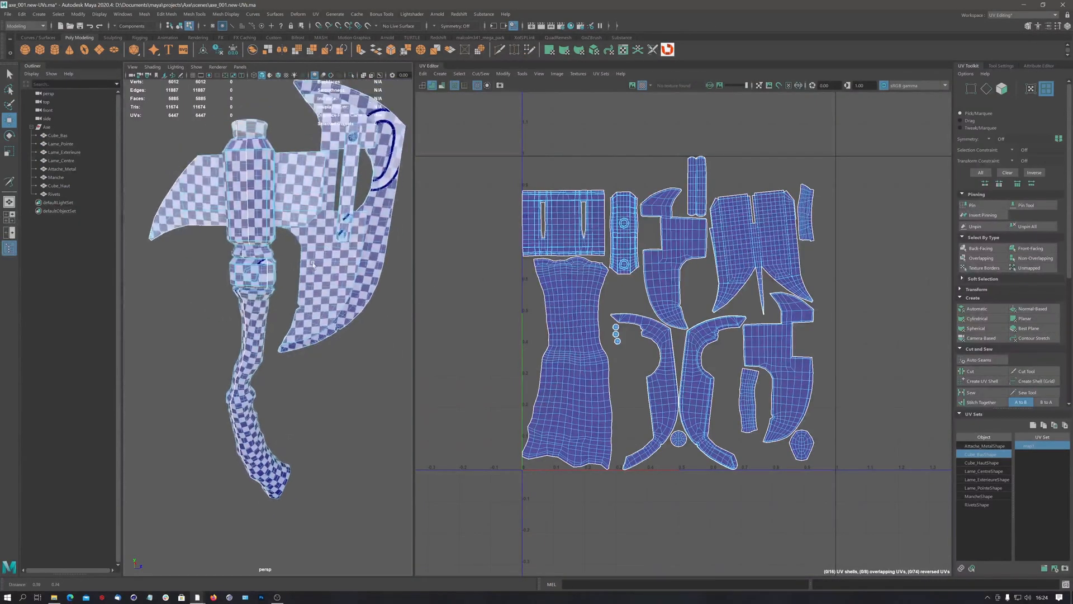
{"action": "left_click_drag", "start_coordinate": [257, 238], "coordinate": [187, 336], "text": "alt"}
{"action": "scroll", "coordinate": [280, 223], "scroll_direction": "up", "scroll_amount": 5}
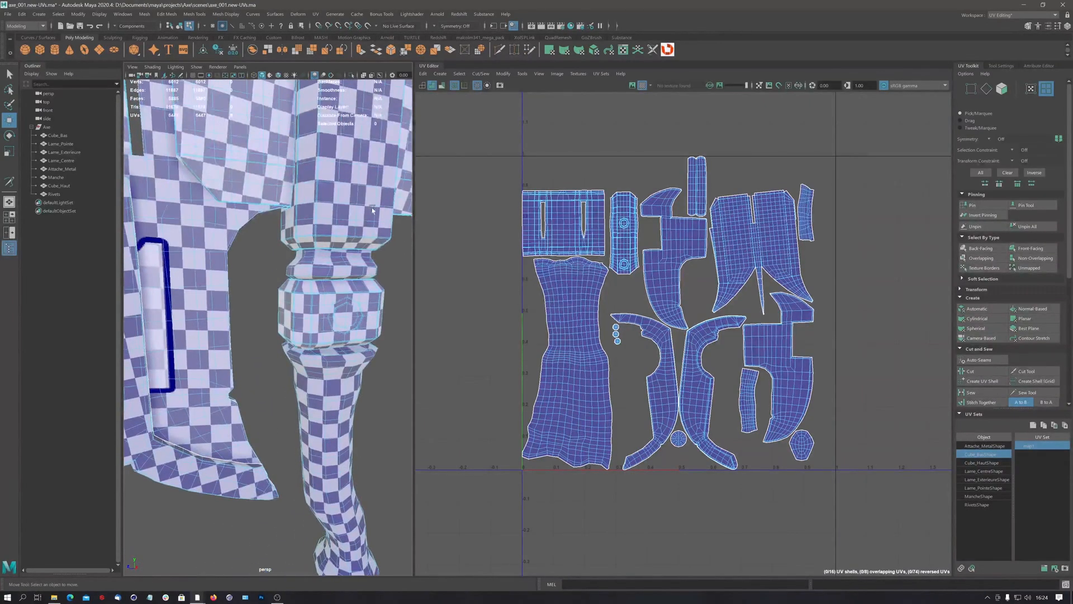
{"action": "scroll", "coordinate": [280, 224], "scroll_direction": "down", "scroll_amount": 3}
{"action": "middle_click_drag", "start_coordinate": [281, 227], "coordinate": [272, 178], "text": "alt"}
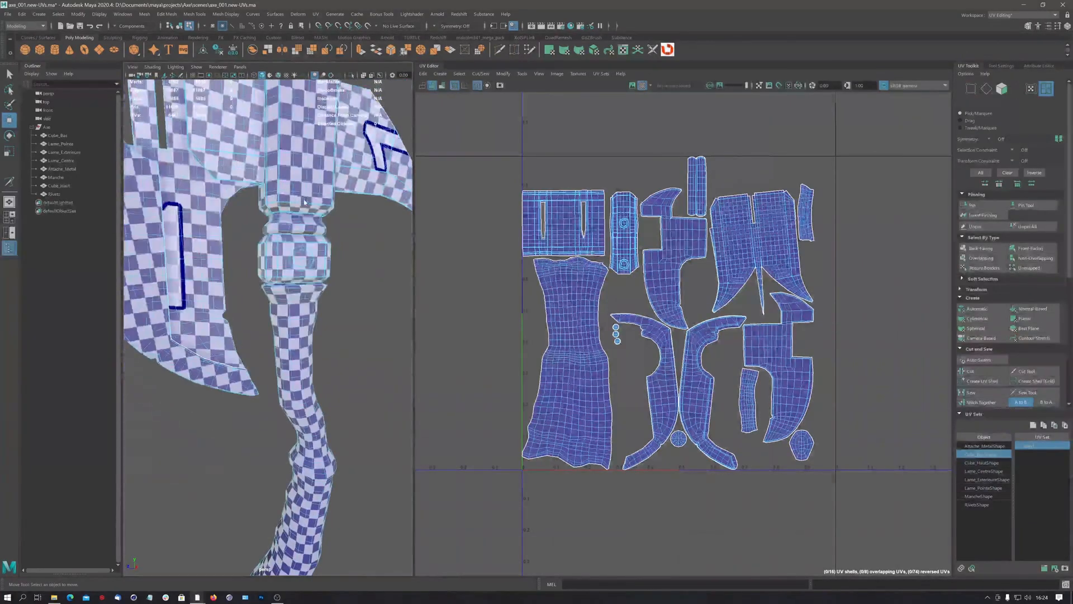
{"action": "scroll", "coordinate": [310, 206], "scroll_direction": "down", "scroll_amount": 3}
{"action": "left_click_drag", "start_coordinate": [310, 206], "coordinate": [289, 297], "text": "alt"}
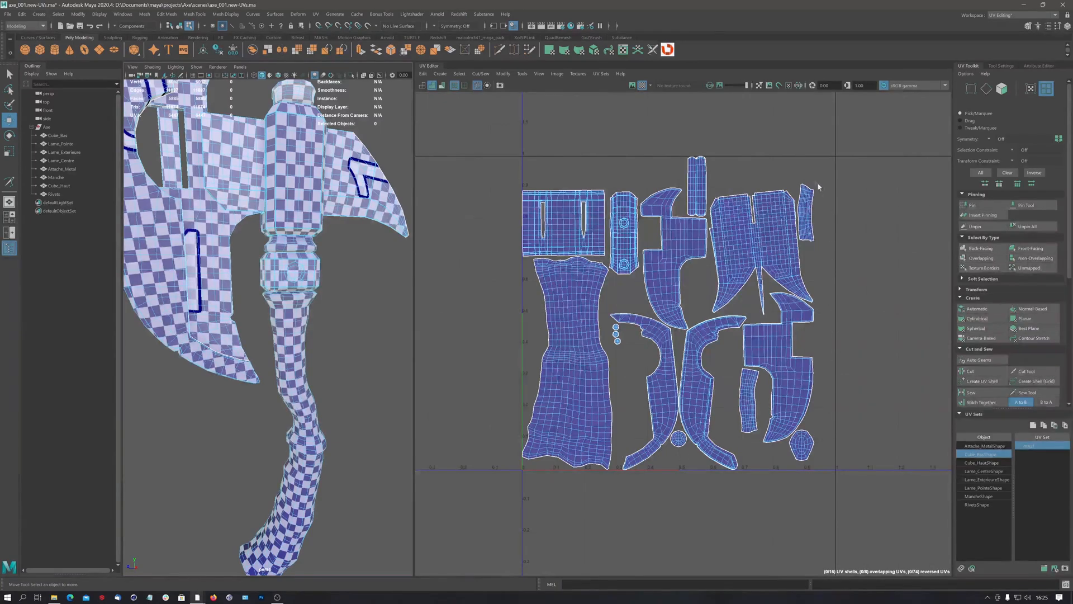
Lay out all the axe's UV shells with the Unfold3D method at a packing resolution of 4096.
{"action": "mouse_move", "coordinate": [593, 266]}
{"action": "middle_mouse_down", "text": "alt"}
{"action": "mouse_move", "coordinate": [617, 253]}
{"action": "mouse_move", "coordinate": [591, 256]}
{"action": "middle_mouse_up", "text": "alt"}
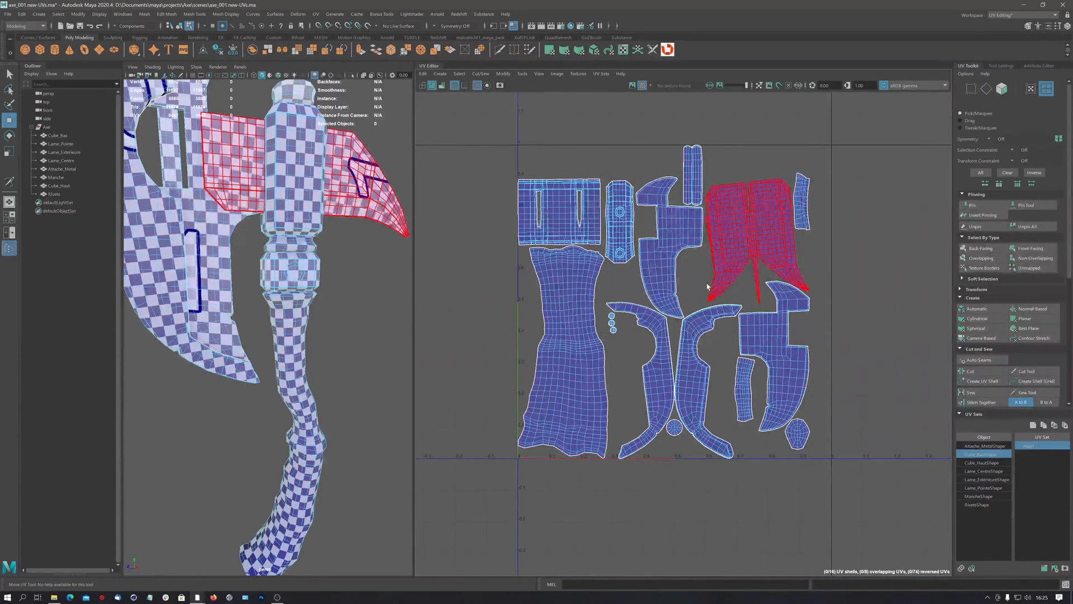
{"action": "right_click_drag", "start_coordinate": [729, 268], "coordinate": [724, 267], "text": "shift"}
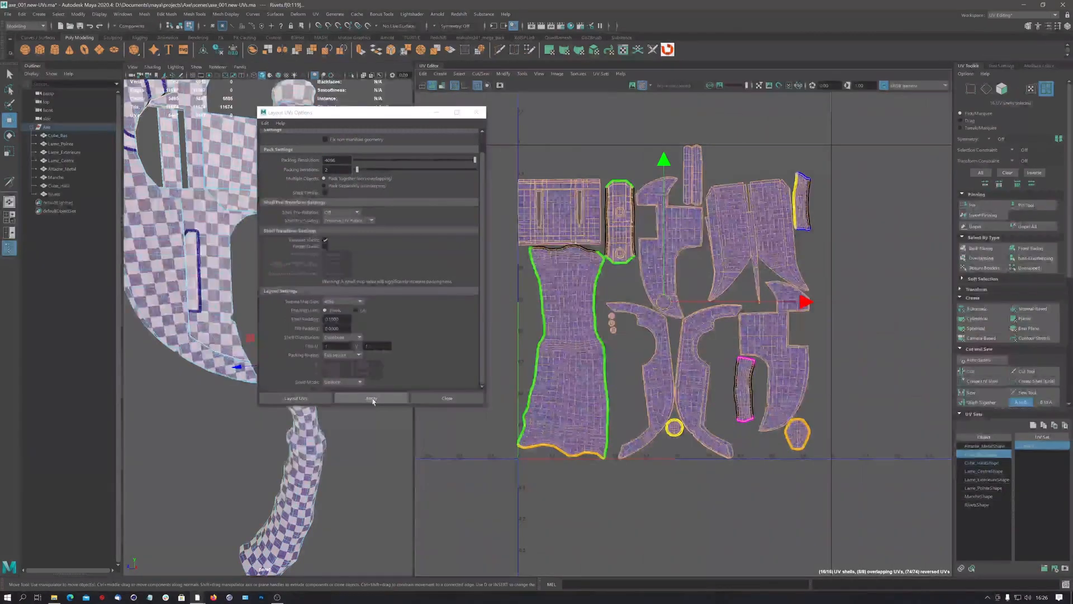
{"action": "left_click", "coordinate": [313, 398]}
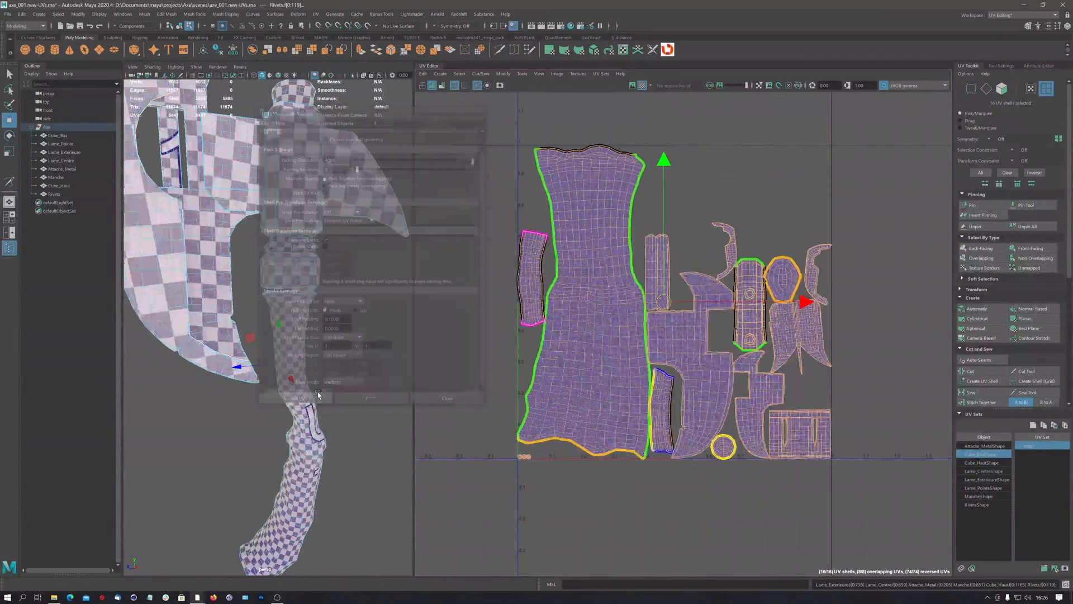
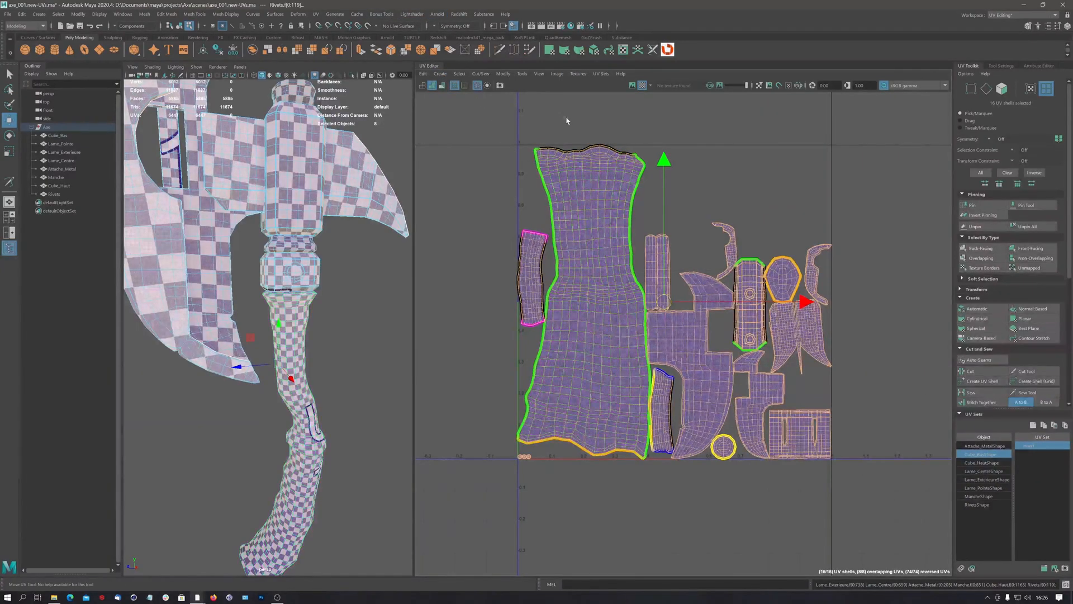
Lay out all the axe's UV shells with the Legacy method and the 2048 Map spacing preset, running the layout a second time.
{"action": "left_click", "coordinate": [605, 267]}
{"action": "right_click", "coordinate": [603, 266], "text": "shift"}
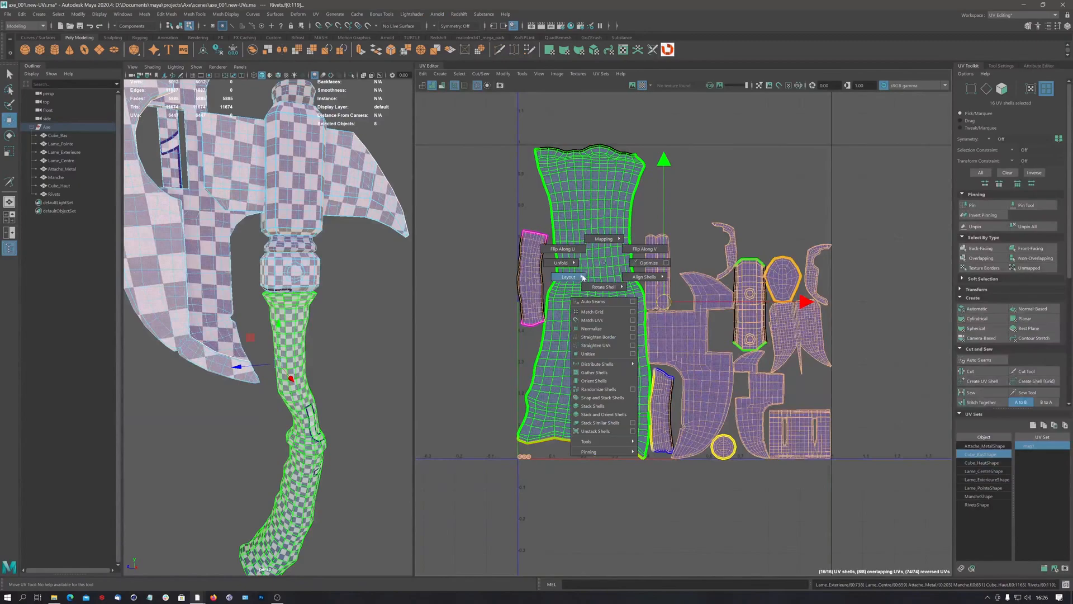
{"action": "left_click", "coordinate": [559, 290]}
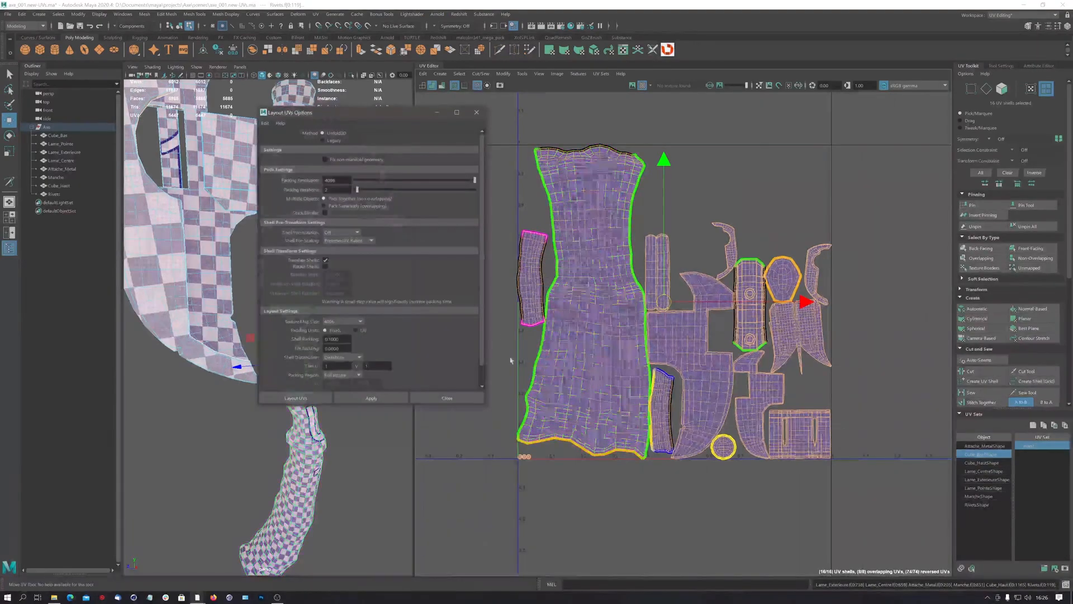
{"action": "left_click", "coordinate": [323, 140]}
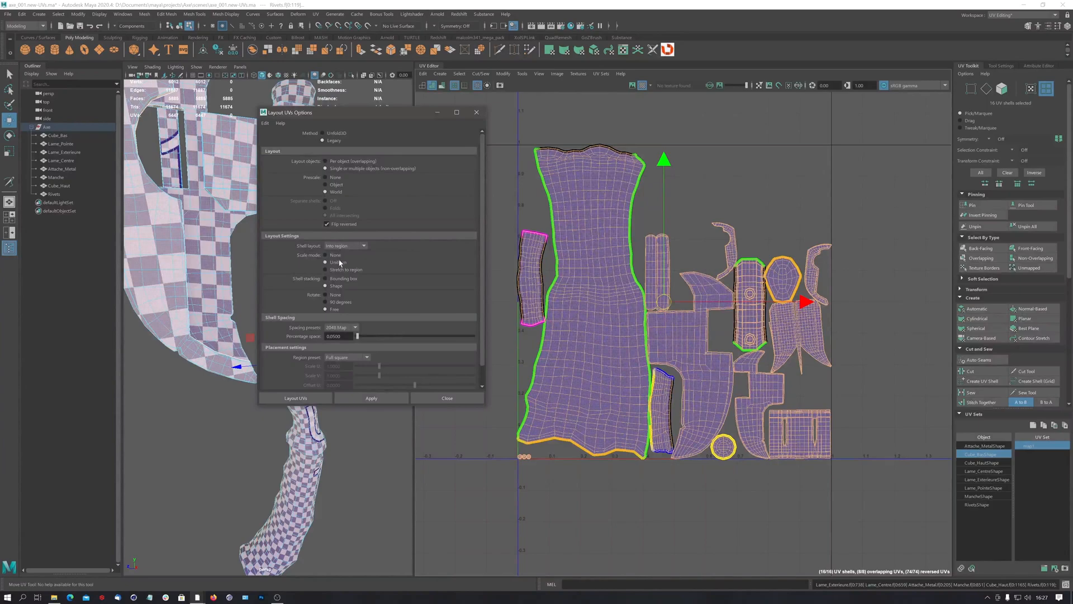
{"action": "left_click", "coordinate": [341, 328]}
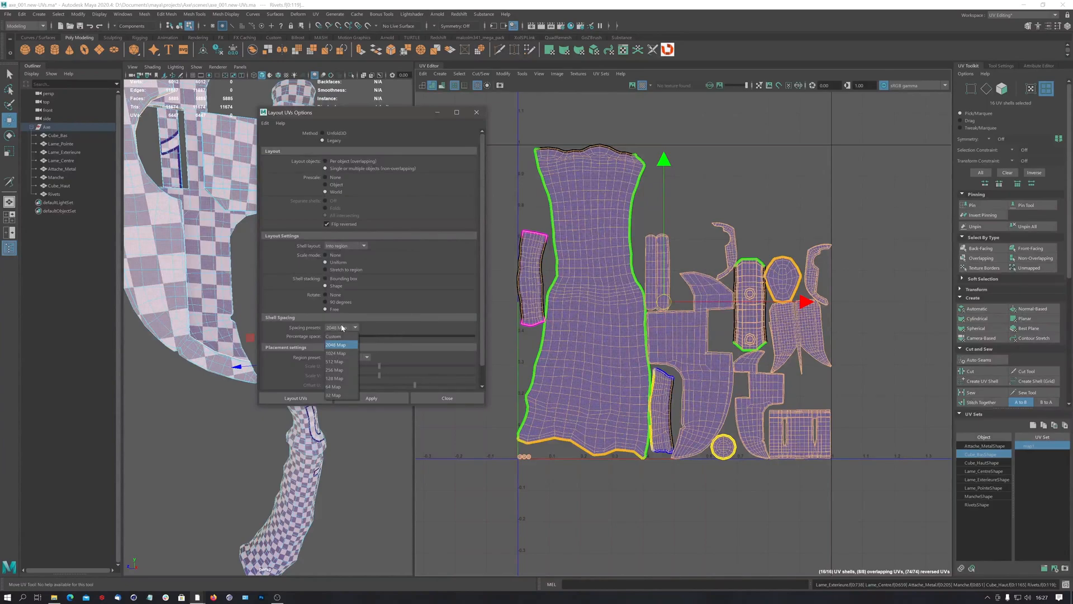
{"action": "left_click", "coordinate": [375, 331]}
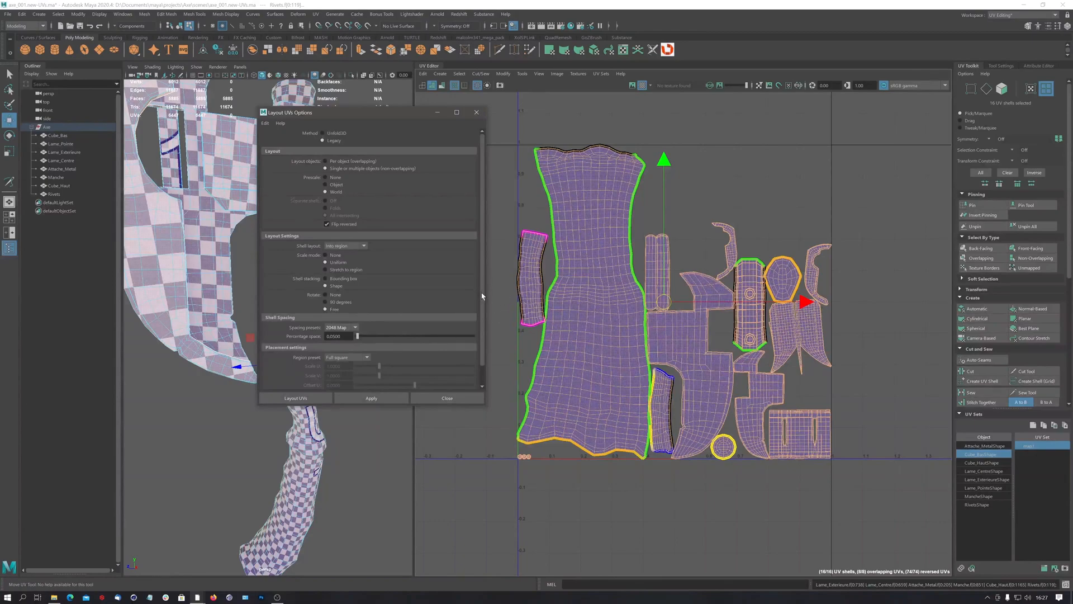
{"action": "scroll", "coordinate": [483, 288], "scroll_direction": "down", "scroll_amount": 2}
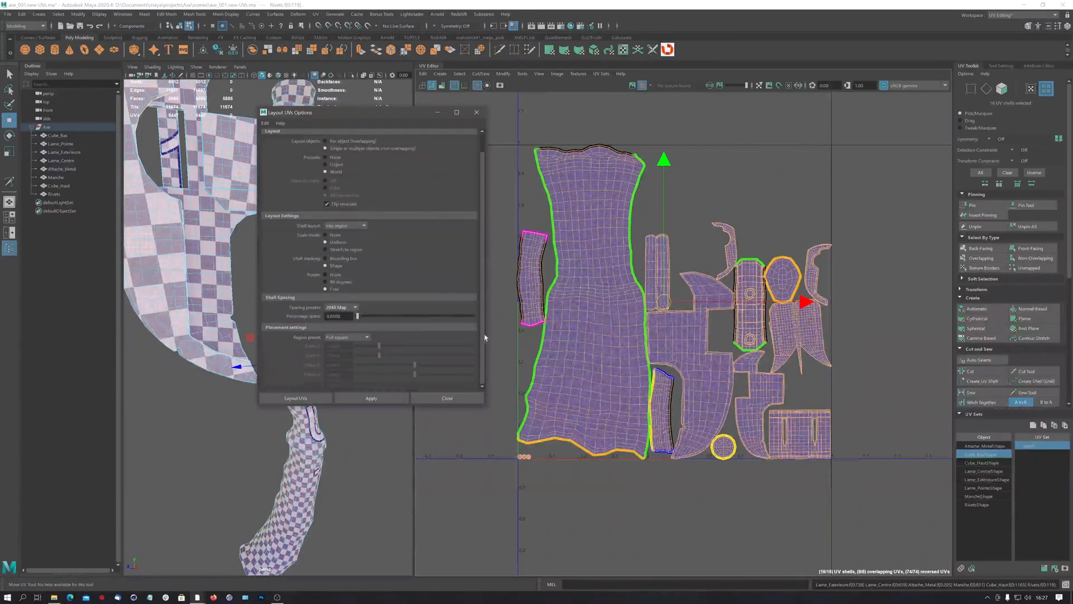
{"action": "left_click", "coordinate": [312, 399]}
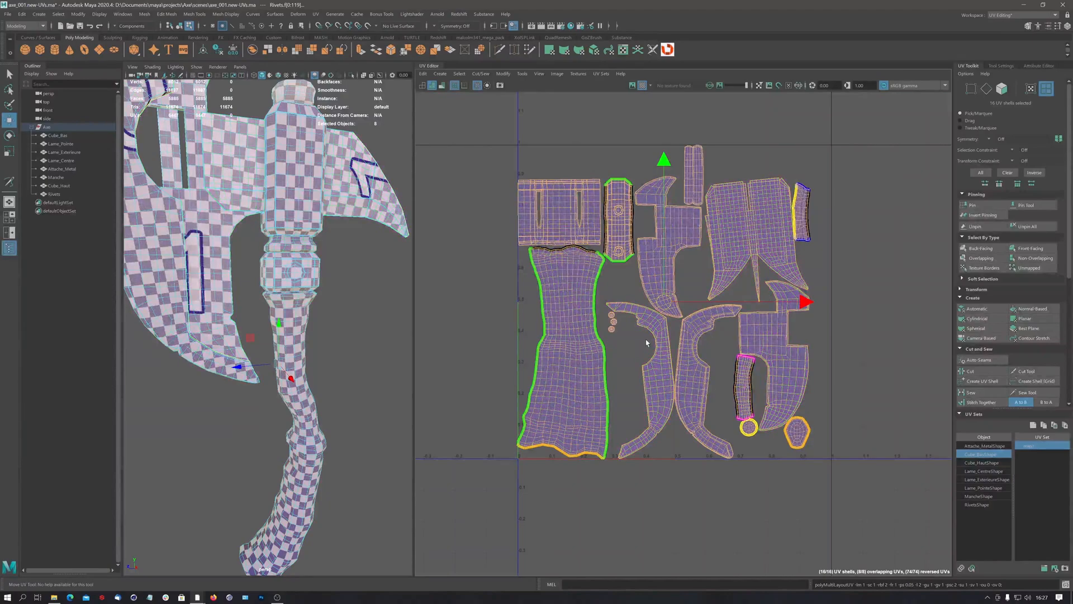
{"action": "right_click_drag", "start_coordinate": [703, 279], "coordinate": [608, 311], "text": "shift"}
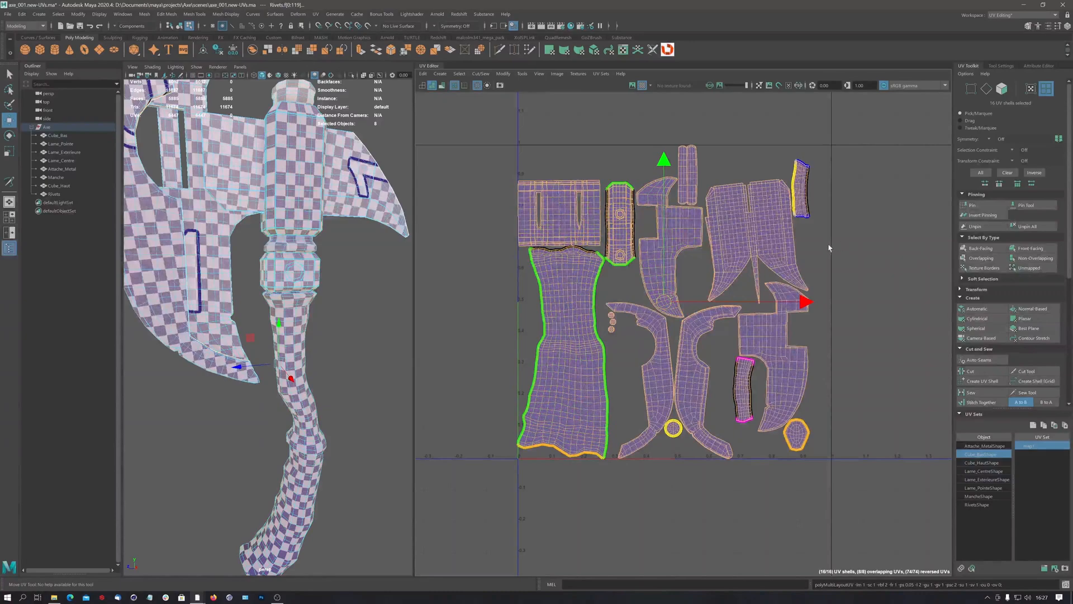
Identify the collar and head shells on the model, and move all UV shells out of the 0–1 square into the adjacent tile along U.
{"action": "left_click", "coordinate": [621, 223]}
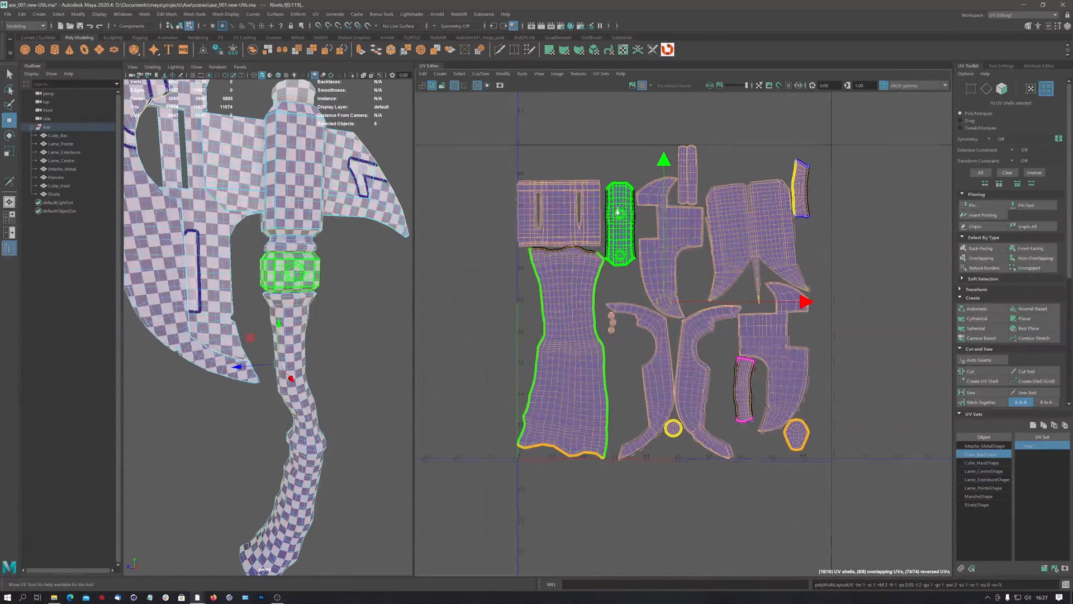
{"action": "scroll", "coordinate": [649, 229], "scroll_direction": "up", "scroll_amount": 2}
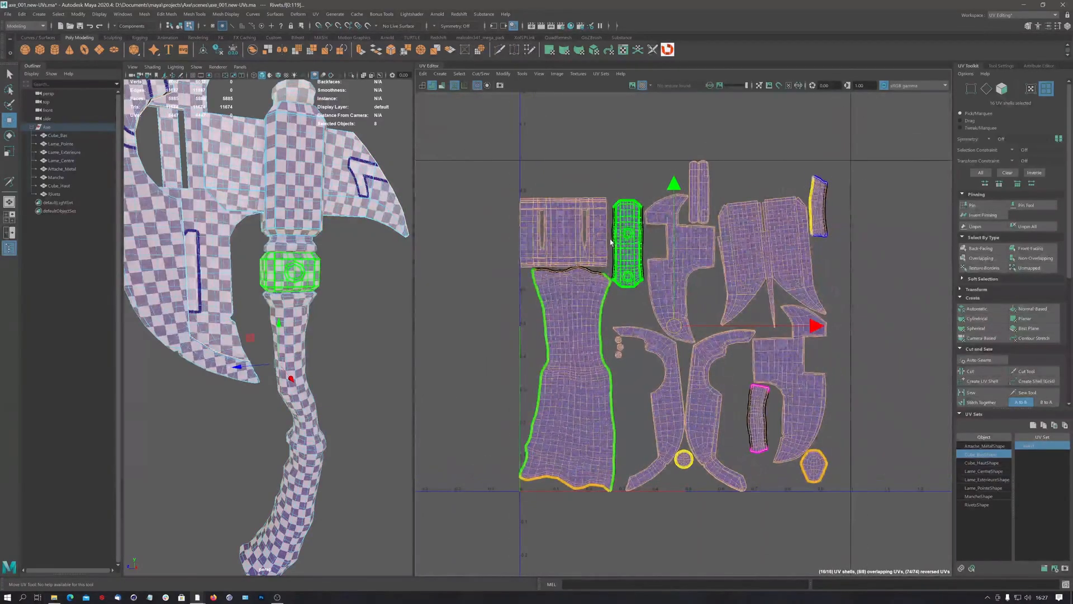
{"action": "left_click", "coordinate": [578, 238]}
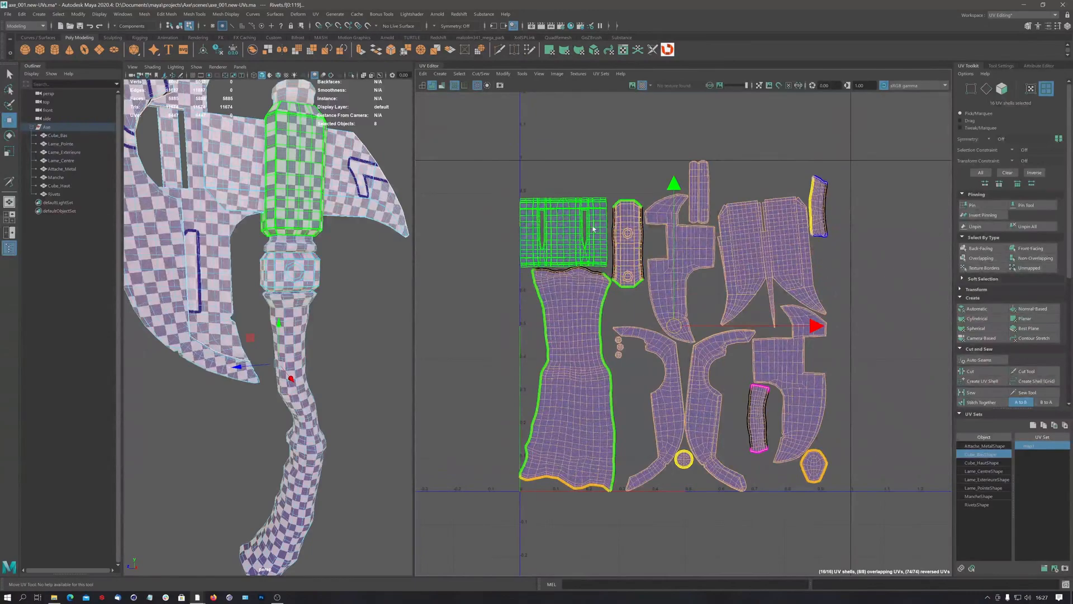
{"action": "left_click", "coordinate": [586, 190]}
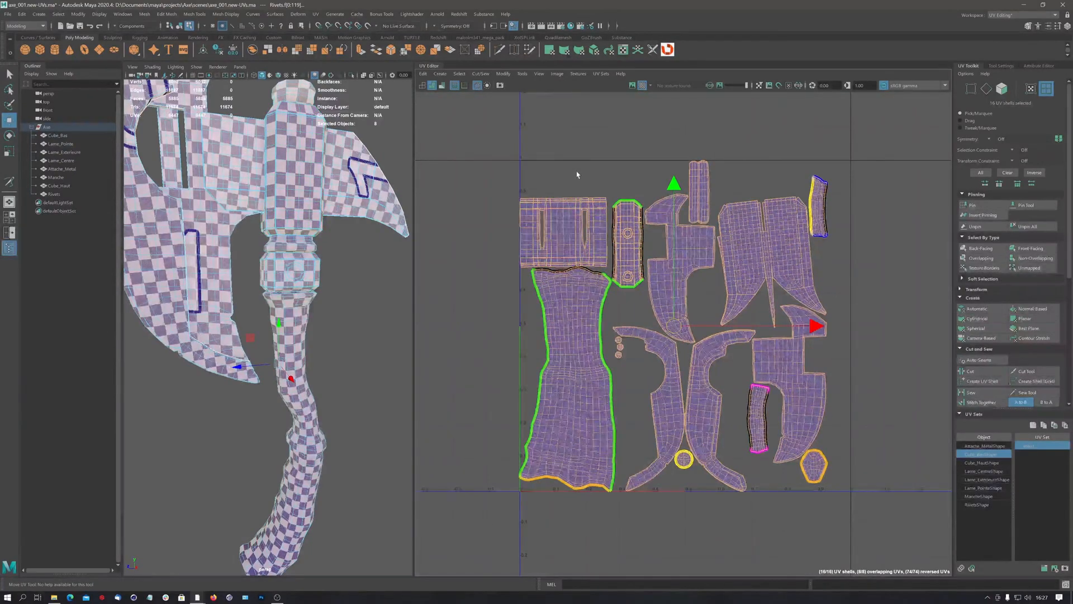
{"action": "right_click_drag", "start_coordinate": [838, 271], "coordinate": [672, 274], "text": "alt"}
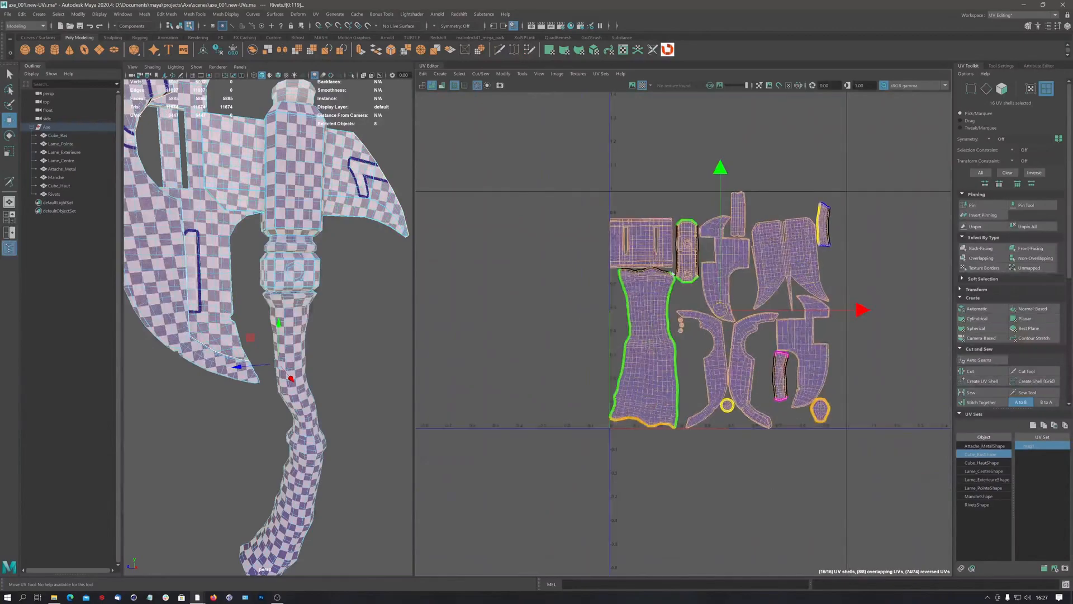
{"action": "middle_click_drag", "start_coordinate": [716, 312], "coordinate": [616, 287], "text": "alt"}
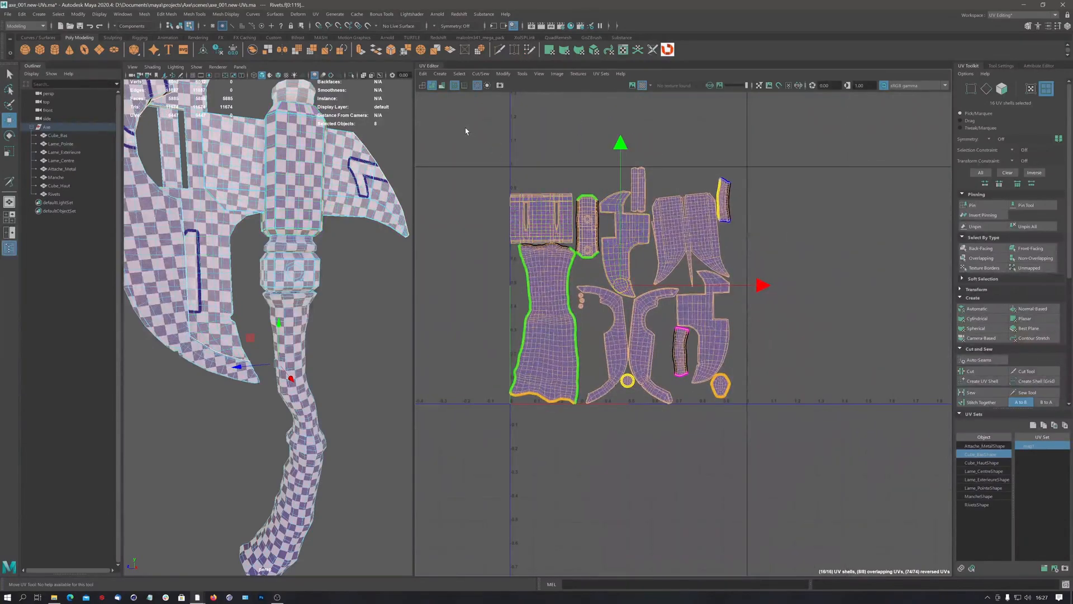
{"action": "left_click_drag", "start_coordinate": [705, 357], "coordinate": [786, 476]}
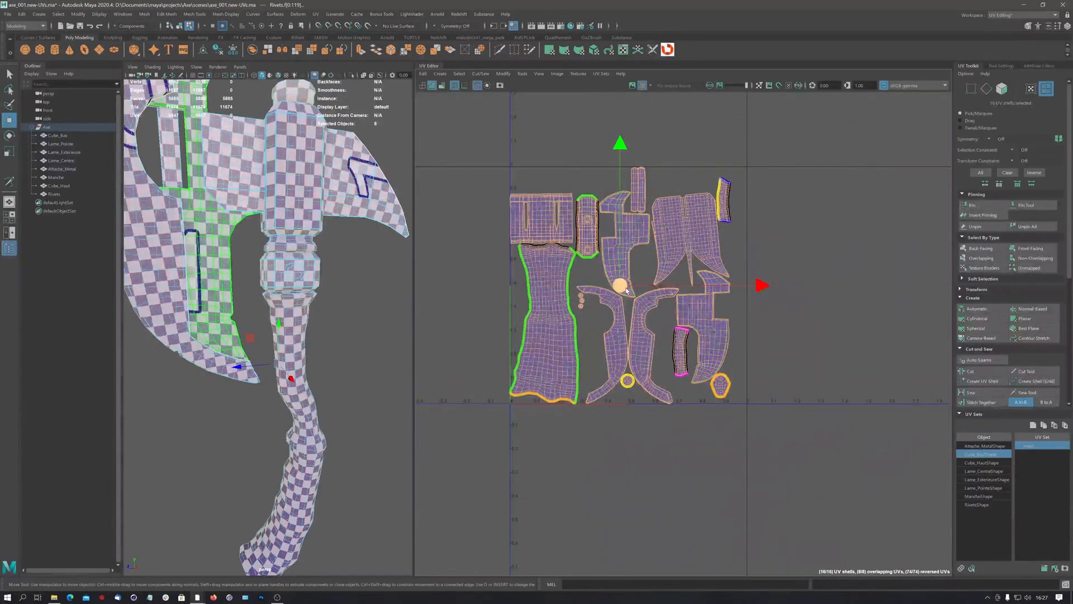
{"action": "left_click_drag", "start_coordinate": [622, 286], "coordinate": [870, 283]}
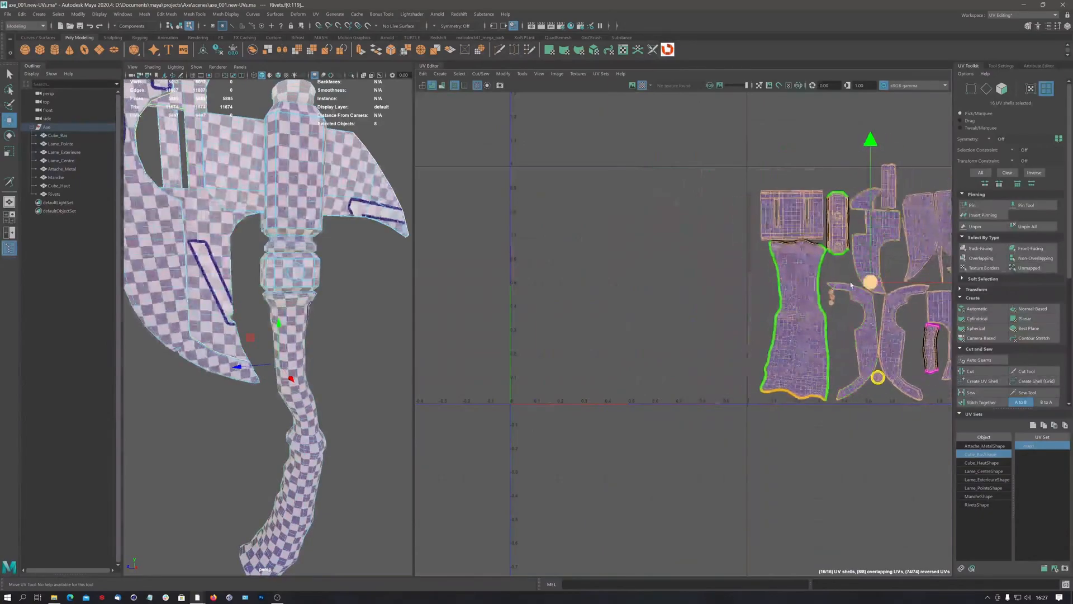
Move the handle's large UV shell into the lower-left corner of the 0–1 square and place the narrow handle ring shell above it.
{"action": "left_click", "coordinate": [802, 336]}
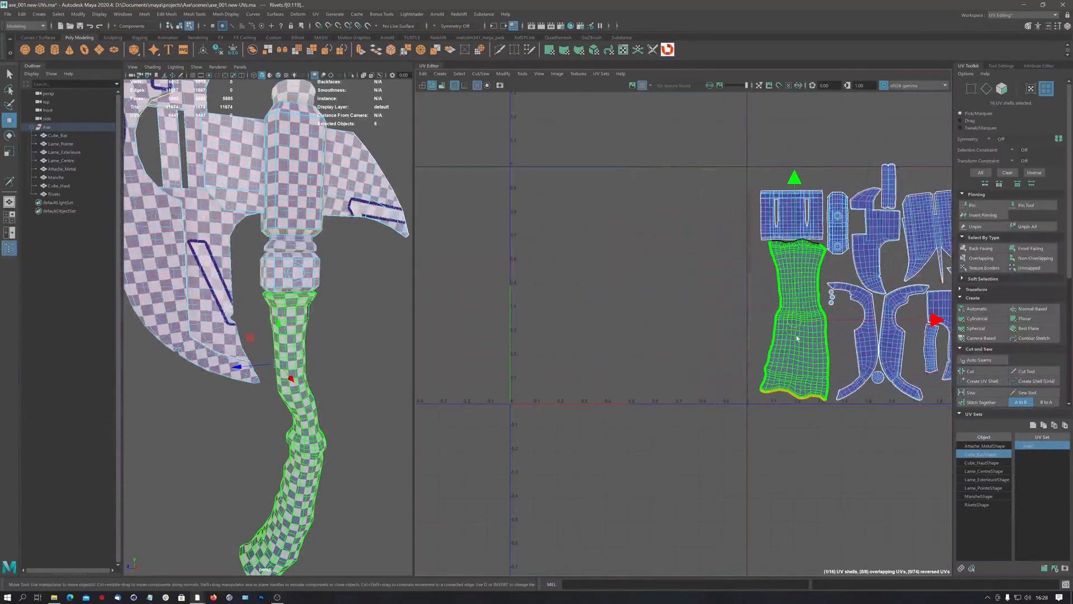
{"action": "left_click_drag", "start_coordinate": [812, 364], "coordinate": [564, 364]}
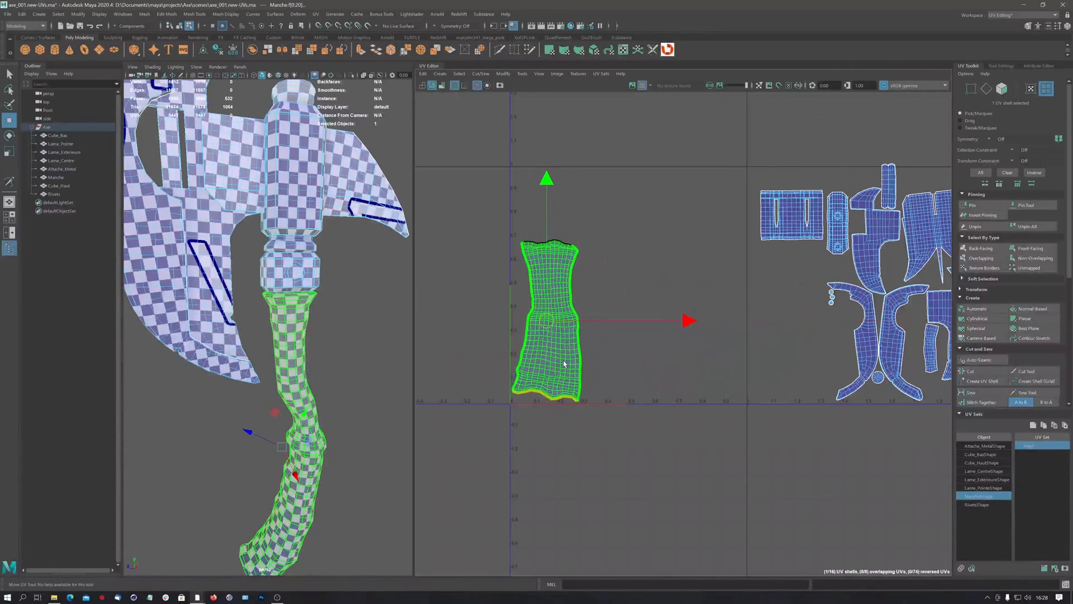
{"action": "scroll", "coordinate": [563, 321], "scroll_direction": "up", "scroll_amount": 1}
{"action": "middle_click_drag", "start_coordinate": [805, 334], "coordinate": [695, 335], "text": "alt"}
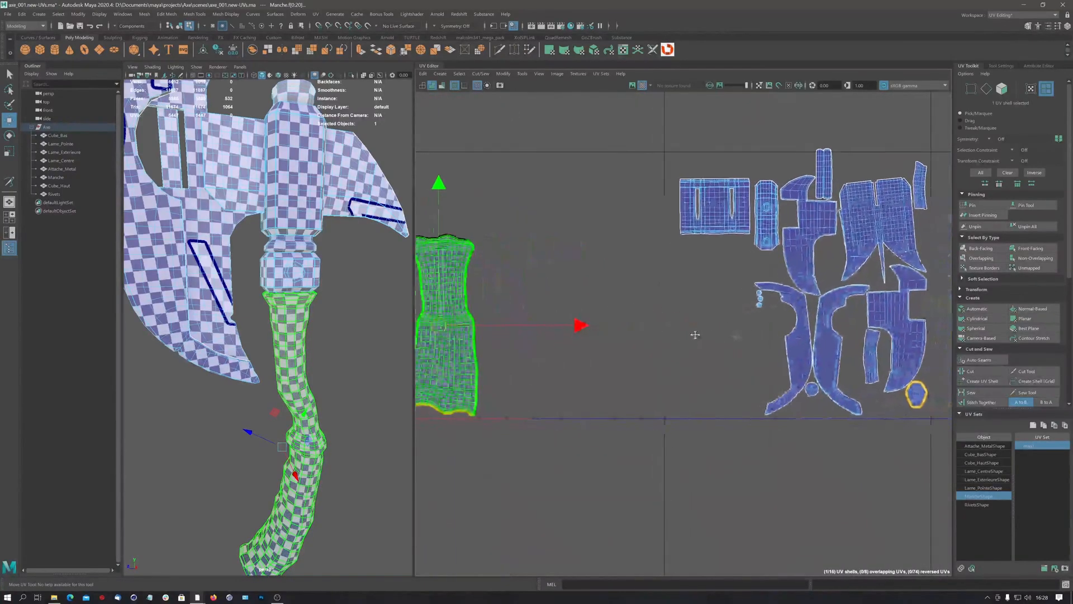
{"action": "left_click", "coordinate": [876, 363]}
{"action": "left_click_drag", "start_coordinate": [876, 374], "coordinate": [447, 232]}
{"action": "right_click_drag", "start_coordinate": [447, 246], "coordinate": [471, 256], "text": "alt"}
{"action": "middle_click_drag", "start_coordinate": [472, 256], "coordinate": [616, 328], "text": "alt"}
{"action": "right_click_drag", "start_coordinate": [579, 270], "coordinate": [806, 257], "text": "alt"}
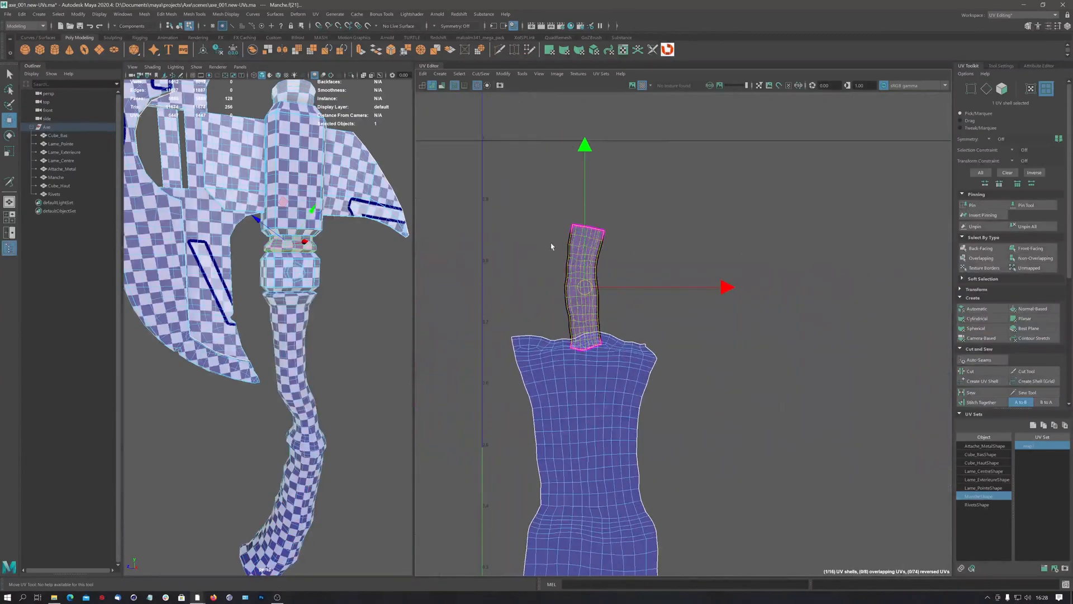
Rotate the narrow ring shell until it lies horizontally and lower it to just above the handle shell.
{"action": "key", "text": "r"}
{"action": "key", "text": "e"}
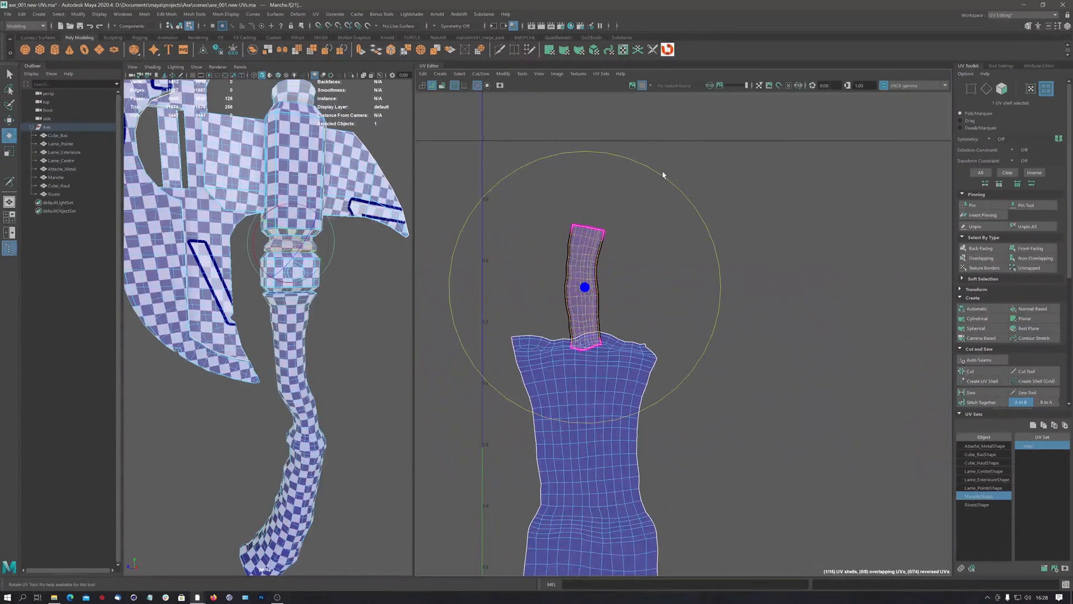
{"action": "left_click_drag", "start_coordinate": [652, 175], "coordinate": [436, 184]}
{"action": "scroll", "coordinate": [557, 287], "scroll_direction": "up", "scroll_amount": 2}
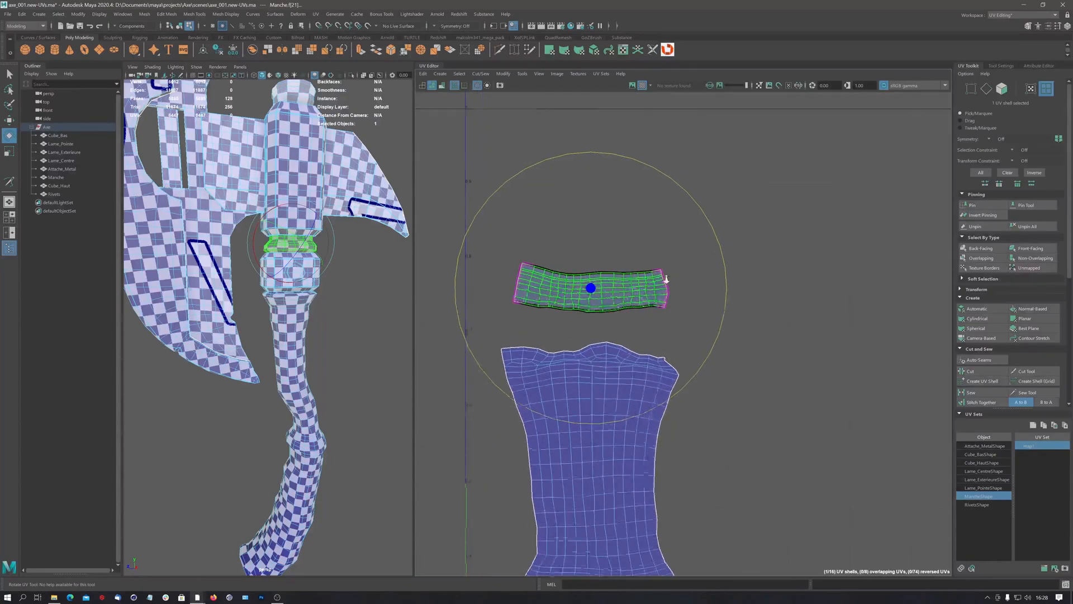
{"action": "key", "text": "w"}
{"action": "left_click_drag", "start_coordinate": [590, 147], "coordinate": [589, 176]}
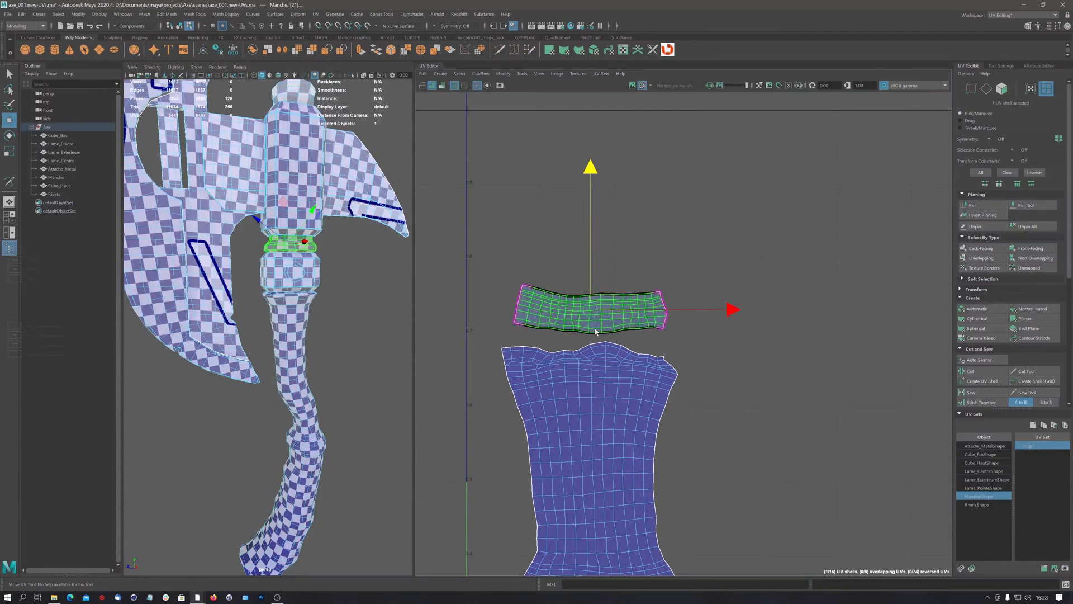
Check the ring shell's orientation by selecting an edge and a face on its lower border and locating them on the model.
{"action": "right_click_drag", "start_coordinate": [597, 331], "coordinate": [598, 308]}
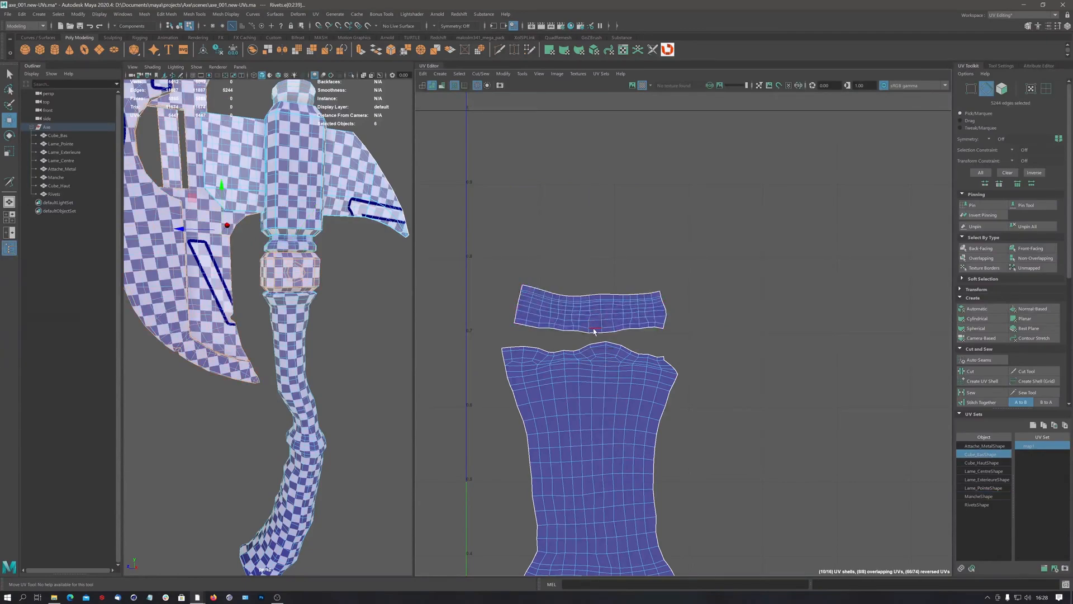
{"action": "left_click", "coordinate": [594, 331]}
{"action": "key", "text": "w"}
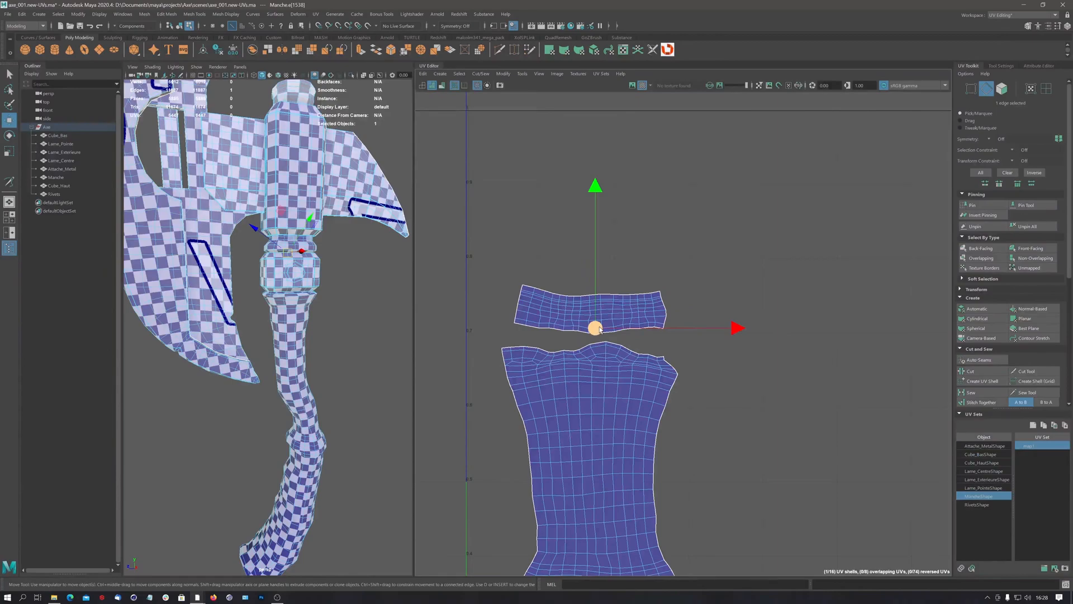
{"action": "right_click_drag", "start_coordinate": [278, 254], "coordinate": [386, 246], "text": "alt"}
{"action": "middle_click_drag", "start_coordinate": [384, 247], "coordinate": [345, 352], "text": "alt"}
{"action": "mouse_move", "coordinate": [614, 319]}
{"action": "right_mouse_down"}
{"action": "mouse_move", "coordinate": [599, 315]}
{"action": "mouse_move", "coordinate": [613, 338]}
{"action": "right_mouse_up"}
{"action": "double_click", "coordinate": [605, 324]}
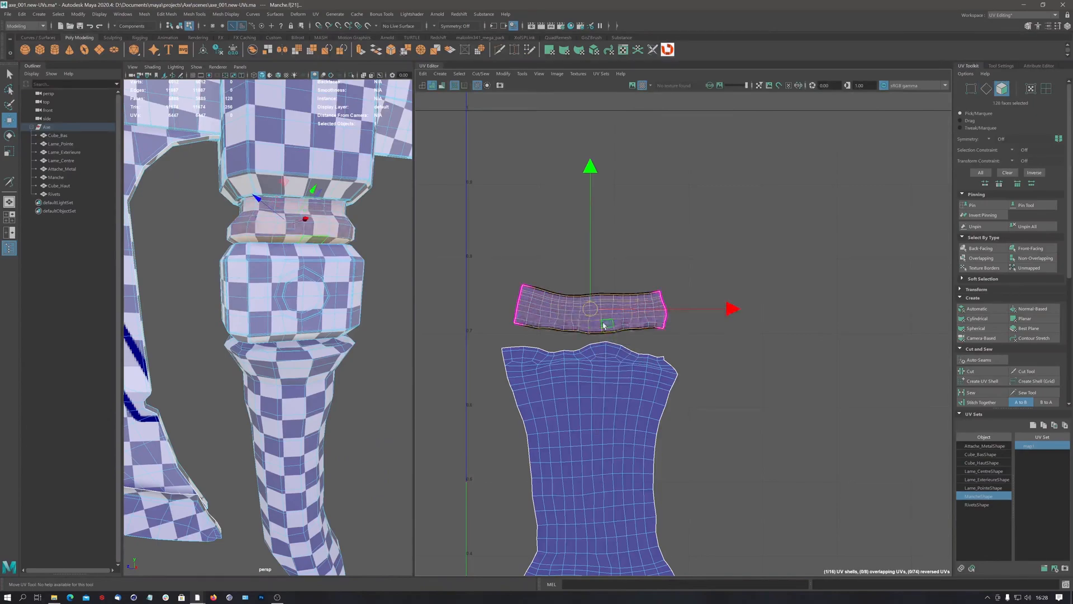
{"action": "left_click", "coordinate": [594, 327]}
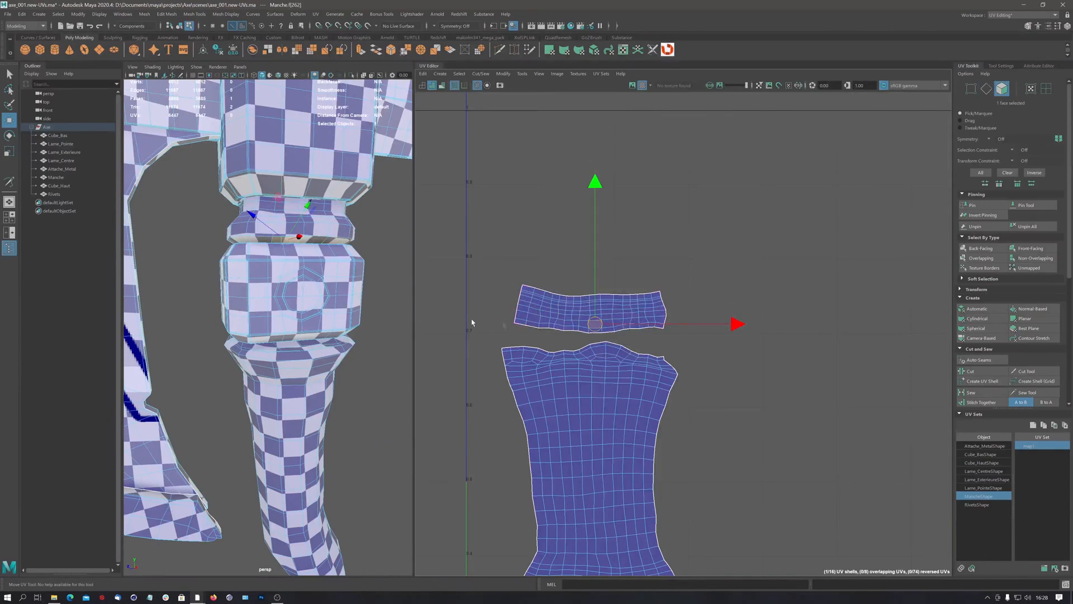
Move the UV shell of the handle's top end from the adjacent tile to above the ring shell in the 0–1 square.
{"action": "middle_click_drag", "start_coordinate": [632, 335], "coordinate": [569, 330], "text": "alt"}
{"action": "right_click_drag", "start_coordinate": [599, 292], "coordinate": [201, 270], "text": "alt"}
{"action": "right_click_drag", "start_coordinate": [706, 284], "coordinate": [556, 280], "text": "alt"}
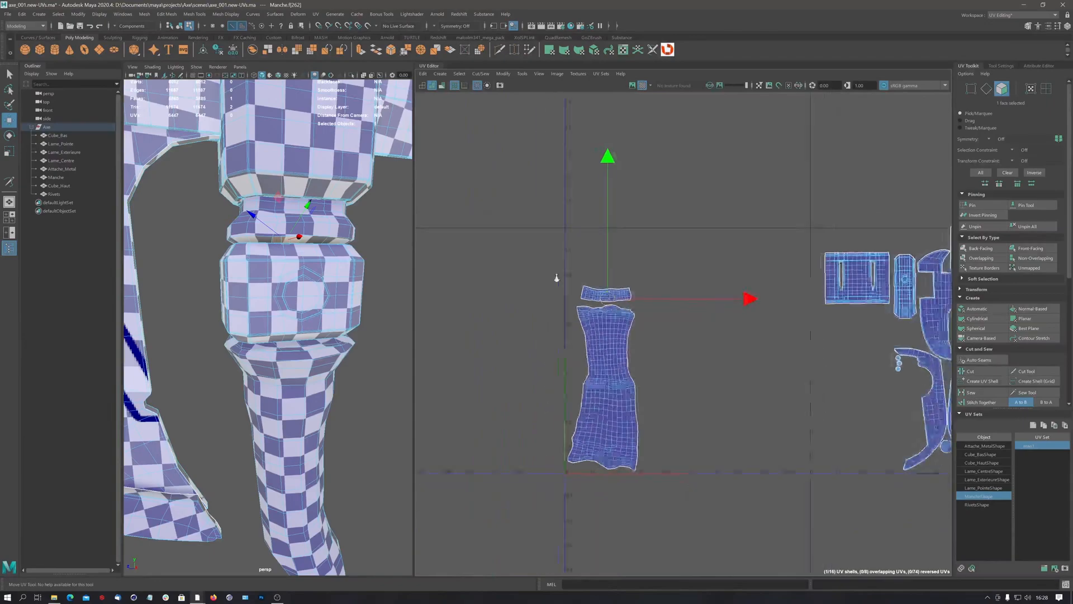
{"action": "middle_click_drag", "start_coordinate": [686, 295], "coordinate": [594, 257], "text": "alt"}
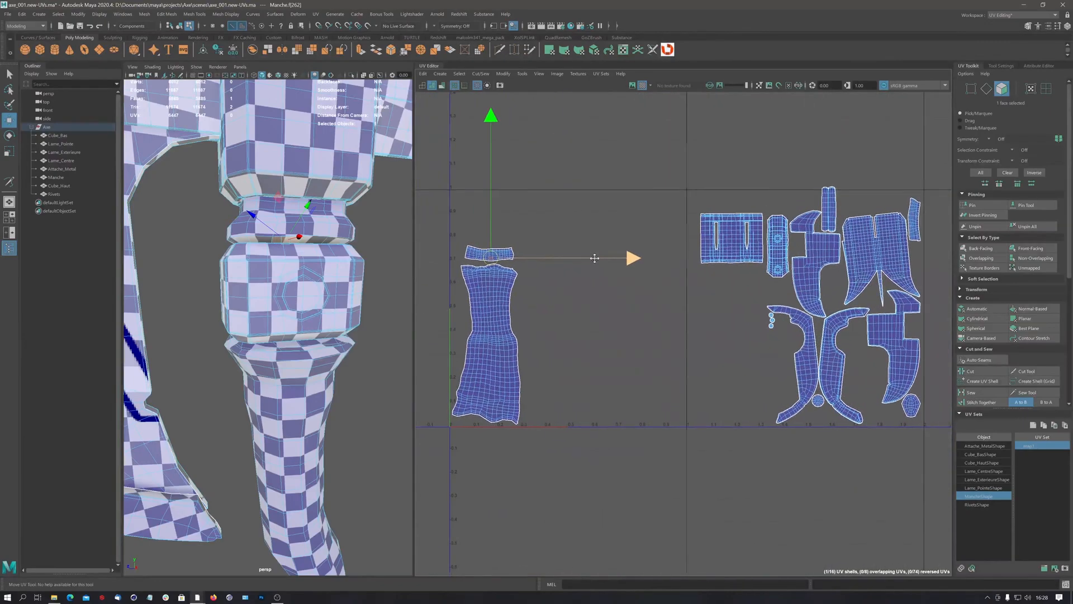
{"action": "right_click", "coordinate": [914, 227]}
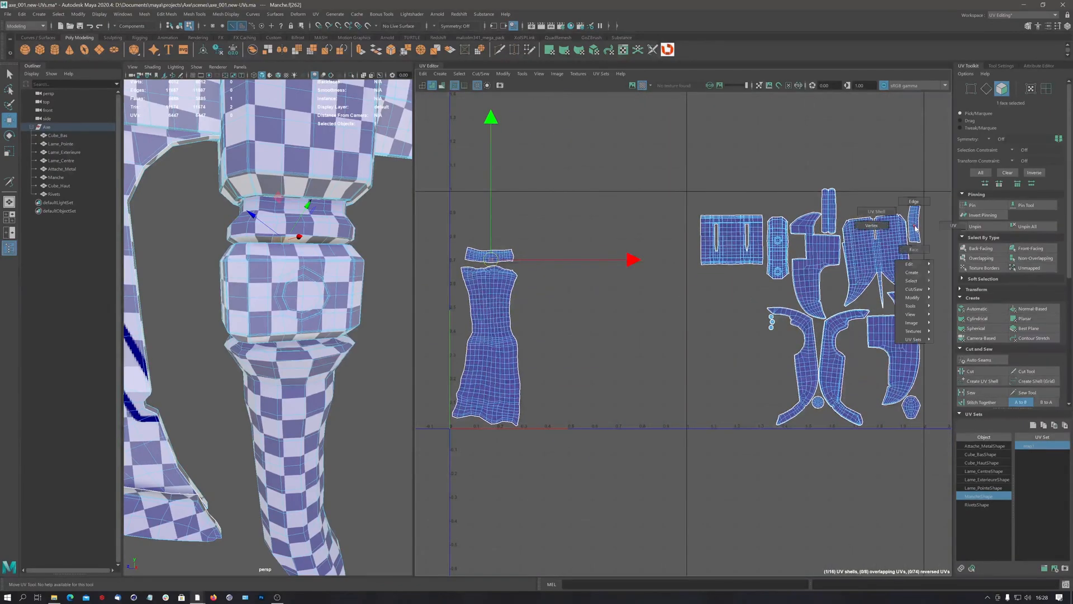
{"action": "left_click", "coordinate": [877, 212]}
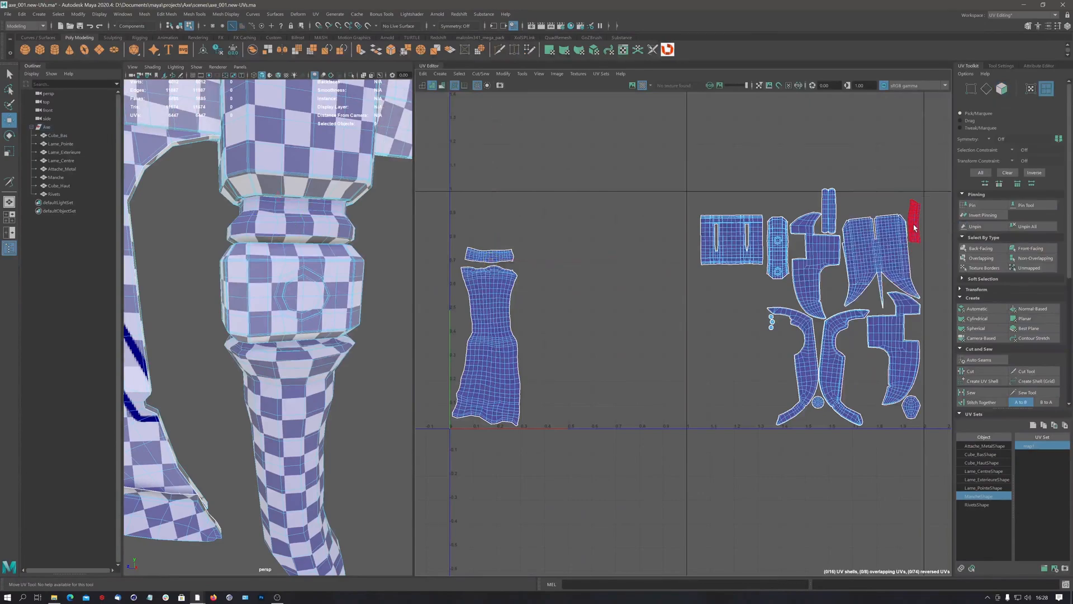
{"action": "left_click", "coordinate": [915, 235]}
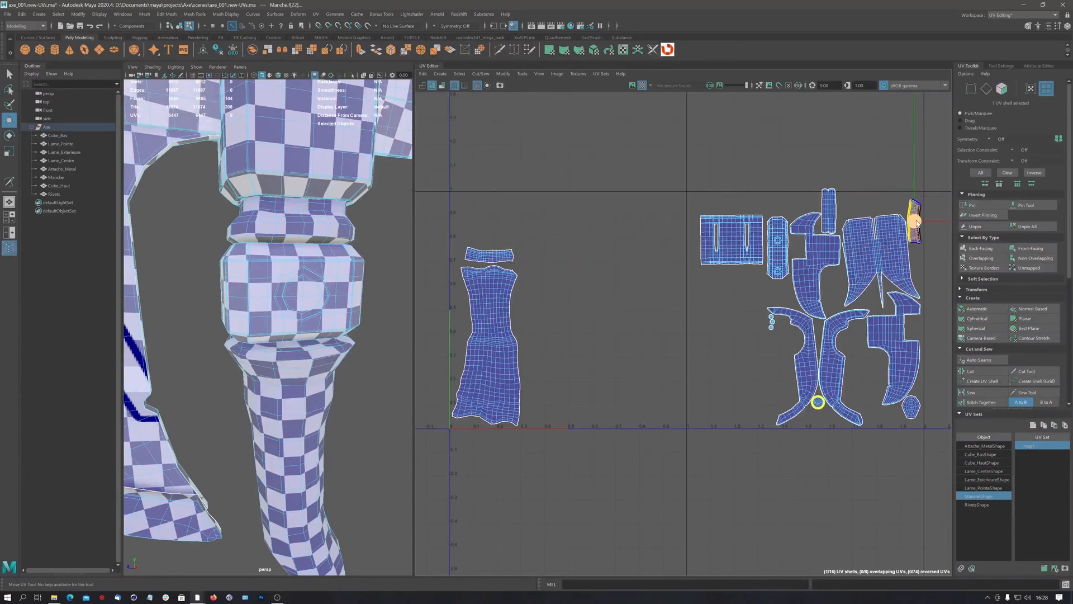
{"action": "left_click_drag", "start_coordinate": [917, 222], "coordinate": [491, 235]}
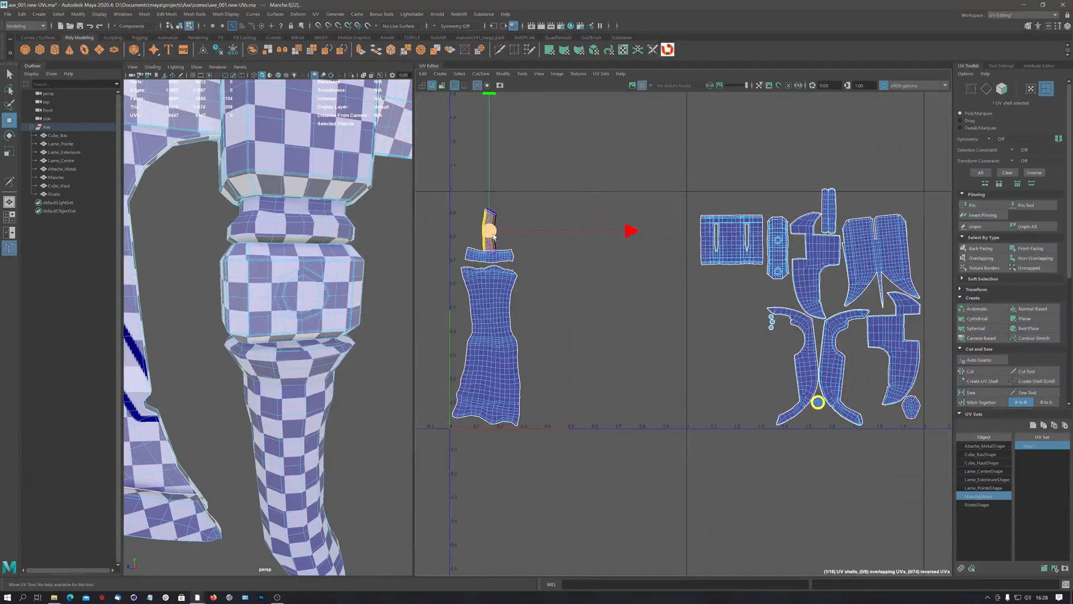
Rotate the UV shell of the handle's top end until it lies horizontally and lower it to just above the ring shell.
{"action": "middle_click_drag", "start_coordinate": [337, 133], "coordinate": [326, 474], "text": "alt"}
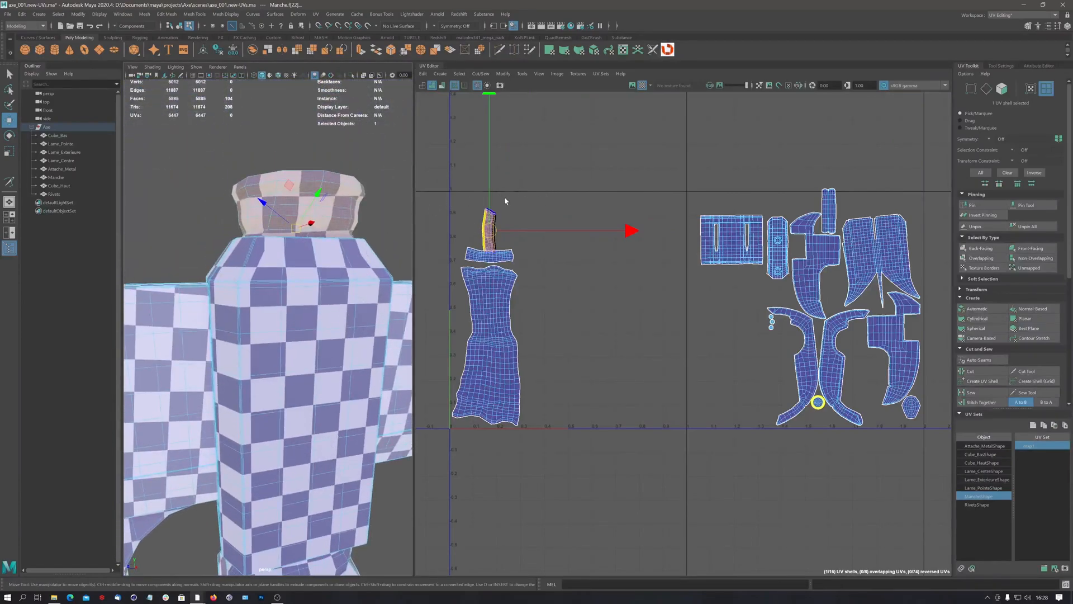
{"action": "key", "text": "e"}
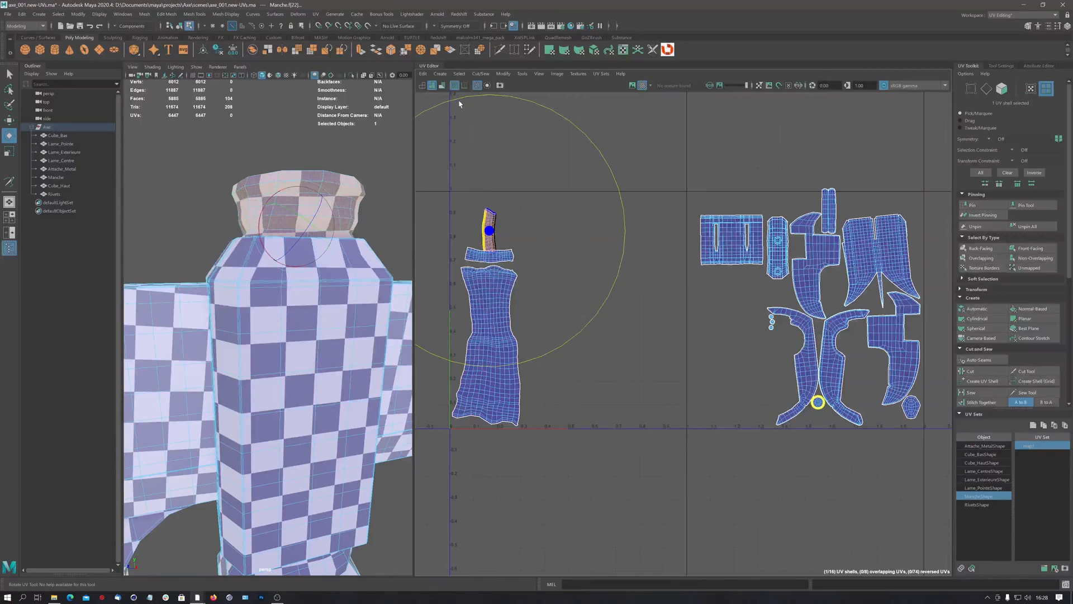
{"action": "left_click_drag", "start_coordinate": [459, 104], "coordinate": [280, 293]}
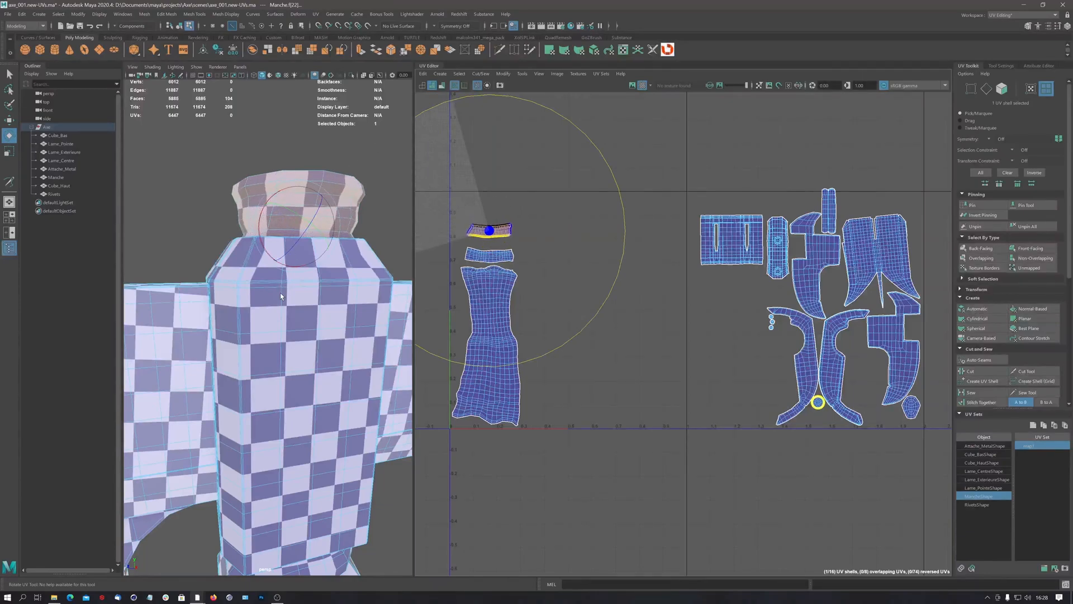
{"action": "scroll", "coordinate": [474, 240], "scroll_direction": "up", "scroll_amount": 5}
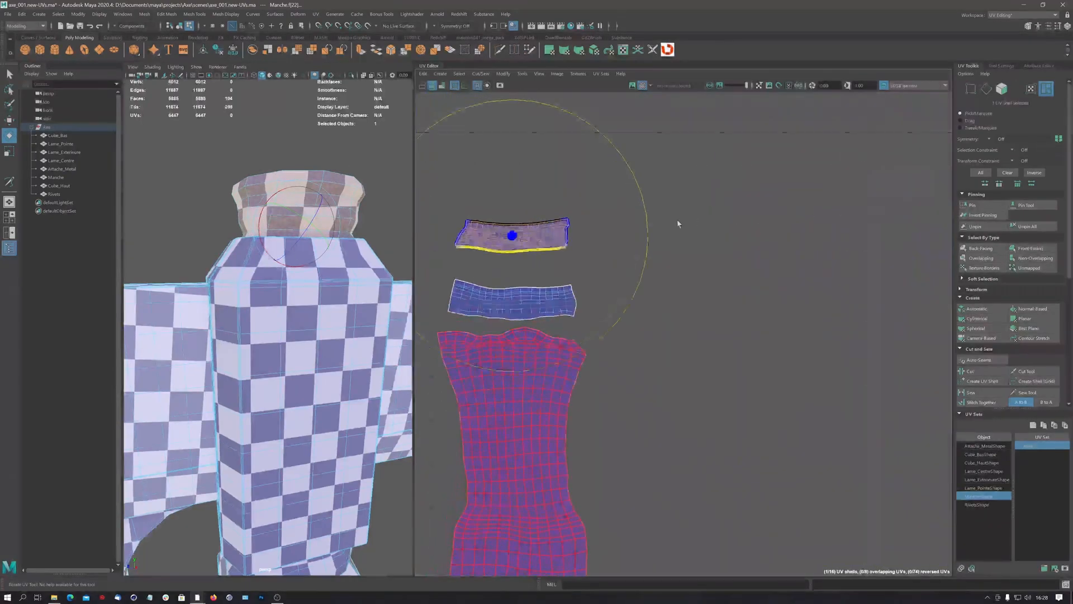
{"action": "left_click_drag", "start_coordinate": [531, 237], "coordinate": [527, 274]}
{"action": "key", "text": "w"}
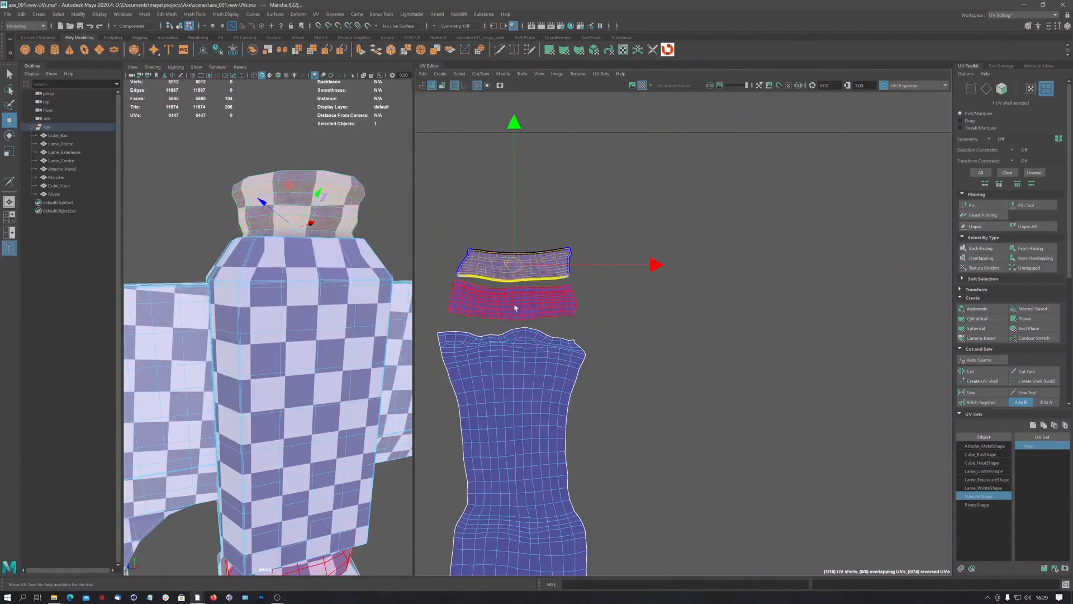
Add the ring shell to the selection and shift both narrow shells slightly left above the handle shell.
{"action": "left_click", "coordinate": [514, 305], "text": "shift"}
{"action": "middle_click_drag", "start_coordinate": [518, 306], "coordinate": [489, 312]}
{"action": "right_click_drag", "start_coordinate": [551, 263], "coordinate": [346, 268], "text": "alt"}
{"action": "middle_click_drag", "start_coordinate": [502, 250], "coordinate": [485, 200], "text": "alt"}
{"action": "right_click_drag", "start_coordinate": [485, 199], "coordinate": [959, 188], "text": "alt"}
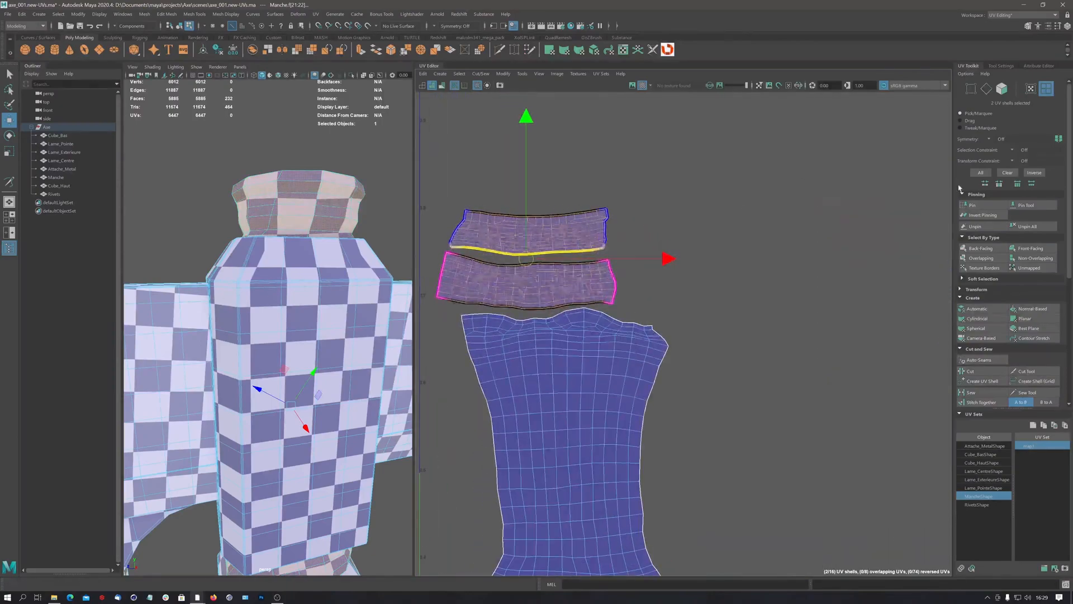
{"action": "mouse_move", "coordinate": [313, 263]}
{"action": "left_mouse_down", "text": "alt"}
{"action": "mouse_move", "coordinate": [347, 308]}
{"action": "mouse_move", "coordinate": [310, 281]}
{"action": "left_mouse_up", "text": "alt"}
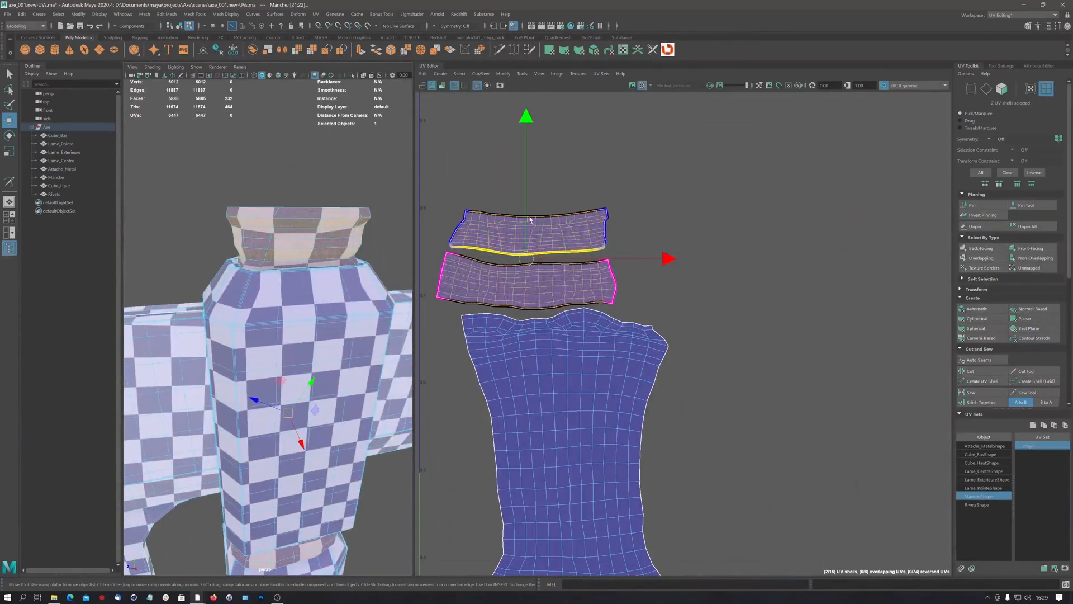
{"action": "left_click_drag", "start_coordinate": [336, 236], "coordinate": [327, 257], "text": "alt"}
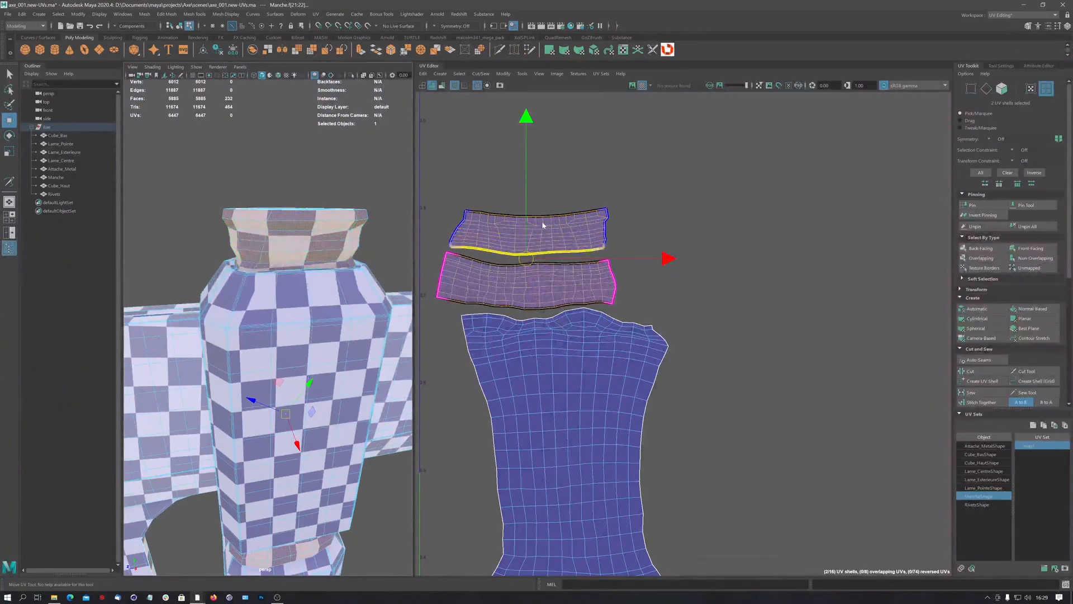
Rotate only the top-end shell about half a turn and offset it to the right above the ring shell.
{"action": "mouse_move", "coordinate": [541, 224]}
{"action": "right_mouse_down"}
{"action": "mouse_move", "coordinate": [546, 248]}
{"action": "mouse_move", "coordinate": [551, 218]}
{"action": "mouse_move", "coordinate": [531, 230]}
{"action": "right_mouse_up"}
{"action": "left_click", "coordinate": [523, 233]}
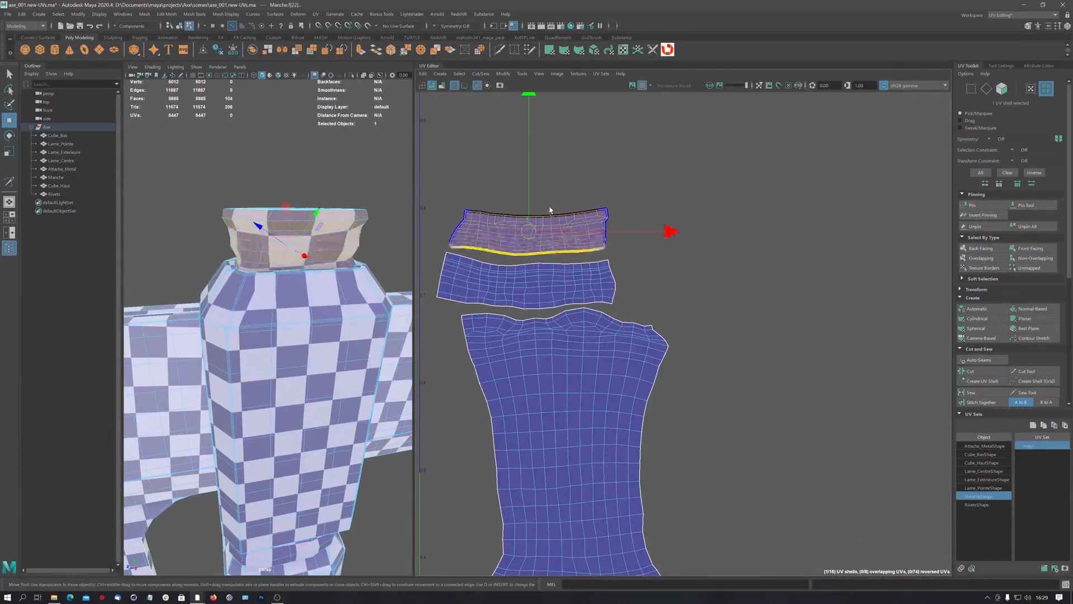
{"action": "key", "text": "e"}
{"action": "left_click_drag", "start_coordinate": [433, 119], "coordinate": [645, 392]}
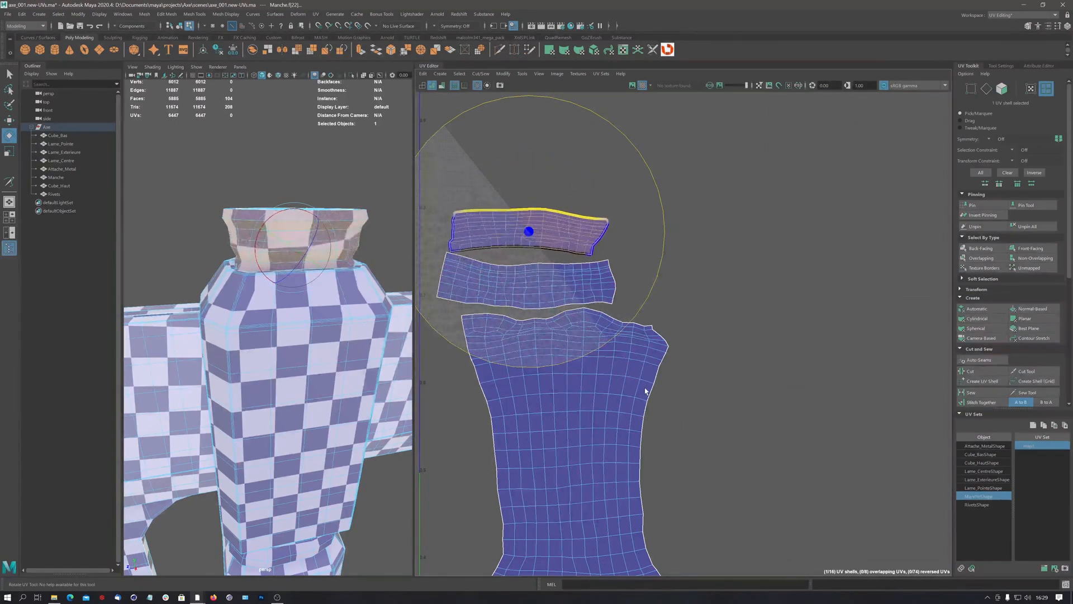
{"action": "key", "text": "w"}
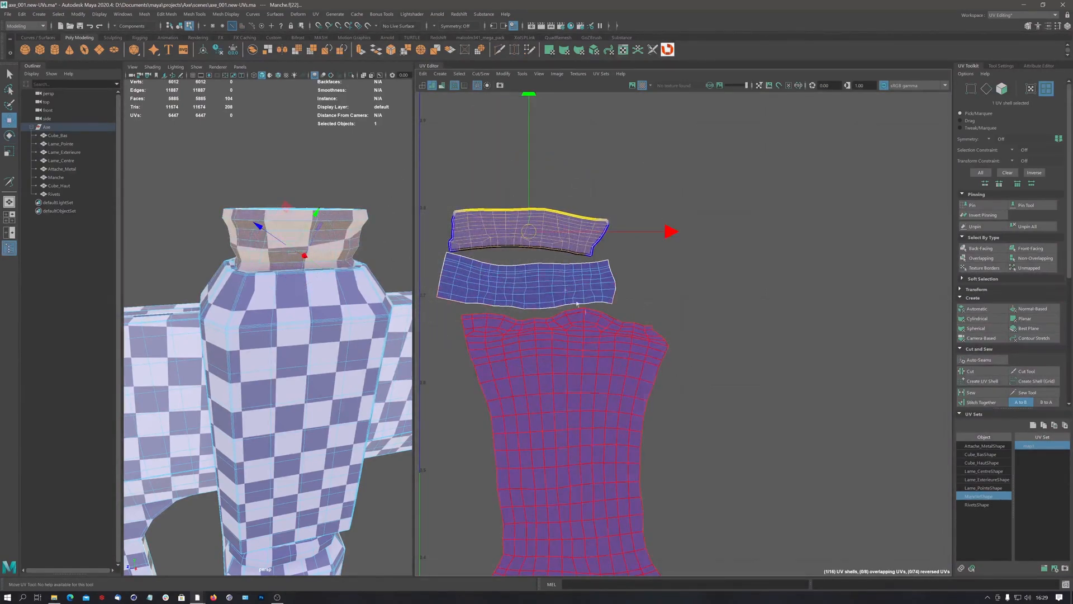
{"action": "left_click_drag", "start_coordinate": [528, 231], "coordinate": [582, 239]}
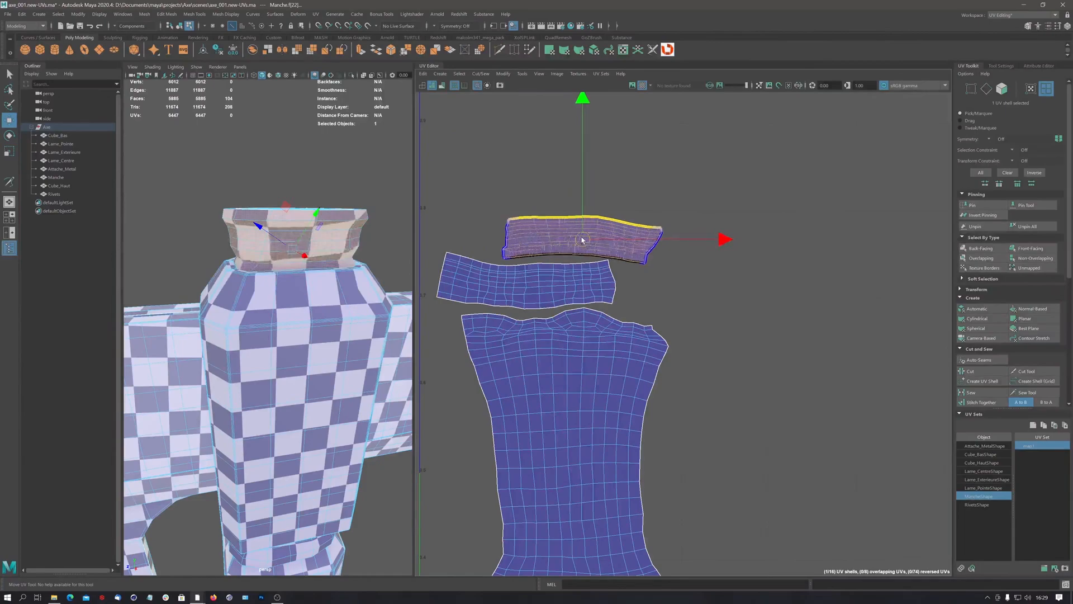
Move the handle's small round cap shell from the adjacent tile into the gap along the handle shell's left side.
{"action": "key", "text": "super"}
{"action": "left_click", "coordinate": [743, 284]}
{"action": "right_click_drag", "start_coordinate": [743, 284], "coordinate": [425, 335], "text": "alt"}
{"action": "middle_click_drag", "start_coordinate": [942, 360], "coordinate": [672, 255], "text": "alt"}
{"action": "right_click_drag", "start_coordinate": [673, 256], "coordinate": [548, 268], "text": "alt"}
{"action": "left_click", "coordinate": [885, 350]}
{"action": "left_click_drag", "start_coordinate": [885, 350], "coordinate": [801, 347]}
{"action": "left_click", "coordinate": [466, 244]}
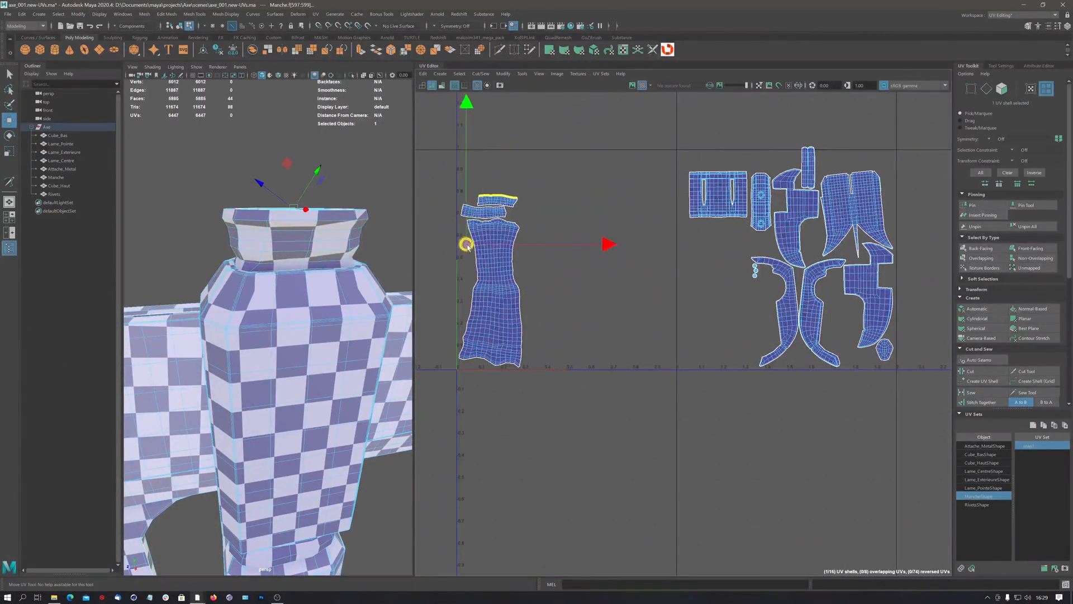
Move the handle's larger oval cap shell into the gap left of the handle's waist and lower the round cap to just above it.
{"action": "left_click", "coordinate": [884, 350]}
{"action": "left_click_drag", "start_coordinate": [884, 350], "coordinate": [466, 266]}
{"action": "scroll", "coordinate": [464, 249], "scroll_direction": "up", "scroll_amount": 5}
{"action": "middle_click_drag", "start_coordinate": [471, 314], "coordinate": [476, 361]}
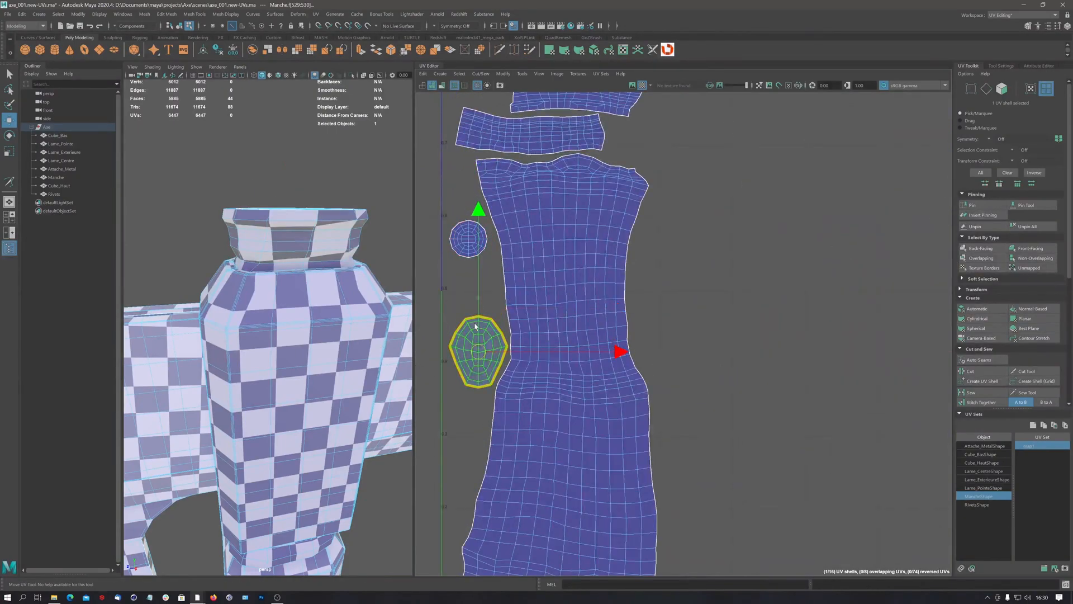
{"action": "left_click", "coordinate": [469, 249]}
{"action": "middle_click_drag", "start_coordinate": [469, 273], "coordinate": [480, 326]}
{"action": "scroll", "coordinate": [536, 279], "scroll_direction": "down", "scroll_amount": 5}
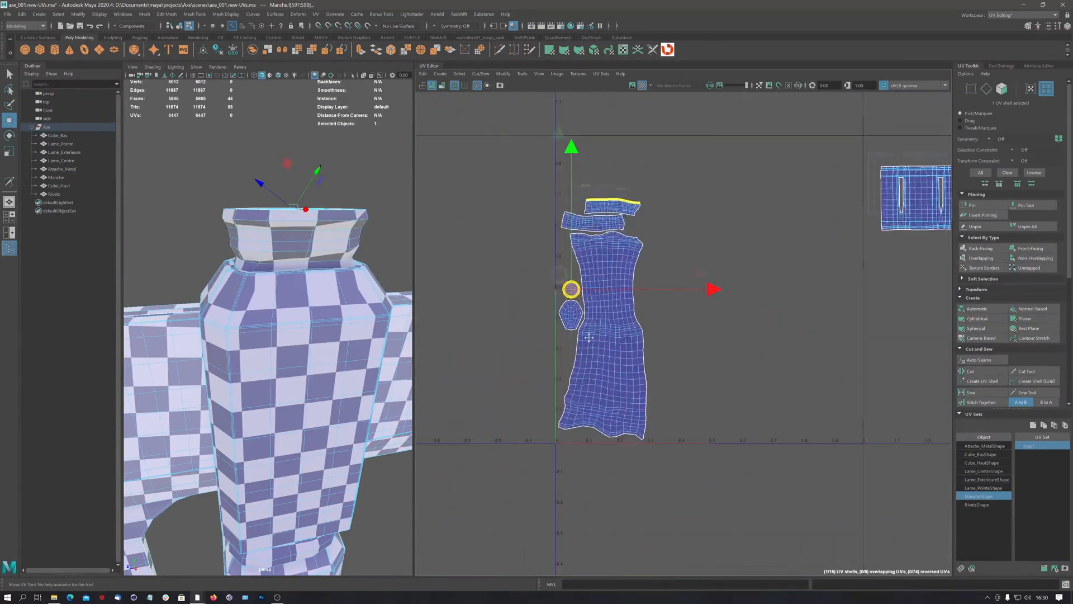
{"action": "middle_click_drag", "start_coordinate": [573, 207], "coordinate": [465, 185], "text": "alt"}
{"action": "scroll", "coordinate": [774, 289], "scroll_direction": "down", "scroll_amount": 2}
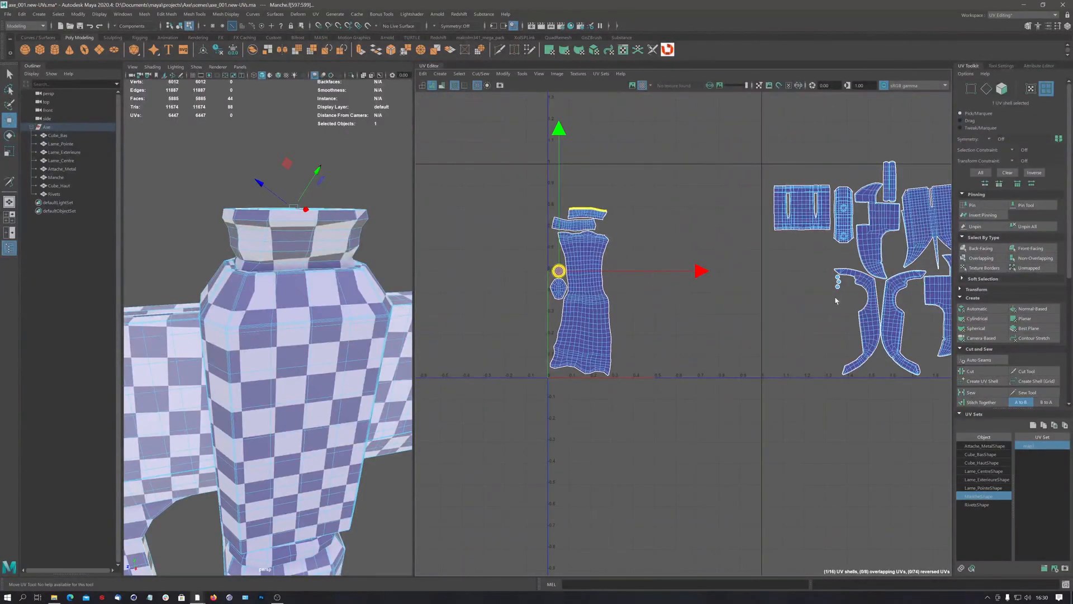
Relocate the oval cap shell to the right of the handle's waist and the round cap shell to the ring shell's right end.
{"action": "scroll", "coordinate": [575, 235], "scroll_direction": "up", "scroll_amount": 3}
{"action": "left_click", "coordinate": [551, 346]}
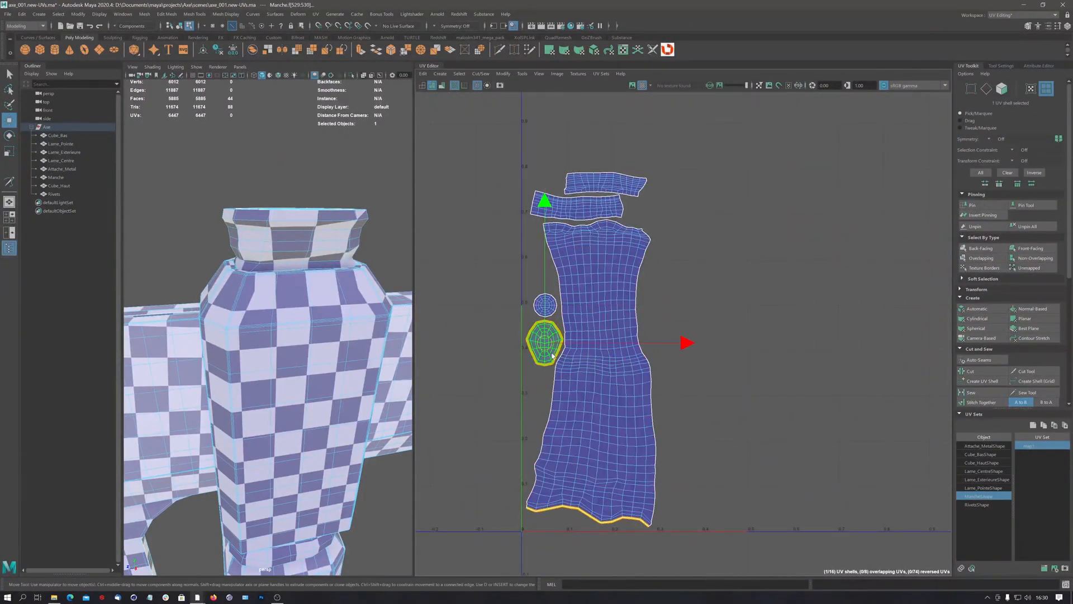
{"action": "middle_click_drag", "start_coordinate": [553, 355], "coordinate": [665, 347]}
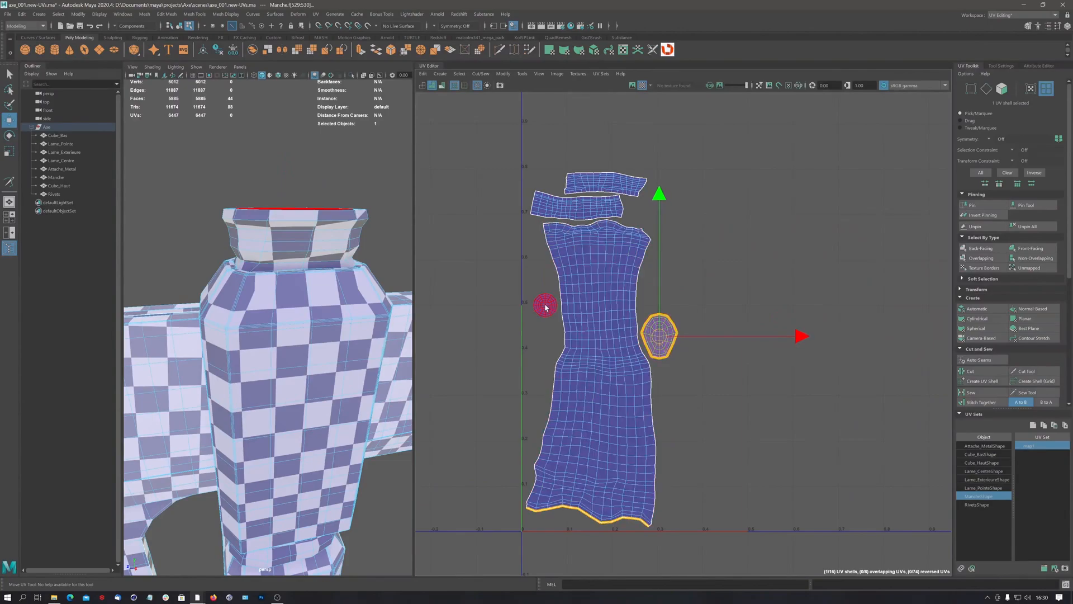
{"action": "left_click", "coordinate": [548, 310]}
{"action": "middle_click_drag", "start_coordinate": [549, 315], "coordinate": [641, 223]}
Move the Attache_Metal shell into the gap left of the handle's waist and place the three rivet shells above it.
{"action": "scroll", "coordinate": [786, 215], "scroll_direction": "down", "scroll_amount": 3}
{"action": "middle_click_drag", "start_coordinate": [814, 258], "coordinate": [631, 243], "text": "alt"}
{"action": "left_click", "coordinate": [842, 140]}
{"action": "middle_click_drag", "start_coordinate": [843, 143], "coordinate": [479, 269]}
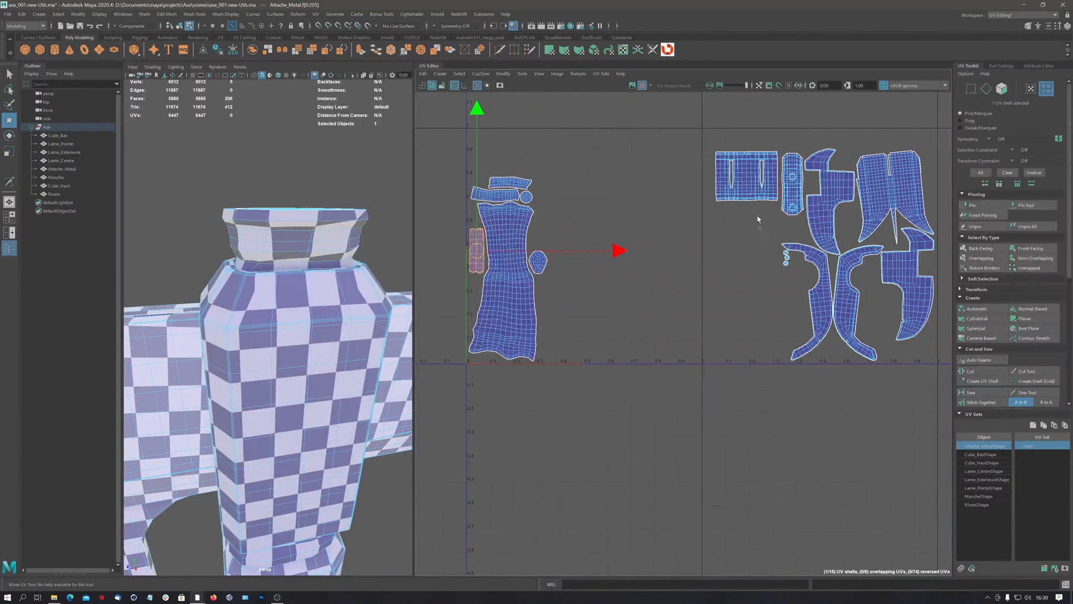
{"action": "left_click_drag", "start_coordinate": [777, 256], "coordinate": [778, 257]}
{"action": "middle_click_drag", "start_coordinate": [779, 257], "coordinate": [478, 219]}
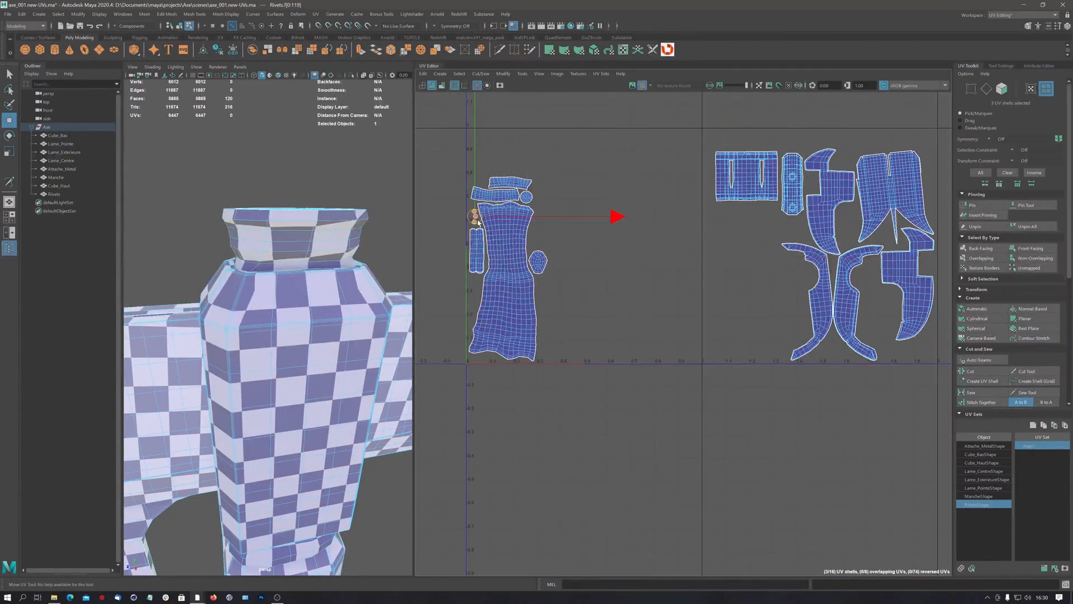
Place the Cube_Haut shell at the bottom of the 0–1 square right of the handle shell, and bring the Cube_Bas shell above it.
{"action": "left_click", "coordinate": [747, 188]}
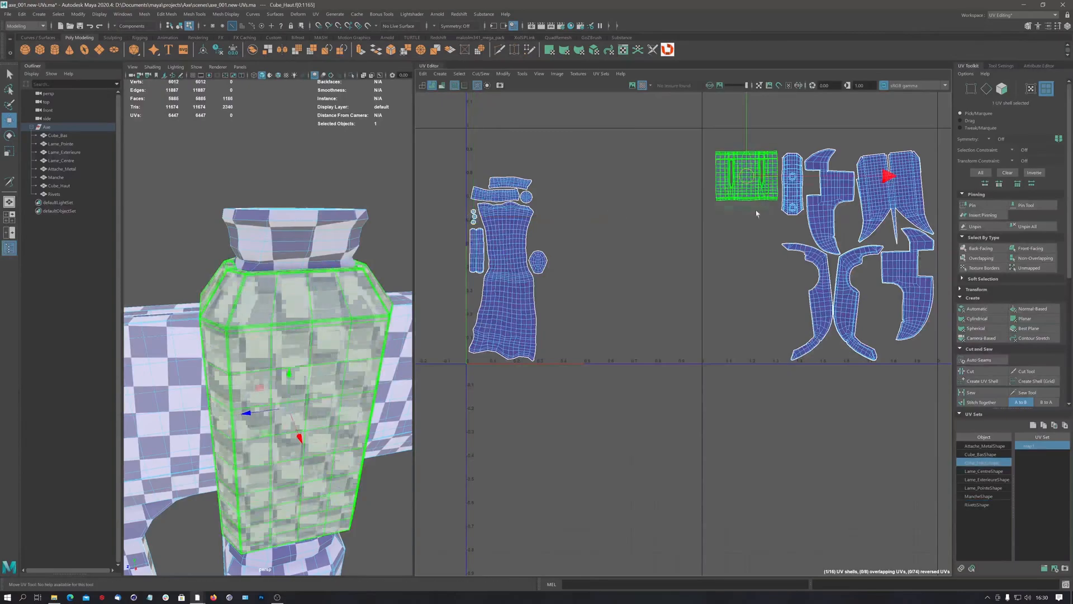
{"action": "middle_click_drag", "start_coordinate": [756, 213], "coordinate": [586, 362]}
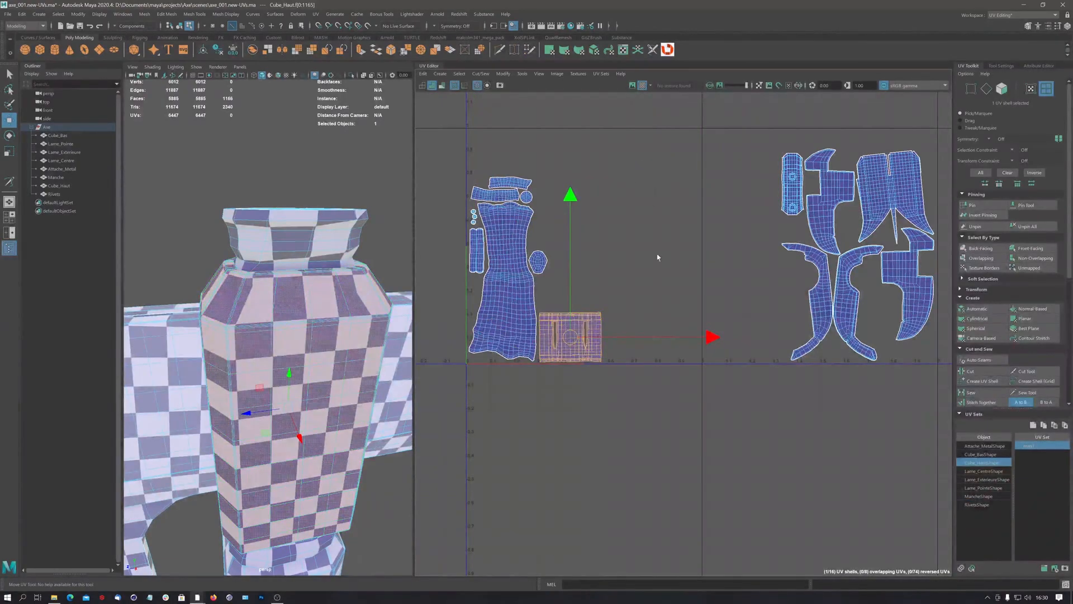
{"action": "left_click_drag", "start_coordinate": [796, 202], "coordinate": [560, 313]}
{"action": "right_click_drag", "start_coordinate": [557, 291], "coordinate": [930, 266], "text": "alt"}
{"action": "middle_click_drag", "start_coordinate": [608, 296], "coordinate": [710, 247], "text": "alt"}
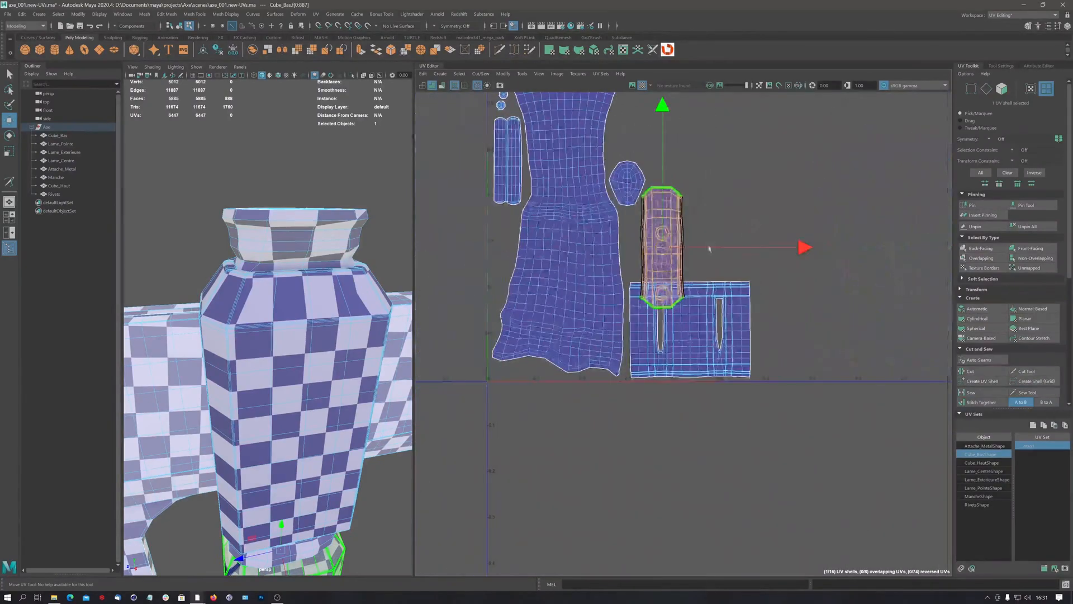
Rotate the Cube_Bas shell to horizontal and align it directly above the Cube_Haut shell.
{"action": "middle_click_drag", "start_coordinate": [305, 475], "coordinate": [297, 280], "text": "alt"}
{"action": "left_click_drag", "start_coordinate": [296, 280], "coordinate": [308, 260], "text": "alt"}
{"action": "scroll", "coordinate": [679, 235], "scroll_direction": "up", "scroll_amount": 3}
{"action": "key", "text": "e"}
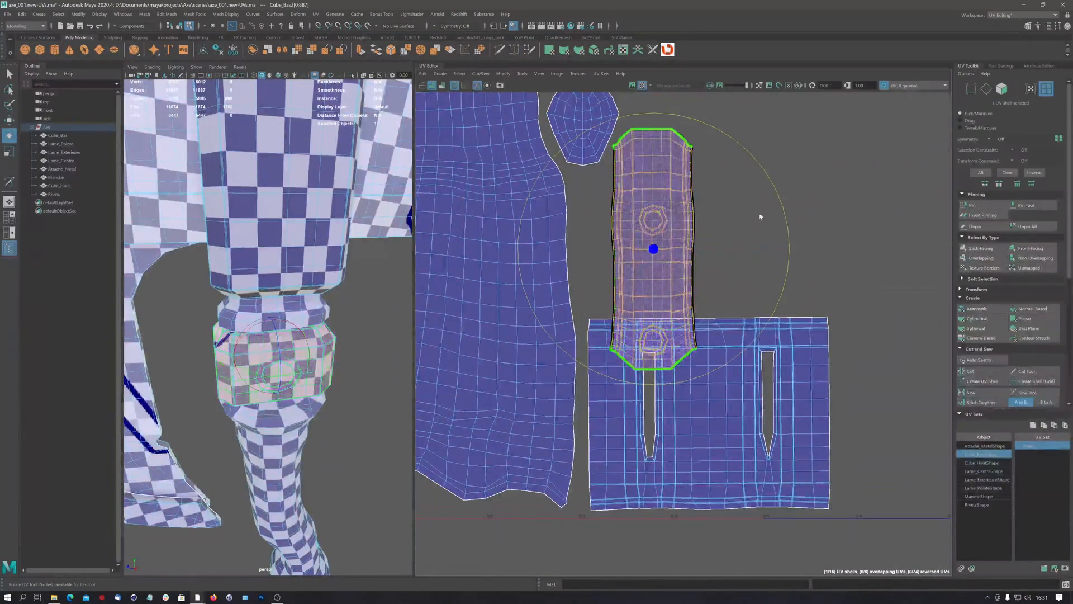
{"action": "left_click_drag", "start_coordinate": [785, 217], "coordinate": [692, 376]}
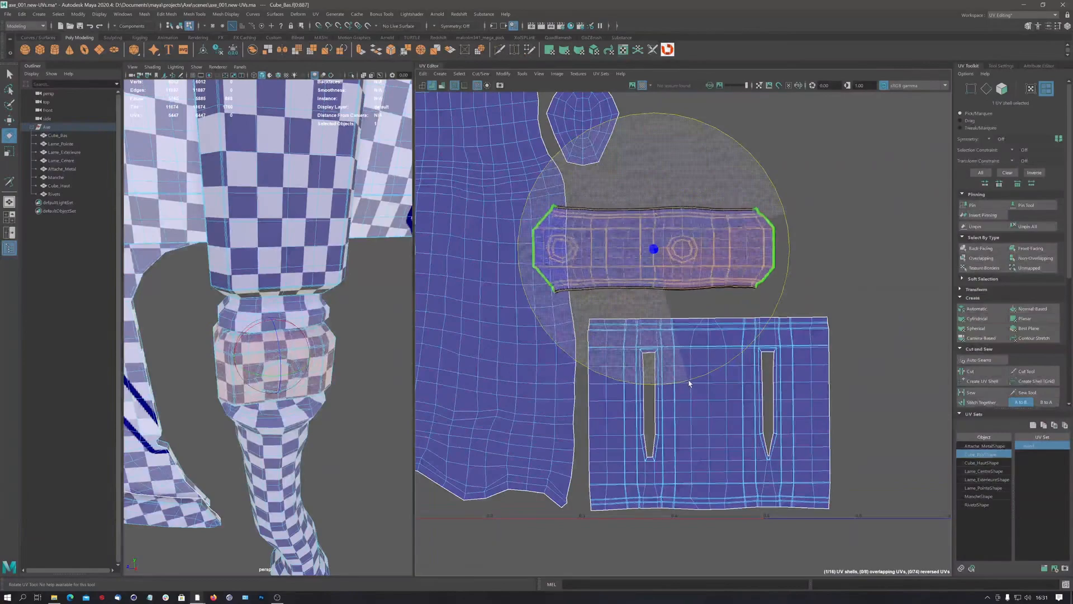
{"action": "key", "text": "w"}
{"action": "middle_click_drag", "start_coordinate": [683, 267], "coordinate": [732, 290]}
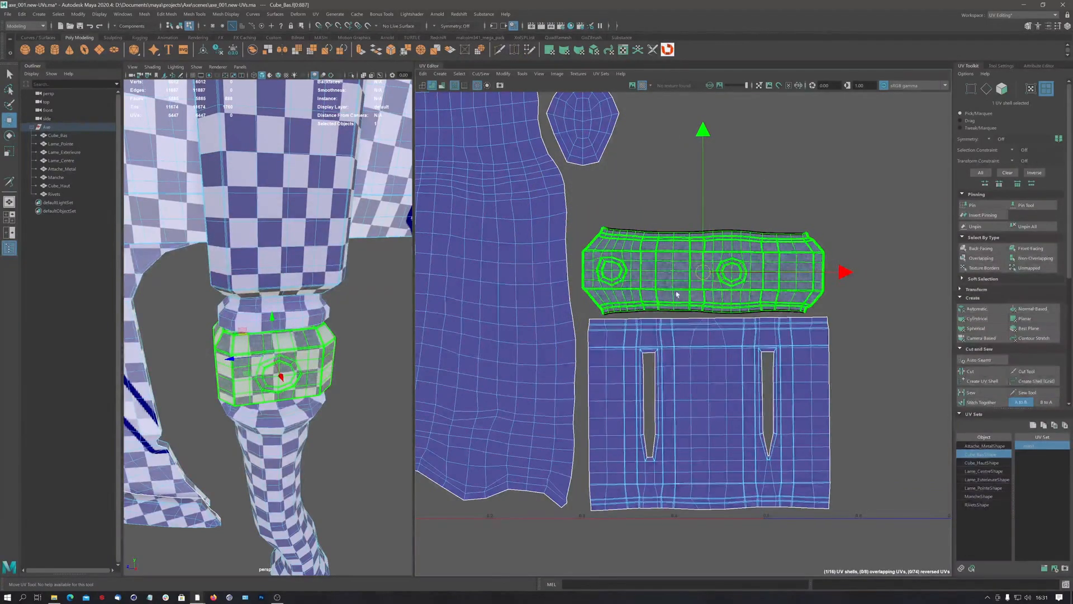
Check the Cube_Bas shell's orientation by locating a lower-border face on the model, and rotate the shell half a turn.
{"action": "right_click_drag", "start_coordinate": [677, 291], "coordinate": [679, 313]}
{"action": "left_click", "coordinate": [681, 295]}
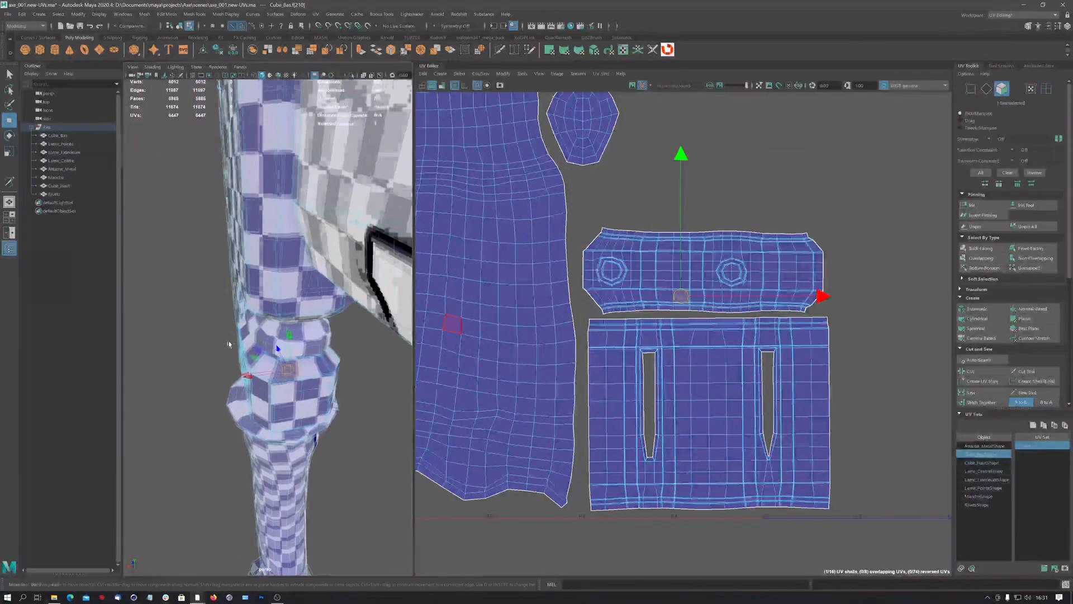
{"action": "mouse_move", "coordinate": [702, 277]}
{"action": "right_mouse_down", "text": "ctrl"}
{"action": "mouse_move", "coordinate": [694, 291]}
{"action": "mouse_move", "coordinate": [700, 268]}
{"action": "right_mouse_up", "text": "ctrl"}
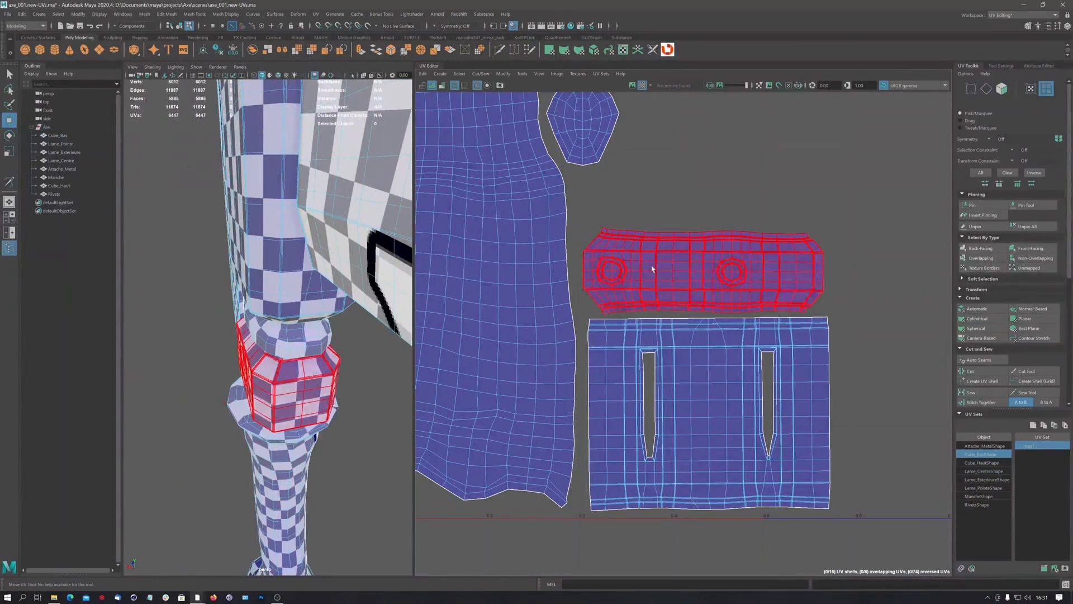
{"action": "key", "text": "e"}
{"action": "left_click_drag", "start_coordinate": [609, 172], "coordinate": [811, 383]}
{"action": "key", "text": "super"}
{"action": "left_click", "coordinate": [889, 244]}
{"action": "scroll", "coordinate": [886, 242], "scroll_direction": "down", "scroll_amount": 4}
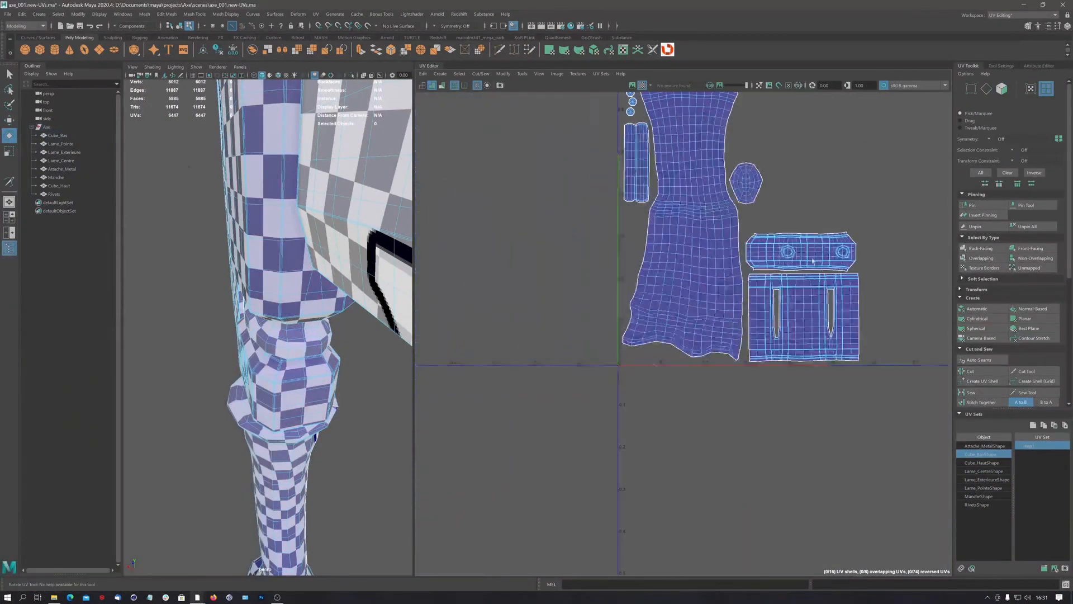
Move the left Lame_Exterieur shell from the adjacent tile to above the Cube_Bas shell, beside the handle shell.
{"action": "scroll", "coordinate": [738, 273], "scroll_direction": "down", "scroll_amount": 3}
{"action": "middle_click_drag", "start_coordinate": [890, 232], "coordinate": [609, 259], "text": "alt"}
{"action": "left_click", "coordinate": [723, 293]}
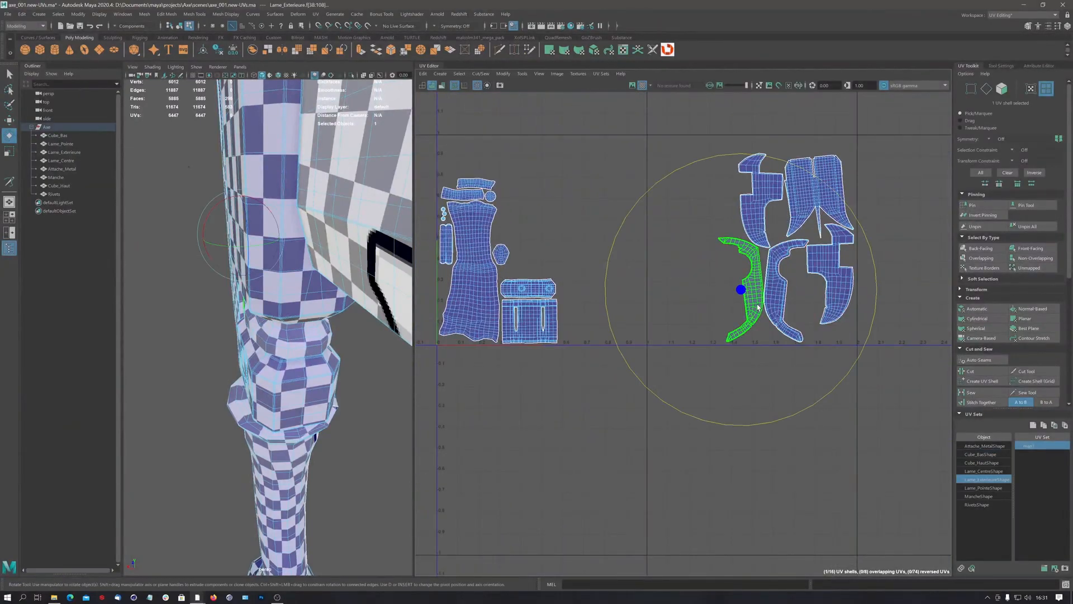
{"action": "key", "text": "w"}
{"action": "left_click_drag", "start_coordinate": [723, 294], "coordinate": [527, 238]}
{"action": "right_click_drag", "start_coordinate": [520, 218], "coordinate": [636, 249], "text": "alt"}
{"action": "middle_click_drag", "start_coordinate": [630, 284], "coordinate": [583, 296], "text": "alt"}
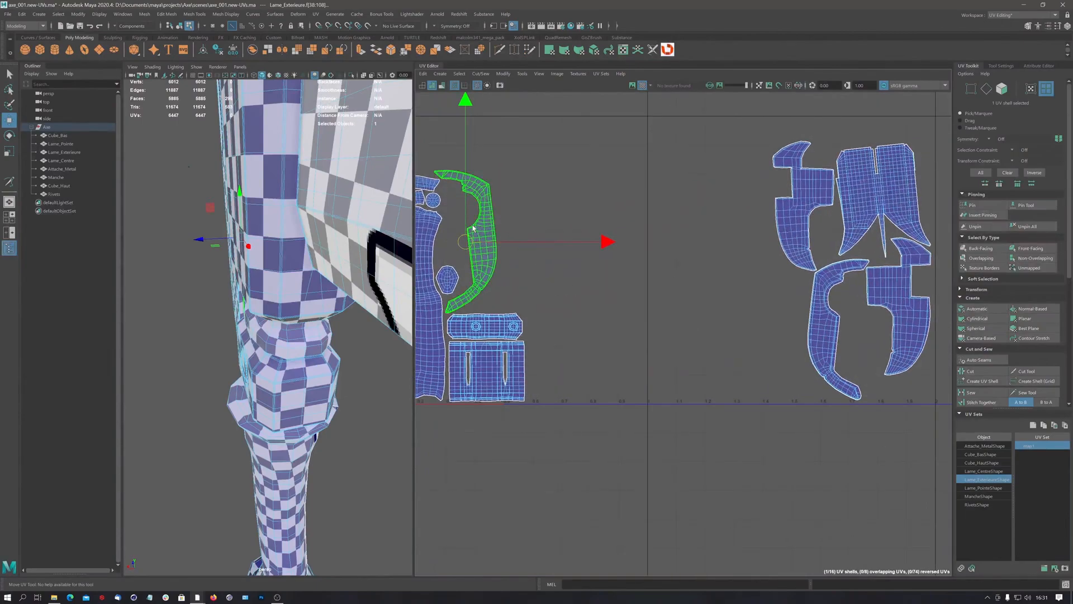
Rotate the placed Lame_Exterieur shell slightly until its straight edge is vertical and nestle it around the oval cap shell.
{"action": "key", "text": "r"}
{"action": "key", "text": "e"}
{"action": "left_click_drag", "start_coordinate": [494, 244], "coordinate": [589, 194]}
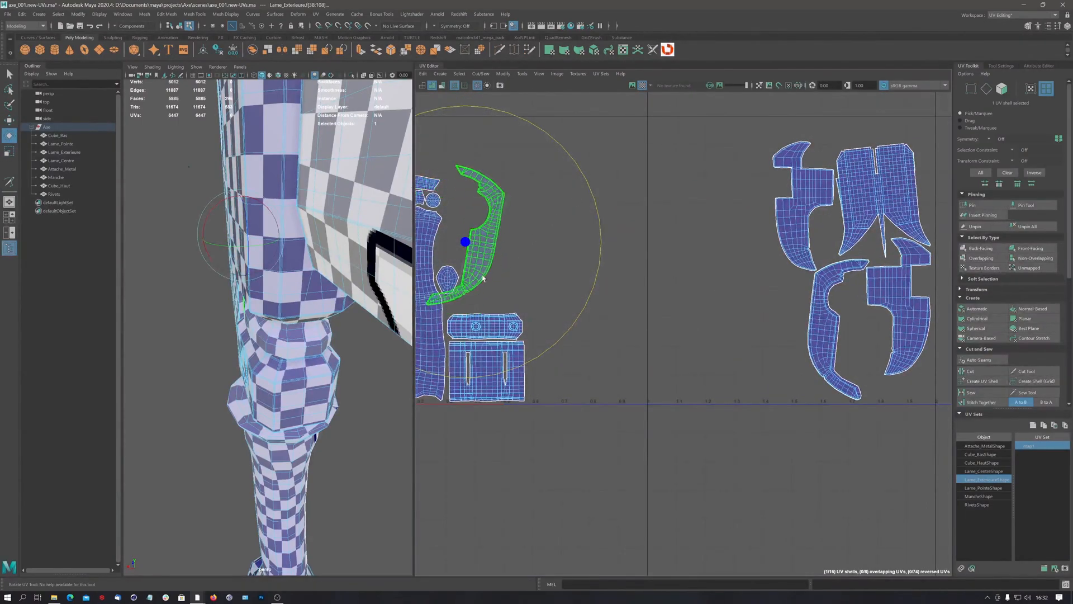
{"action": "key", "text": "w"}
{"action": "left_click_drag", "start_coordinate": [496, 278], "coordinate": [503, 283]}
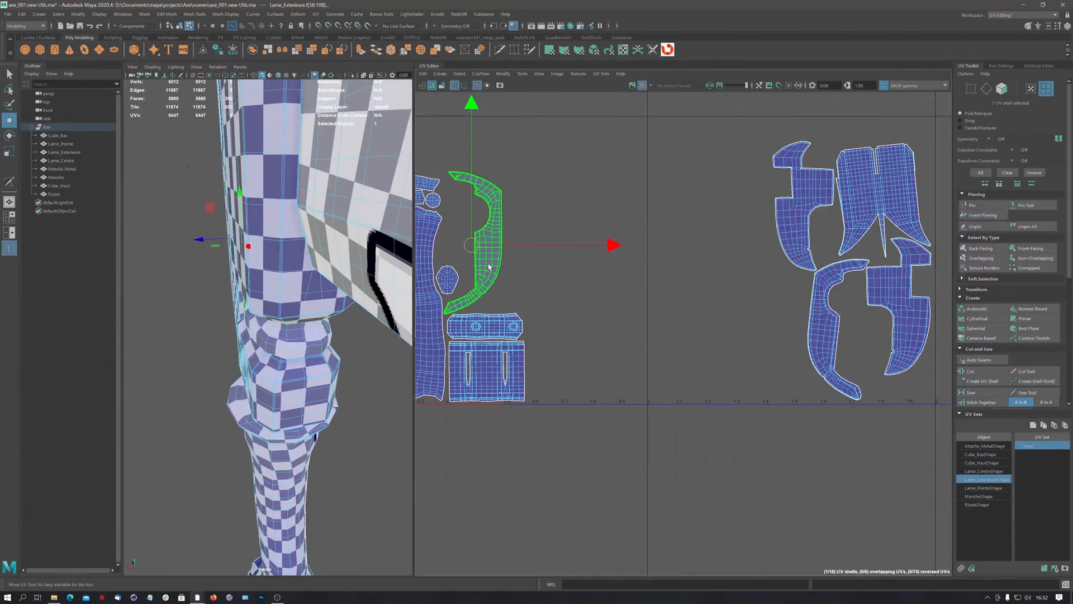
Bring the second Lame_Exterieur shell into the 0–1 square, straighten it, and set it back to back against the first one.
{"action": "left_click", "coordinate": [826, 346]}
{"action": "left_click_drag", "start_coordinate": [826, 346], "coordinate": [568, 379]}
{"action": "key", "text": "e"}
{"action": "key", "text": "w"}
{"action": "left_click_drag", "start_coordinate": [525, 281], "coordinate": [524, 277]}
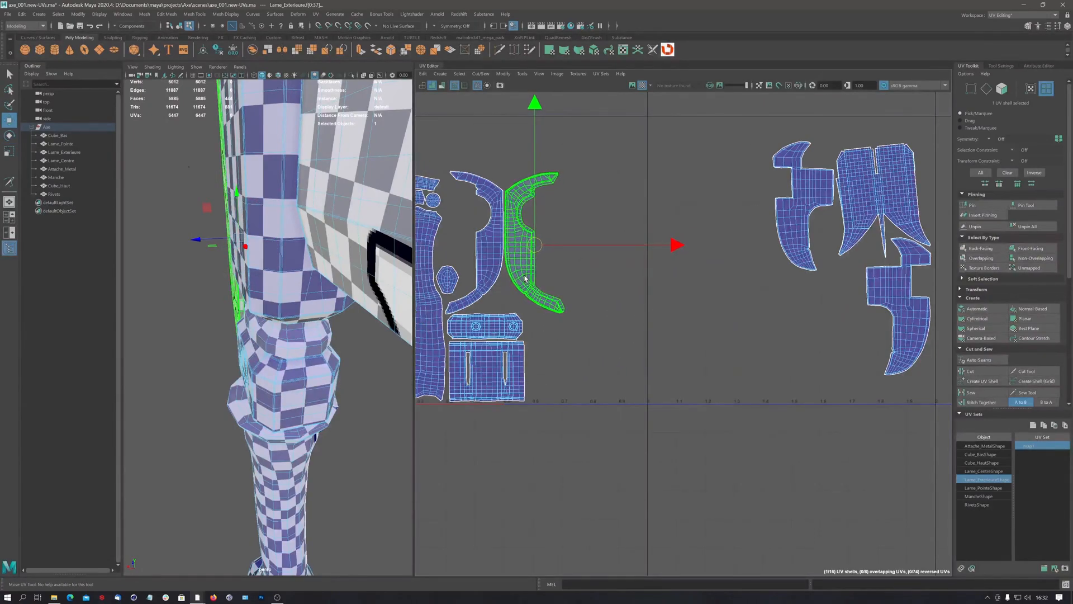
Bring the Lame_Pointe shell into the 0–1 square near the Cube_Bas shell and rotate it in place.
{"action": "scroll", "coordinate": [622, 241], "scroll_direction": "down", "scroll_amount": 2}
{"action": "left_click", "coordinate": [794, 246]}
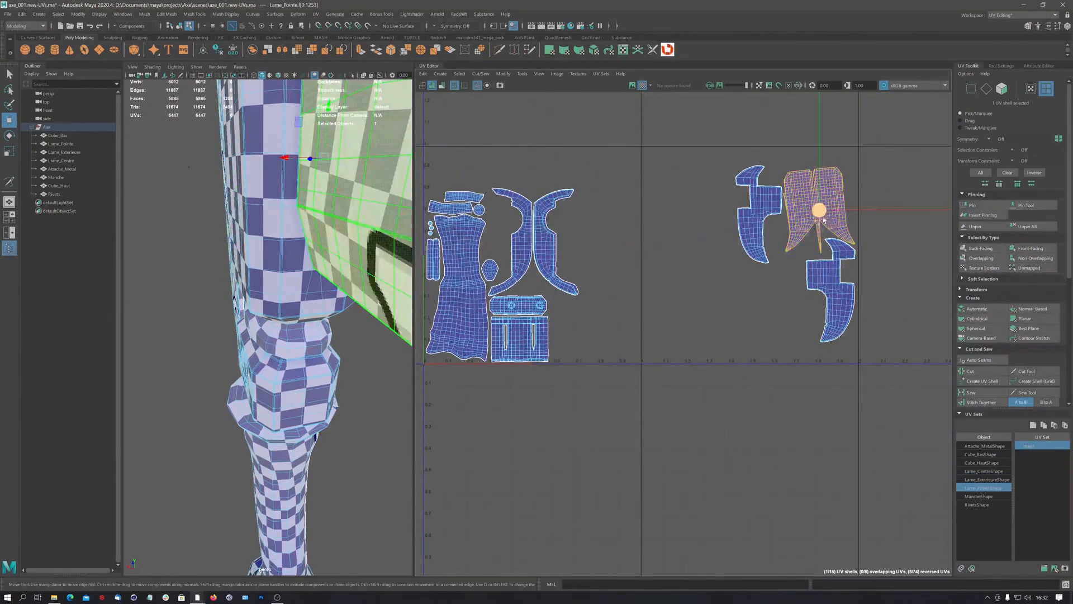
{"action": "left_click_drag", "start_coordinate": [839, 232], "coordinate": [617, 366]}
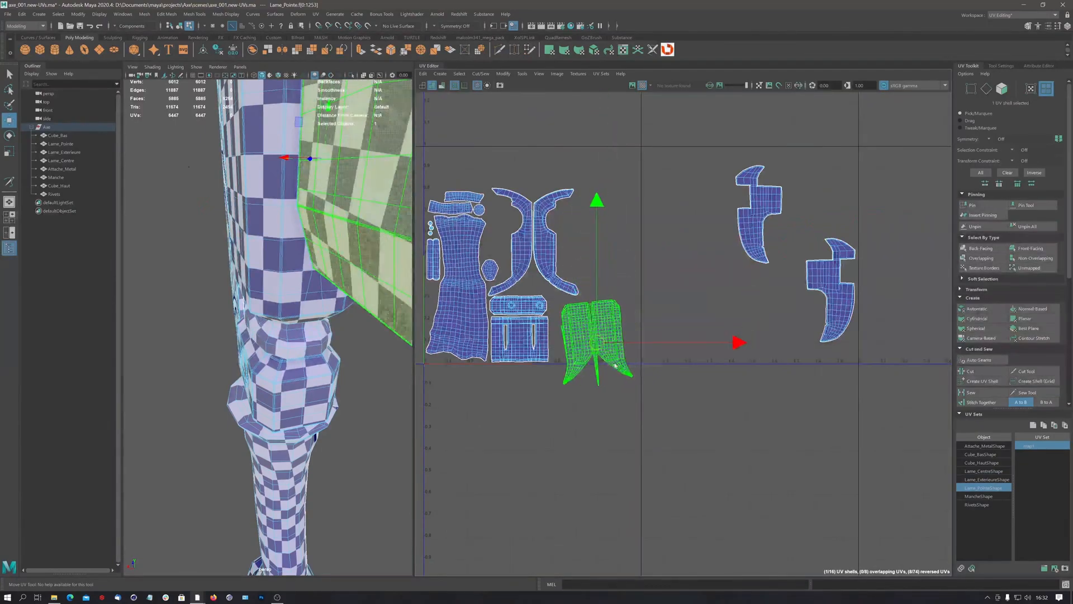
{"action": "key", "text": "e"}
{"action": "left_click_drag", "start_coordinate": [590, 328], "coordinate": [584, 364]}
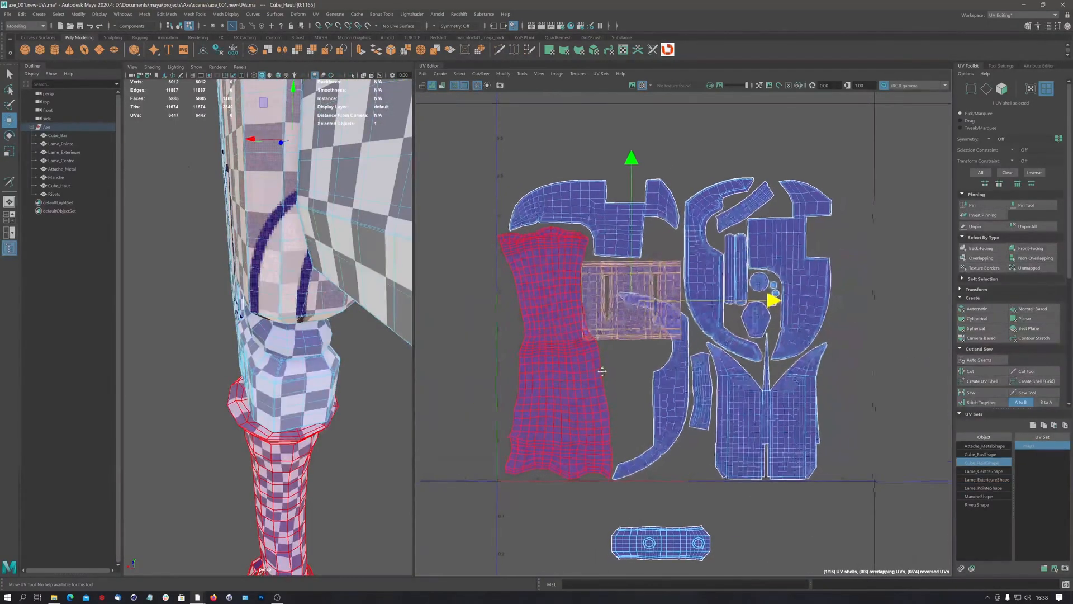
Examine the packed UV layout, from the blade shells to the edge loops selected on the Manche shell.
{"action": "middle_click_drag", "start_coordinate": [602, 371], "coordinate": [605, 369], "text": "alt"}
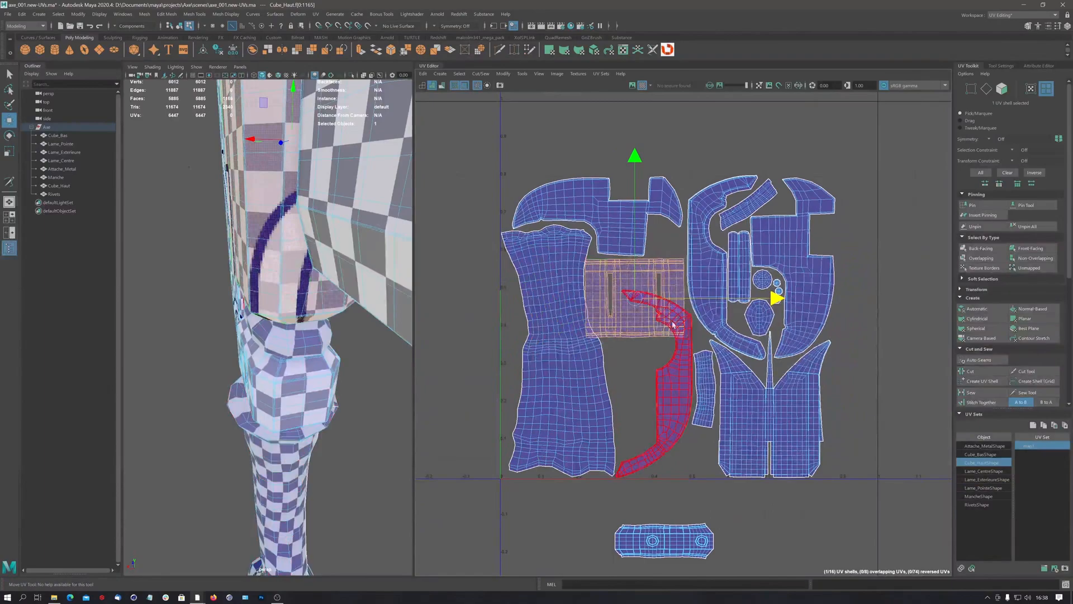
{"action": "right_click_drag", "start_coordinate": [602, 294], "coordinate": [589, 293], "text": "alt"}
{"action": "middle_click_drag", "start_coordinate": [590, 294], "coordinate": [612, 275], "text": "alt"}
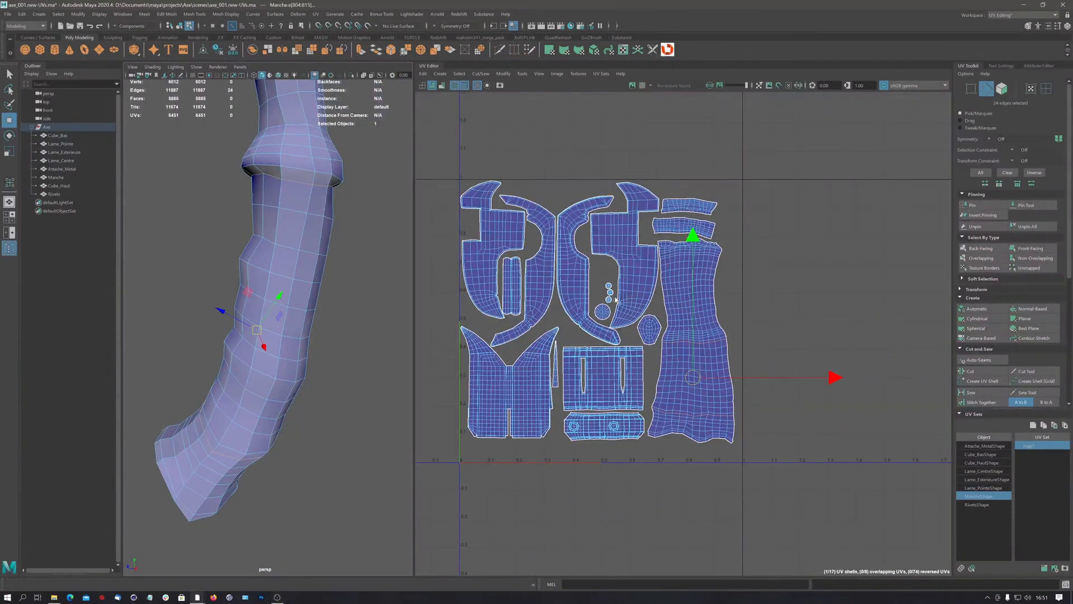
{"action": "middle_click_drag", "start_coordinate": [615, 301], "coordinate": [640, 299], "text": "alt"}
{"action": "right_click_drag", "start_coordinate": [640, 300], "coordinate": [713, 261], "text": "alt"}
{"action": "middle_click_drag", "start_coordinate": [697, 264], "coordinate": [642, 270], "text": "alt"}
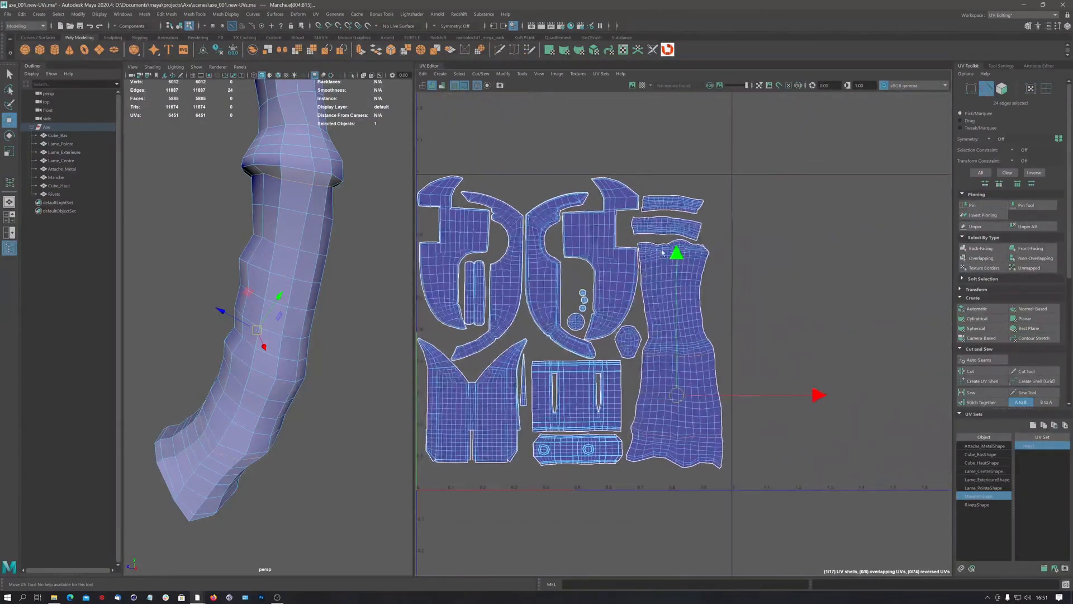
{"action": "right_click_drag", "start_coordinate": [653, 251], "coordinate": [967, 246], "text": "alt"}
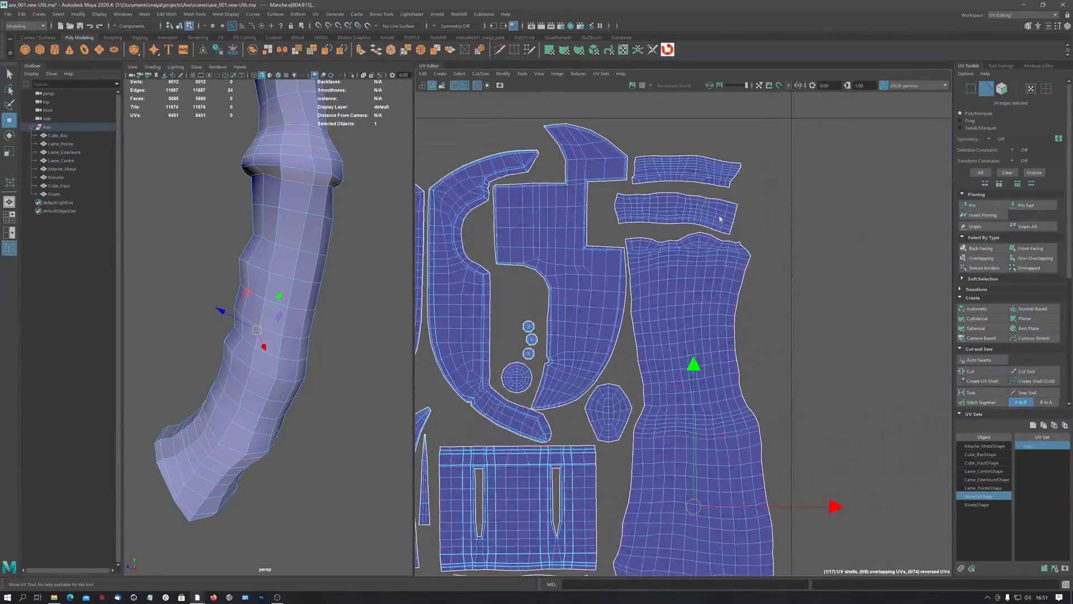
{"action": "right_click_drag", "start_coordinate": [760, 285], "coordinate": [706, 296], "text": "alt"}
{"action": "middle_click_drag", "start_coordinate": [653, 310], "coordinate": [703, 185], "text": "alt"}
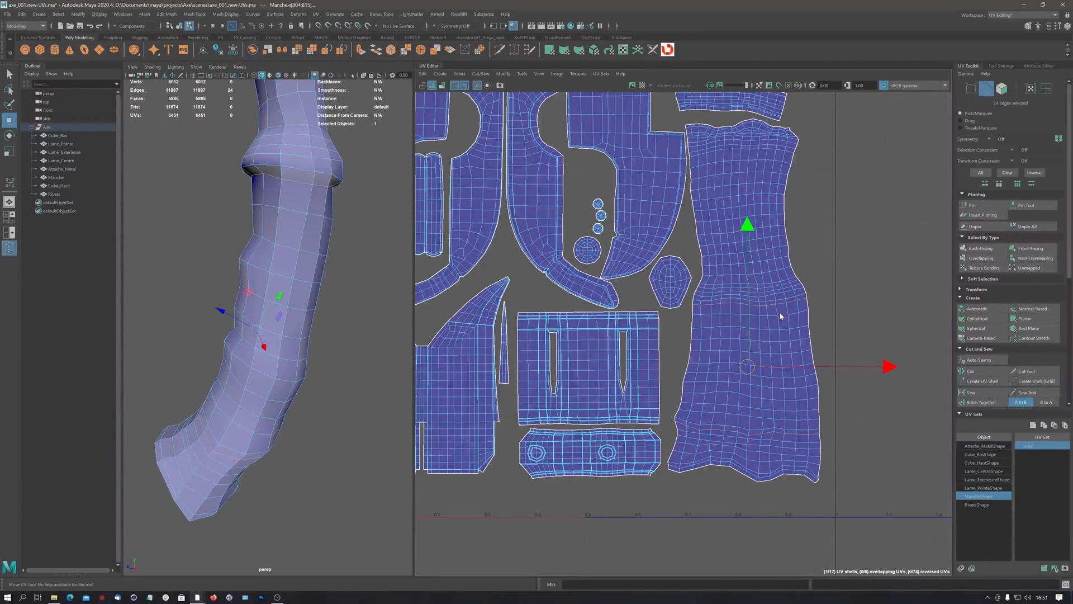
Undo the trial cut of the selected edges and cut the Manche shell along its mid-height edge loop with the Cut UV tool.
{"action": "right_click_drag", "start_coordinate": [781, 316], "coordinate": [749, 329], "text": "shift"}
{"action": "key", "text": "ctrl+z"}
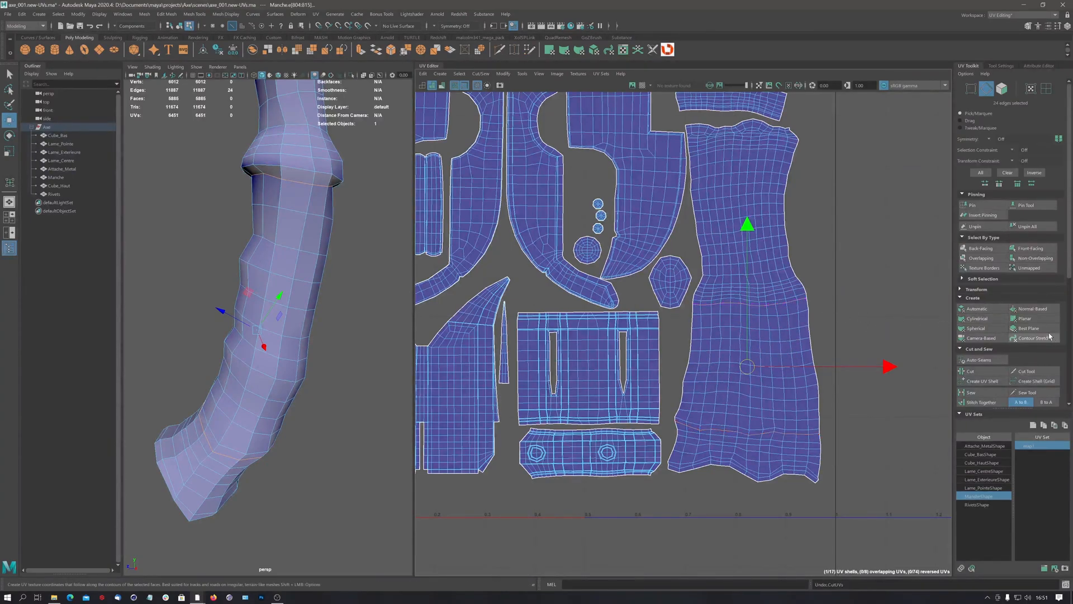
{"action": "left_click", "coordinate": [1025, 371]}
{"action": "left_click", "coordinate": [1025, 370]}
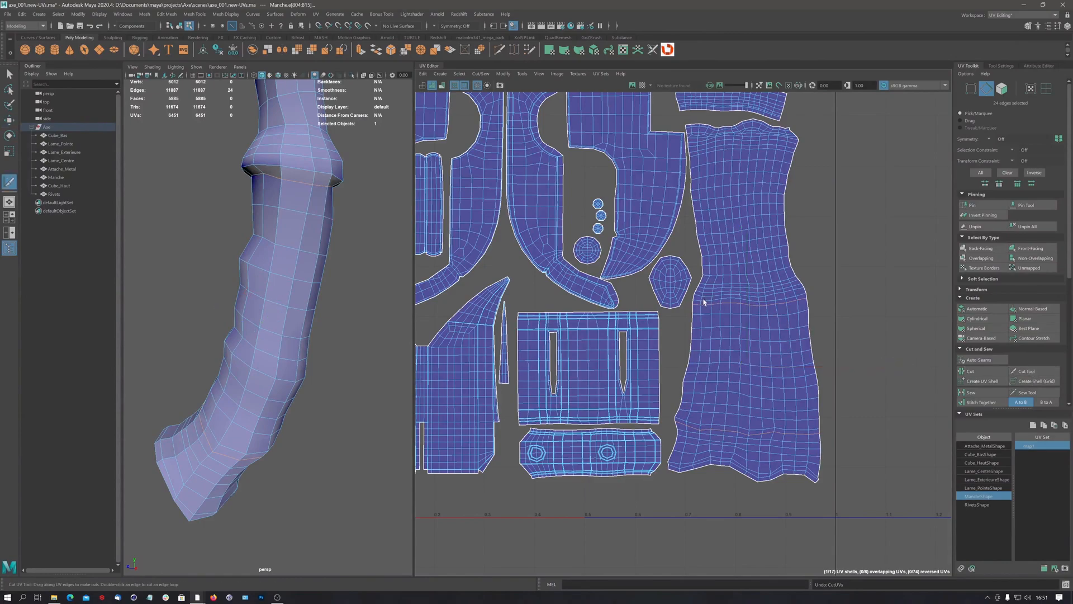
{"action": "scroll", "coordinate": [635, 300], "scroll_direction": "up", "scroll_amount": 5}
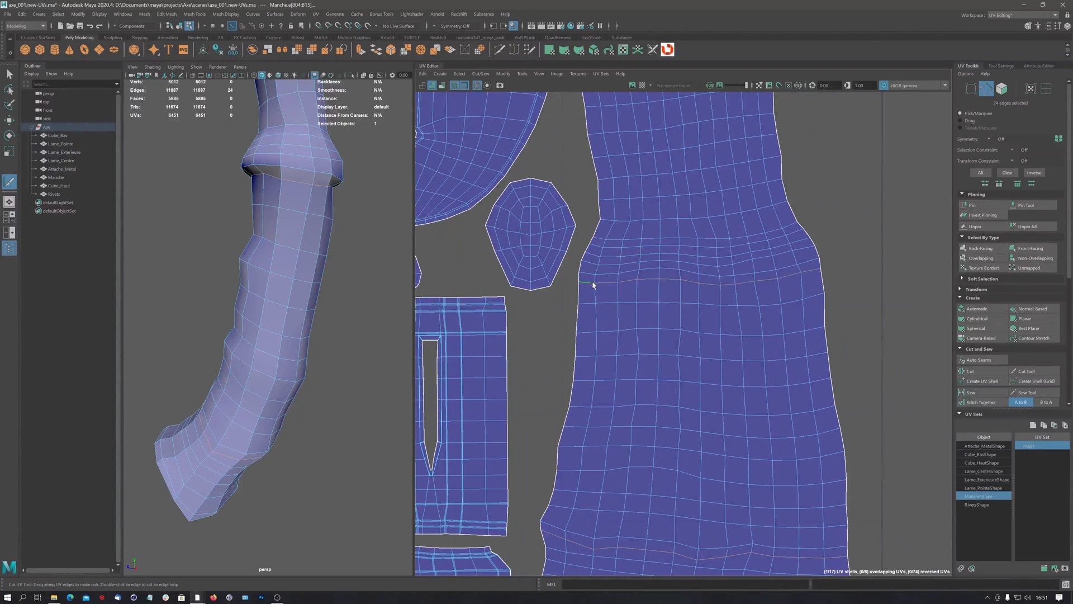
{"action": "left_click_drag", "start_coordinate": [610, 286], "coordinate": [832, 272]}
Cut the Manche shell along the edge loop near its lower end, where the handle bends.
{"action": "middle_click_drag", "start_coordinate": [686, 380], "coordinate": [726, 185], "text": "alt"}
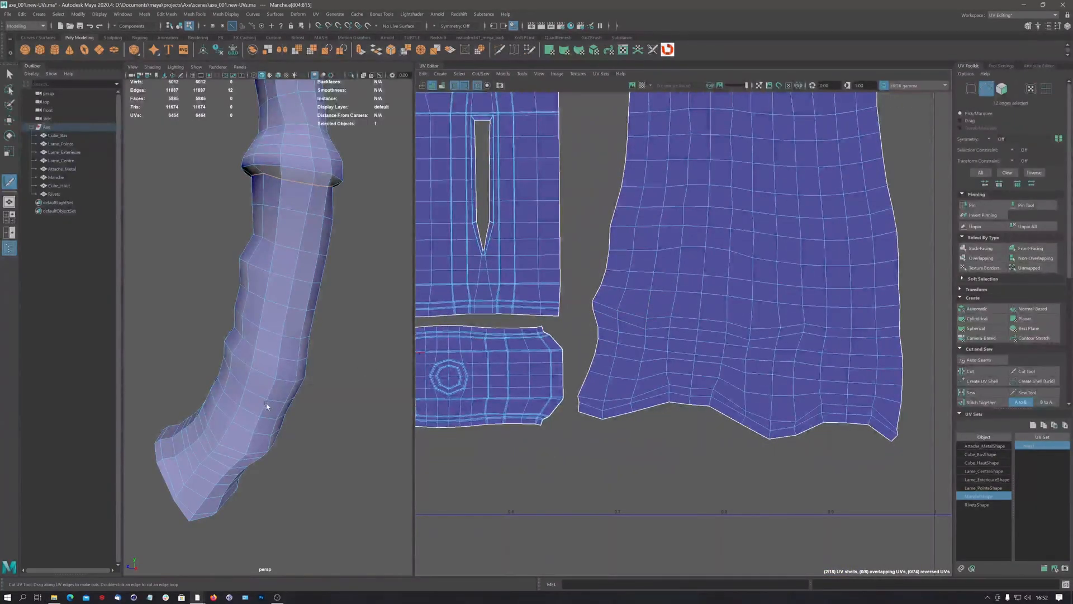
{"action": "left_click_drag", "start_coordinate": [242, 432], "coordinate": [261, 415], "text": "alt"}
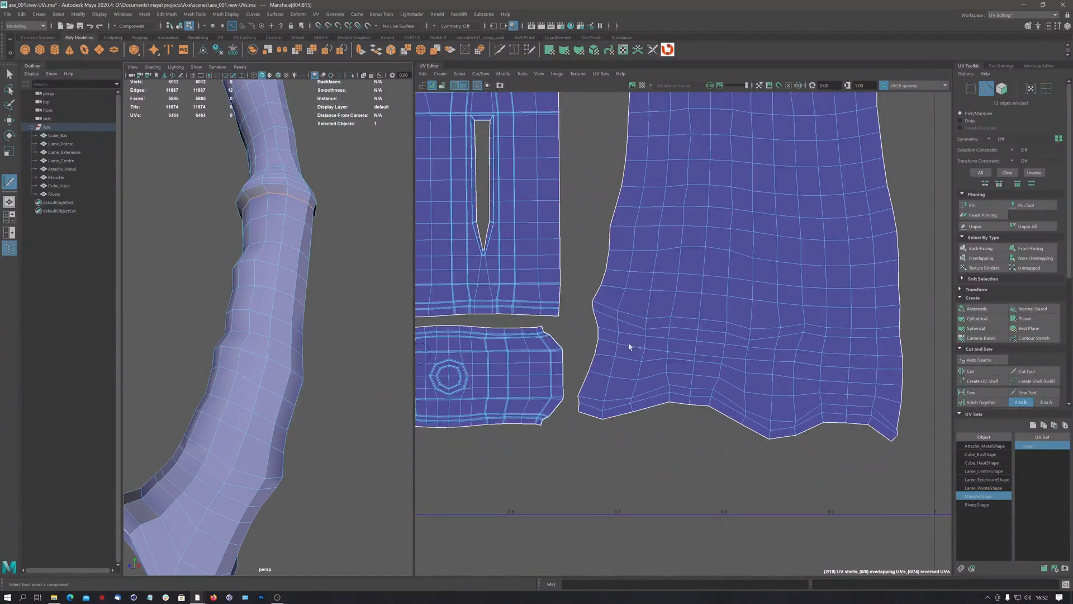
{"action": "middle_click_drag", "start_coordinate": [666, 335], "coordinate": [650, 308], "text": "alt"}
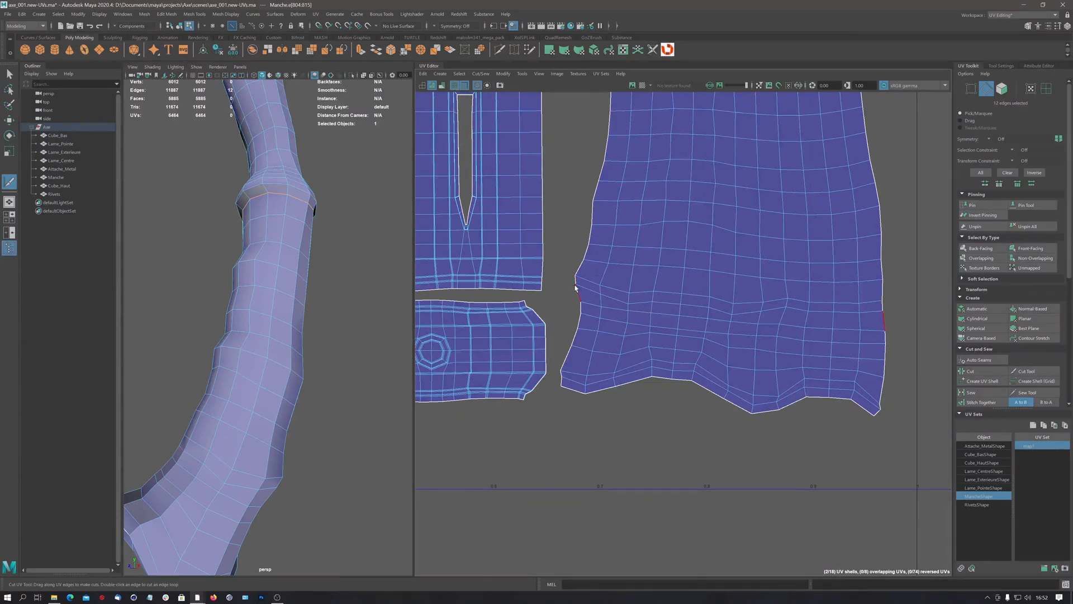
{"action": "left_click_drag", "start_coordinate": [608, 287], "coordinate": [887, 303]}
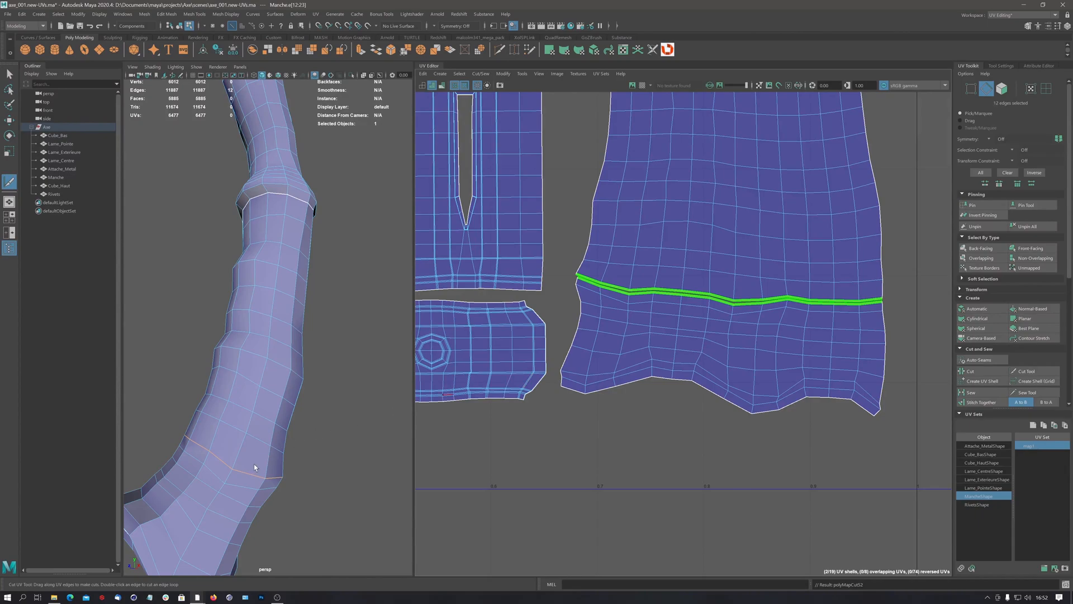
Examine the Manche pieces and their cut borders within the whole UV layout.
{"action": "scroll", "coordinate": [795, 317], "scroll_direction": "down", "scroll_amount": 5}
{"action": "middle_click_drag", "start_coordinate": [795, 317], "coordinate": [693, 478], "text": "alt"}
{"action": "middle_click_drag", "start_coordinate": [673, 229], "coordinate": [678, 280], "text": "alt"}
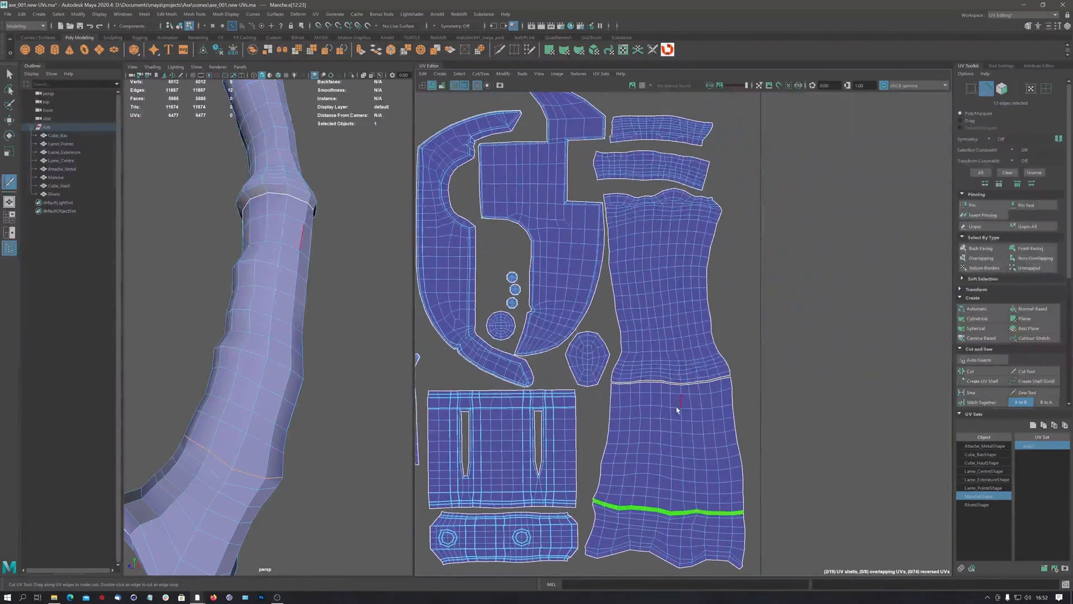
{"action": "middle_click_drag", "start_coordinate": [686, 391], "coordinate": [711, 452], "text": "alt"}
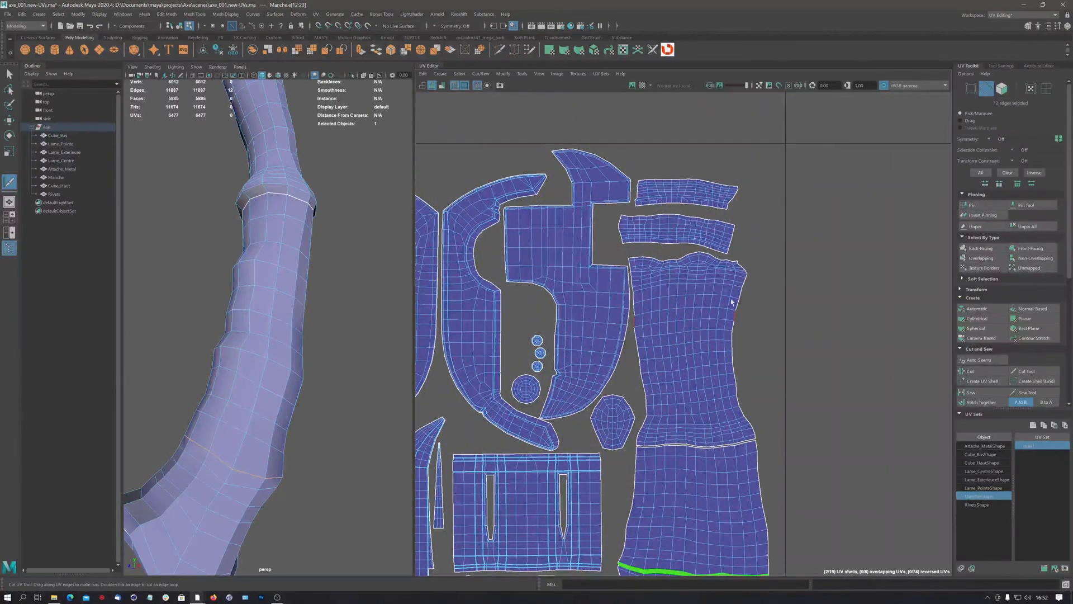
{"action": "middle_click_drag", "start_coordinate": [678, 317], "coordinate": [735, 298], "text": "alt"}
{"action": "right_click_drag", "start_coordinate": [748, 291], "coordinate": [613, 345], "text": "alt"}
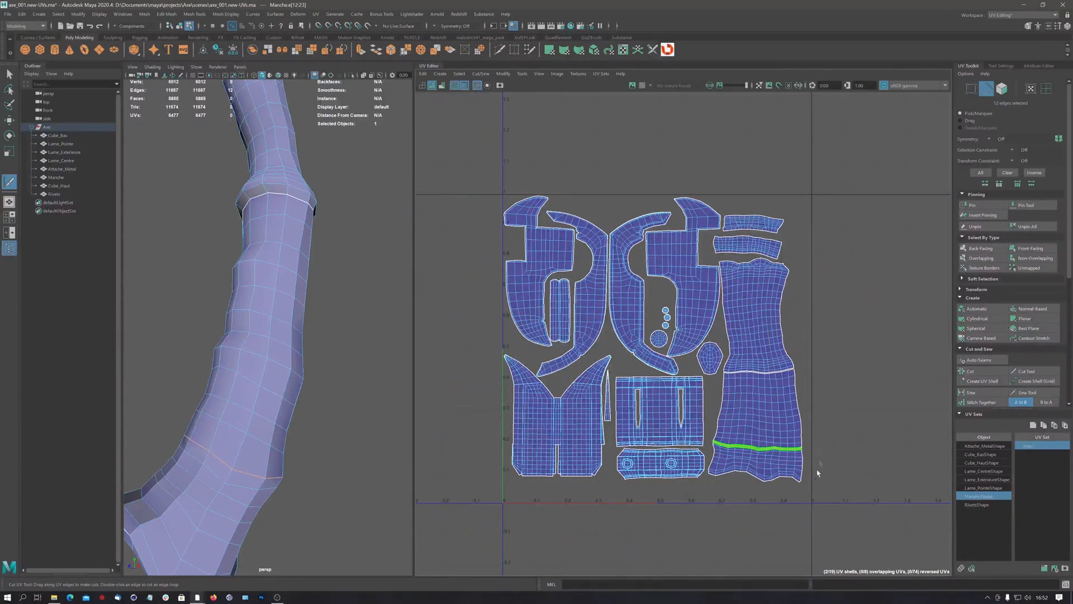
{"action": "scroll", "coordinate": [760, 262], "scroll_direction": "up", "scroll_amount": 3}
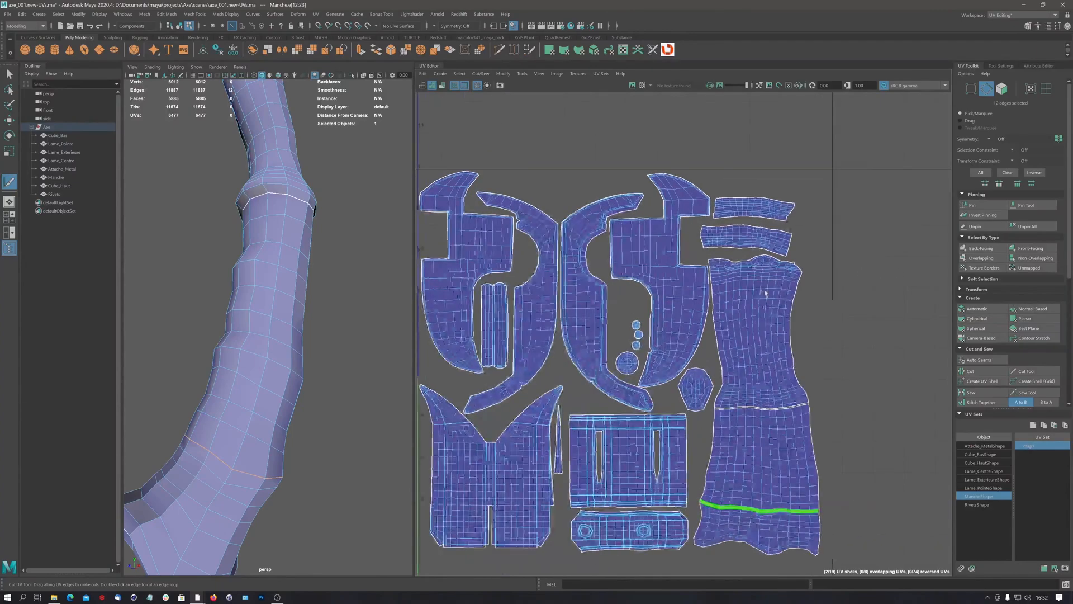
{"action": "right_click", "coordinate": [755, 285]}
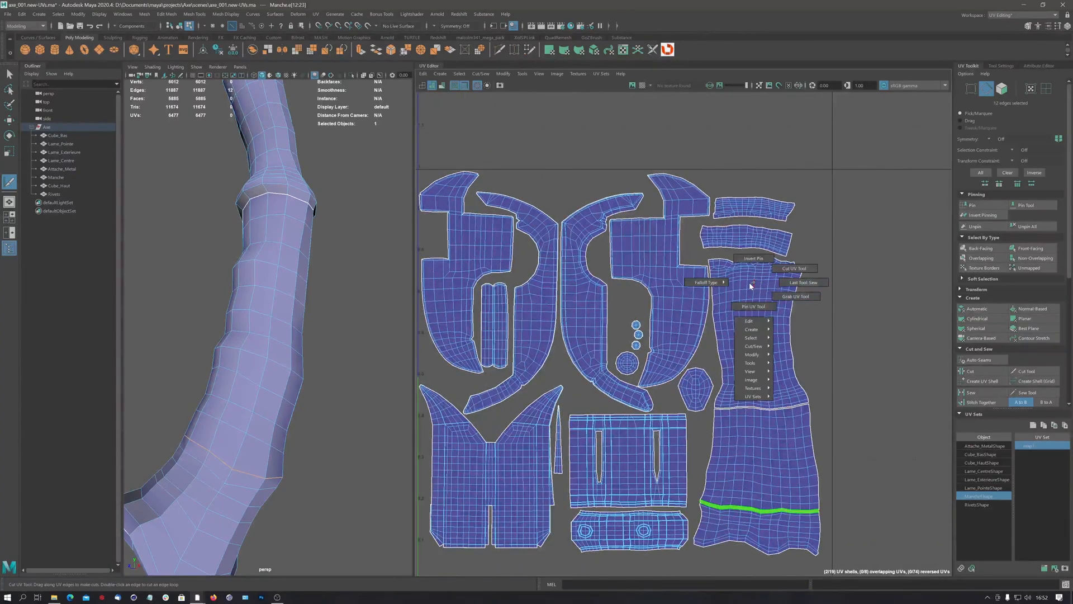
{"action": "left_click", "coordinate": [1030, 89]}
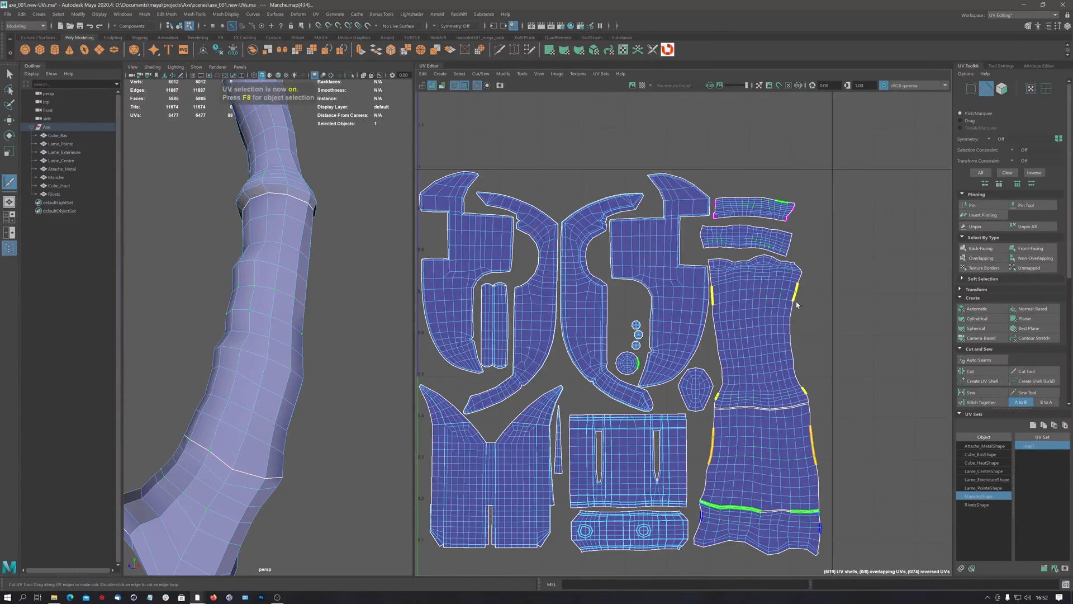
{"action": "left_click_drag", "start_coordinate": [794, 300], "coordinate": [739, 265]}
{"action": "key", "text": "ctrl+z"}
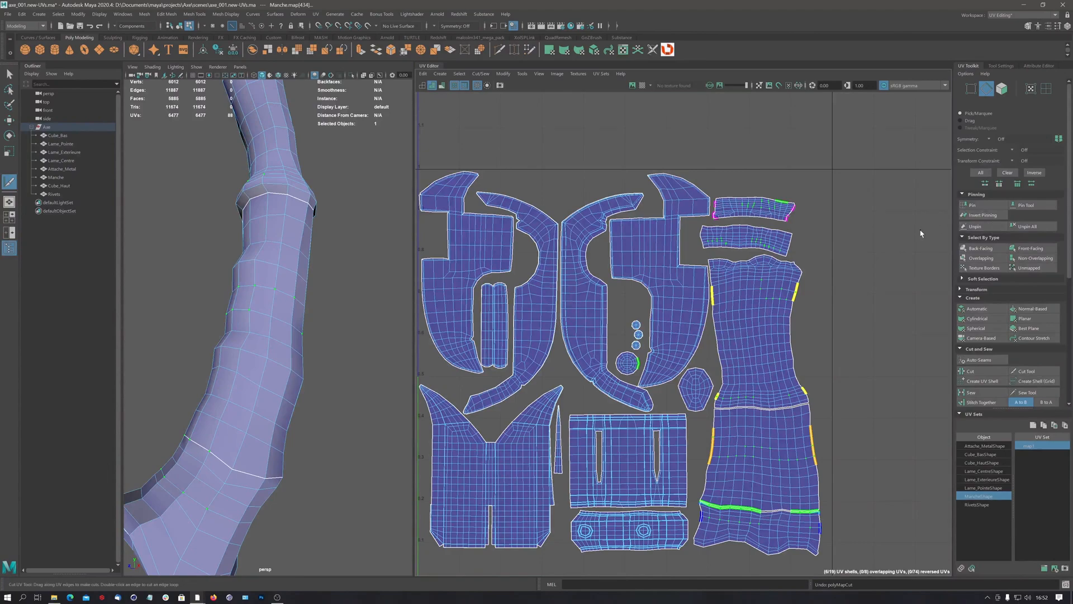
Leave the Cut UV tool, select the uppermost Manche shell, and isolate it in the UV Editor.
{"action": "key", "text": "q"}
{"action": "left_click", "coordinate": [1031, 89]}
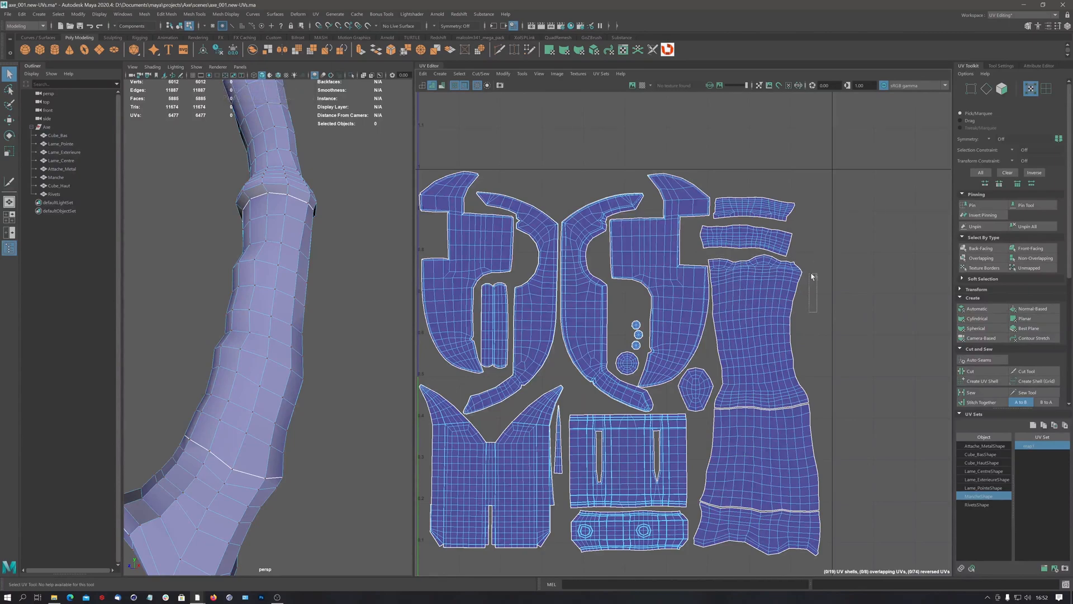
{"action": "right_click_drag", "start_coordinate": [777, 312], "coordinate": [746, 306]}
{"action": "left_click", "coordinate": [748, 313]}
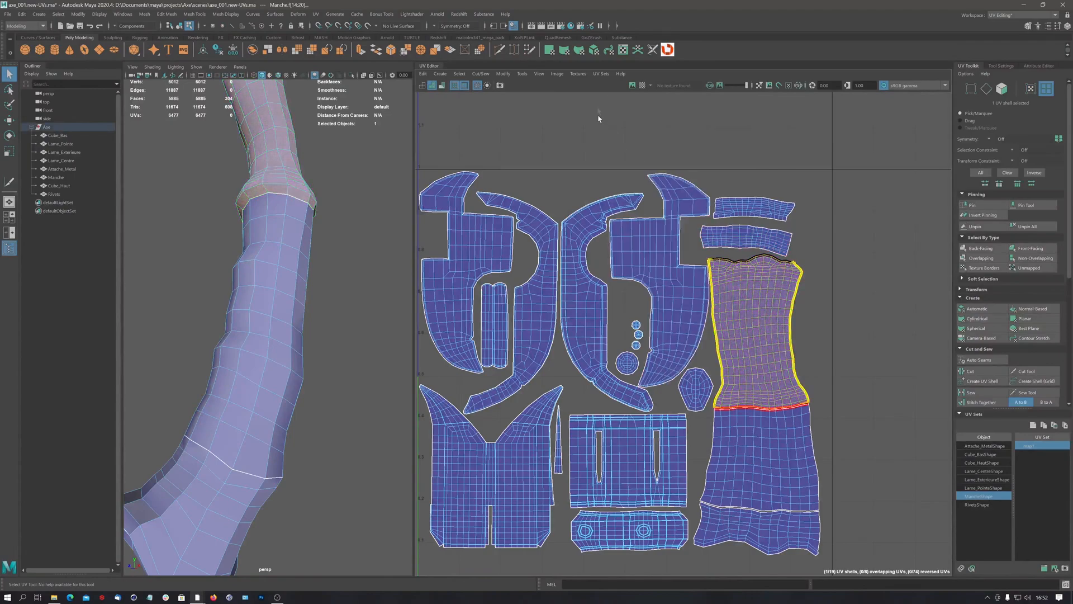
{"action": "left_click", "coordinate": [487, 86]}
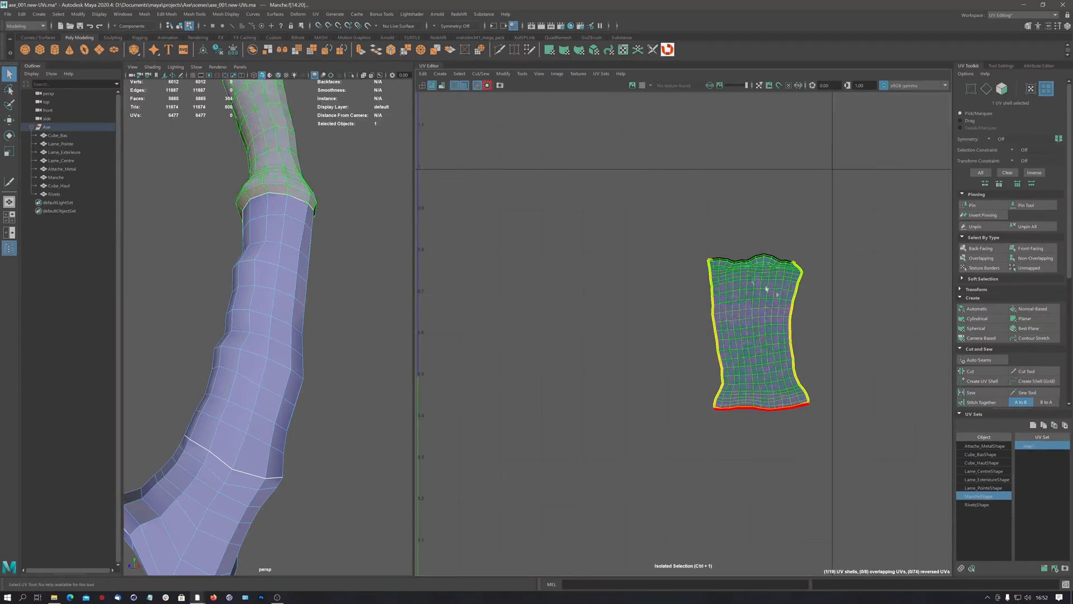
Select the UVs in the upper part of the isolated Manche shell and end the isolation to show all shells again.
{"action": "right_click_drag", "start_coordinate": [769, 301], "coordinate": [800, 302]}
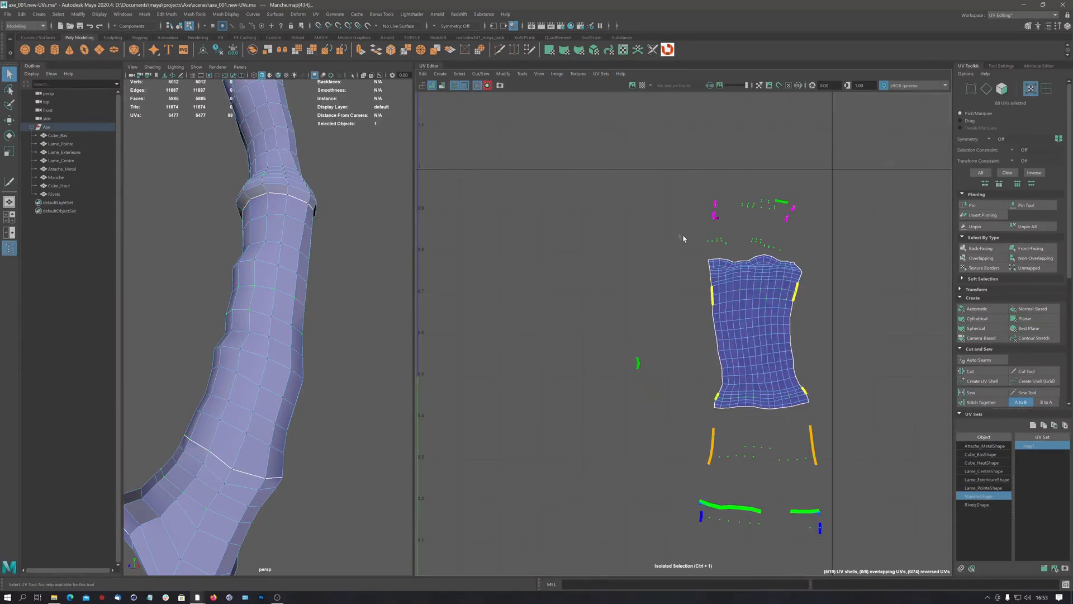
{"action": "left_click", "coordinate": [683, 270]}
{"action": "left_click_drag", "start_coordinate": [673, 236], "coordinate": [821, 312]}
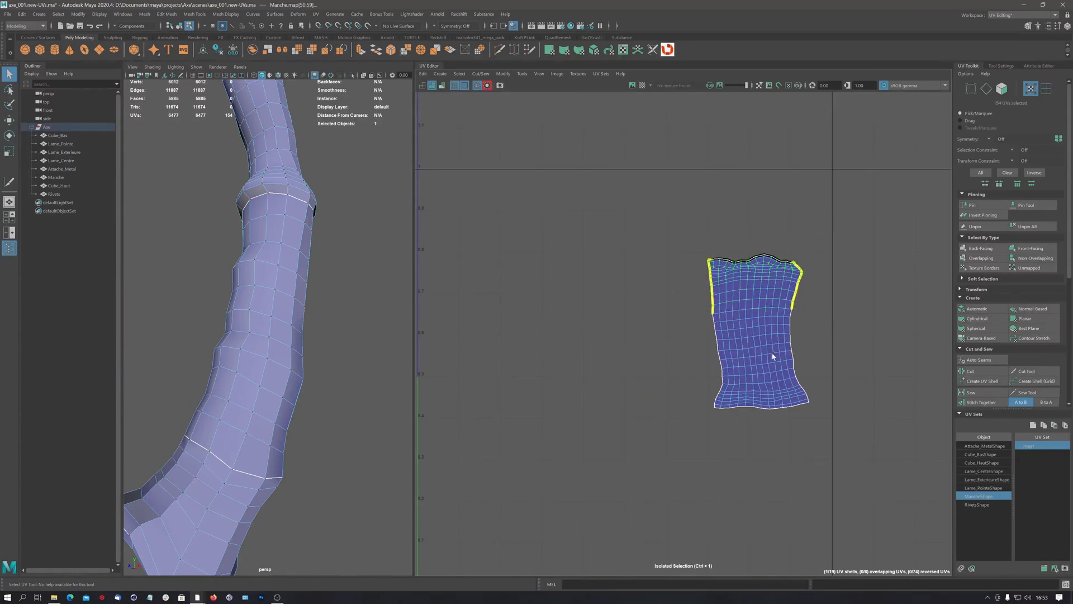
{"action": "right_click_drag", "start_coordinate": [760, 263], "coordinate": [907, 256], "text": "alt"}
{"action": "middle_click_drag", "start_coordinate": [788, 276], "coordinate": [800, 277], "text": "alt"}
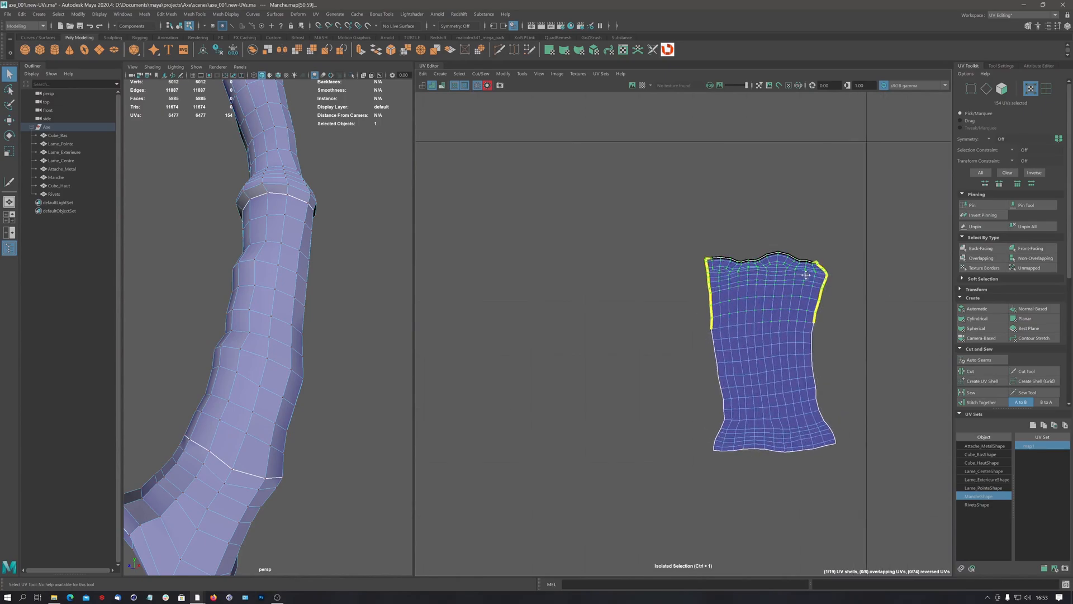
{"action": "left_click", "coordinate": [487, 86]}
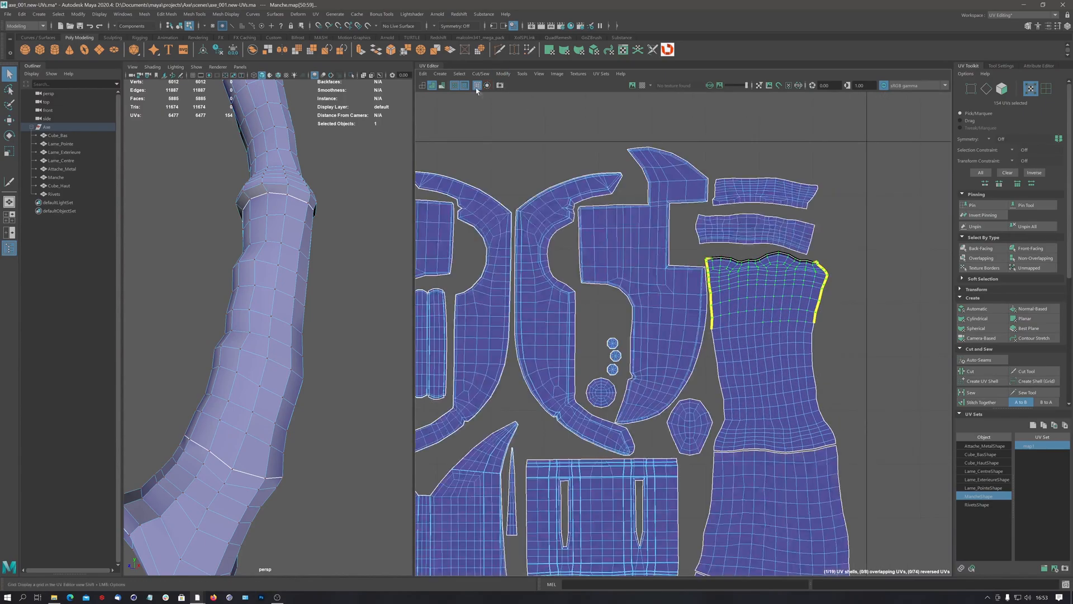
Start a UV lattice on the selected UVs of the uppermost Manche shell and display the checker map on the model.
{"action": "scroll", "coordinate": [774, 292], "scroll_direction": "up", "scroll_amount": 1}
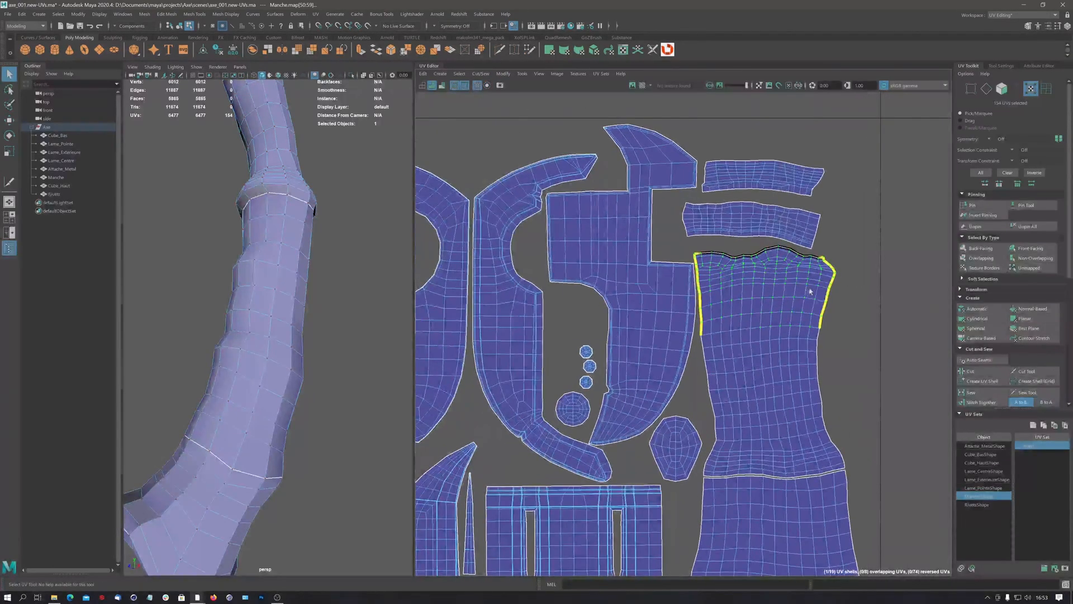
{"action": "mouse_move", "coordinate": [774, 297]}
{"action": "right_mouse_down"}
{"action": "mouse_move", "coordinate": [772, 391]}
{"action": "mouse_move", "coordinate": [773, 366]}
{"action": "mouse_move", "coordinate": [774, 383]}
{"action": "mouse_move", "coordinate": [825, 423]}
{"action": "right_mouse_up"}
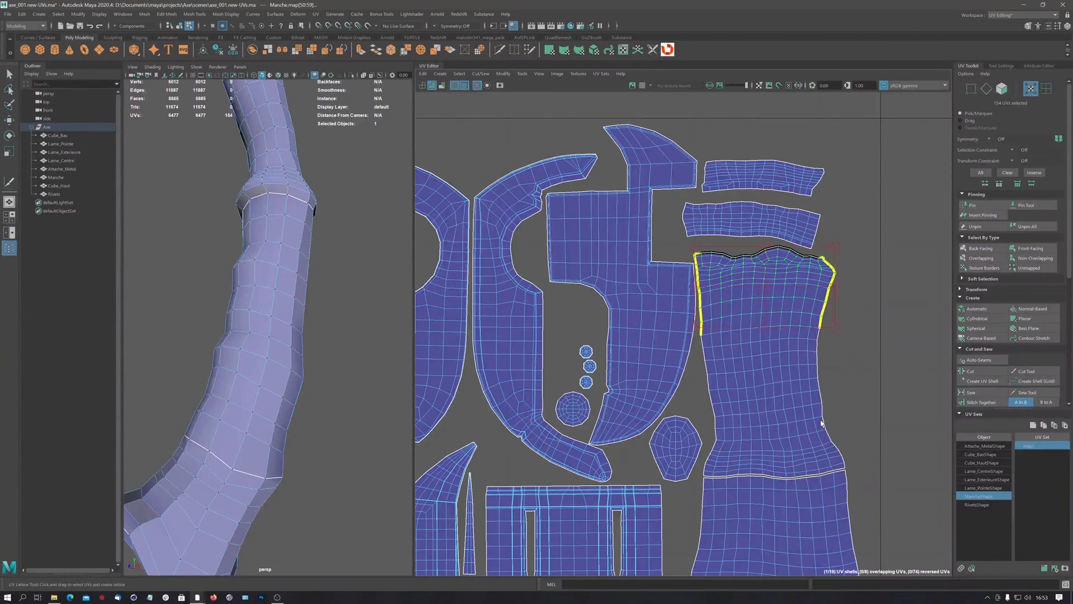
{"action": "left_click", "coordinate": [642, 85]}
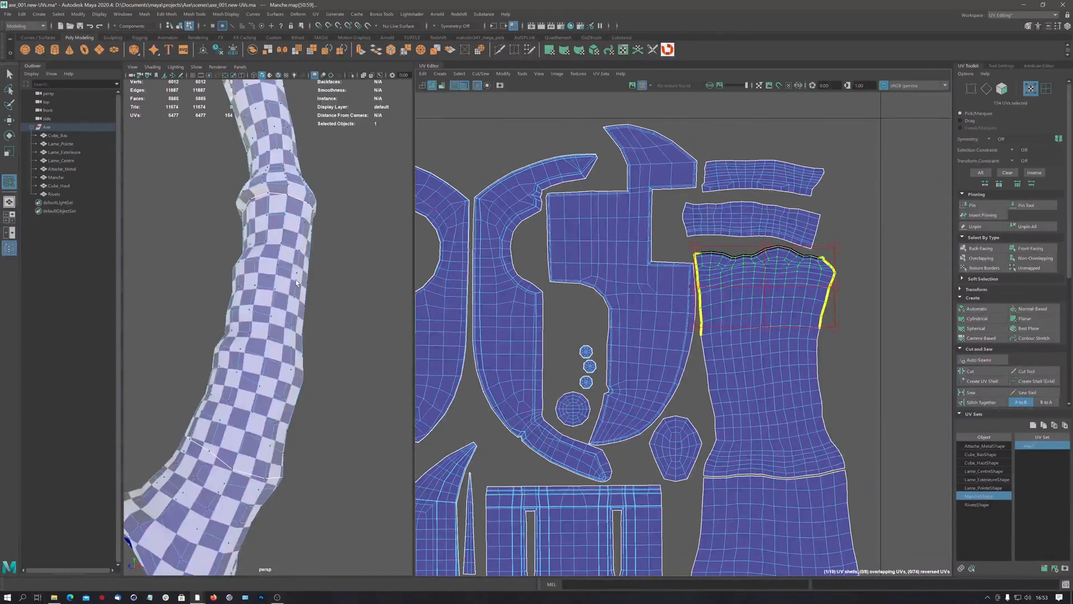
{"action": "key", "text": "f"}
{"action": "middle_click_drag", "start_coordinate": [270, 226], "coordinate": [262, 408], "text": "alt"}
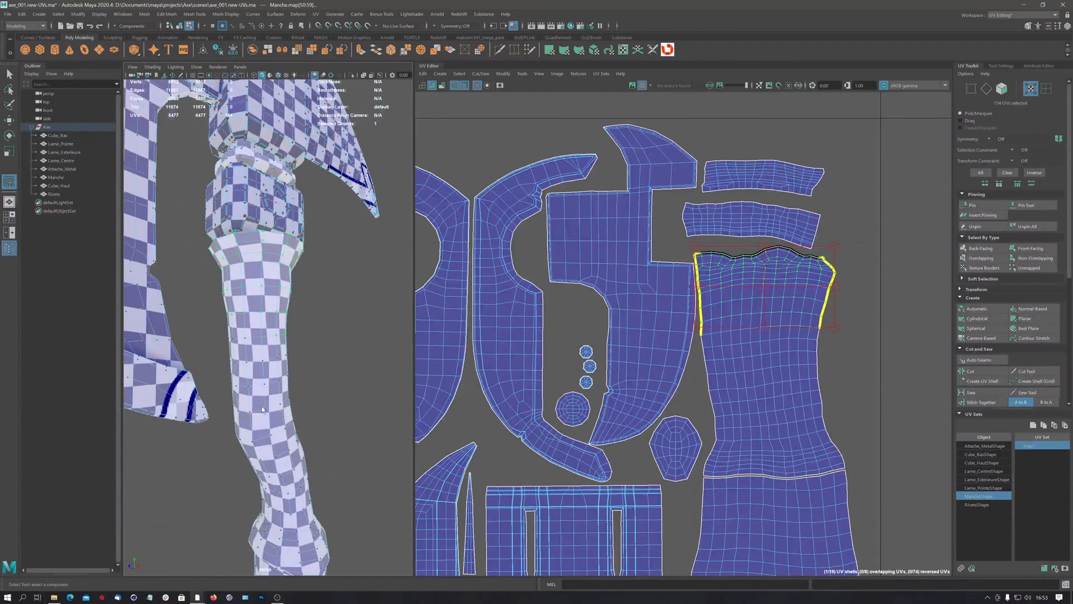
{"action": "mouse_move", "coordinate": [282, 262]}
{"action": "left_mouse_down", "text": "alt"}
{"action": "mouse_move", "coordinate": [252, 293]}
{"action": "mouse_move", "coordinate": [263, 313]}
{"action": "mouse_move", "coordinate": [278, 267]}
{"action": "mouse_move", "coordinate": [291, 275]}
{"action": "left_mouse_up", "text": "alt"}
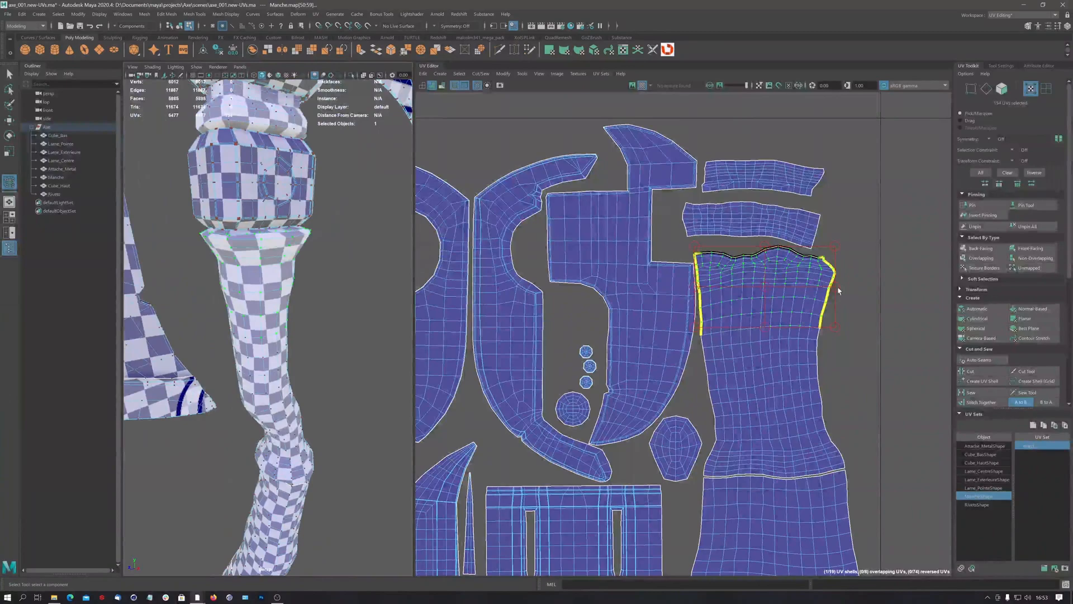
Pull the lattice's middle right-hand point slightly inward to narrow the flared upper part of the Manche shell.
{"action": "key", "text": "w"}
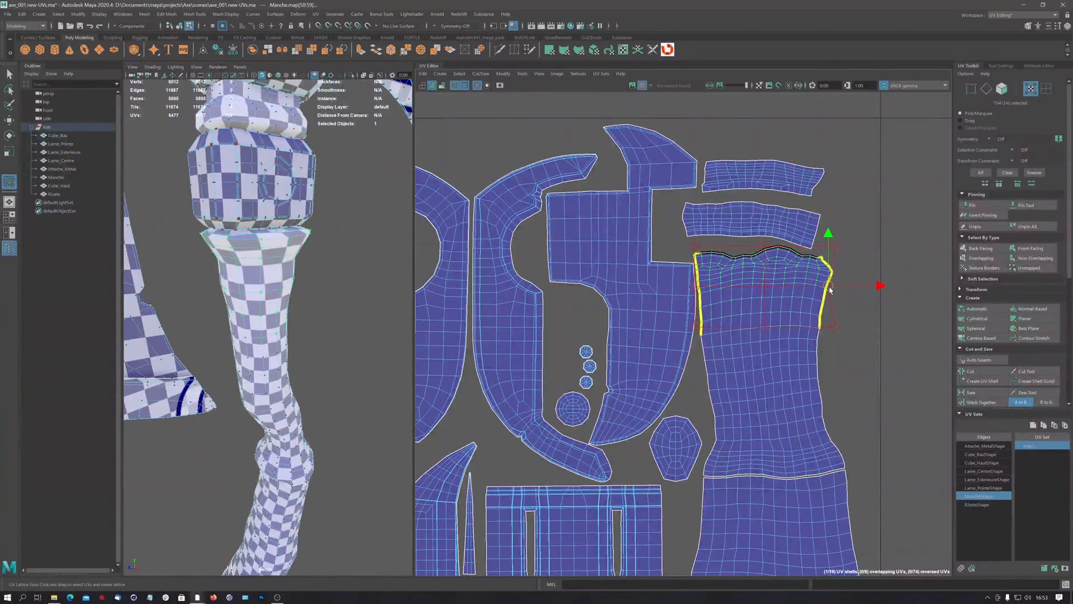
{"action": "left_click_drag", "start_coordinate": [840, 288], "coordinate": [820, 288]}
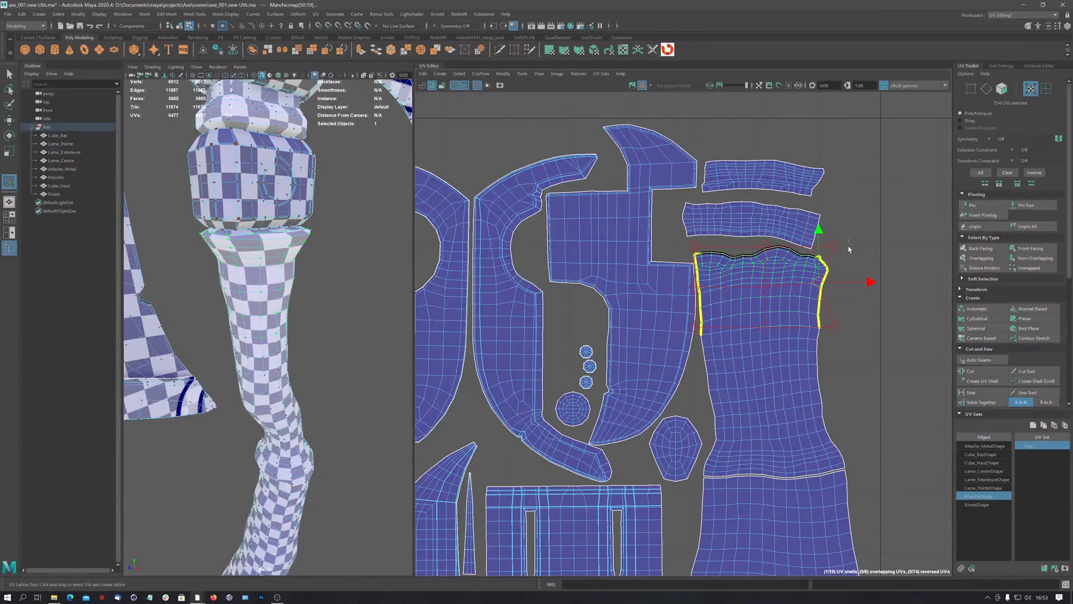
{"action": "middle_click_drag", "start_coordinate": [835, 458], "coordinate": [804, 350], "text": "alt"}
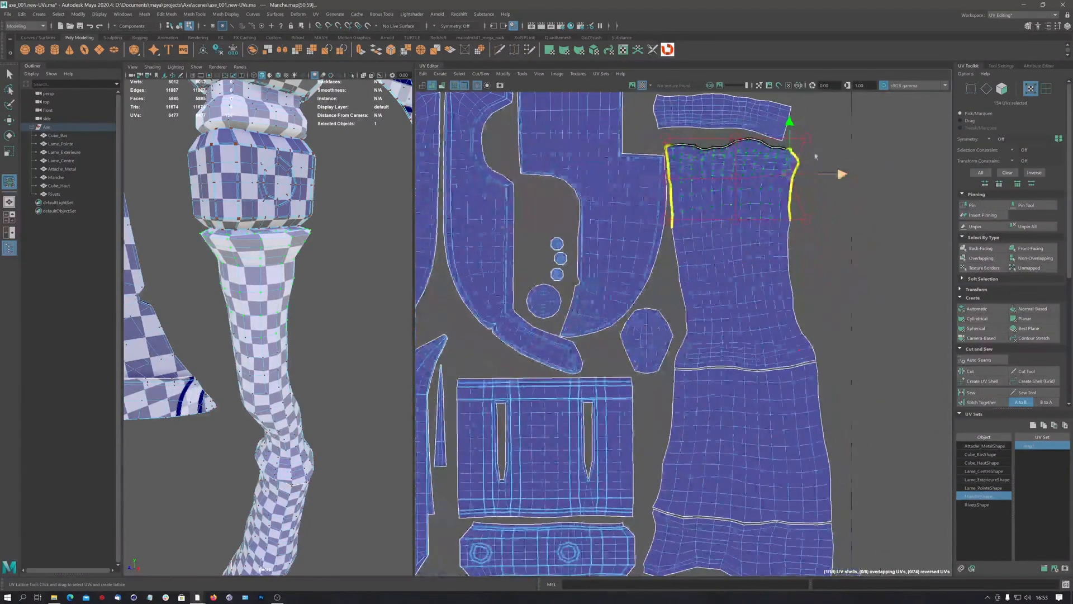
{"action": "right_click_drag", "start_coordinate": [849, 244], "coordinate": [705, 371], "text": "alt"}
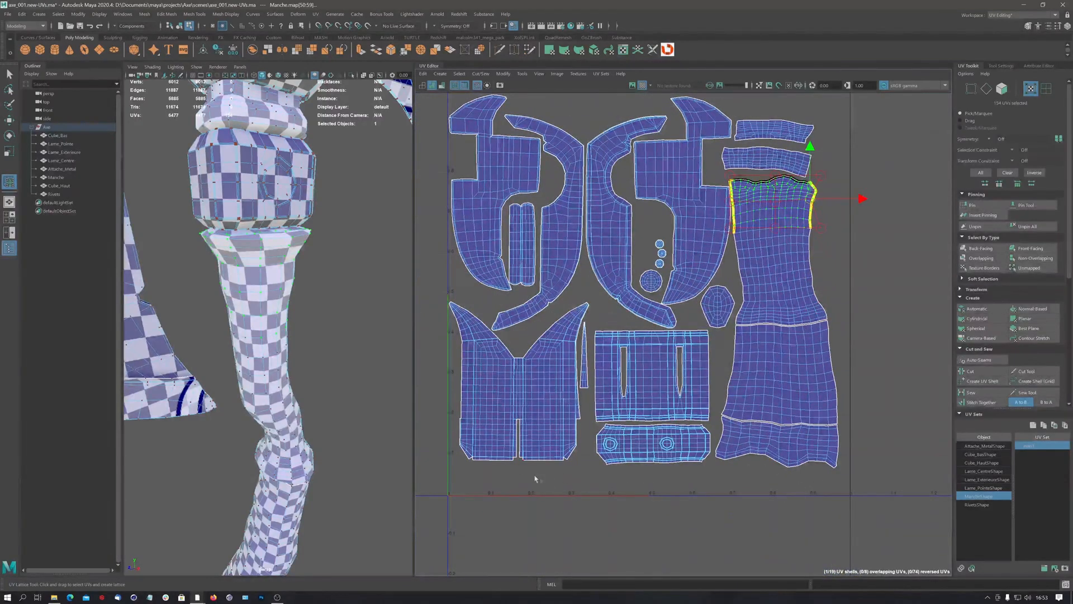
{"action": "middle_click_drag", "start_coordinate": [790, 386], "coordinate": [738, 407], "text": "alt"}
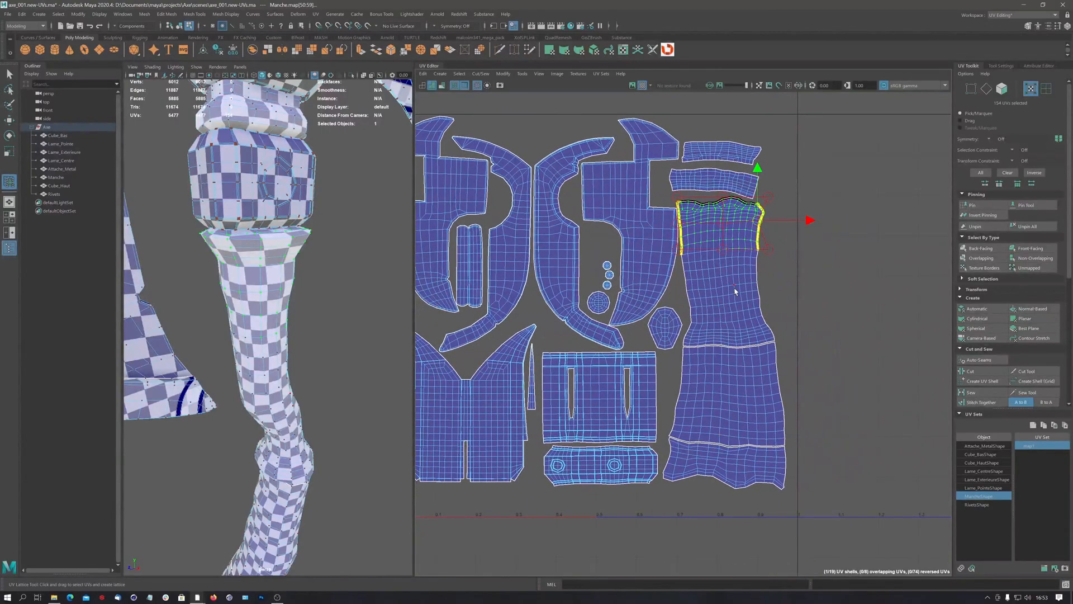
Select the whole uppermost Manche shell, rotate it slightly clockwise to straighten it, and nudge it a little left.
{"action": "right_click_drag", "start_coordinate": [735, 291], "coordinate": [725, 287]}
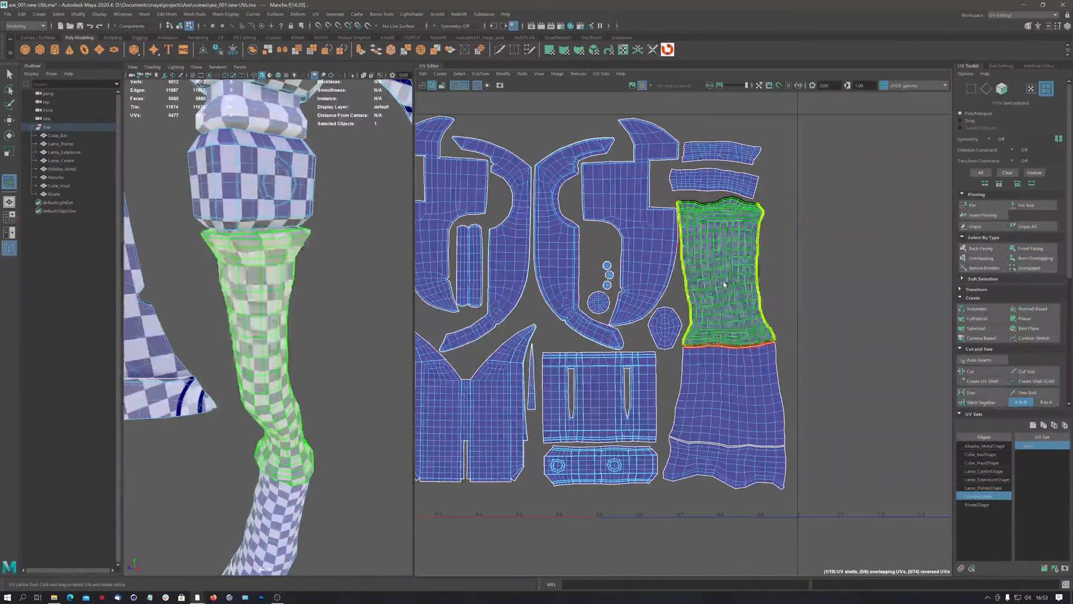
{"action": "key", "text": "w"}
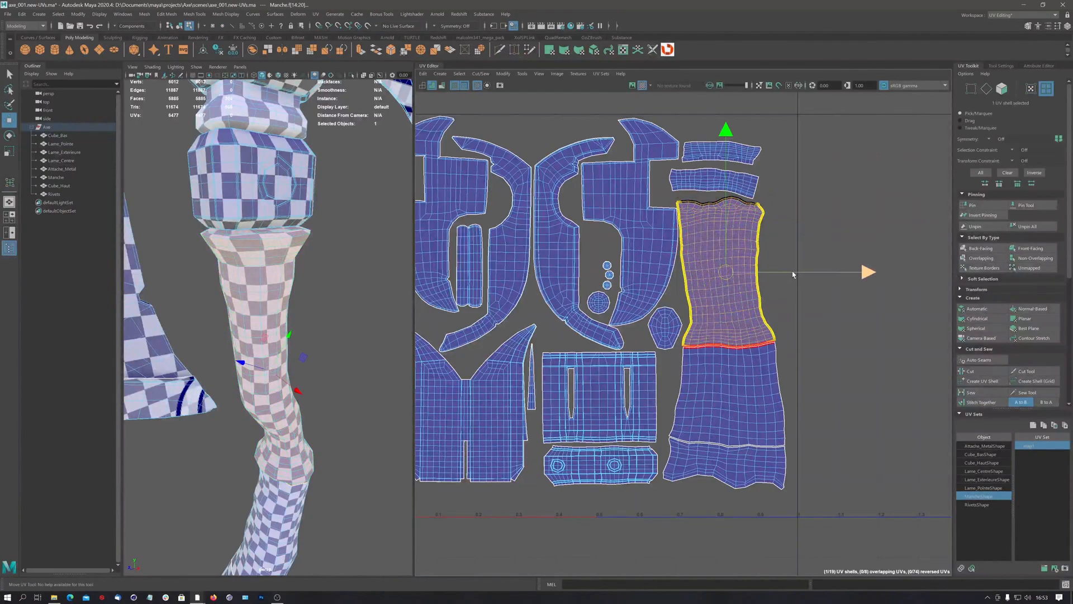
{"action": "key", "text": "e"}
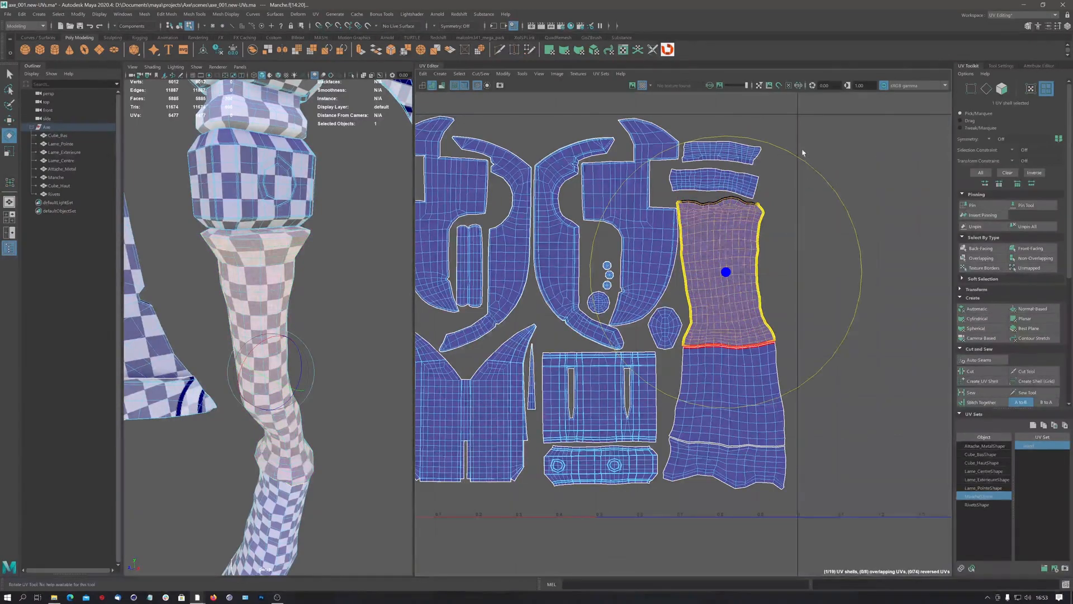
{"action": "left_click_drag", "start_coordinate": [793, 157], "coordinate": [799, 160]}
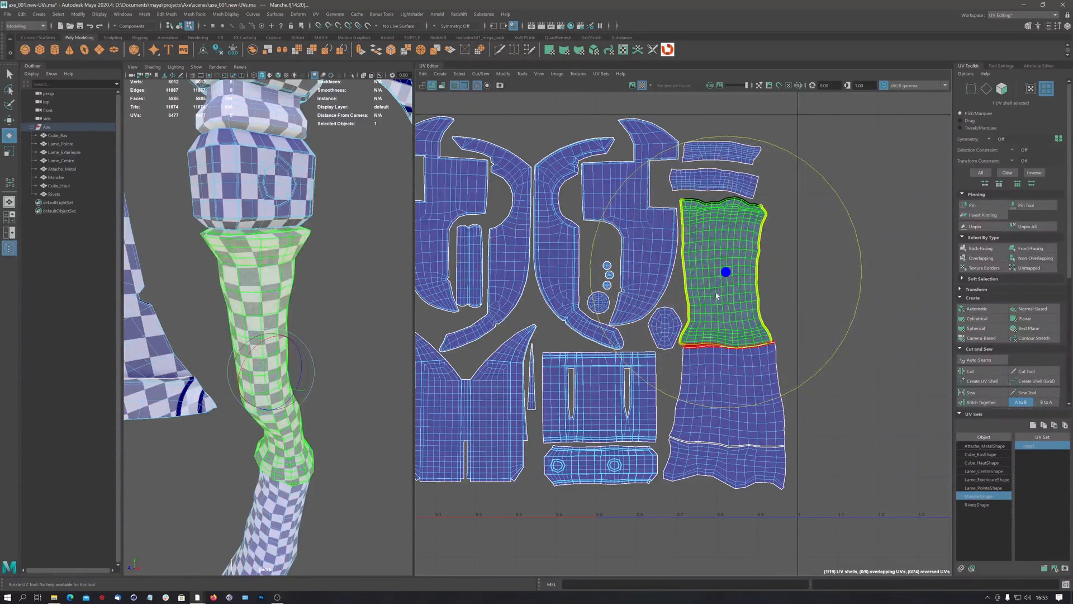
{"action": "key", "text": "w"}
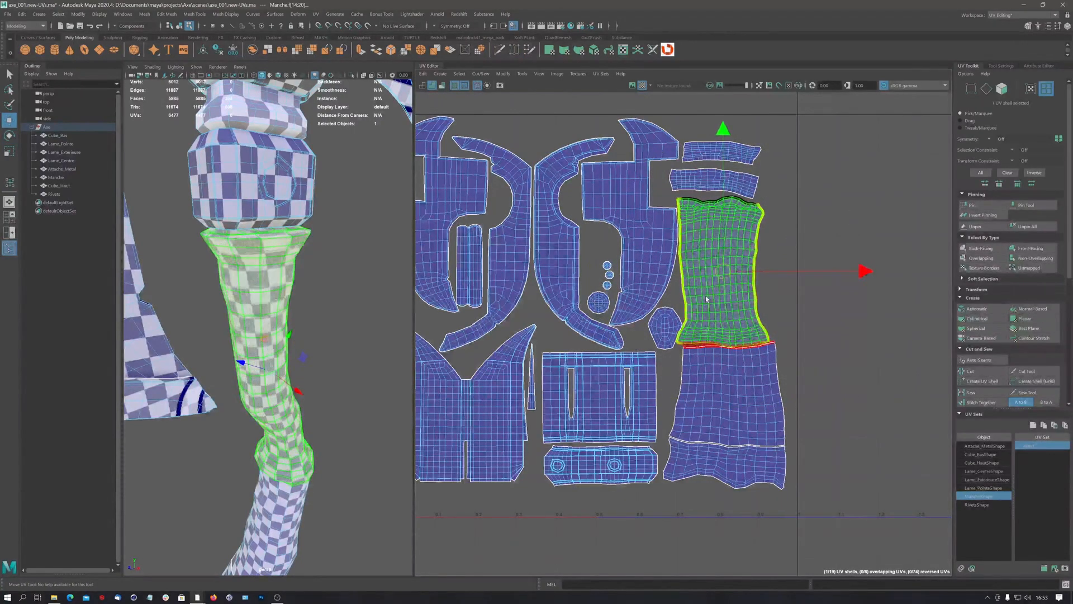
{"action": "middle_click_drag", "start_coordinate": [707, 295], "coordinate": [706, 294]}
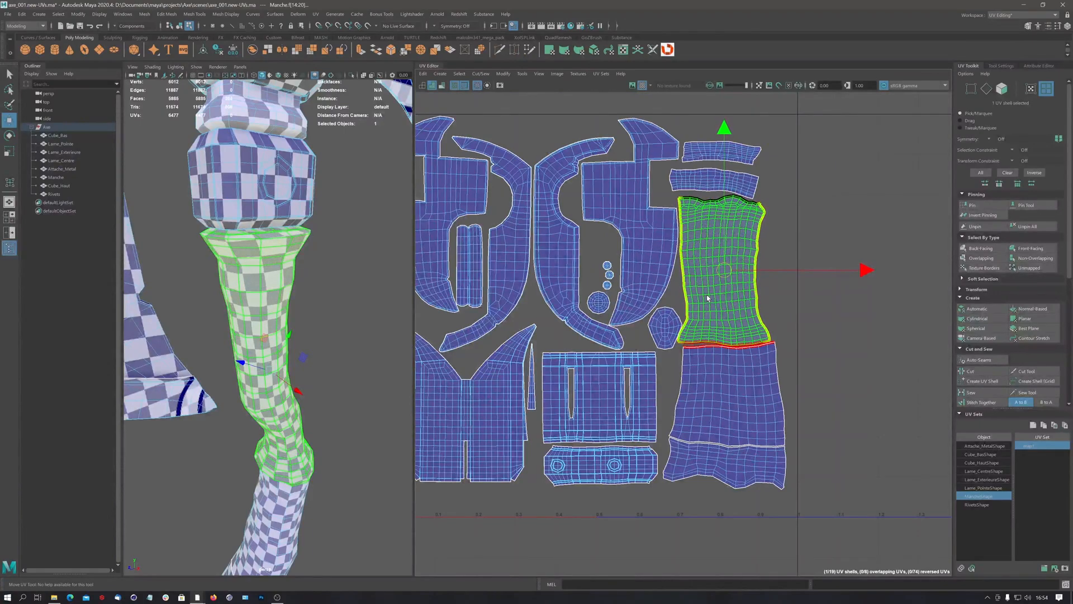
Shift the small oval Manche cap shell slightly away from its neighbours and move the middle Manche shell left.
{"action": "left_click", "coordinate": [669, 332]}
{"action": "left_click_drag", "start_coordinate": [670, 333], "coordinate": [667, 336]}
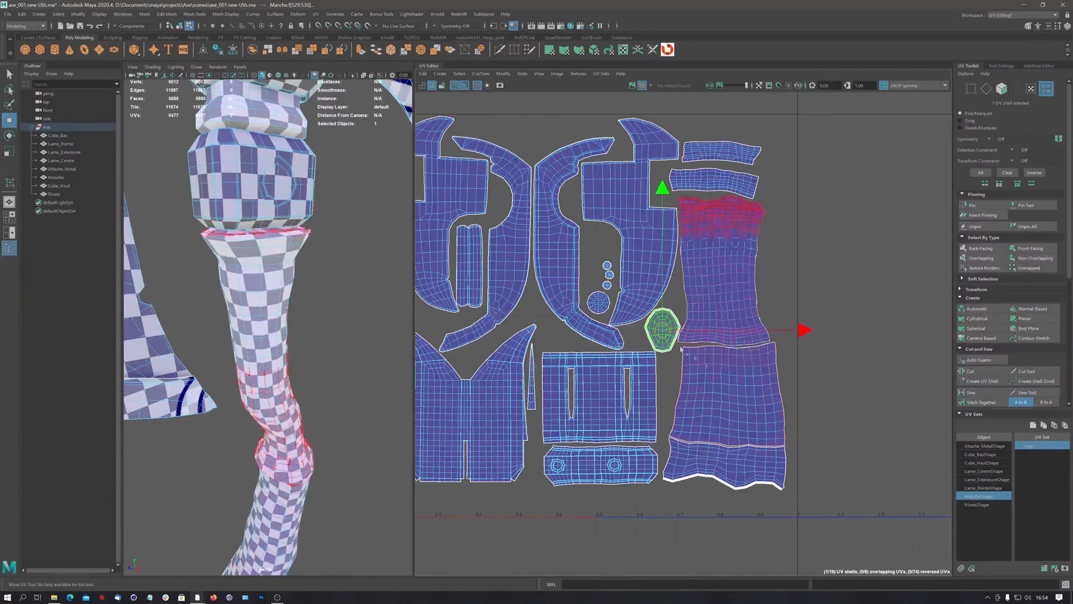
{"action": "left_click", "coordinate": [757, 413]}
{"action": "middle_click_drag", "start_coordinate": [728, 408], "coordinate": [681, 376], "text": "alt"}
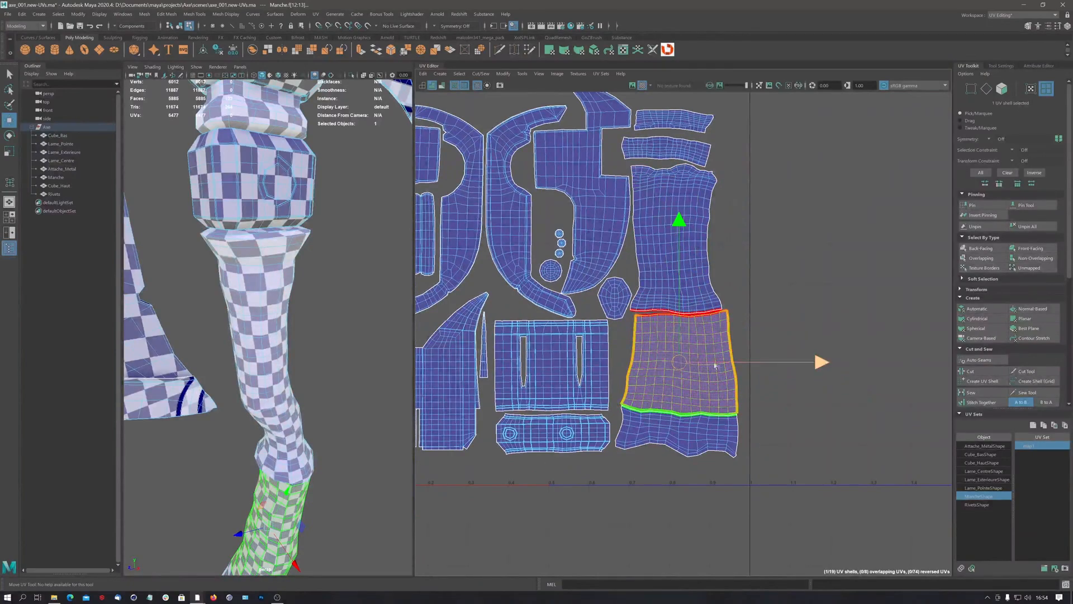
{"action": "left_click_drag", "start_coordinate": [749, 365], "coordinate": [739, 366]}
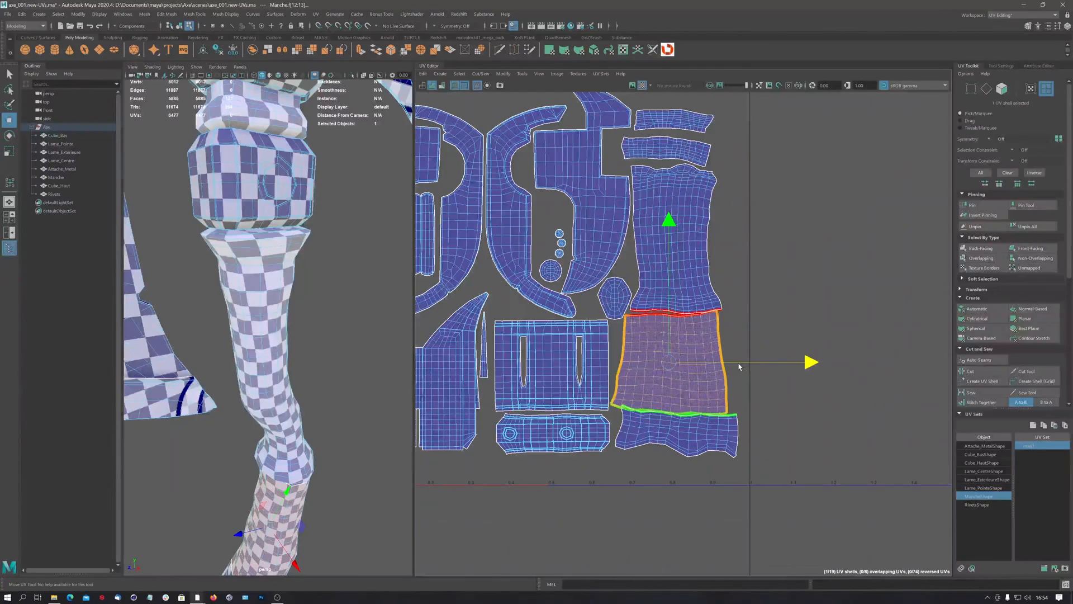
Move the lowest Manche shell down and left, and nudge the middle one down and right to even out the gaps.
{"action": "scroll", "coordinate": [746, 362], "scroll_direction": "up", "scroll_amount": 5}
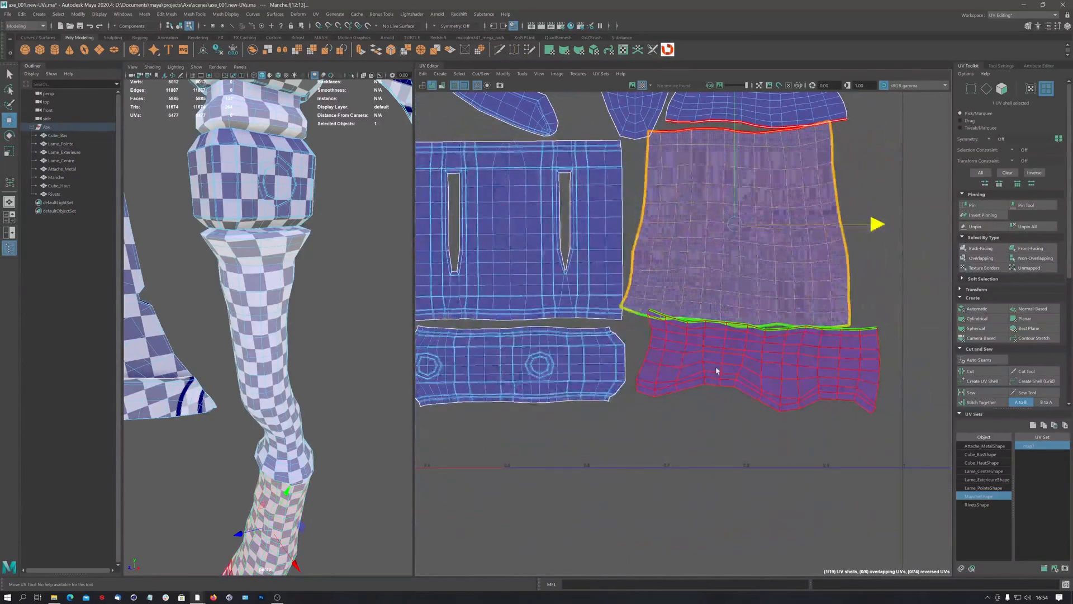
{"action": "left_click", "coordinate": [719, 374]}
{"action": "left_click_drag", "start_coordinate": [728, 375], "coordinate": [717, 386]}
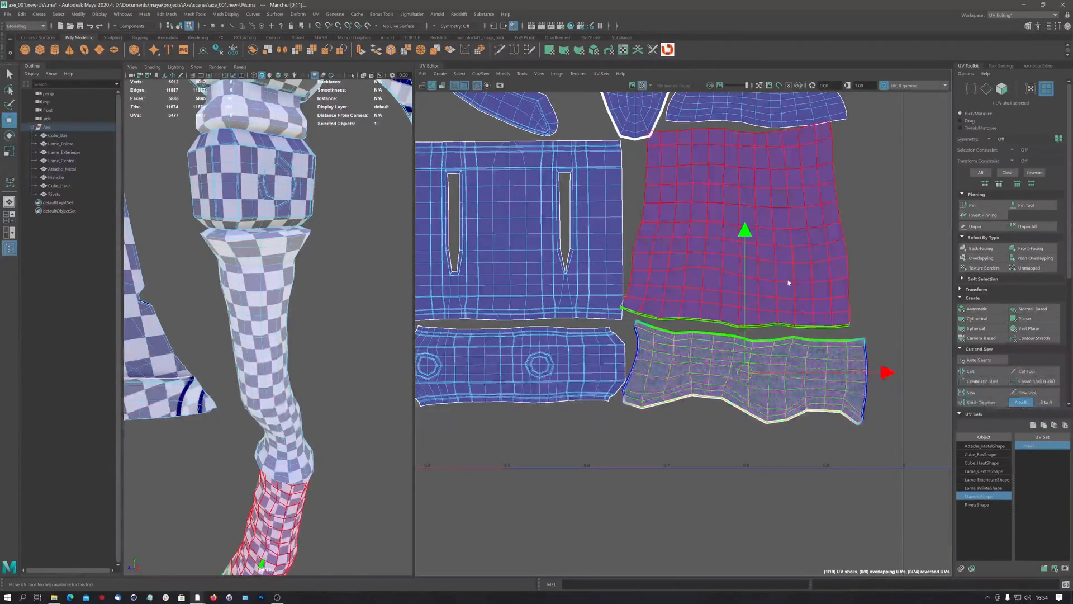
{"action": "middle_click_drag", "start_coordinate": [781, 231], "coordinate": [731, 359], "text": "alt"}
{"action": "left_click", "coordinate": [777, 313]}
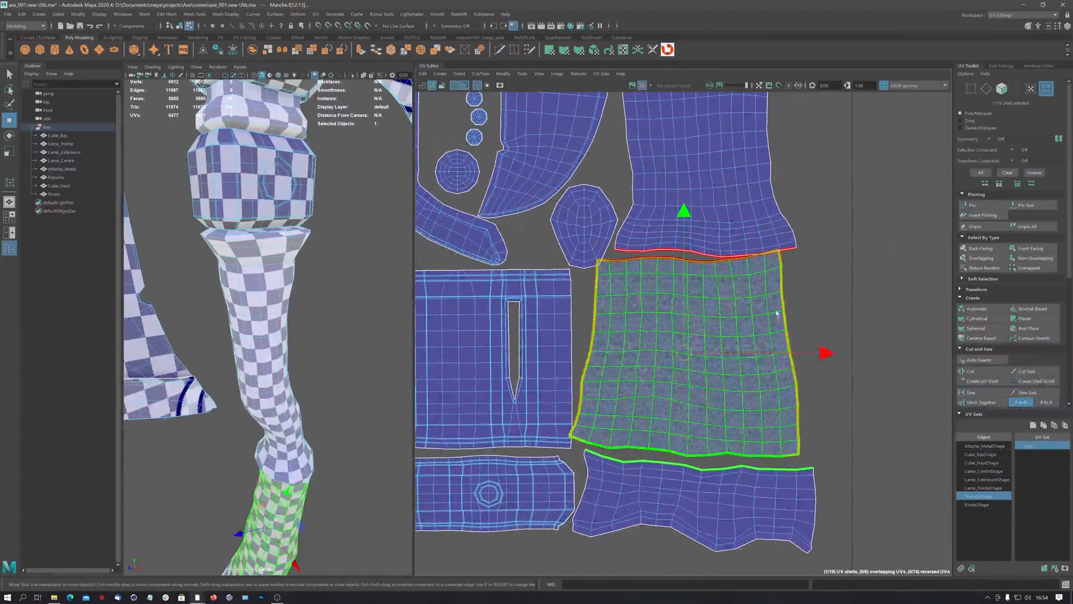
{"action": "left_click_drag", "start_coordinate": [742, 335], "coordinate": [746, 339]}
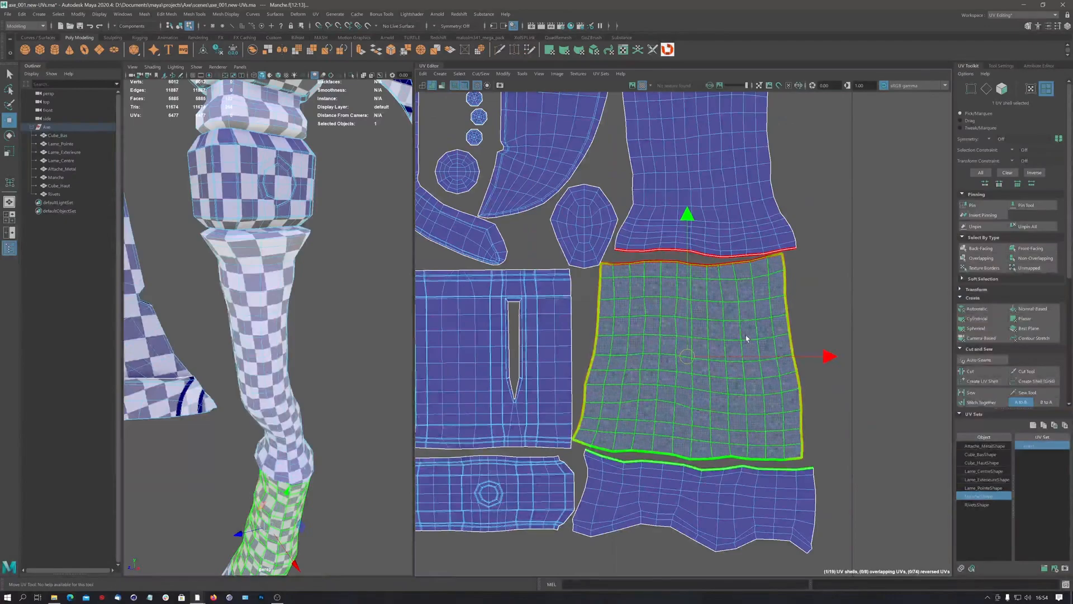
{"action": "left_click", "coordinate": [585, 242]}
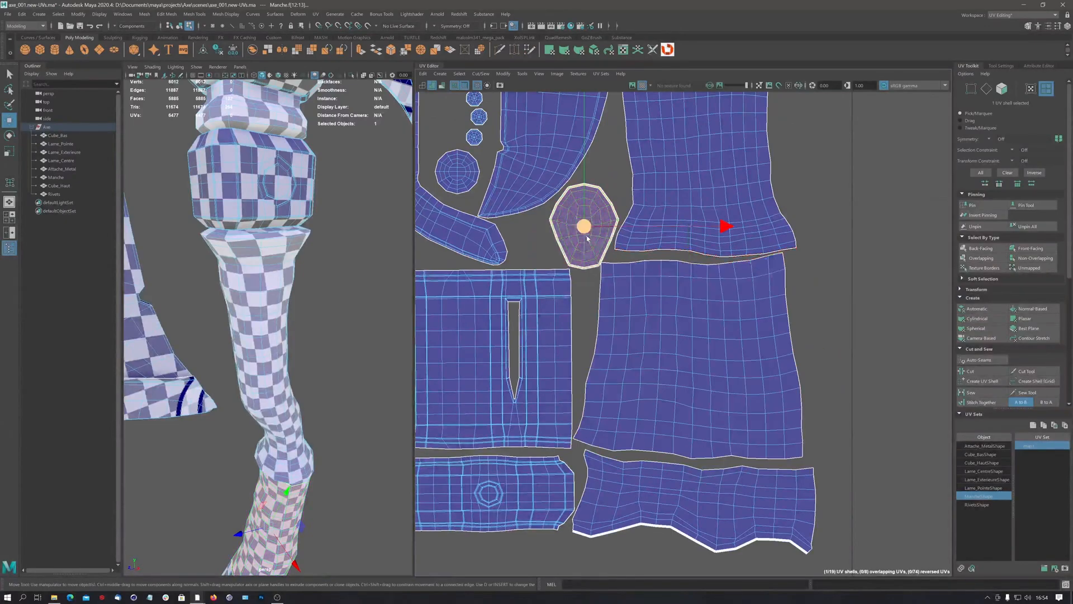
Move the lower right corner UVs of the uppermost Manche shell slightly inward, using Soft Selection with a small radius.
{"action": "scroll", "coordinate": [643, 238], "scroll_direction": "down", "scroll_amount": 1}
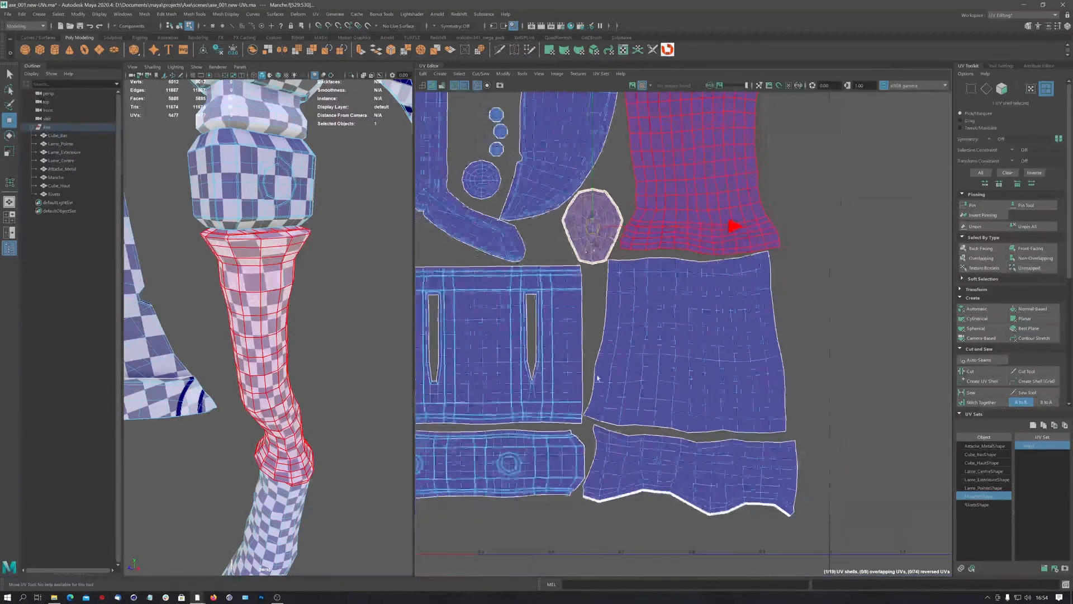
{"action": "key", "text": "a"}
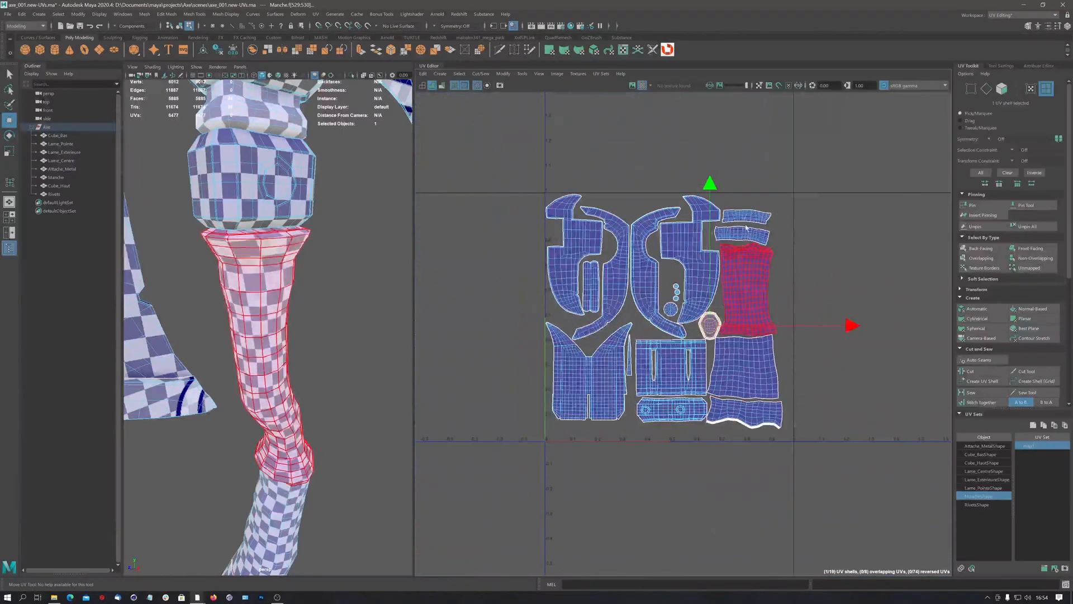
{"action": "scroll", "coordinate": [781, 316], "scroll_direction": "up", "scroll_amount": 5}
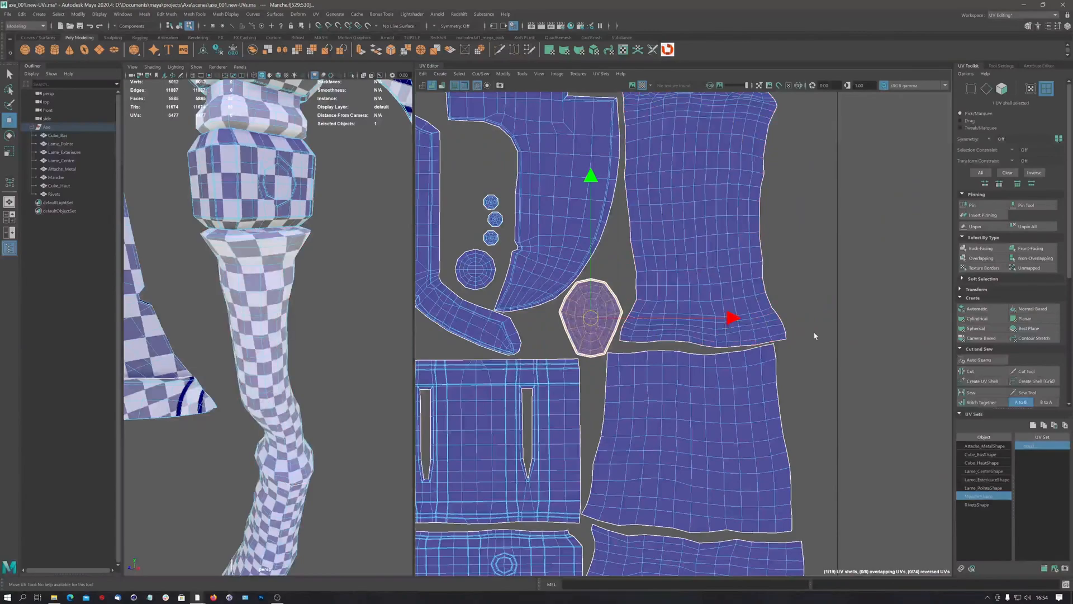
{"action": "right_click_drag", "start_coordinate": [805, 330], "coordinate": [841, 332]}
{"action": "left_click_drag", "start_coordinate": [797, 347], "coordinate": [781, 318]}
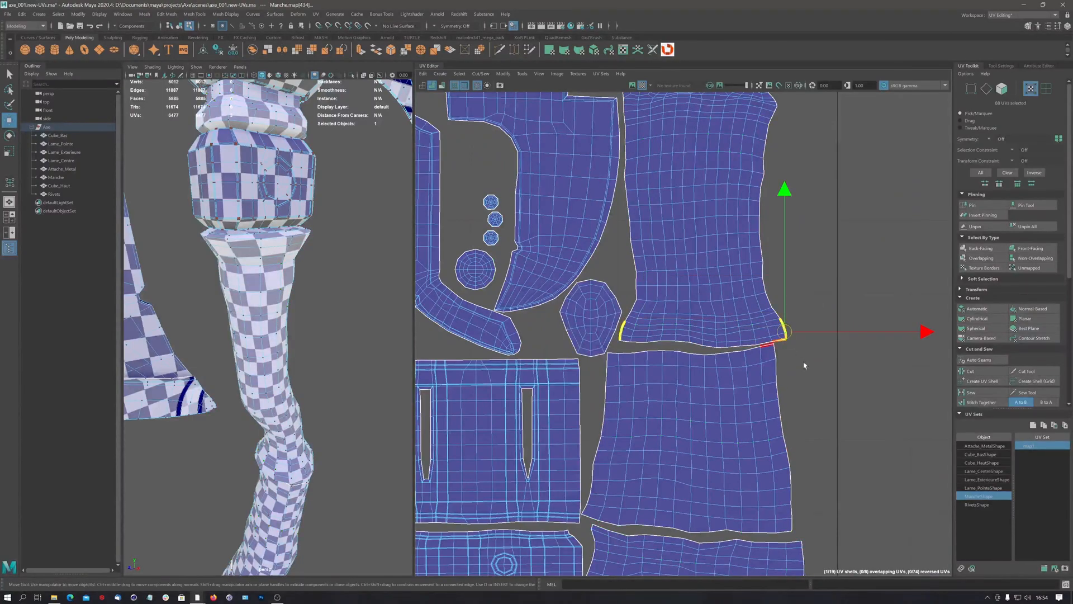
{"action": "left_click_drag", "start_coordinate": [914, 332], "coordinate": [883, 338]}
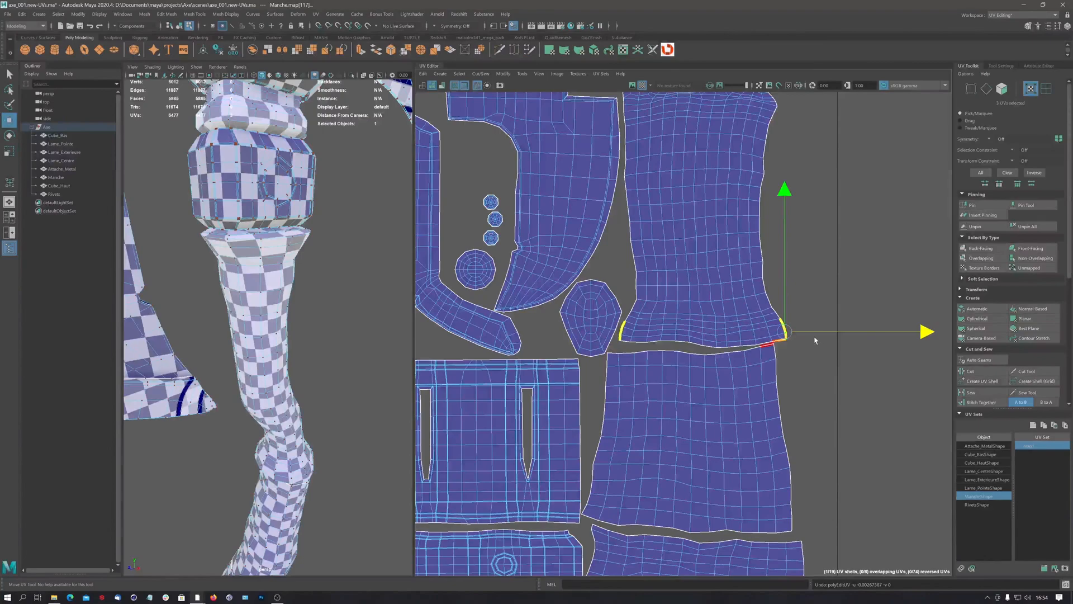
{"action": "key", "text": "b"}
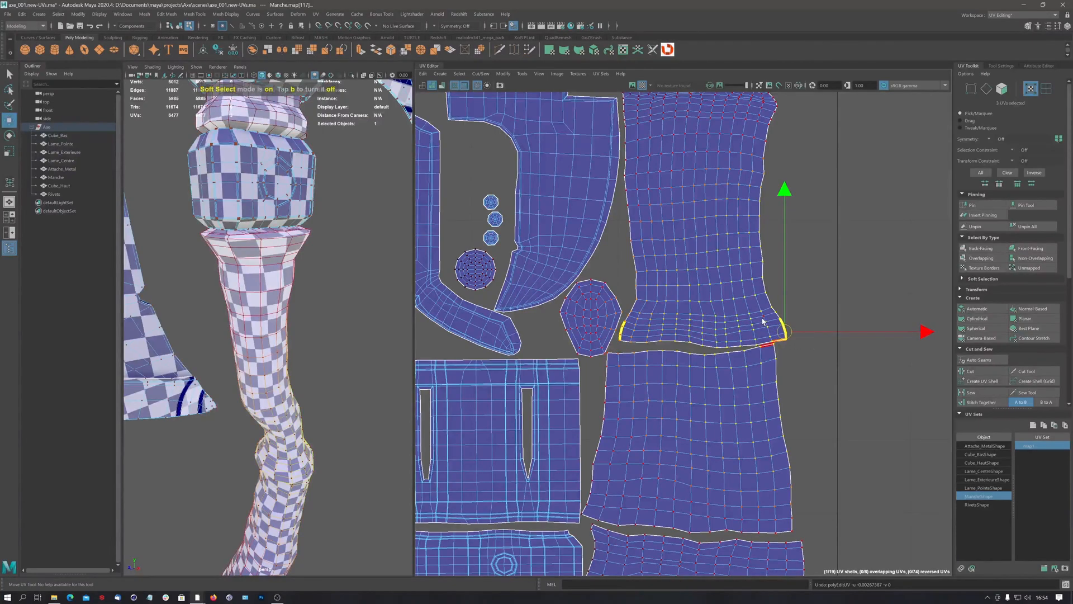
{"action": "left_click_drag", "start_coordinate": [736, 320], "coordinate": [620, 369]}
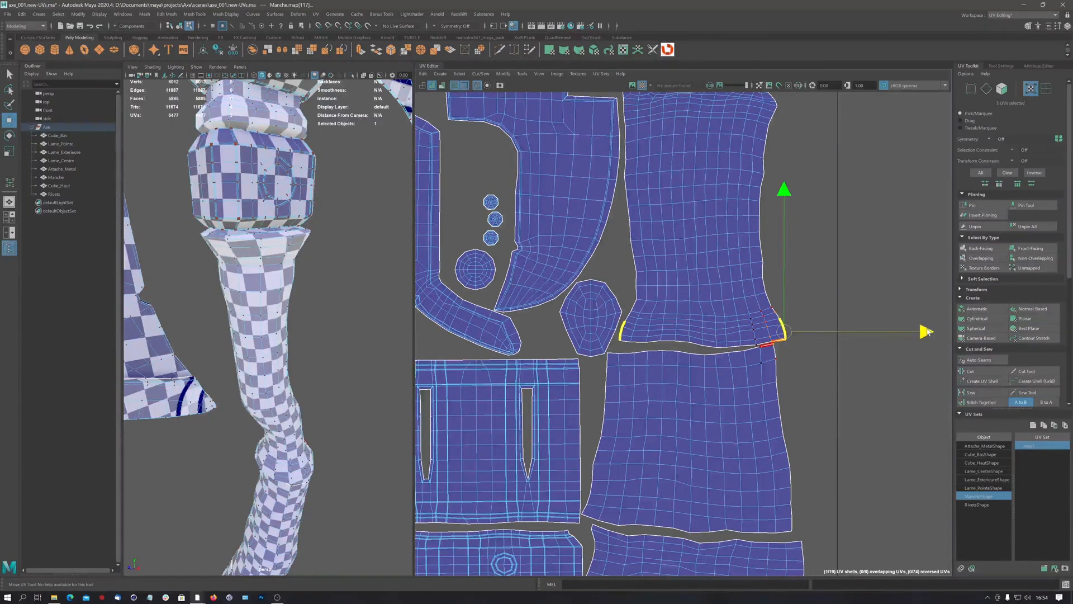
{"action": "left_click_drag", "start_coordinate": [923, 332], "coordinate": [920, 334]}
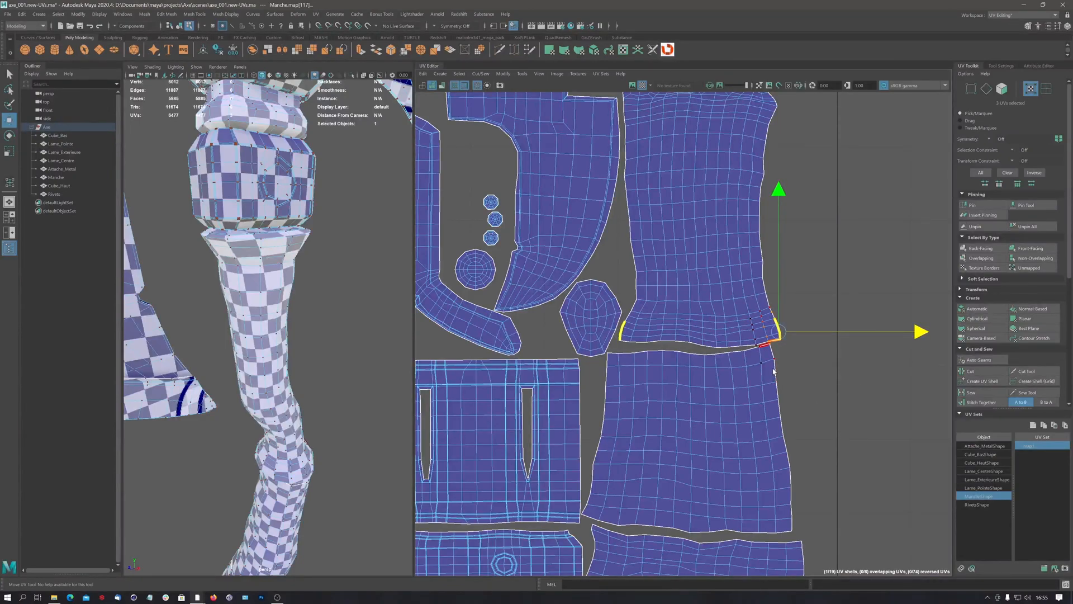
Switch to UV shell selection and select all the axe's shells in the layout.
{"action": "key", "text": "a"}
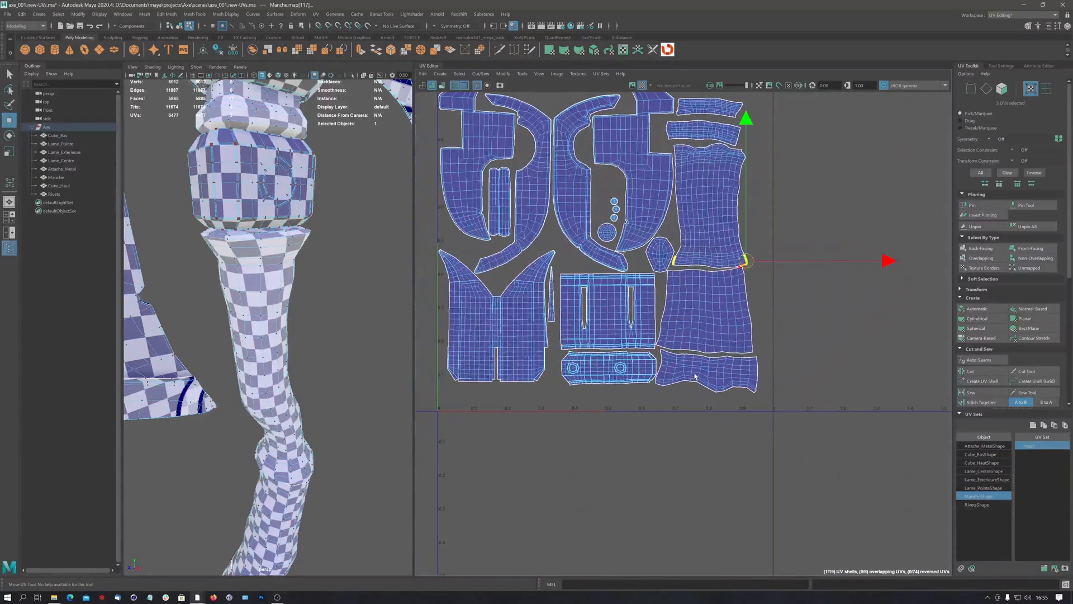
{"action": "right_click_drag", "start_coordinate": [773, 353], "coordinate": [725, 357], "text": "alt"}
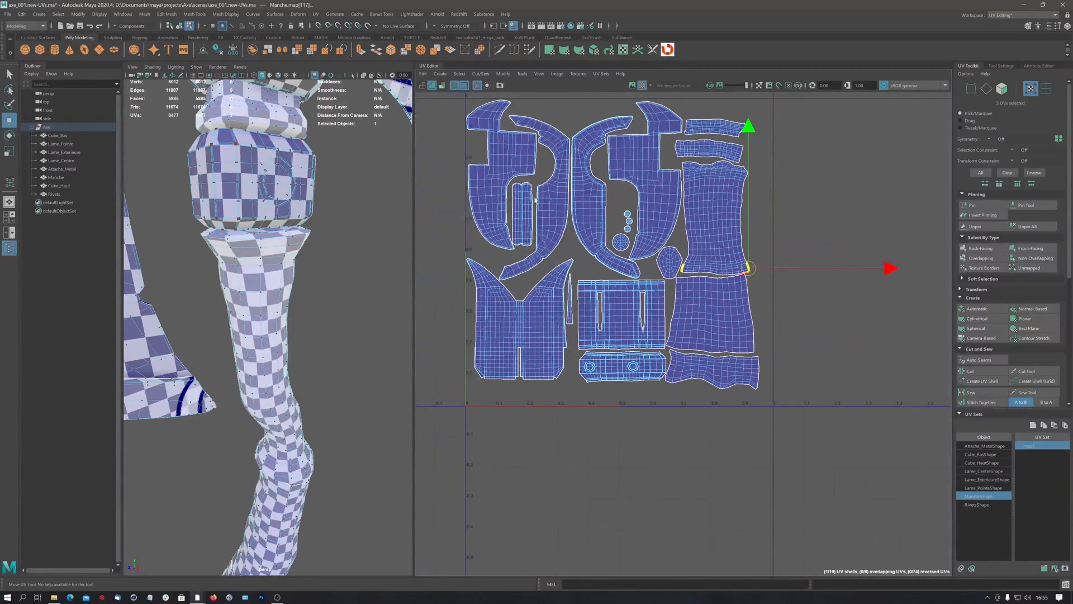
{"action": "middle_click_drag", "start_coordinate": [535, 200], "coordinate": [547, 249], "text": "alt"}
{"action": "right_click_drag", "start_coordinate": [665, 272], "coordinate": [625, 257]}
{"action": "left_click_drag", "start_coordinate": [464, 131], "coordinate": [788, 480]}
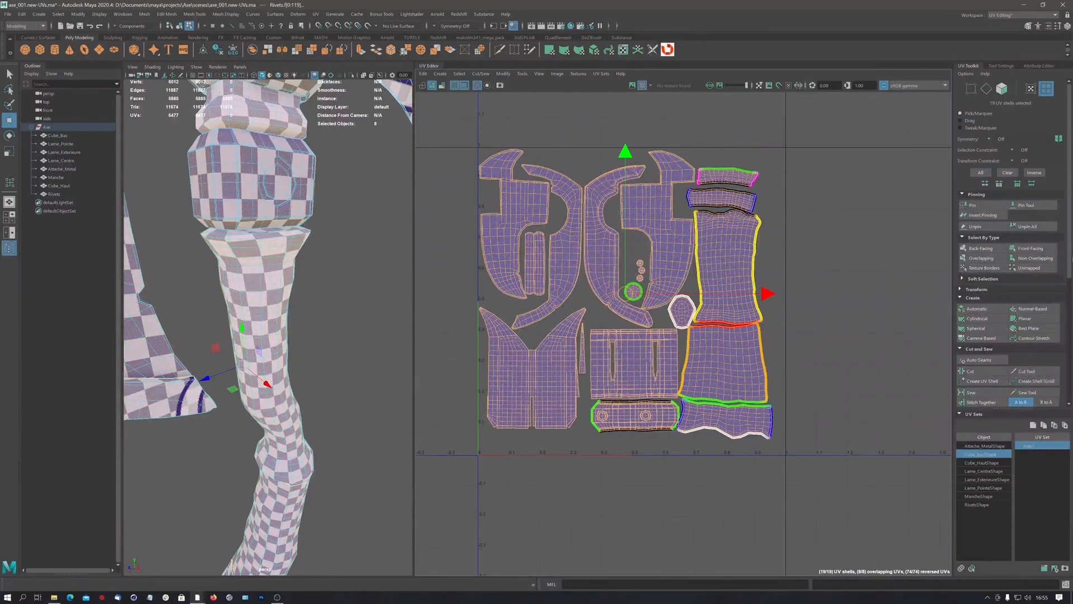
Set the transform pivot to the selection's top-left corner and scale all shells up uniformly to fill the 0–1 square.
{"action": "left_click_drag", "start_coordinate": [1069, 268], "coordinate": [1070, 388]}
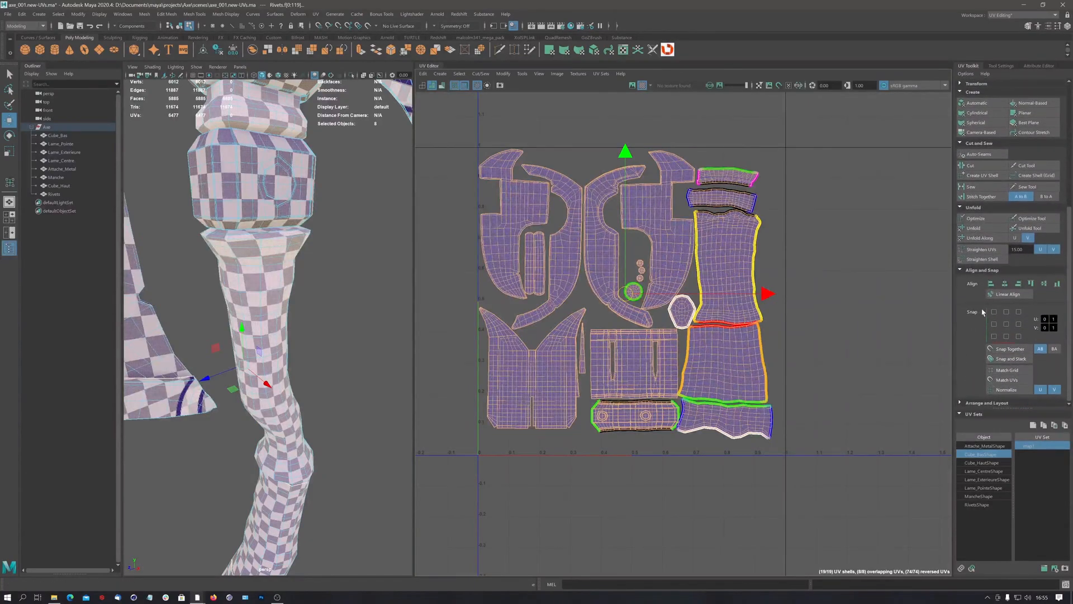
{"action": "scroll", "coordinate": [1070, 324], "scroll_direction": "up", "scroll_amount": 5}
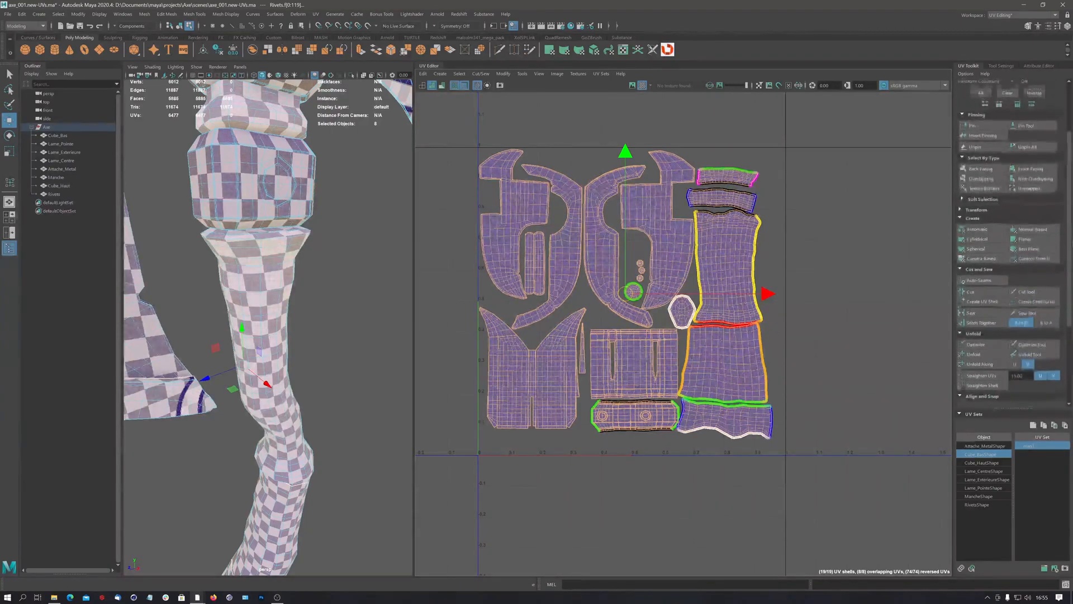
{"action": "left_click", "coordinate": [961, 257]}
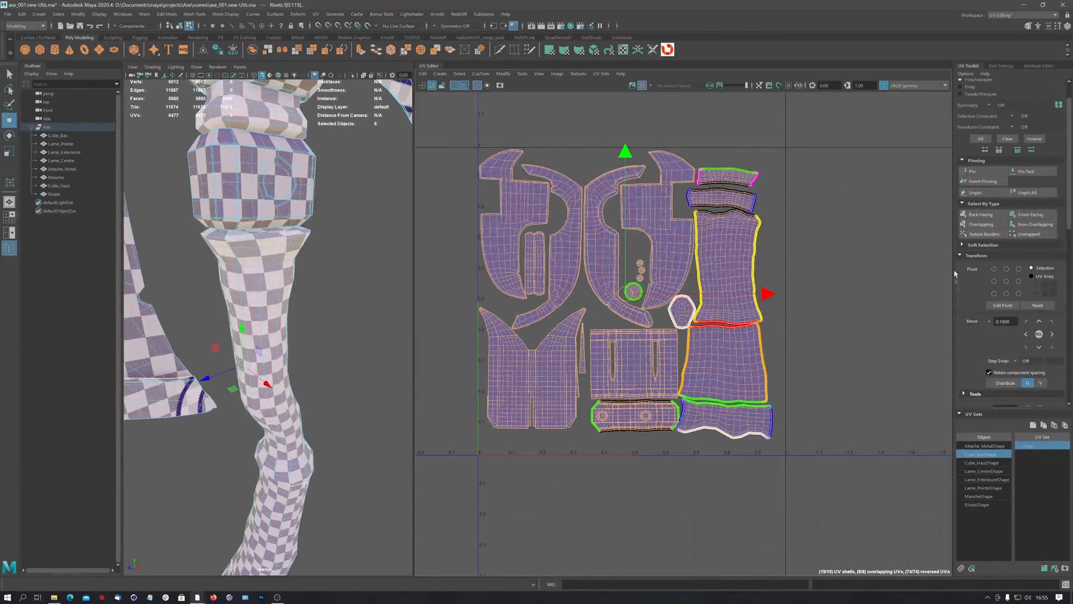
{"action": "left_click", "coordinate": [993, 269]}
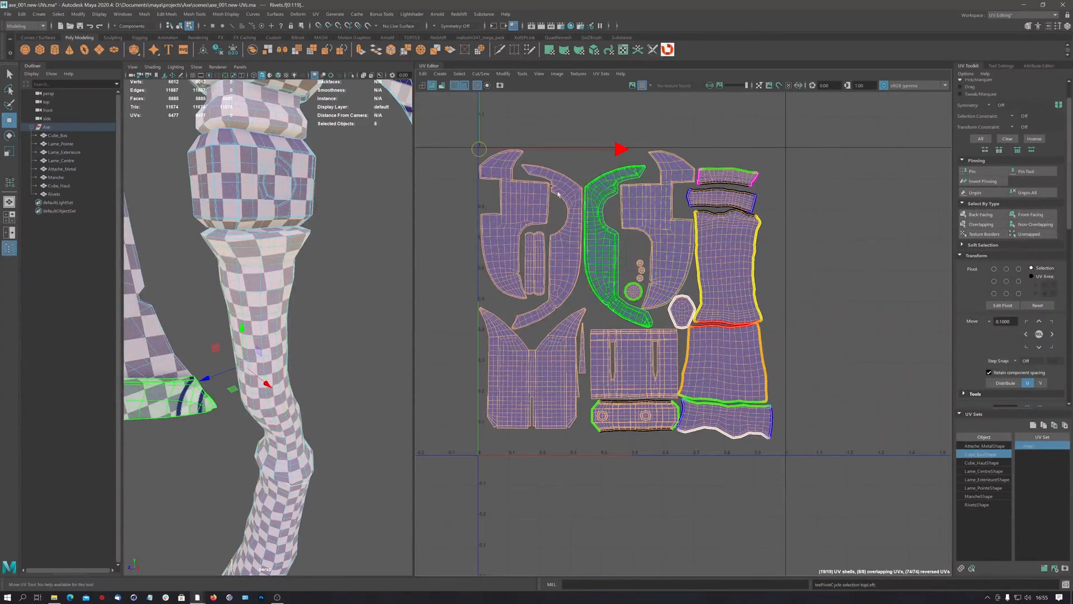
{"action": "key", "text": "r"}
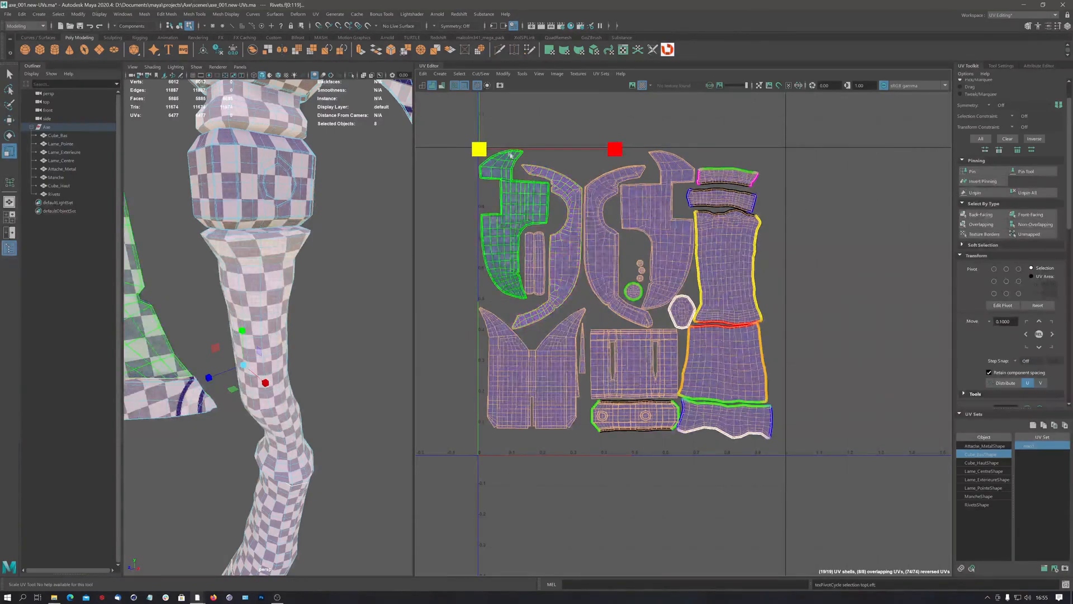
{"action": "left_click_drag", "start_coordinate": [479, 150], "coordinate": [483, 149]}
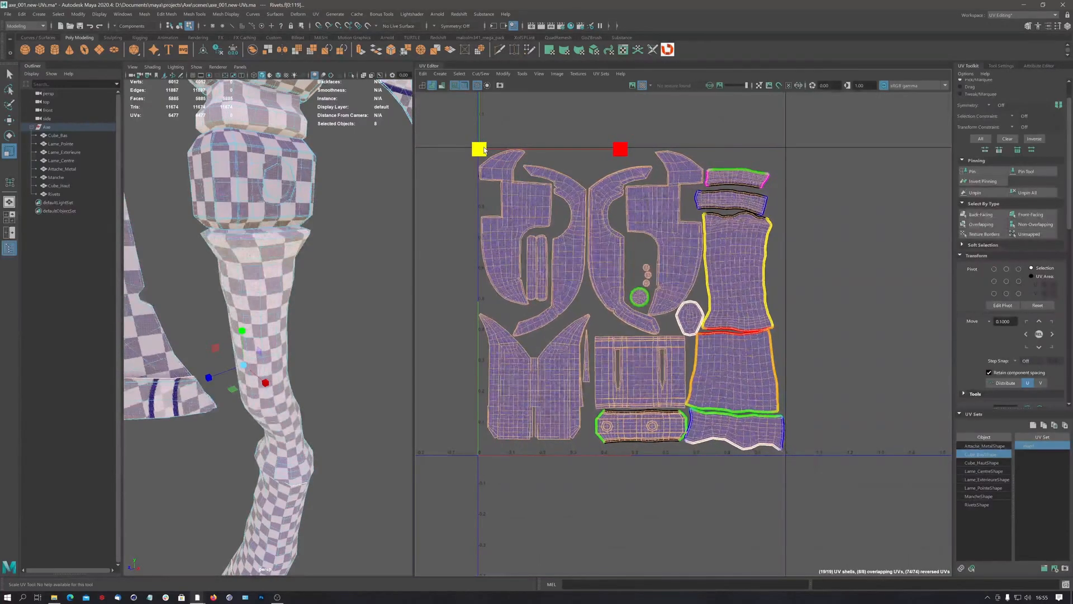
Display the checker texture and examine the checker size and distortion over the whole axe, then hide the texture again.
{"action": "left_click", "coordinate": [632, 85]}
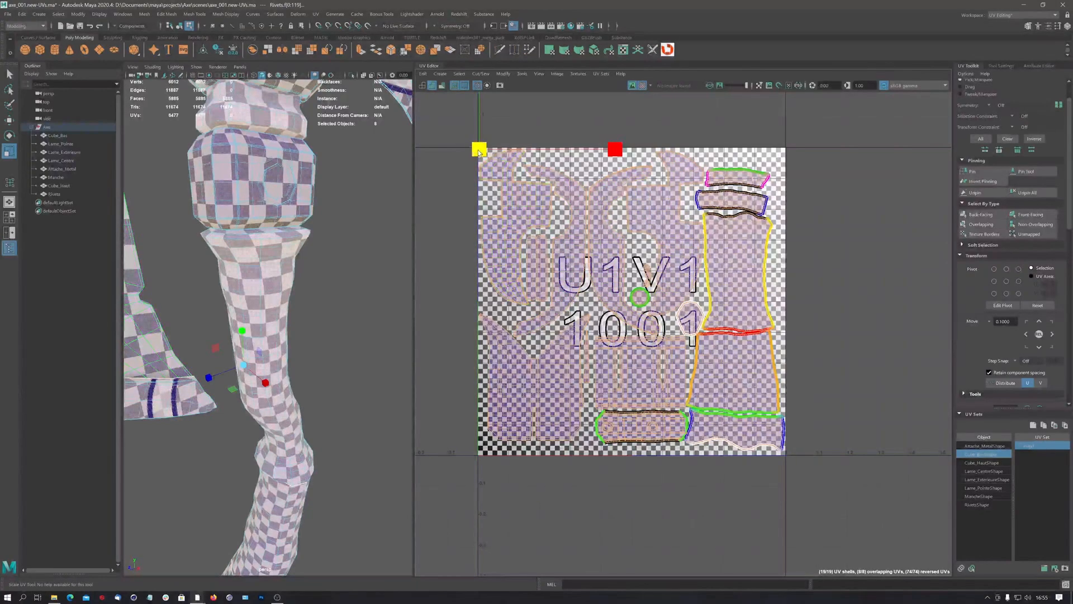
{"action": "left_click_drag", "start_coordinate": [478, 152], "coordinate": [479, 156]}
{"action": "left_click", "coordinate": [502, 234]}
{"action": "right_click_drag", "start_coordinate": [842, 262], "coordinate": [730, 268], "text": "alt"}
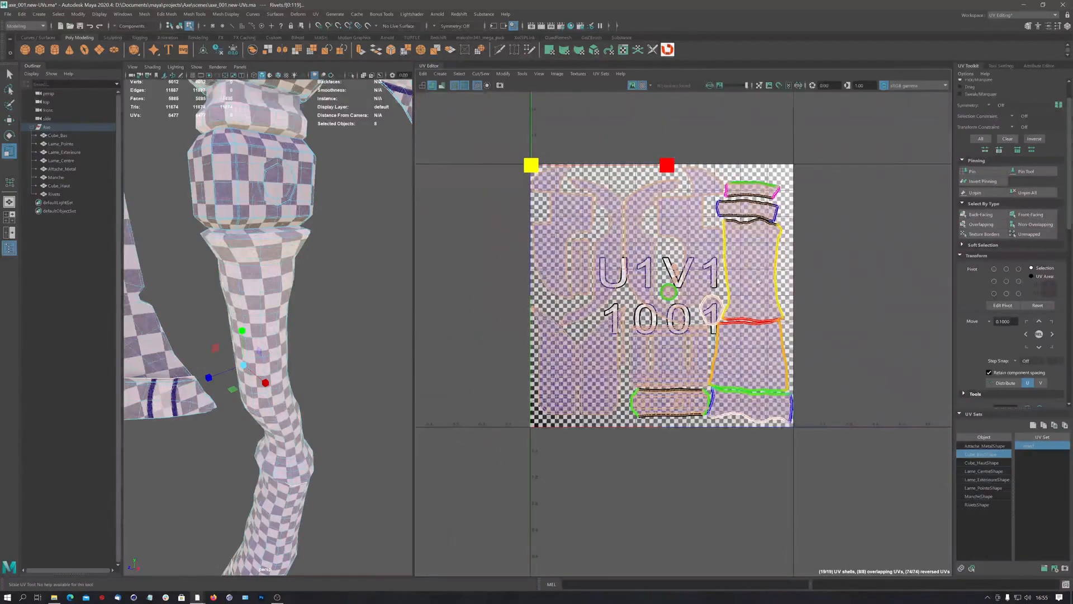
{"action": "mouse_move", "coordinate": [731, 267]}
{"action": "middle_mouse_down", "text": "alt"}
{"action": "mouse_move", "coordinate": [685, 278]}
{"action": "mouse_move", "coordinate": [726, 271]}
{"action": "middle_mouse_up", "text": "alt"}
{"action": "right_click_drag", "start_coordinate": [287, 257], "coordinate": [178, 296], "text": "alt"}
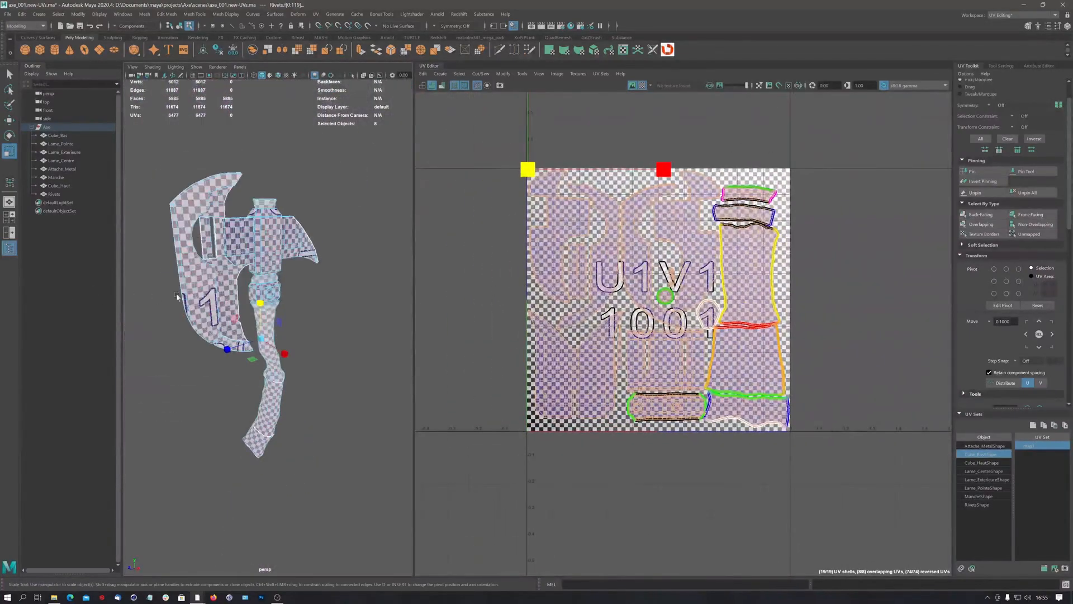
{"action": "left_click_drag", "start_coordinate": [167, 236], "coordinate": [362, 225], "text": "alt"}
{"action": "left_click_drag", "start_coordinate": [251, 208], "coordinate": [355, 213], "text": "alt"}
{"action": "middle_click_drag", "start_coordinate": [269, 206], "coordinate": [280, 239], "text": "alt"}
{"action": "right_click_drag", "start_coordinate": [281, 238], "coordinate": [322, 231], "text": "alt"}
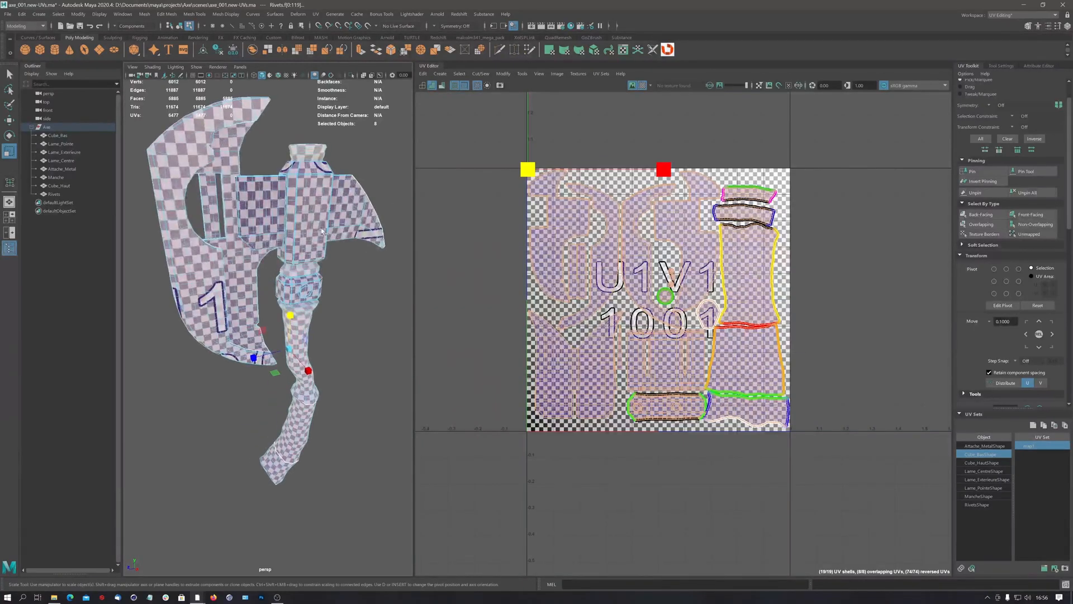
{"action": "left_click", "coordinate": [642, 85]}
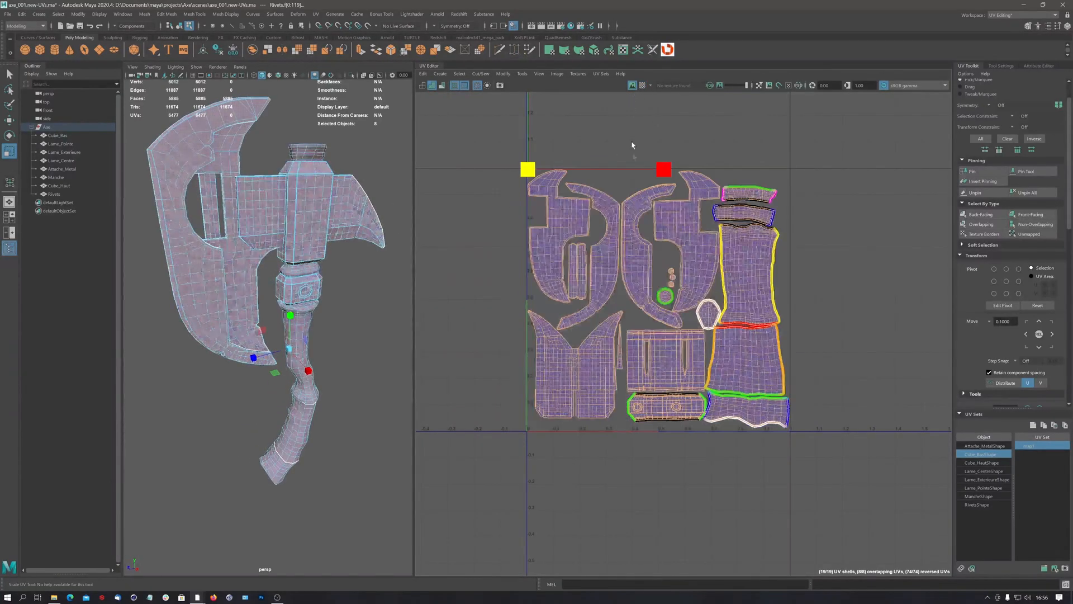
Clear the selection, then reselect all the axe's UV shells in the layout with the Move tool active.
{"action": "key", "text": "w"}
{"action": "left_click", "coordinate": [807, 283]}
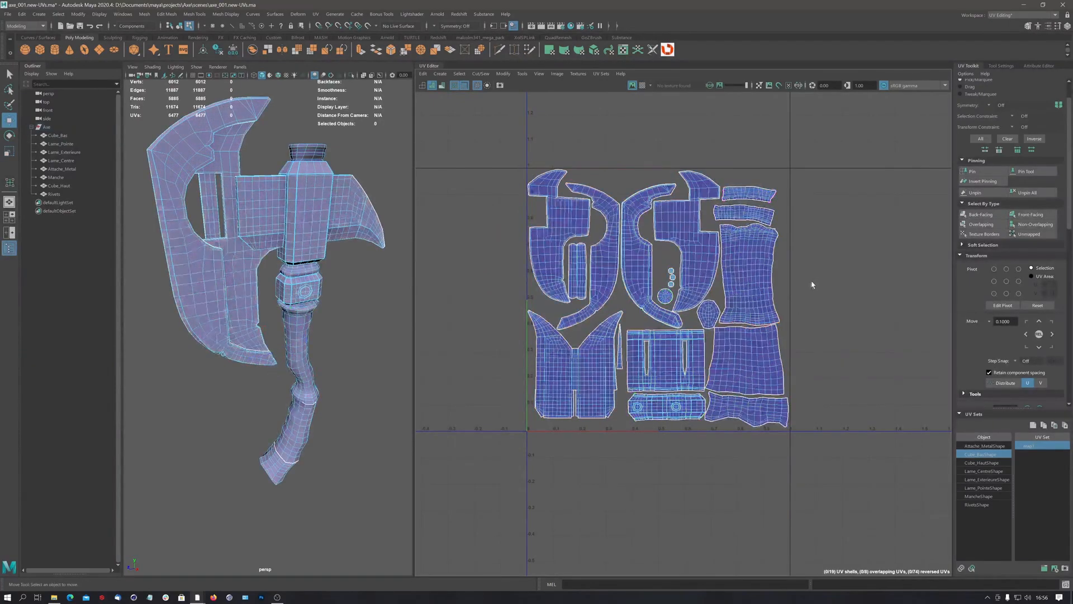
{"action": "left_click", "coordinate": [747, 297]}
{"action": "scroll", "coordinate": [748, 297], "scroll_direction": "down", "scroll_amount": 1}
{"action": "middle_click_drag", "start_coordinate": [694, 300], "coordinate": [678, 327], "text": "alt"}
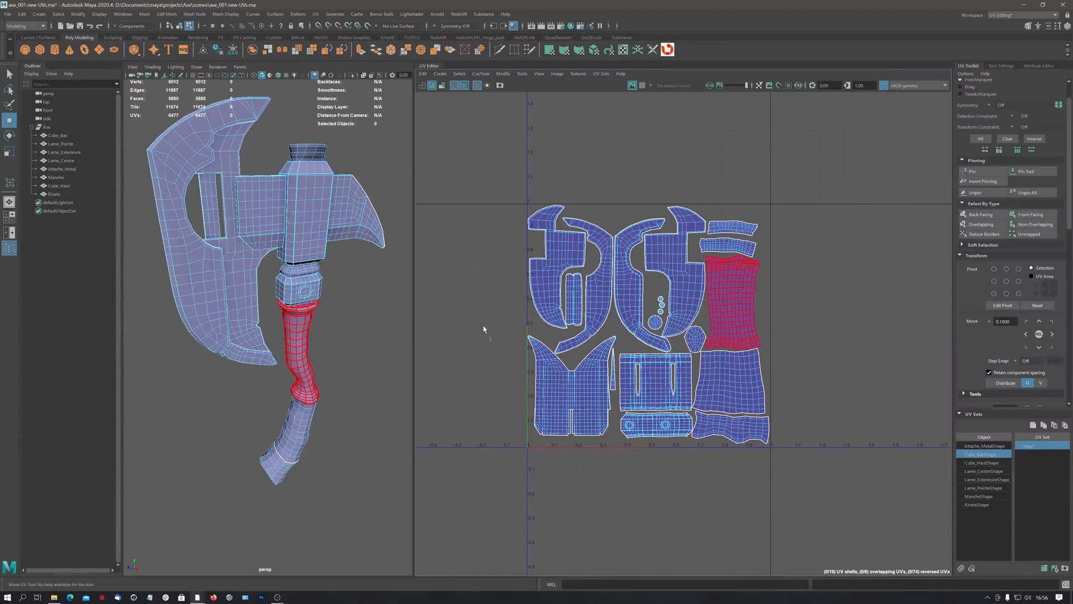
{"action": "left_click", "coordinate": [498, 196]}
{"action": "left_click_drag", "start_coordinate": [637, 255], "coordinate": [804, 493]}
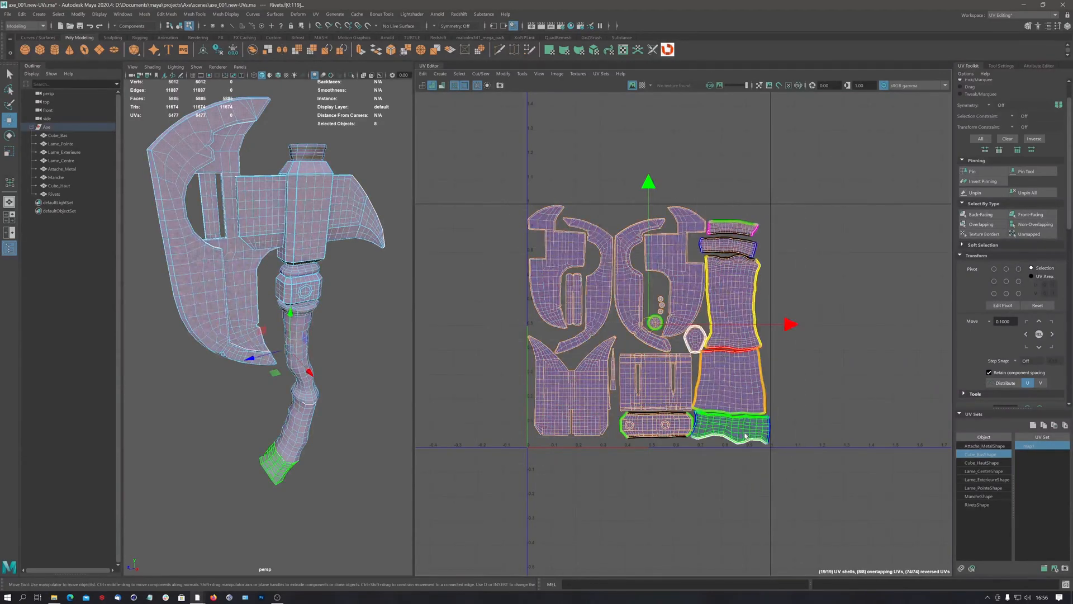
Open the UV Snapshot options and set the image format to TIFF with a size of 4096 by 4096 px.
{"action": "left_click", "coordinate": [501, 87]}
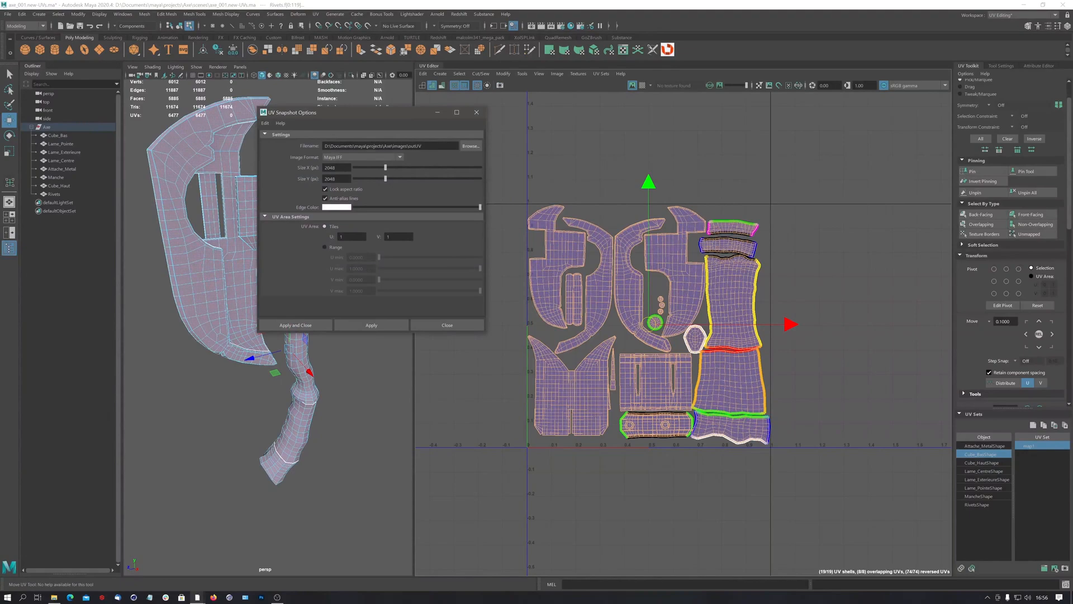
{"action": "left_click", "coordinate": [343, 157]}
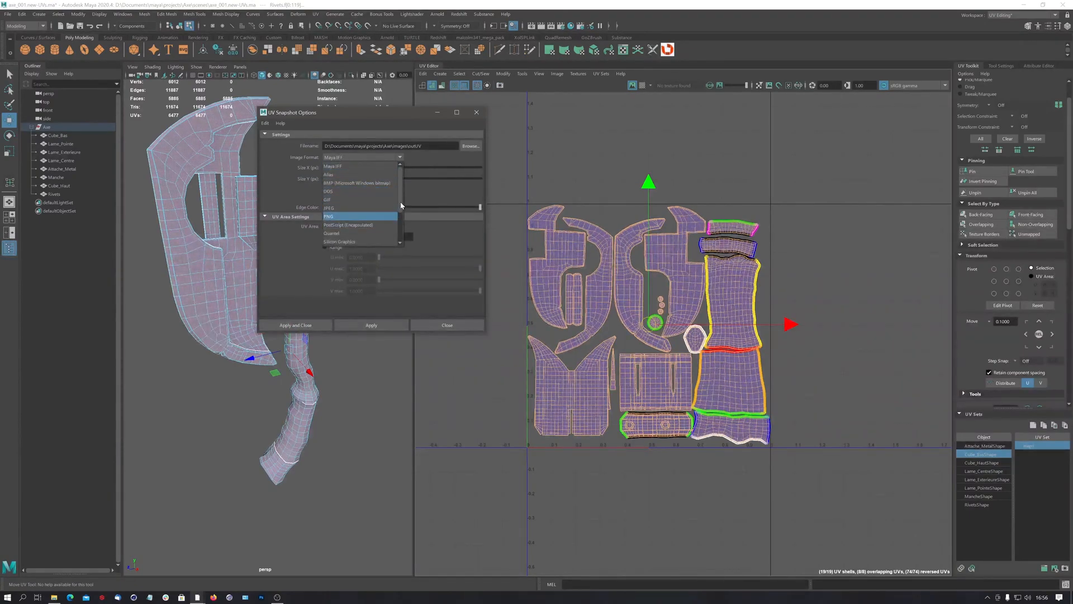
{"action": "scroll", "coordinate": [401, 206], "scroll_direction": "down", "scroll_amount": 3}
{"action": "left_click", "coordinate": [337, 224]}
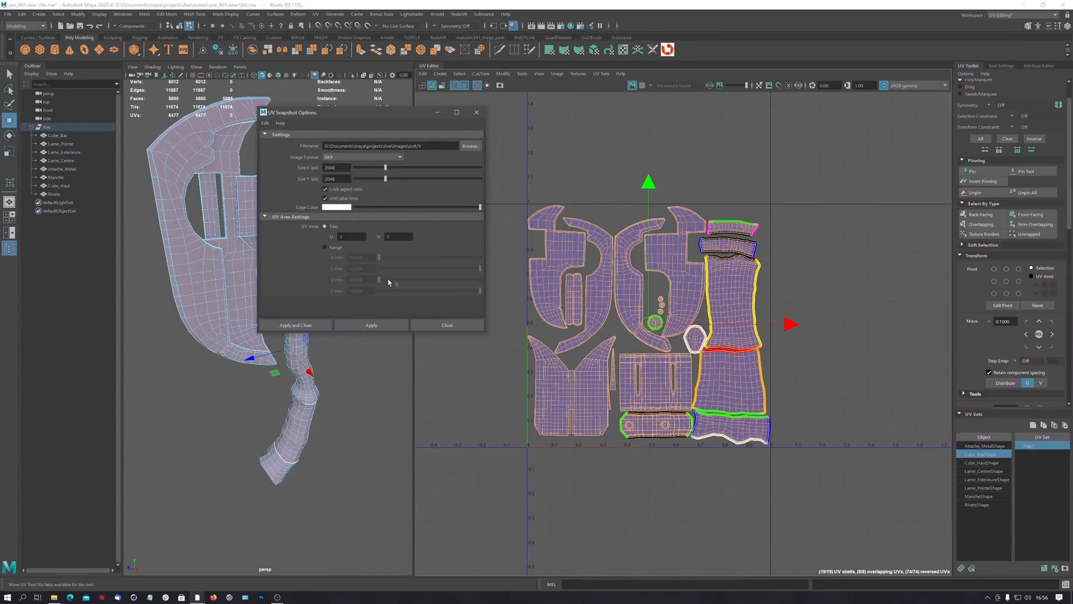
{"action": "left_click", "coordinate": [339, 167]}
{"action": "key", "text": "Tab"}
Name the snapshot hache-uv in the project's images folder and export it.
{"action": "left_click", "coordinate": [470, 146]}
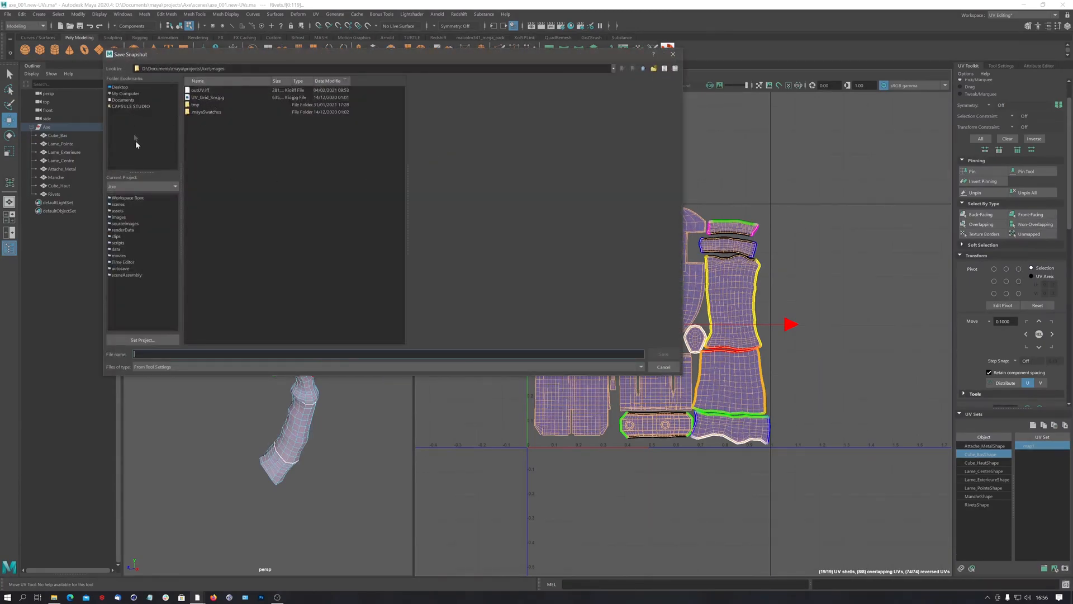
{"action": "left_click", "coordinate": [122, 218]}
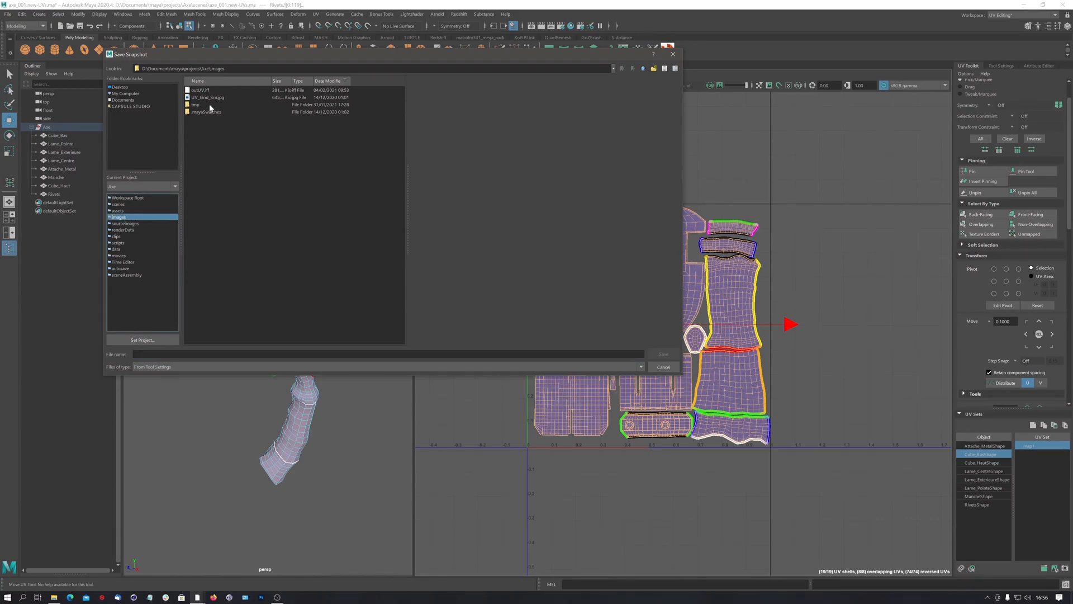
{"action": "left_click", "coordinate": [218, 353]}
{"action": "type", "text": "out-u"}
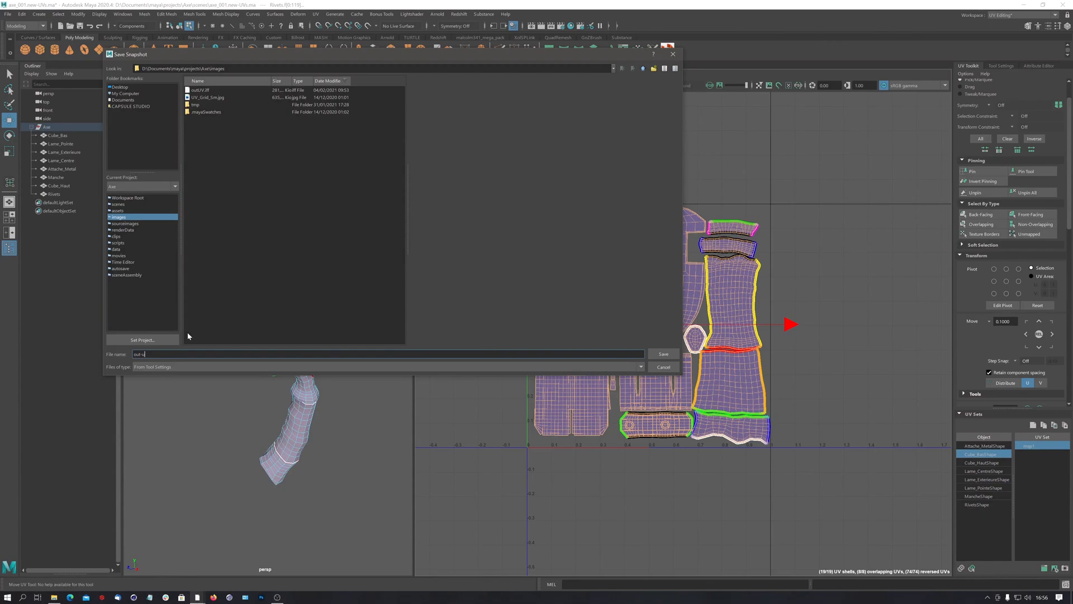
{"action": "type", "text": "v"}
{"action": "left_click", "coordinate": [664, 354]}
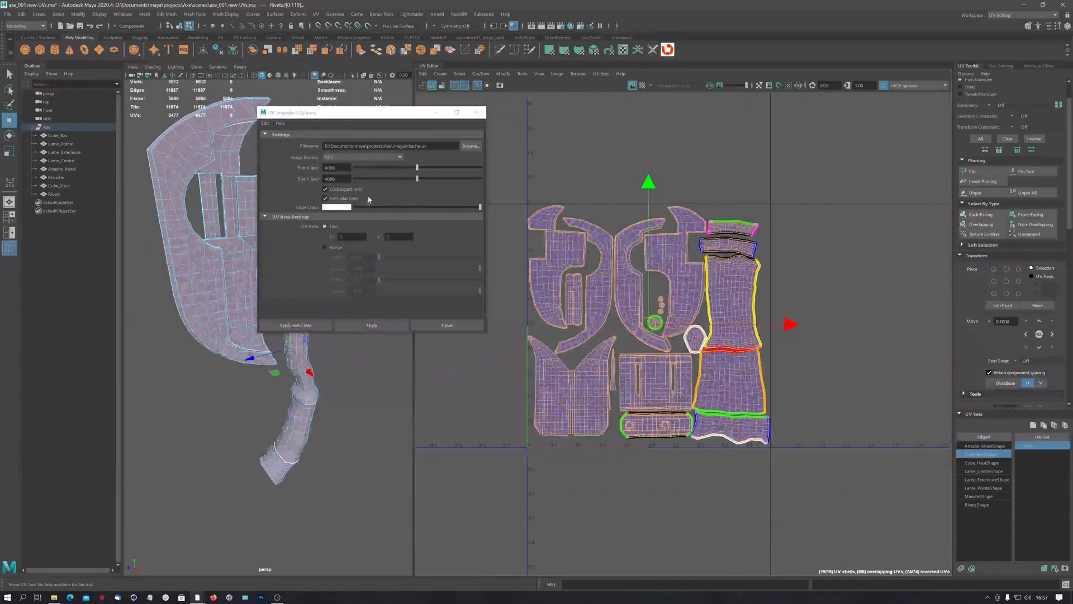
{"action": "left_click", "coordinate": [311, 326]}
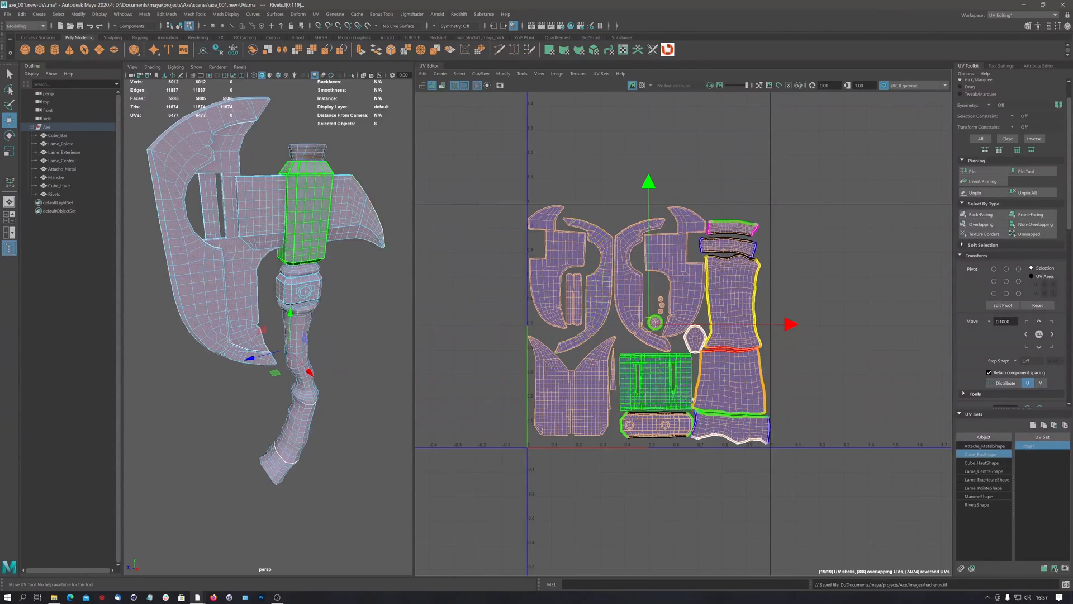
Switch to Photoshop with the exported hache-uv image and add a black-filled layer beneath the wireframe layer.
{"action": "left_click", "coordinate": [263, 597]}
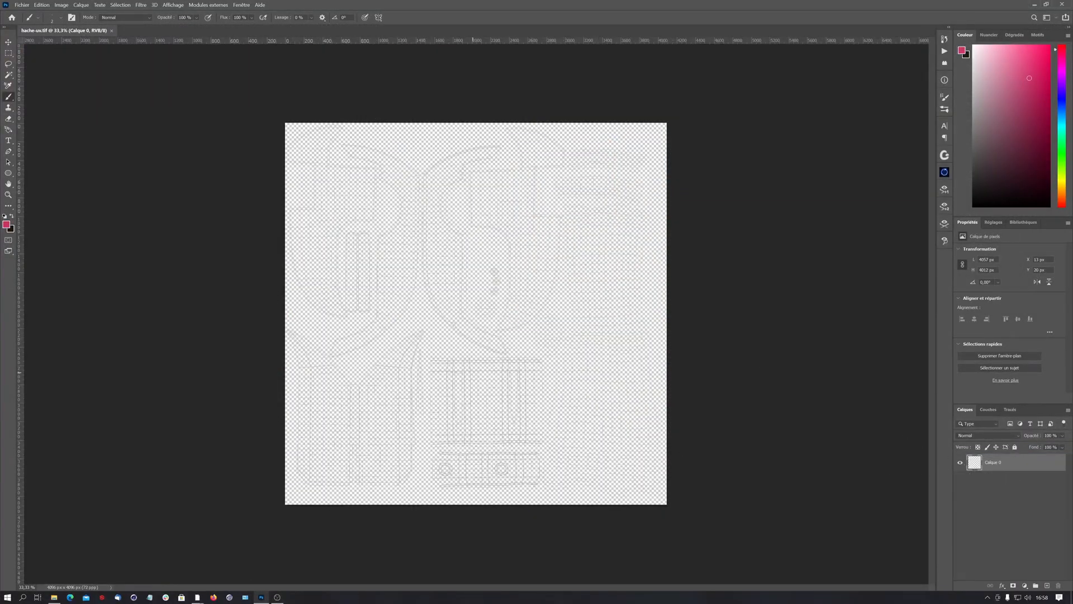
{"action": "left_click", "coordinate": [1047, 586]}
{"action": "key", "text": "alt+BackSpace"}
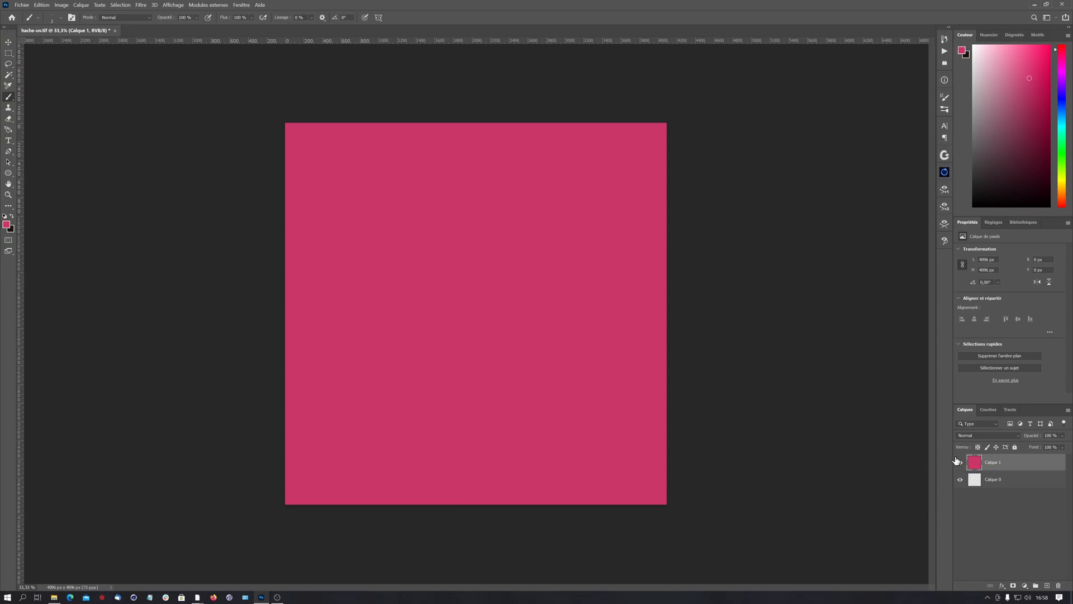
{"action": "key", "text": "ctrl+BackSpace"}
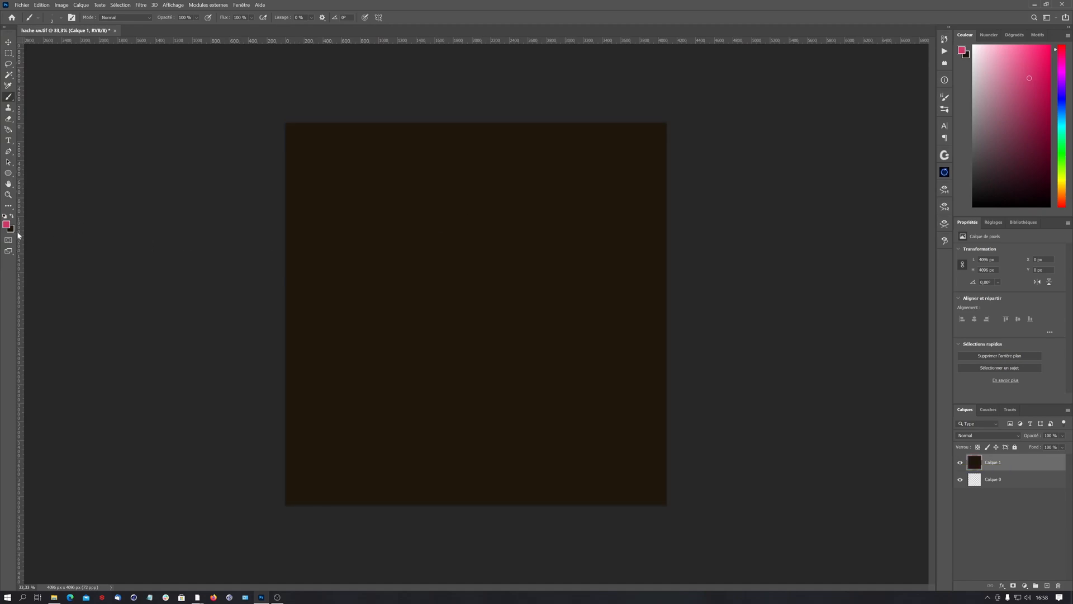
{"action": "key", "text": "d"}
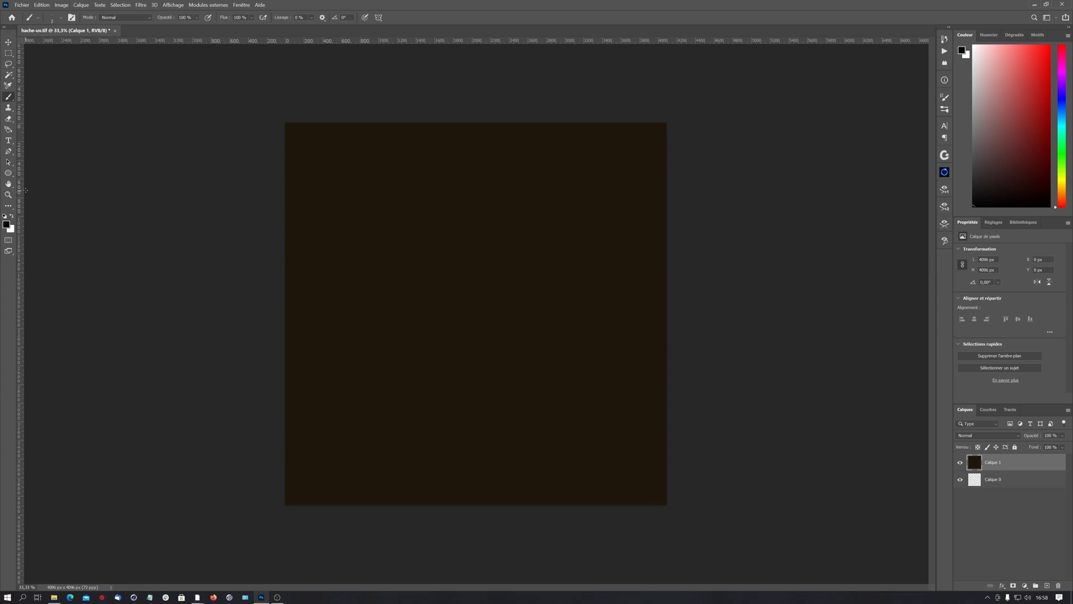
{"action": "key", "text": "ctrl+BackSpace"}
{"action": "key", "text": "alt+BackSpace"}
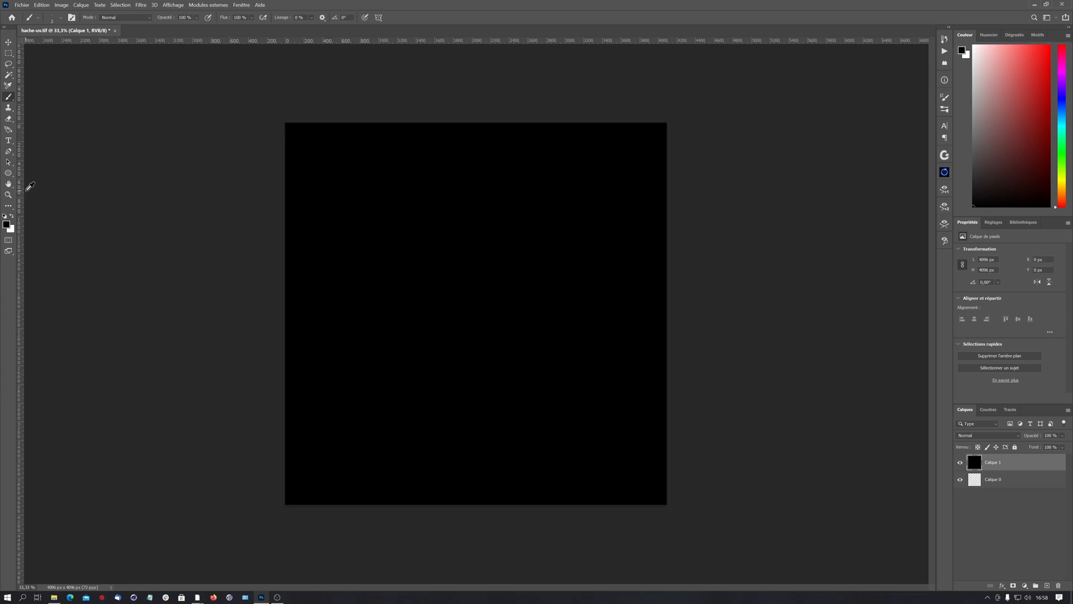
{"action": "left_click_drag", "start_coordinate": [995, 478], "coordinate": [990, 456]}
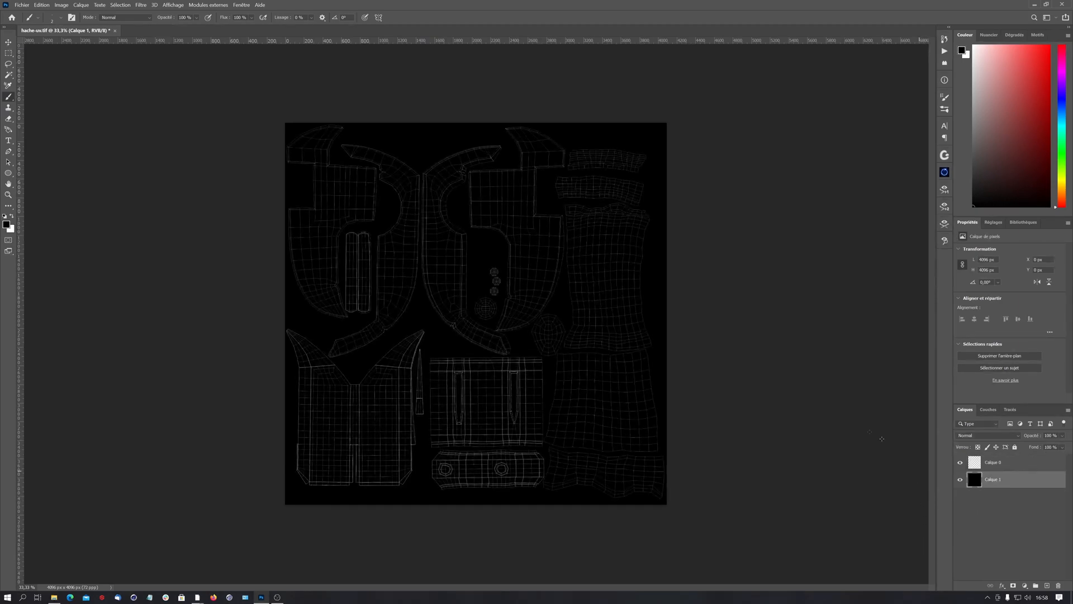
Examine the UV wireframe lines closely around the rivet and blade shells in the exported snapshot.
{"action": "scroll", "coordinate": [544, 120], "scroll_direction": "up", "scroll_amount": 3, "text": "alt"}
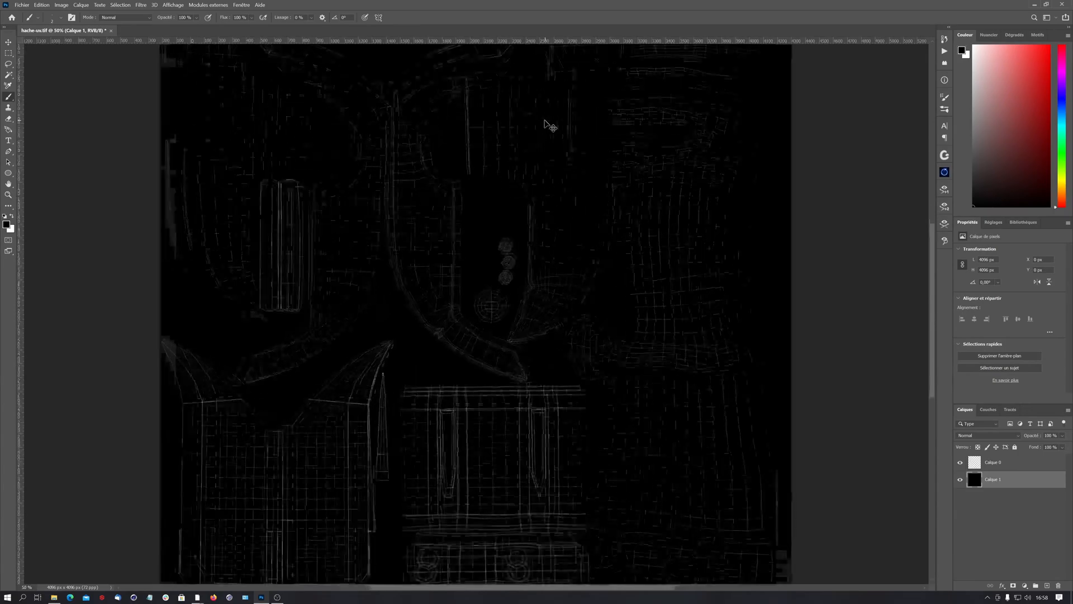
{"action": "scroll", "coordinate": [545, 120], "scroll_direction": "up", "scroll_amount": 1, "text": "alt"}
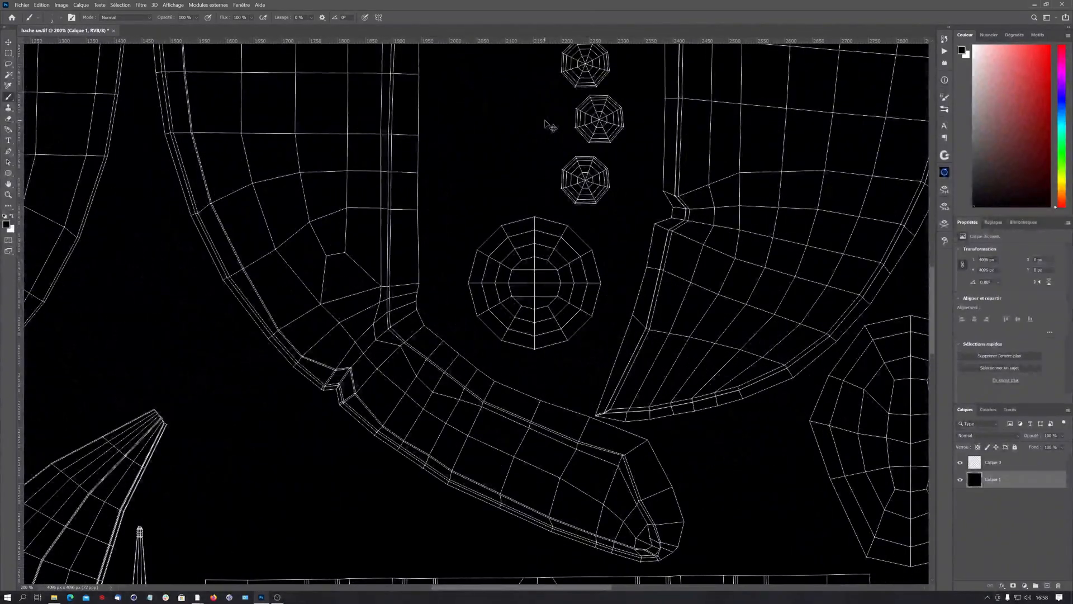
{"action": "scroll", "coordinate": [852, 168], "scroll_direction": "down", "scroll_amount": 3, "text": "alt"}
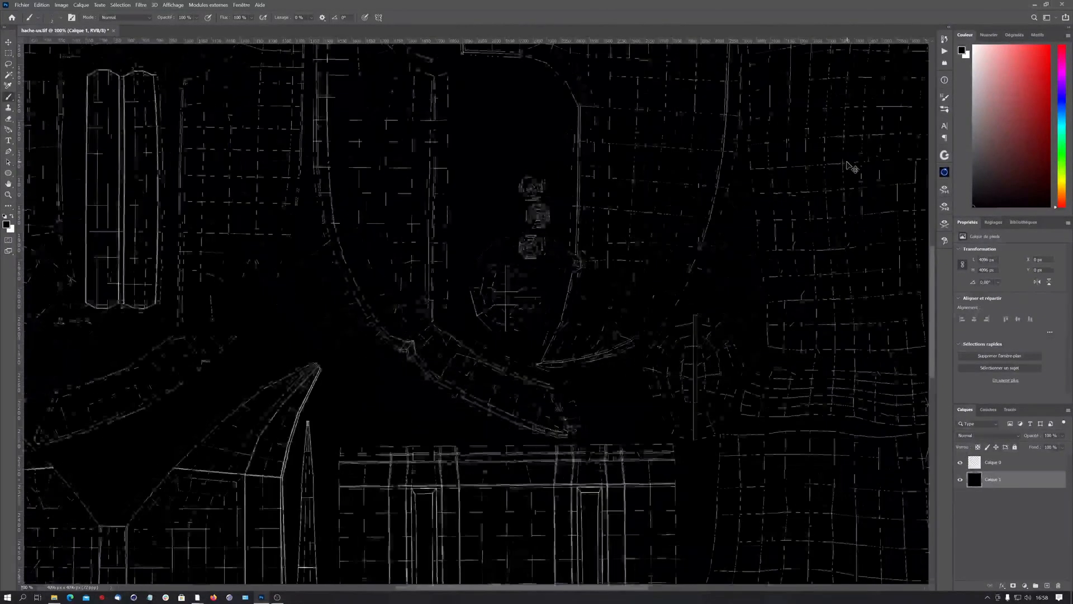
{"action": "scroll", "coordinate": [852, 168], "scroll_direction": "down", "scroll_amount": 1, "text": "alt"}
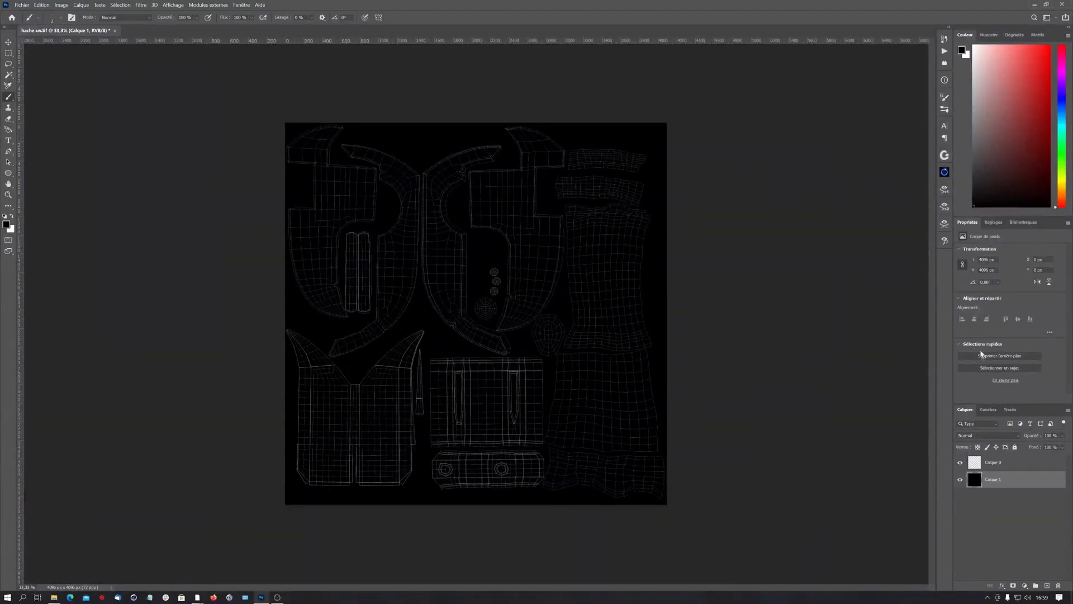
Return to Maya and change the layout's selection mode from UV shells to UVs.
{"action": "left_click", "coordinate": [1035, 4]}
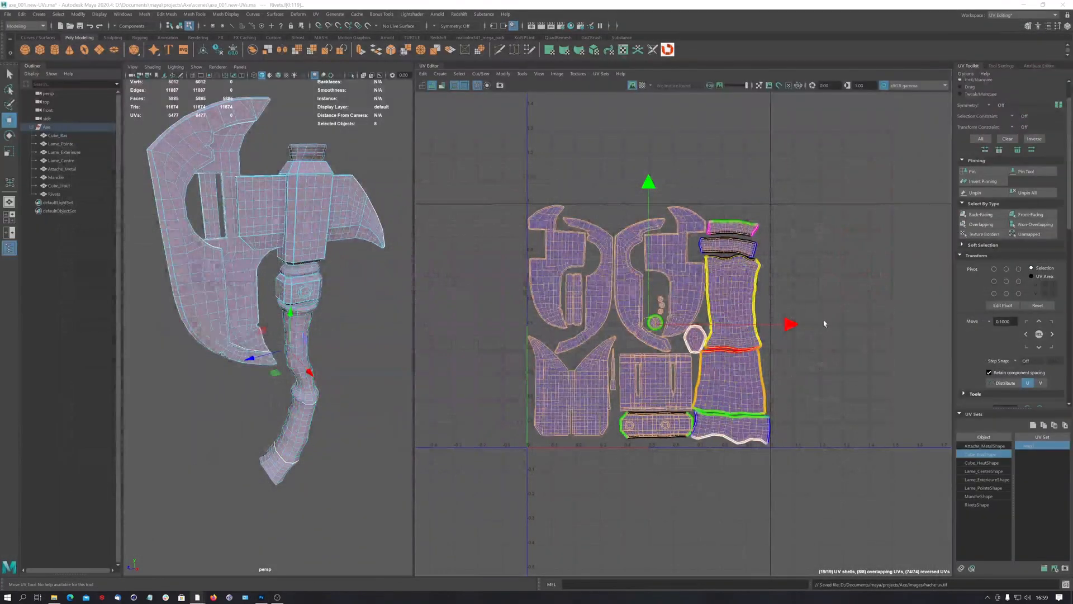
{"action": "right_click_drag", "start_coordinate": [832, 311], "coordinate": [863, 308]}
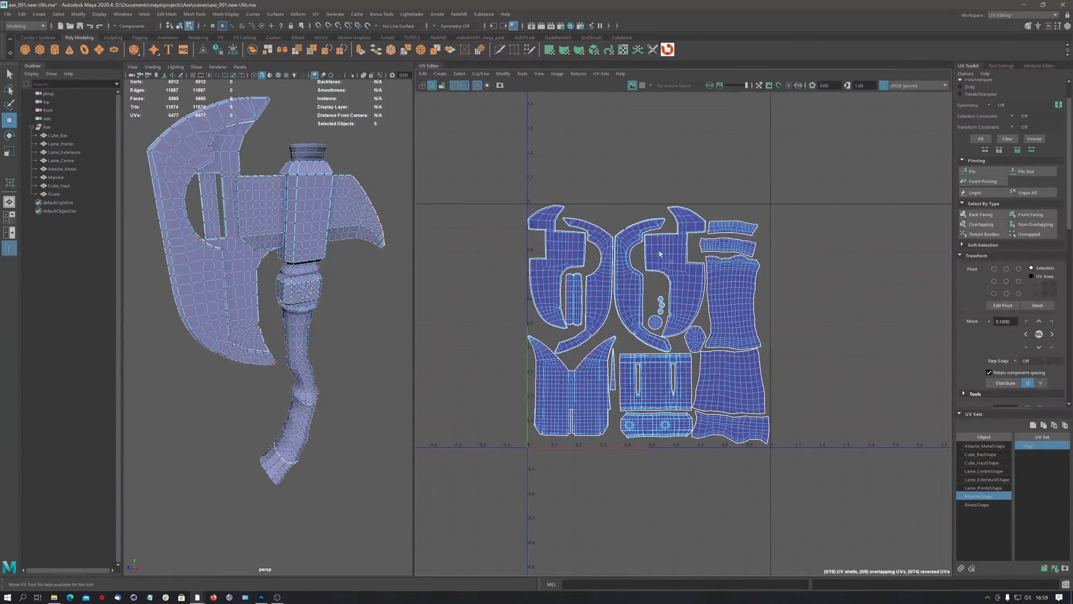
{"action": "right_click_drag", "start_coordinate": [699, 285], "coordinate": [627, 287], "text": "alt"}
{"action": "middle_click_drag", "start_coordinate": [626, 286], "coordinate": [613, 327], "text": "alt"}
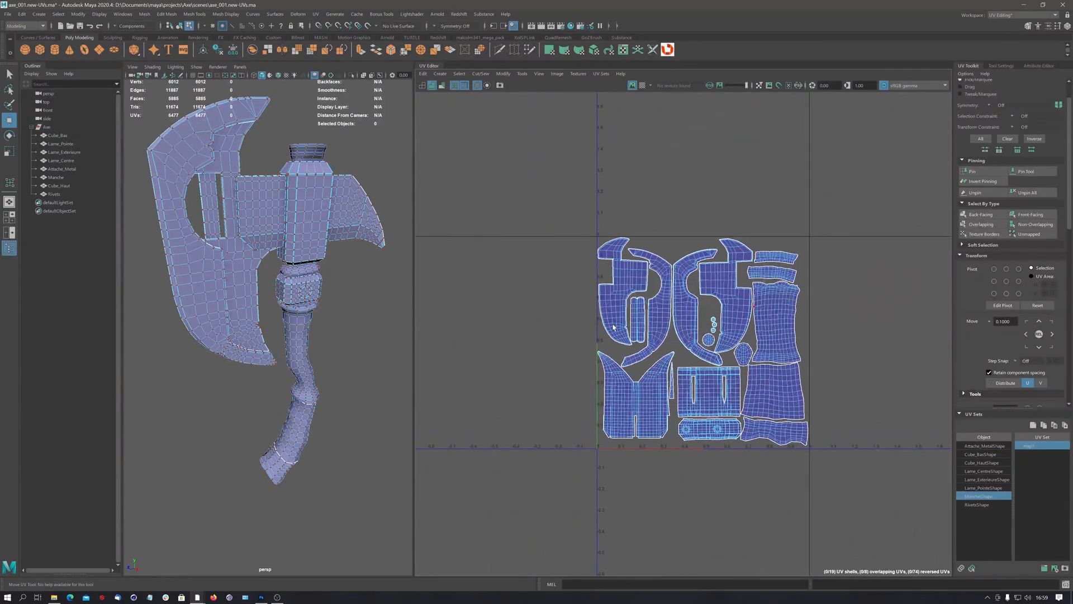
{"action": "right_click_drag", "start_coordinate": [324, 286], "coordinate": [265, 298], "text": "alt"}
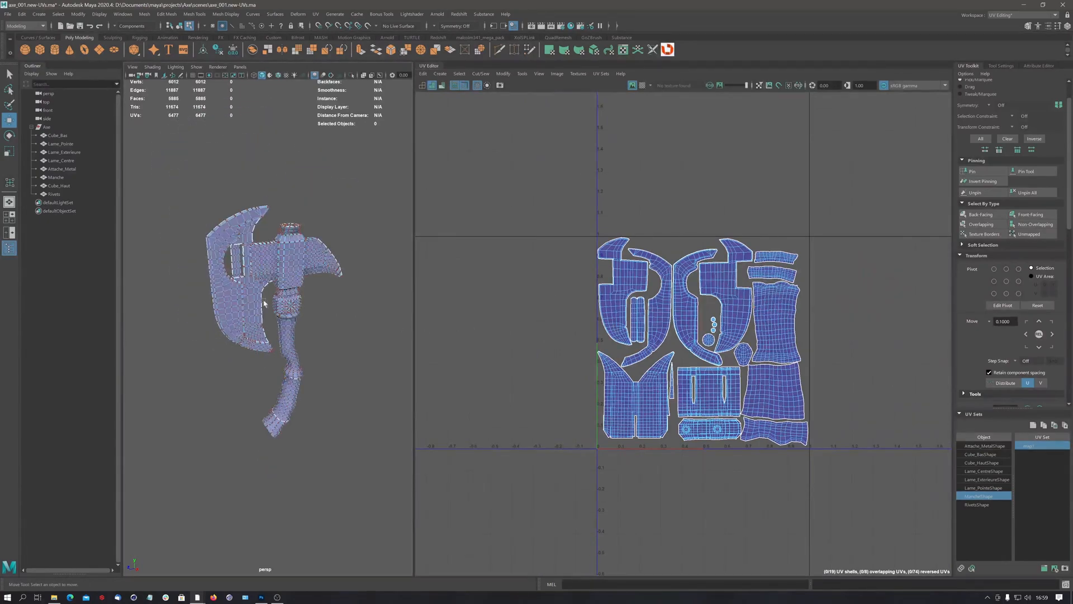
{"action": "mouse_move", "coordinate": [265, 299]}
{"action": "left_mouse_down", "text": "alt"}
{"action": "mouse_move", "coordinate": [254, 277]}
{"action": "mouse_move", "coordinate": [258, 292]}
{"action": "left_mouse_up", "text": "alt"}
{"action": "middle_click_drag", "start_coordinate": [267, 291], "coordinate": [284, 283], "text": "alt"}
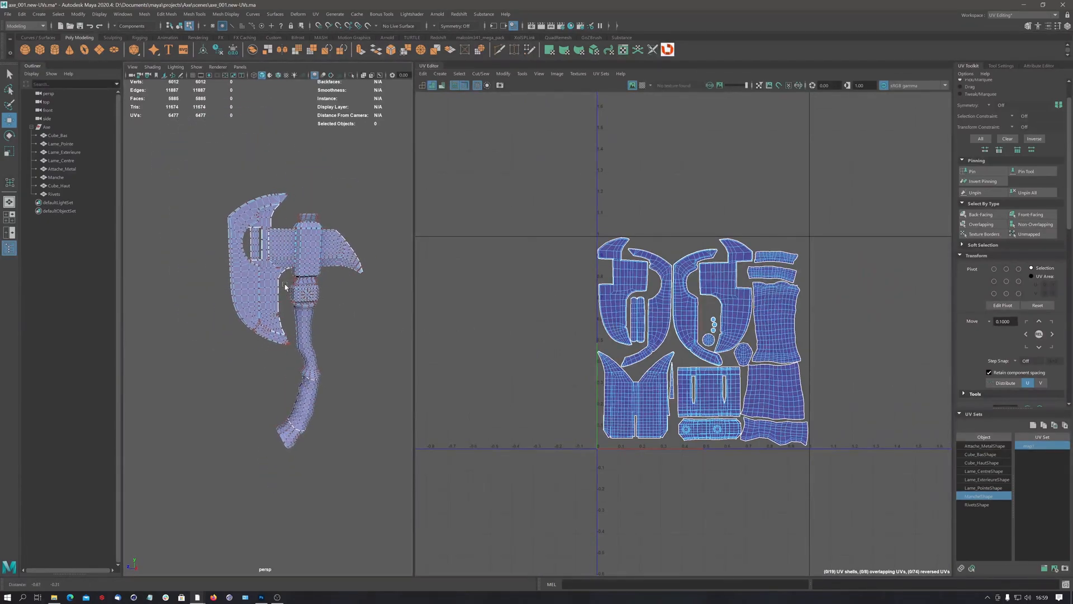
{"action": "left_click", "coordinate": [45, 127]}
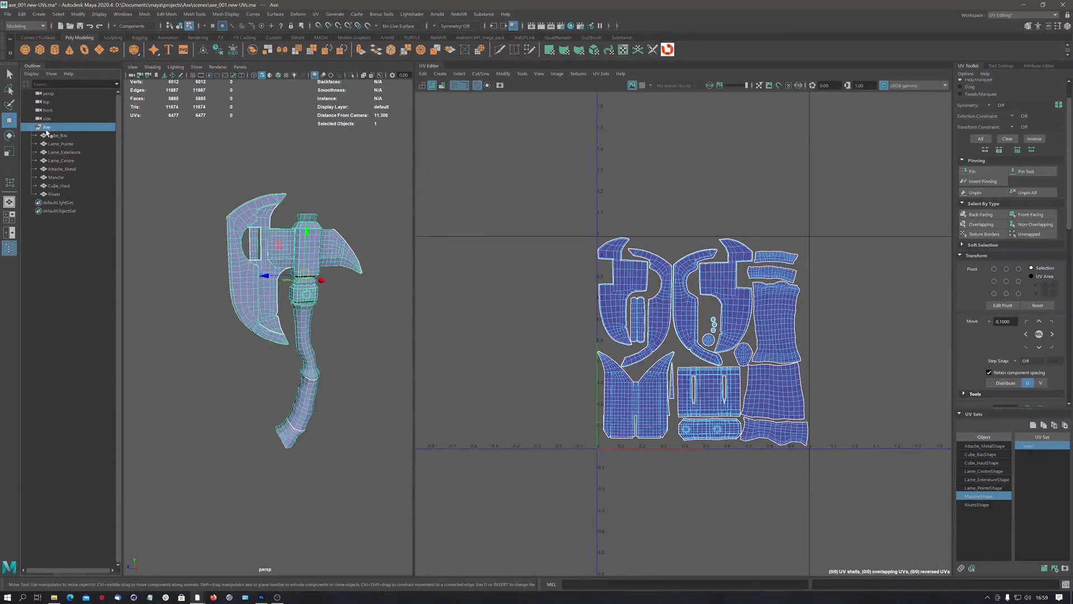
{"action": "left_click", "coordinate": [9, 14]}
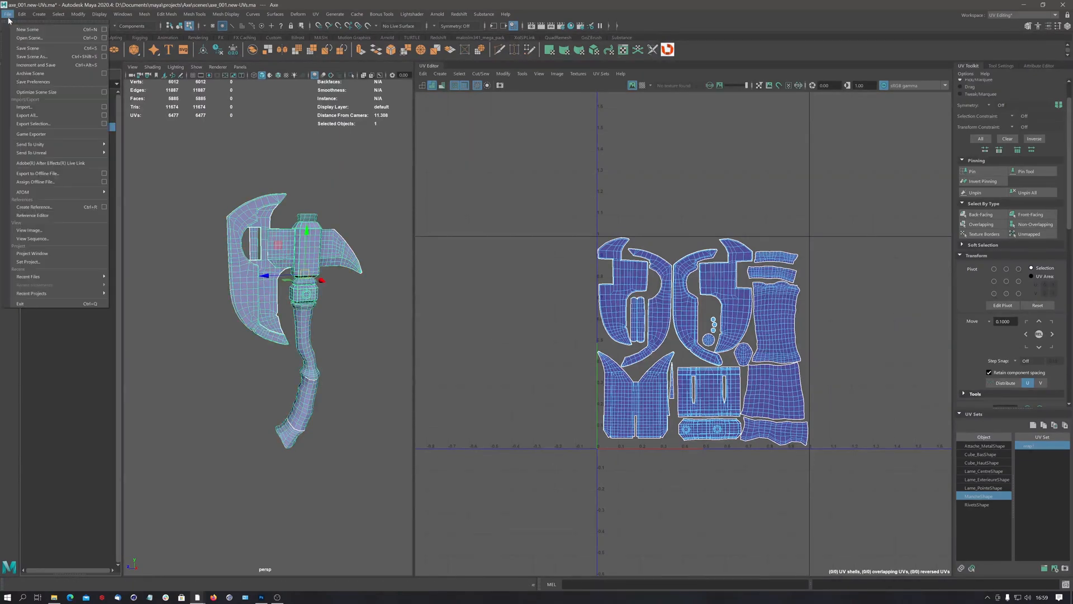
{"action": "left_click", "coordinate": [104, 115]}
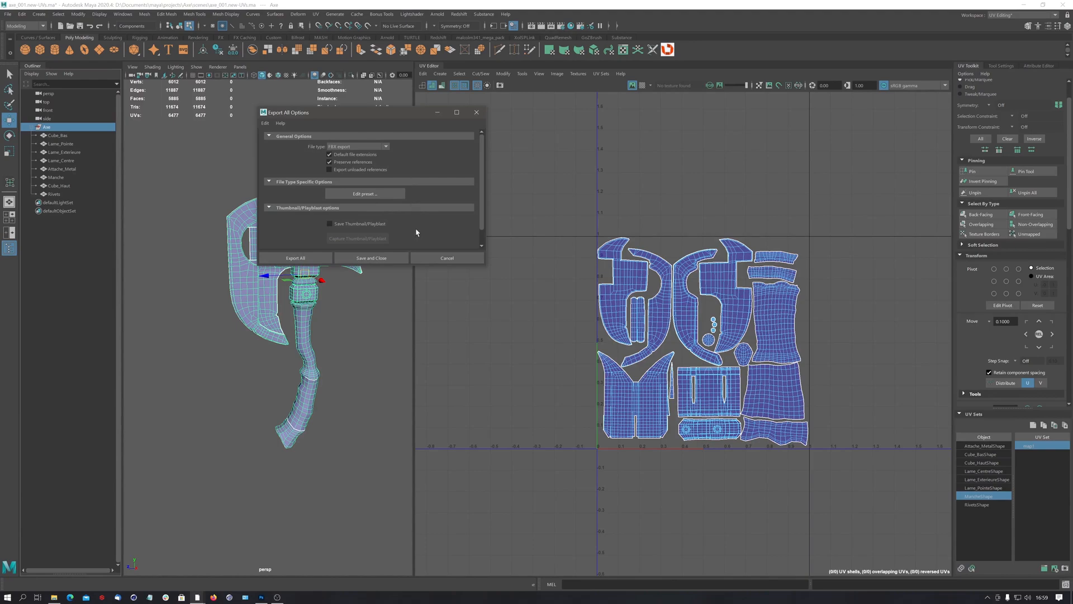
{"action": "left_click", "coordinate": [472, 258]}
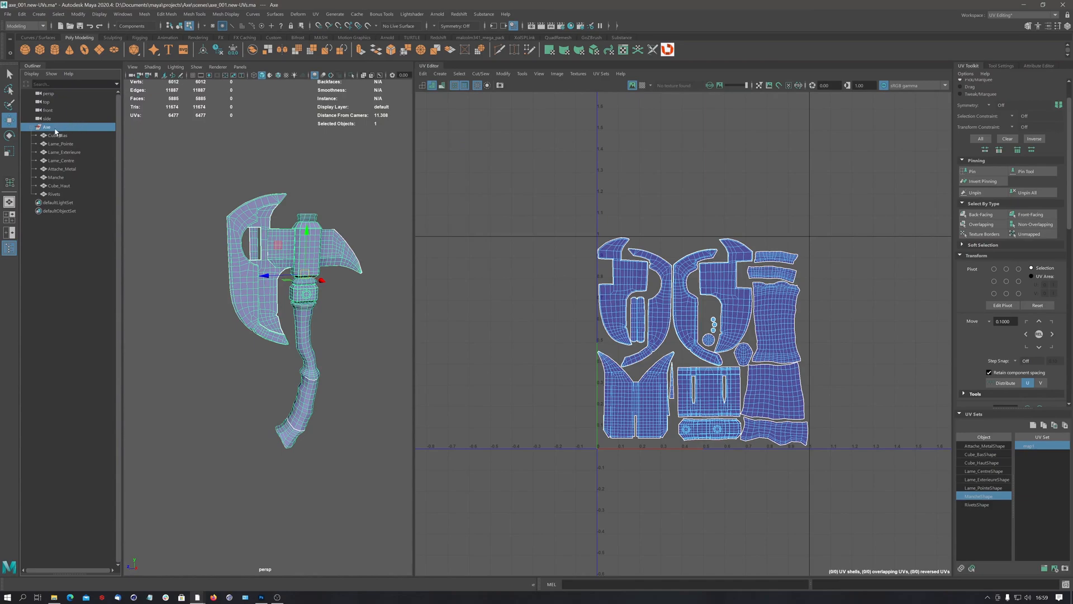
Select the Axe group together with all of its part meshes, from Cube_Bas through Rivets.
{"action": "left_click", "coordinate": [55, 194], "text": "shift"}
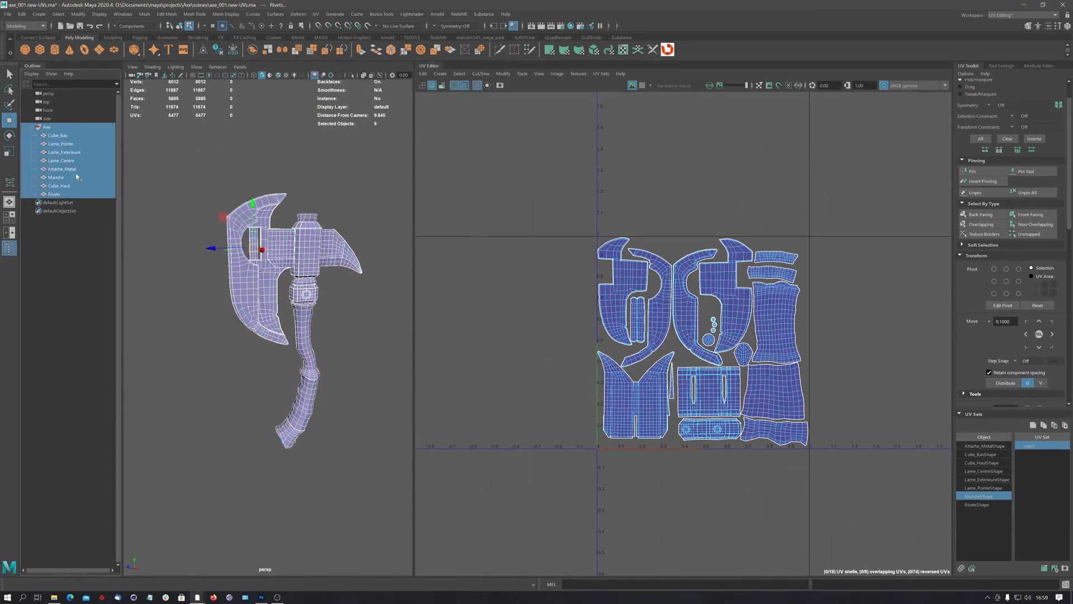
{"action": "left_click", "coordinate": [48, 127]}
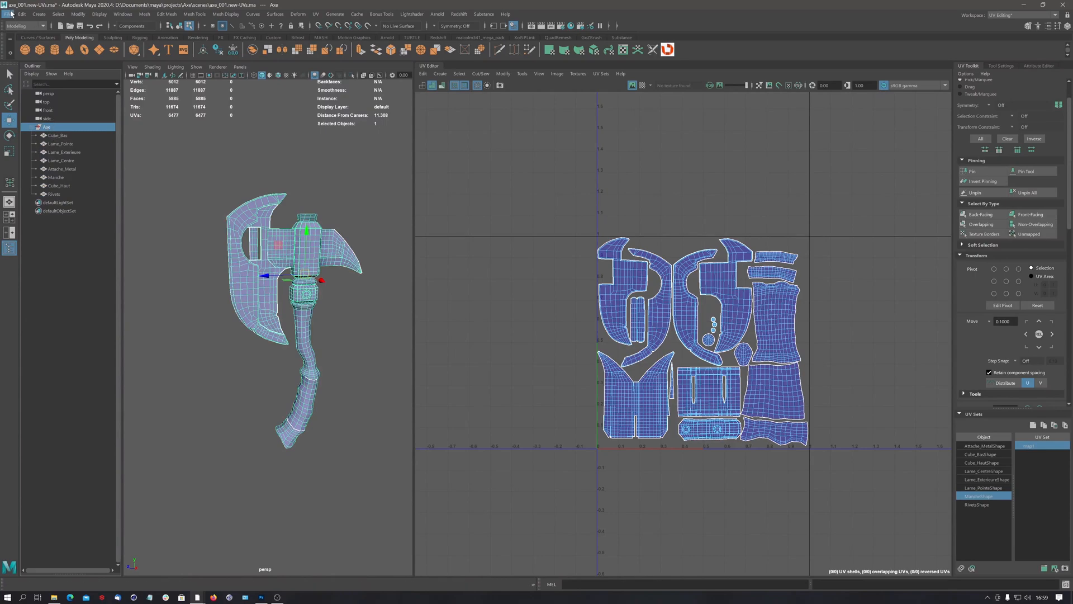
{"action": "left_click", "coordinate": [55, 194], "text": "shift"}
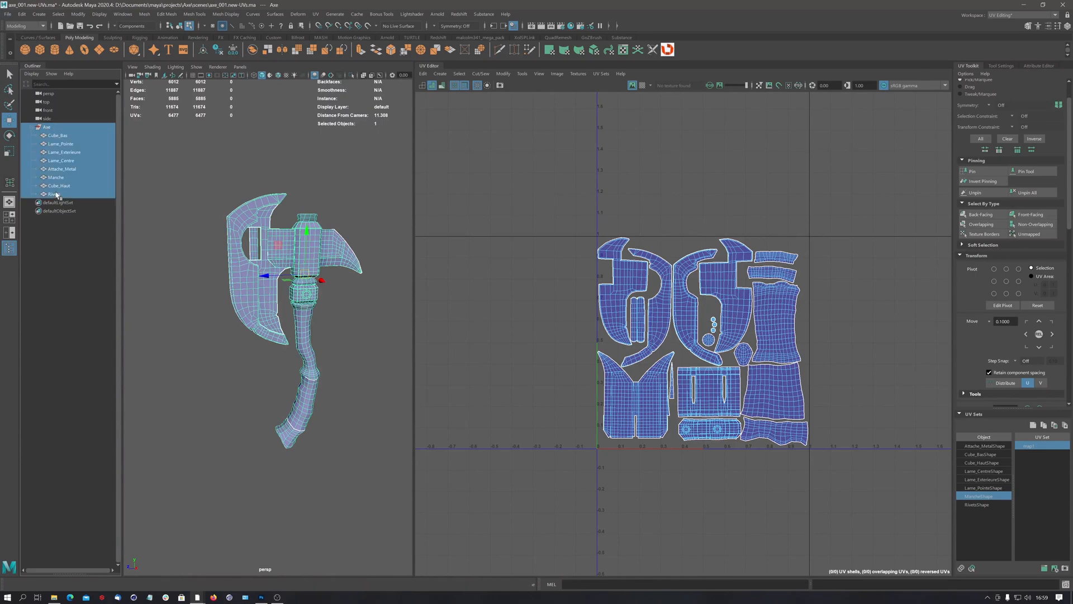
Export all with the FBX export file type to the project's scenes folder under the name axe-uv-01-low.
{"action": "left_click", "coordinate": [8, 14]}
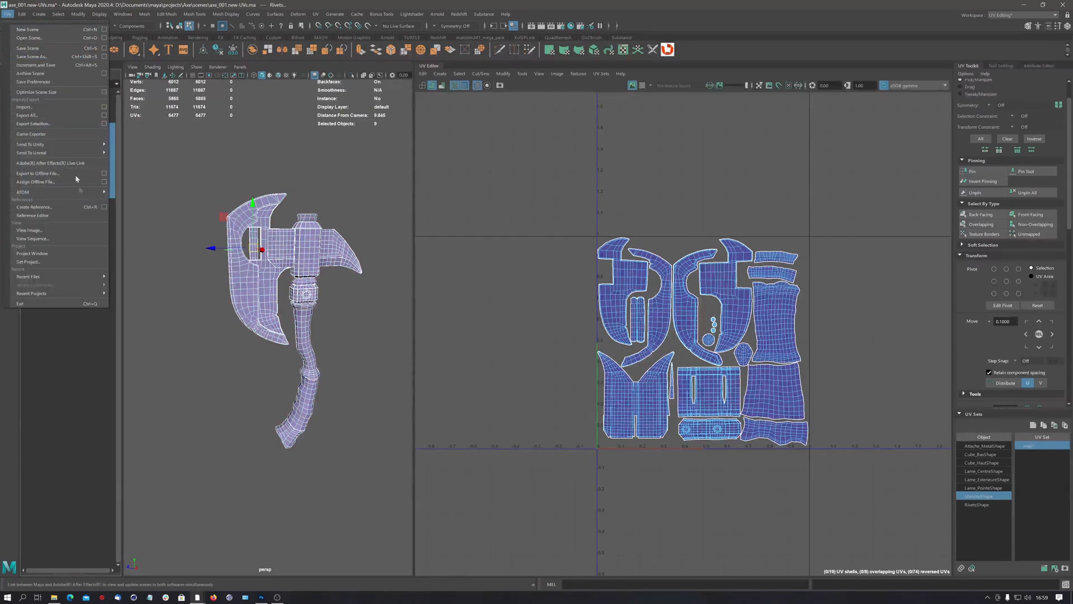
{"action": "left_click", "coordinate": [102, 116]}
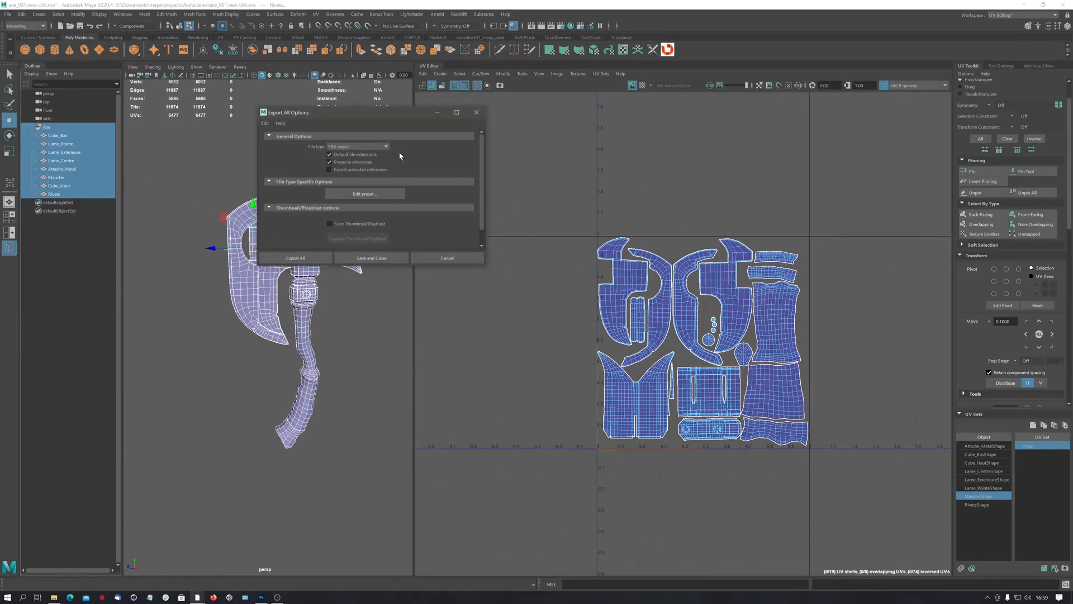
{"action": "left_click", "coordinate": [386, 147]}
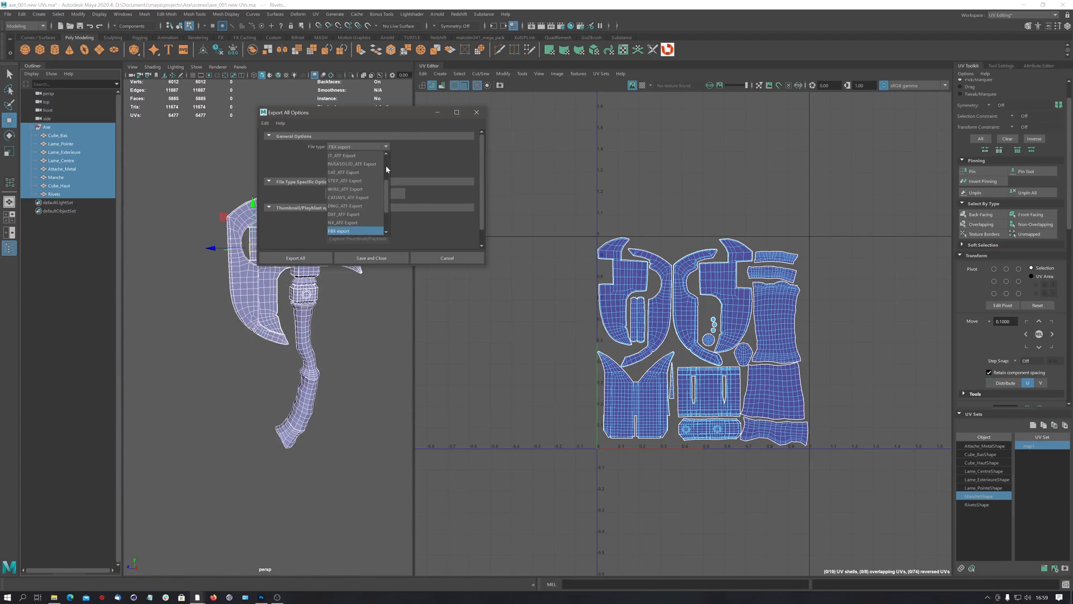
{"action": "left_click_drag", "start_coordinate": [386, 190], "coordinate": [398, 142]}
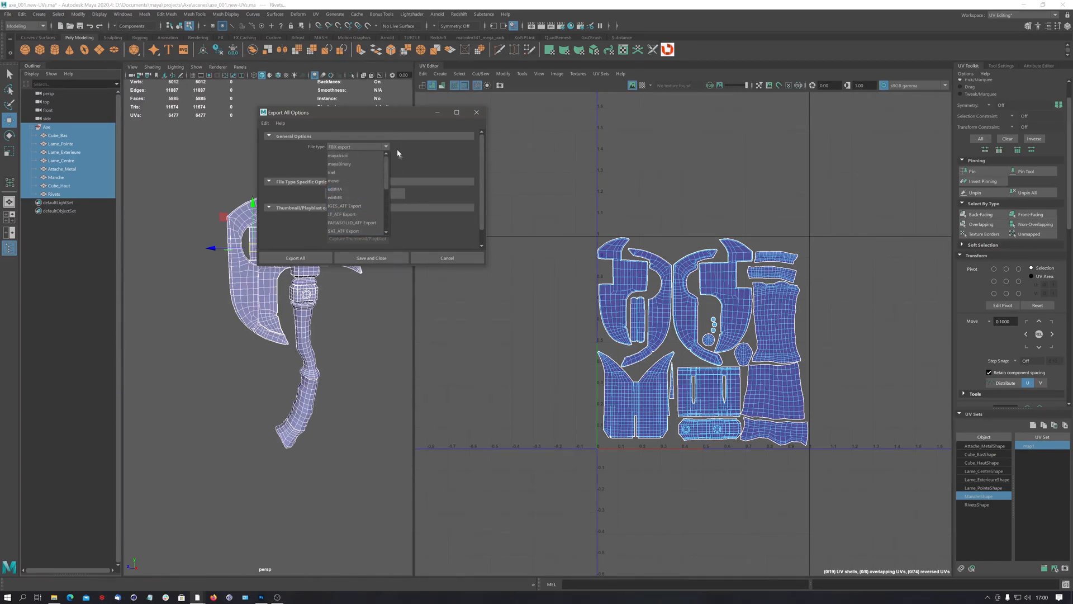
{"action": "left_click", "coordinate": [297, 238]}
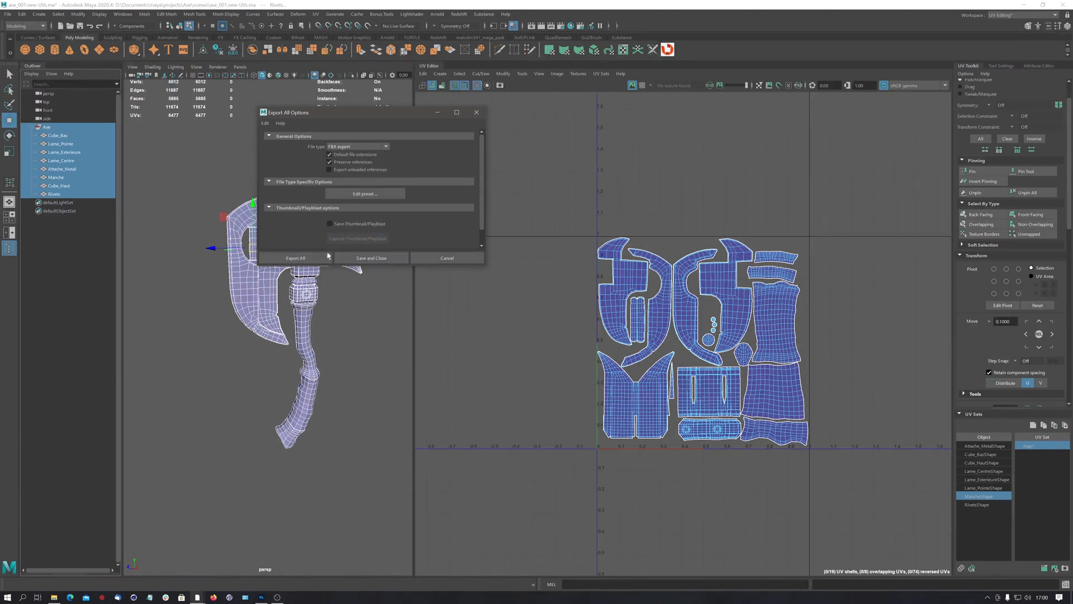
{"action": "left_click", "coordinate": [318, 257]}
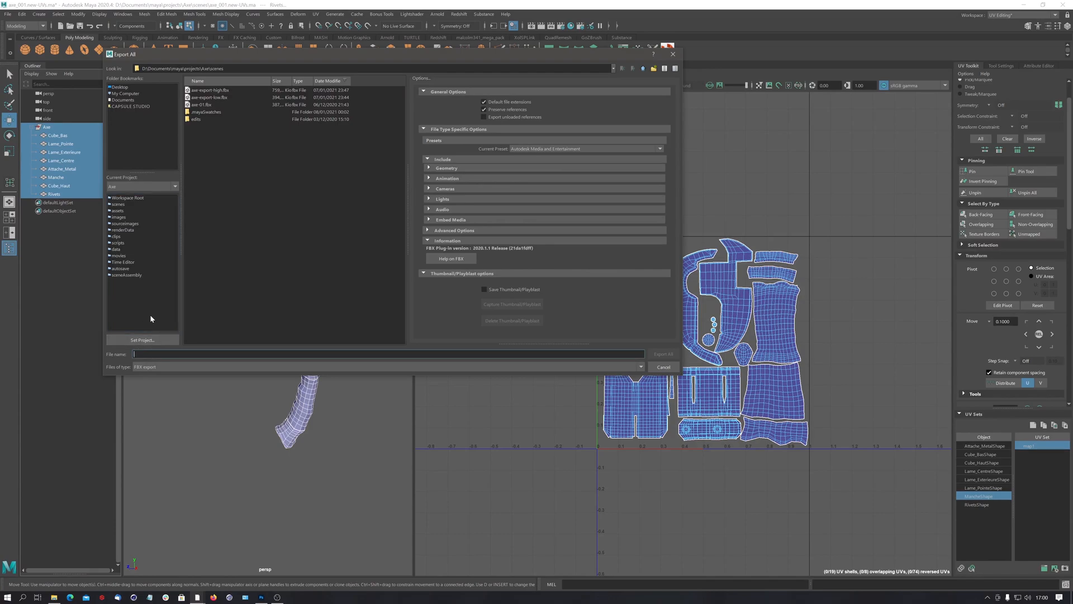
{"action": "type", "text": "axe-uv-01-low"}
{"action": "left_click", "coordinate": [663, 355]}
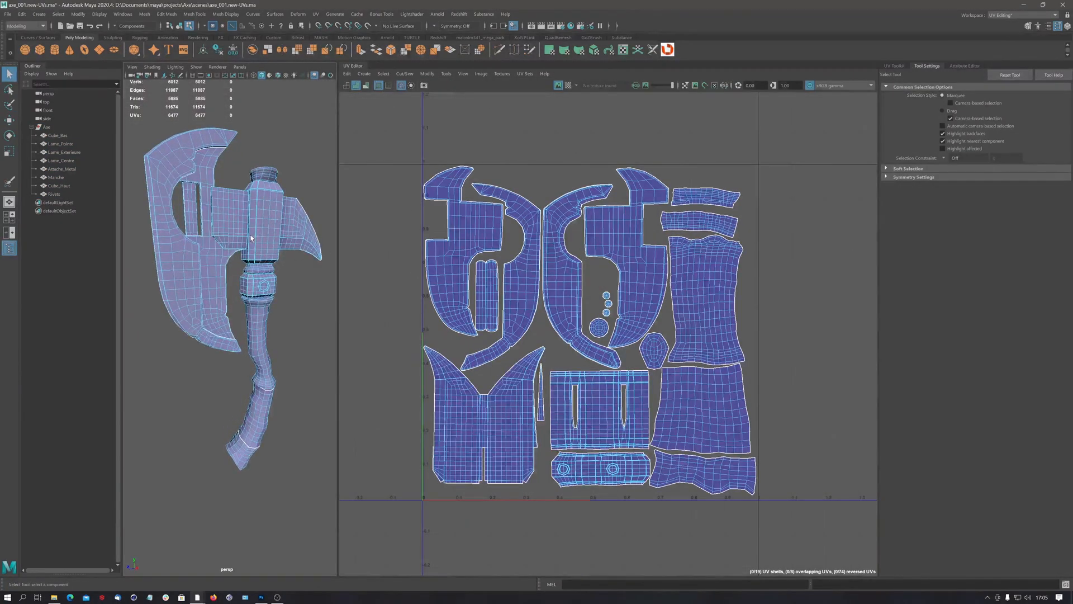
{"action": "mouse_move", "coordinate": [255, 236]}
{"action": "left_mouse_down", "text": "alt"}
{"action": "mouse_move", "coordinate": [218, 255]}
{"action": "mouse_move", "coordinate": [250, 233]}
{"action": "left_mouse_up", "text": "alt"}
{"action": "middle_click_drag", "start_coordinate": [248, 240], "coordinate": [253, 257], "text": "alt"}
{"action": "mouse_move", "coordinate": [253, 256]}
{"action": "left_mouse_down", "text": "alt"}
{"action": "mouse_move", "coordinate": [240, 258]}
{"action": "mouse_move", "coordinate": [262, 257]}
{"action": "left_mouse_up", "text": "alt"}
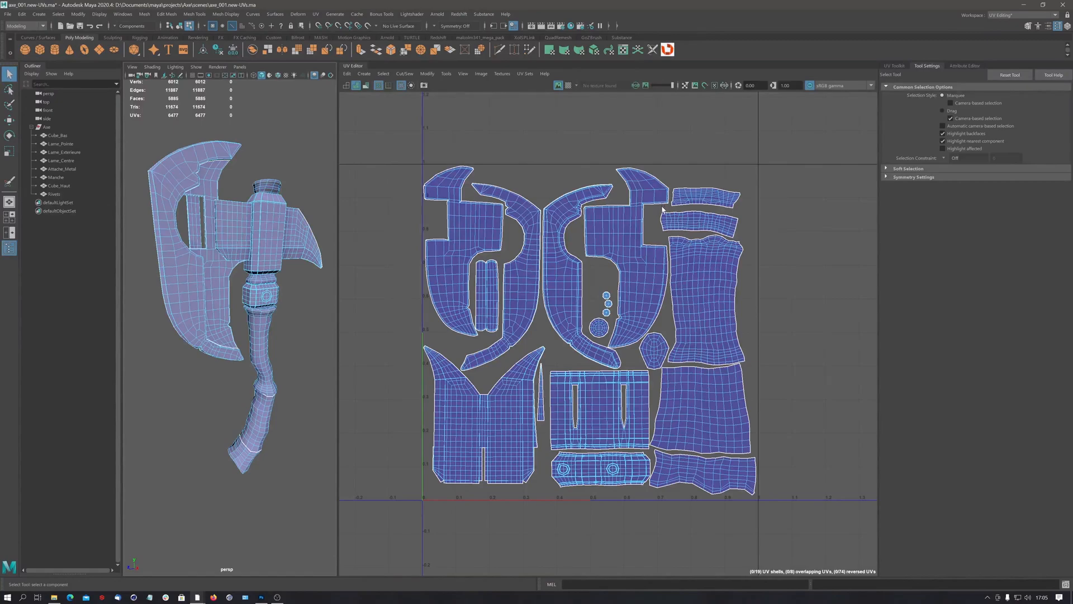
{"action": "middle_click_drag", "start_coordinate": [658, 225], "coordinate": [657, 229], "text": "alt"}
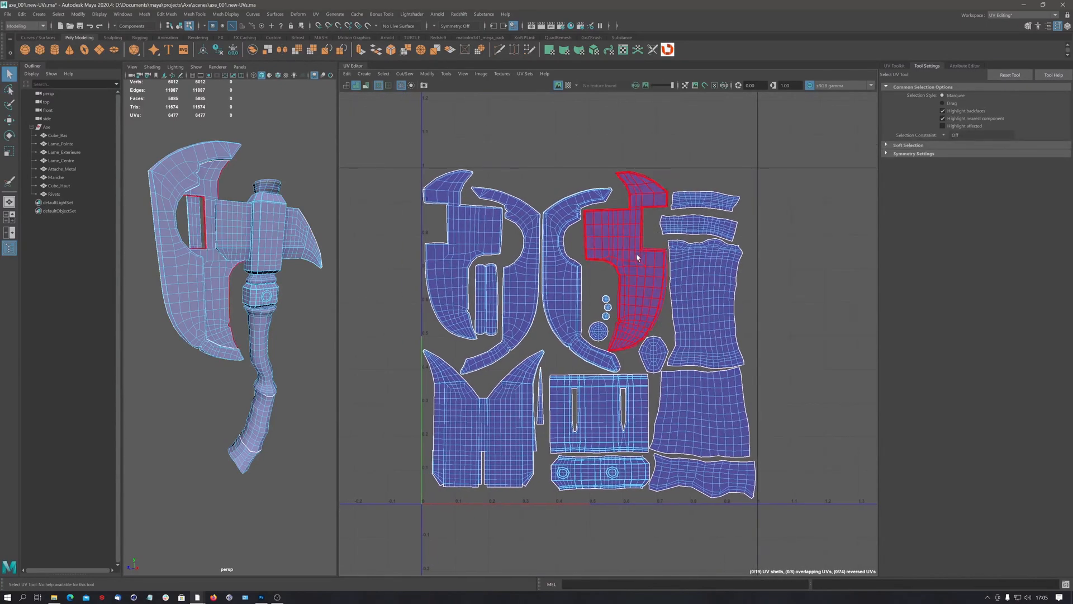